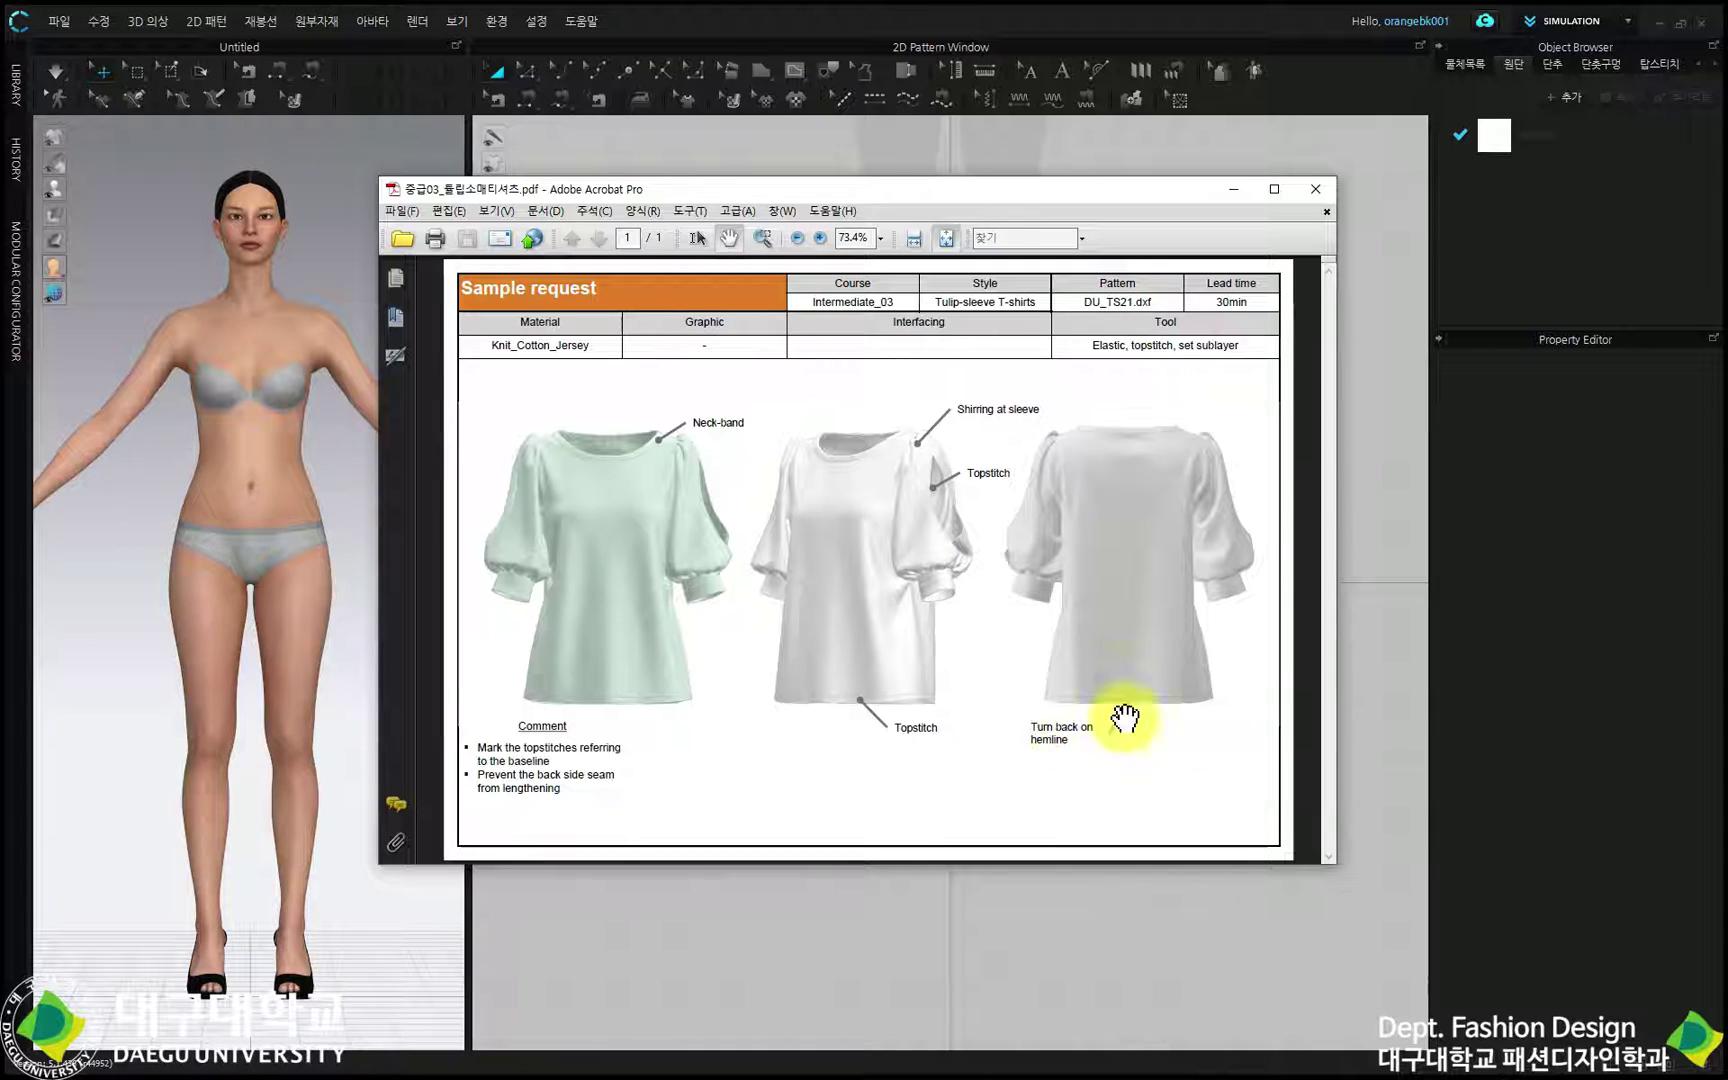
Put the sample-request PDF away and import the DU_TS21 DXF pattern file with the offered import settings.
click(1232, 189)
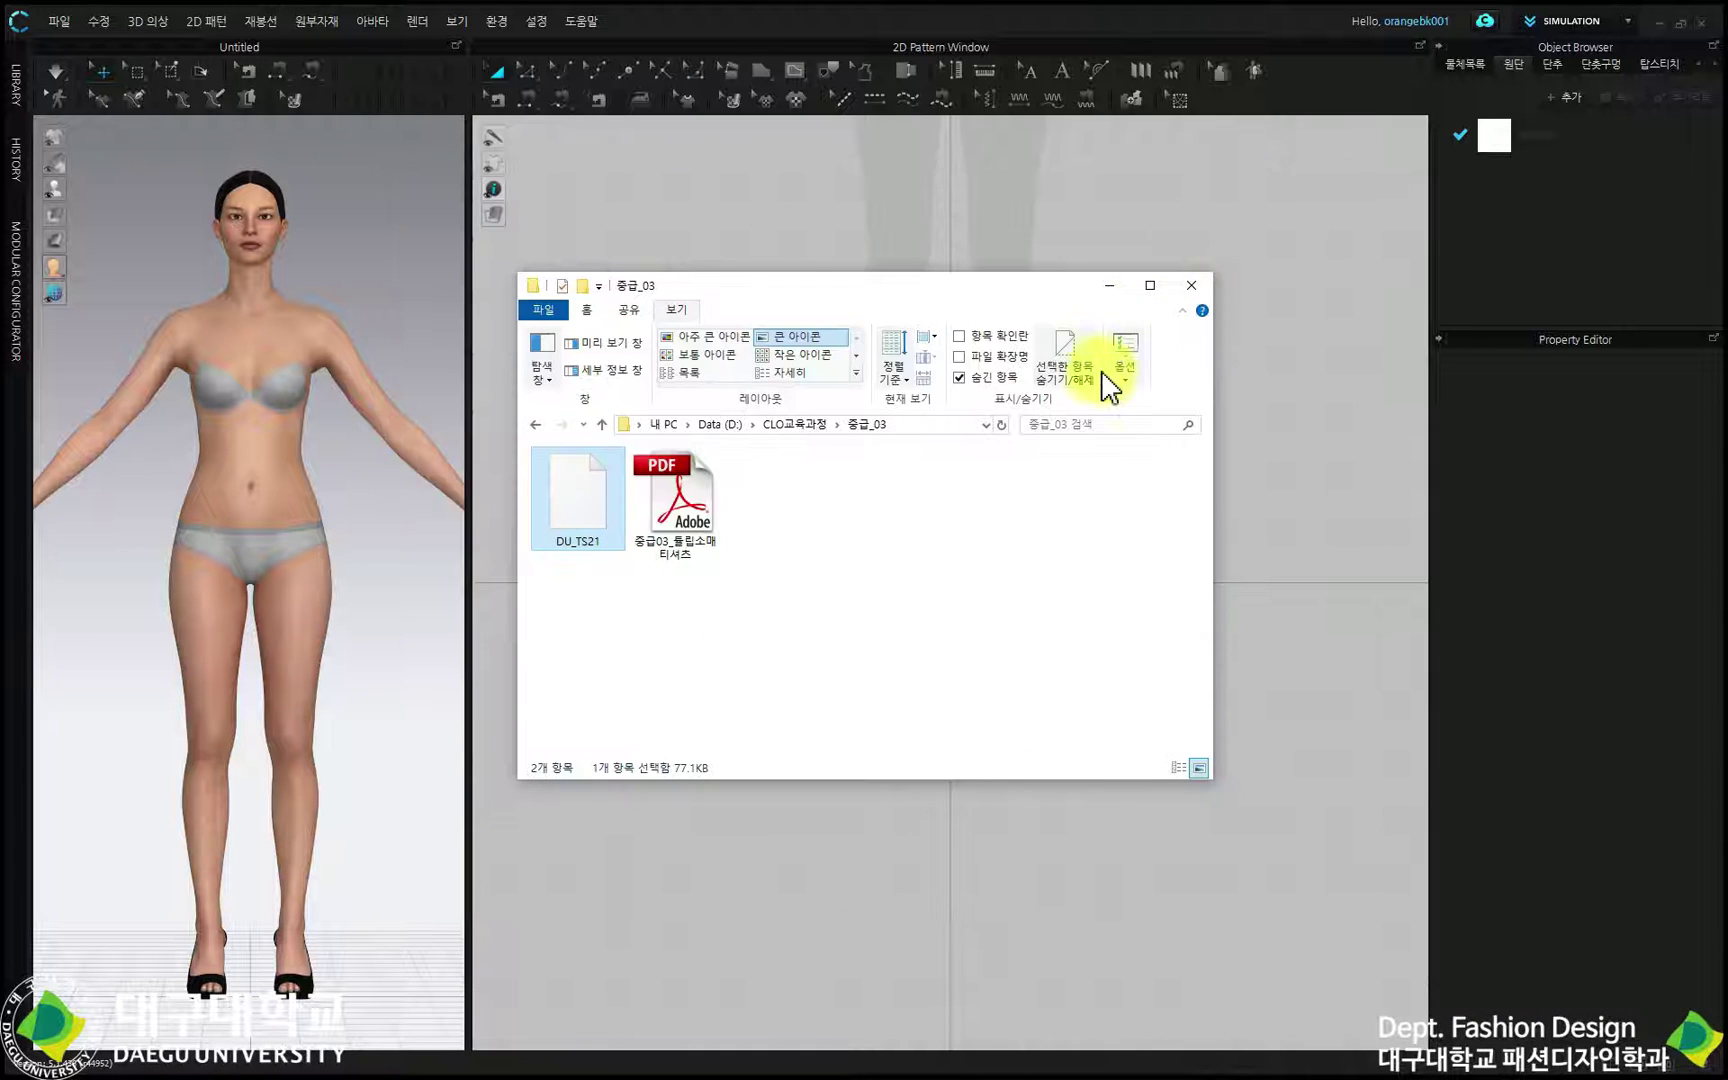
drag(575, 508, 878, 180)
click(853, 182)
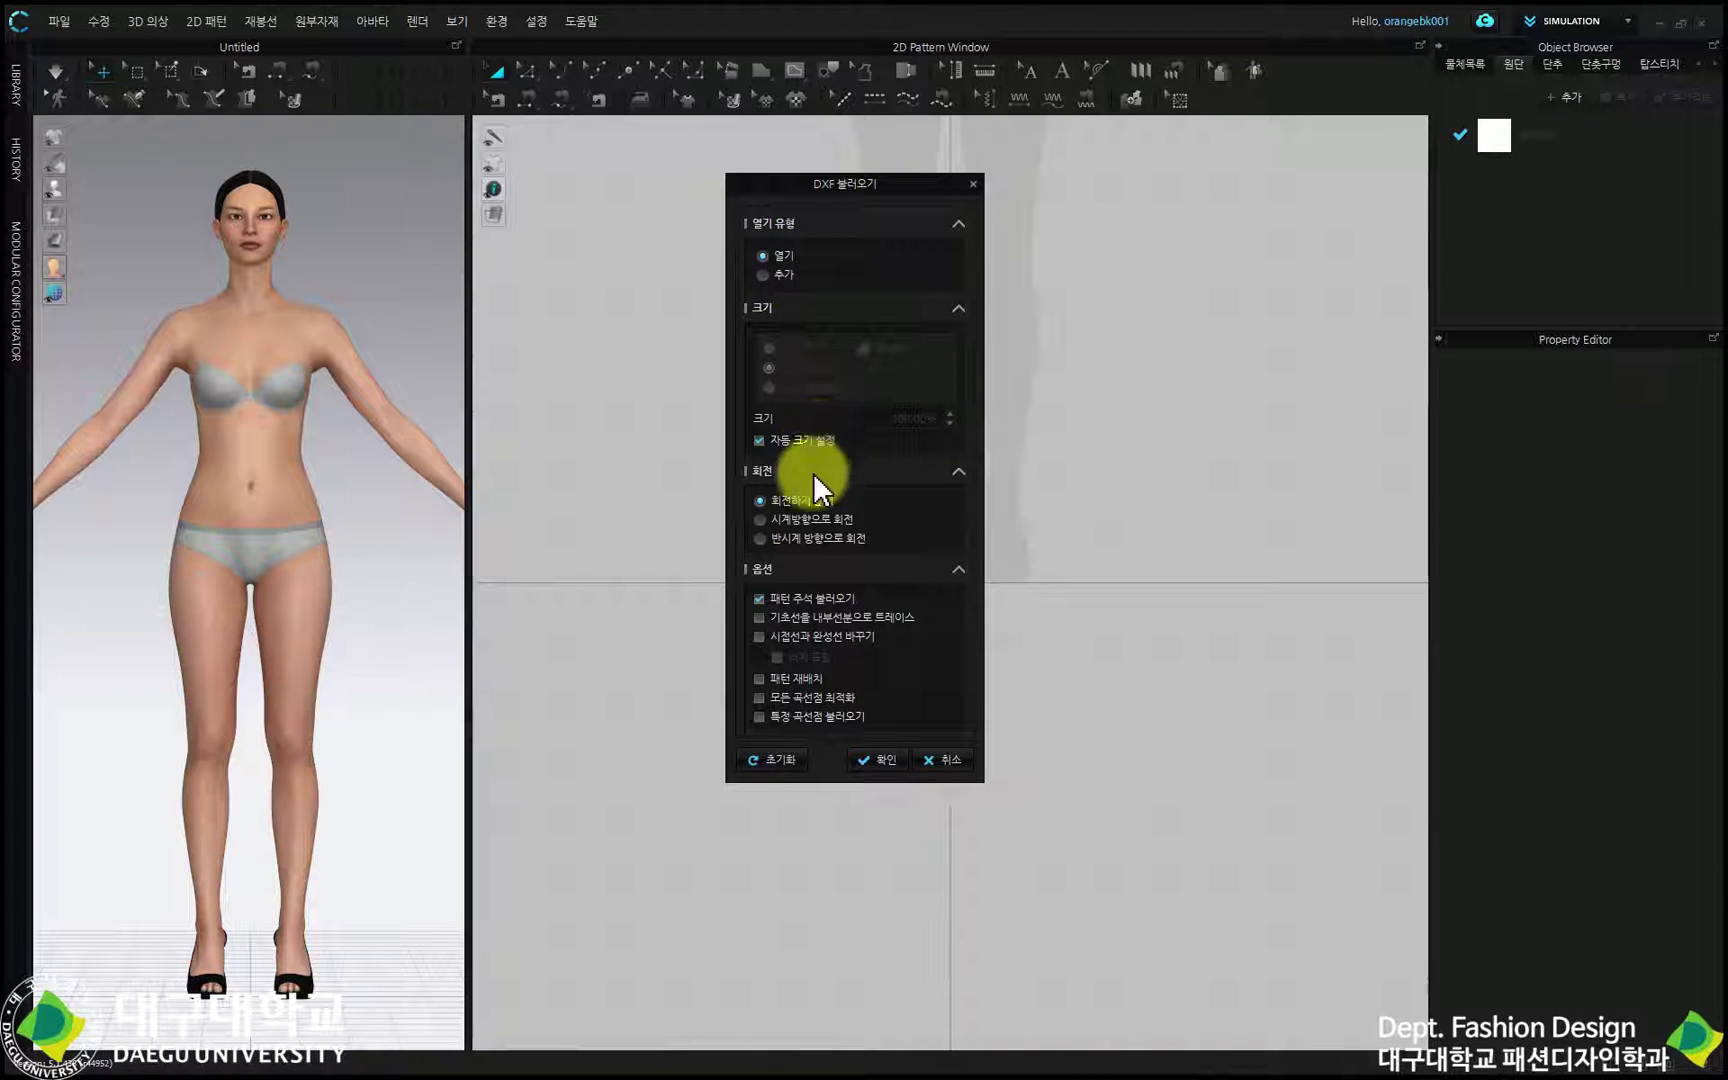
click(878, 763)
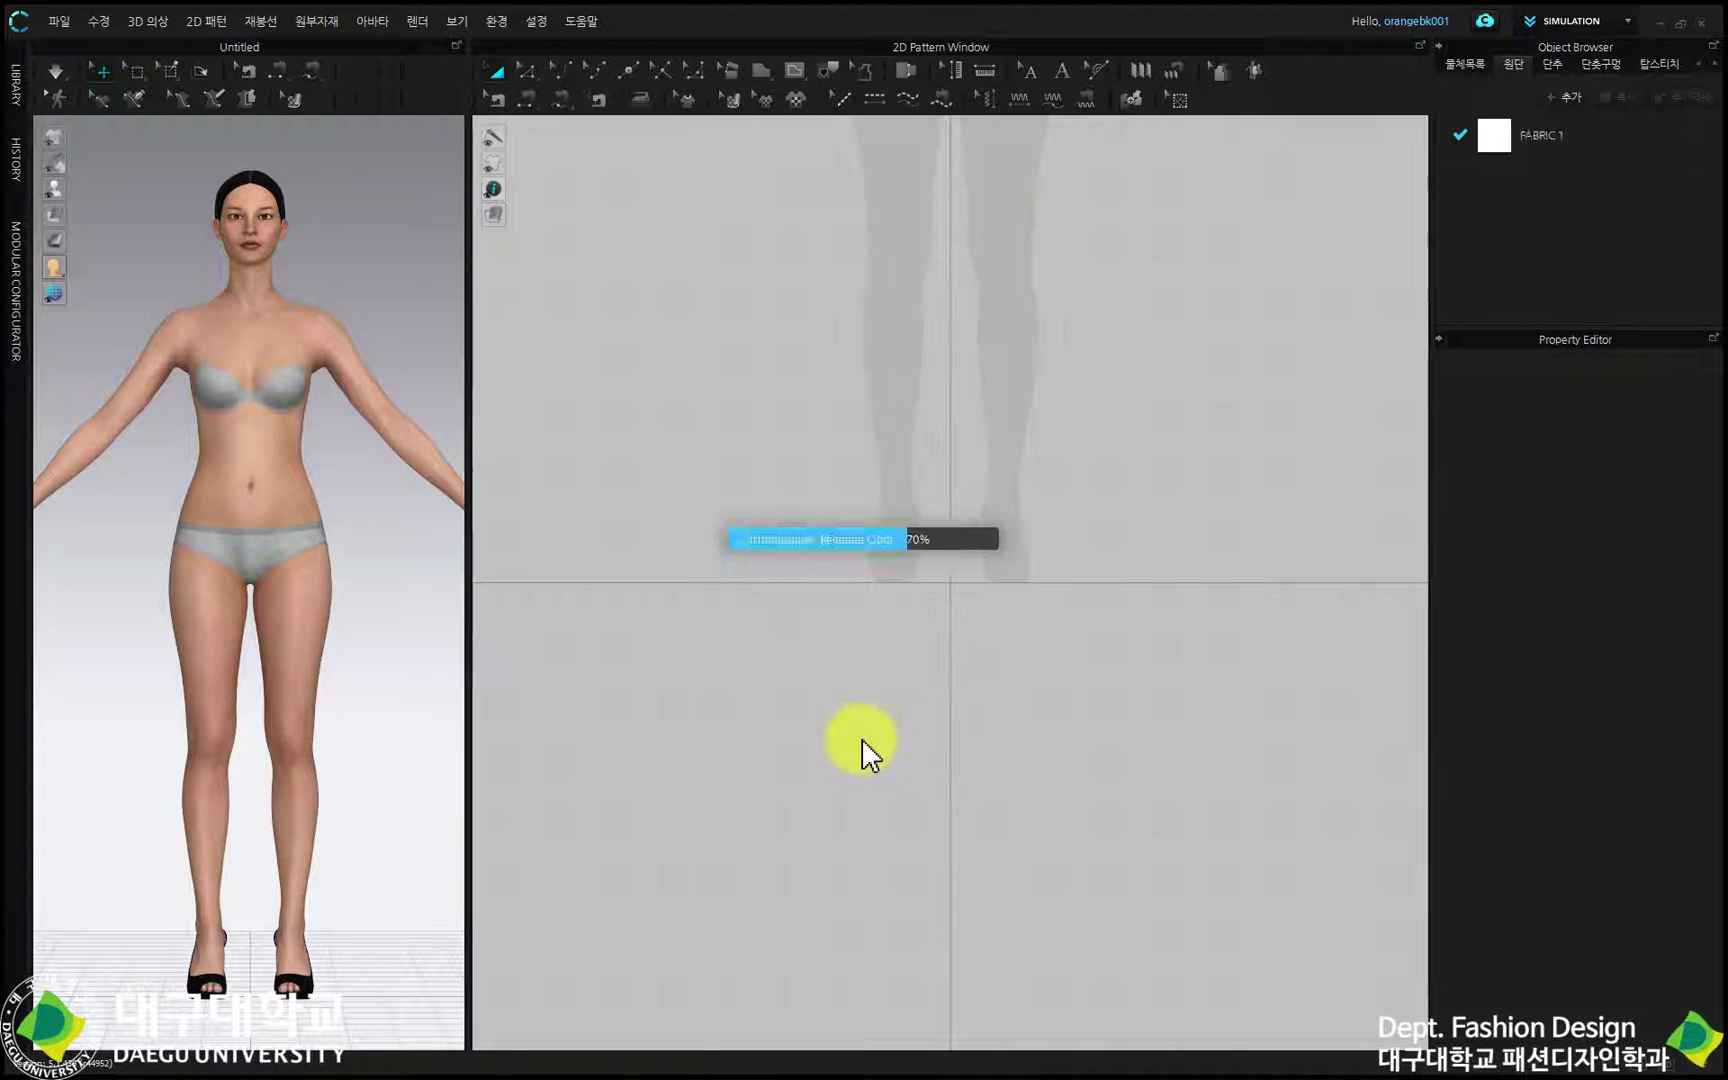
Move the front bodice pattern onto the avatar silhouette's torso and place the back bodice pattern beside it.
scroll(906, 540, down, 3)
middle_drag(722, 543, 1004, 671)
click(934, 717)
scroll(934, 708, up, 5)
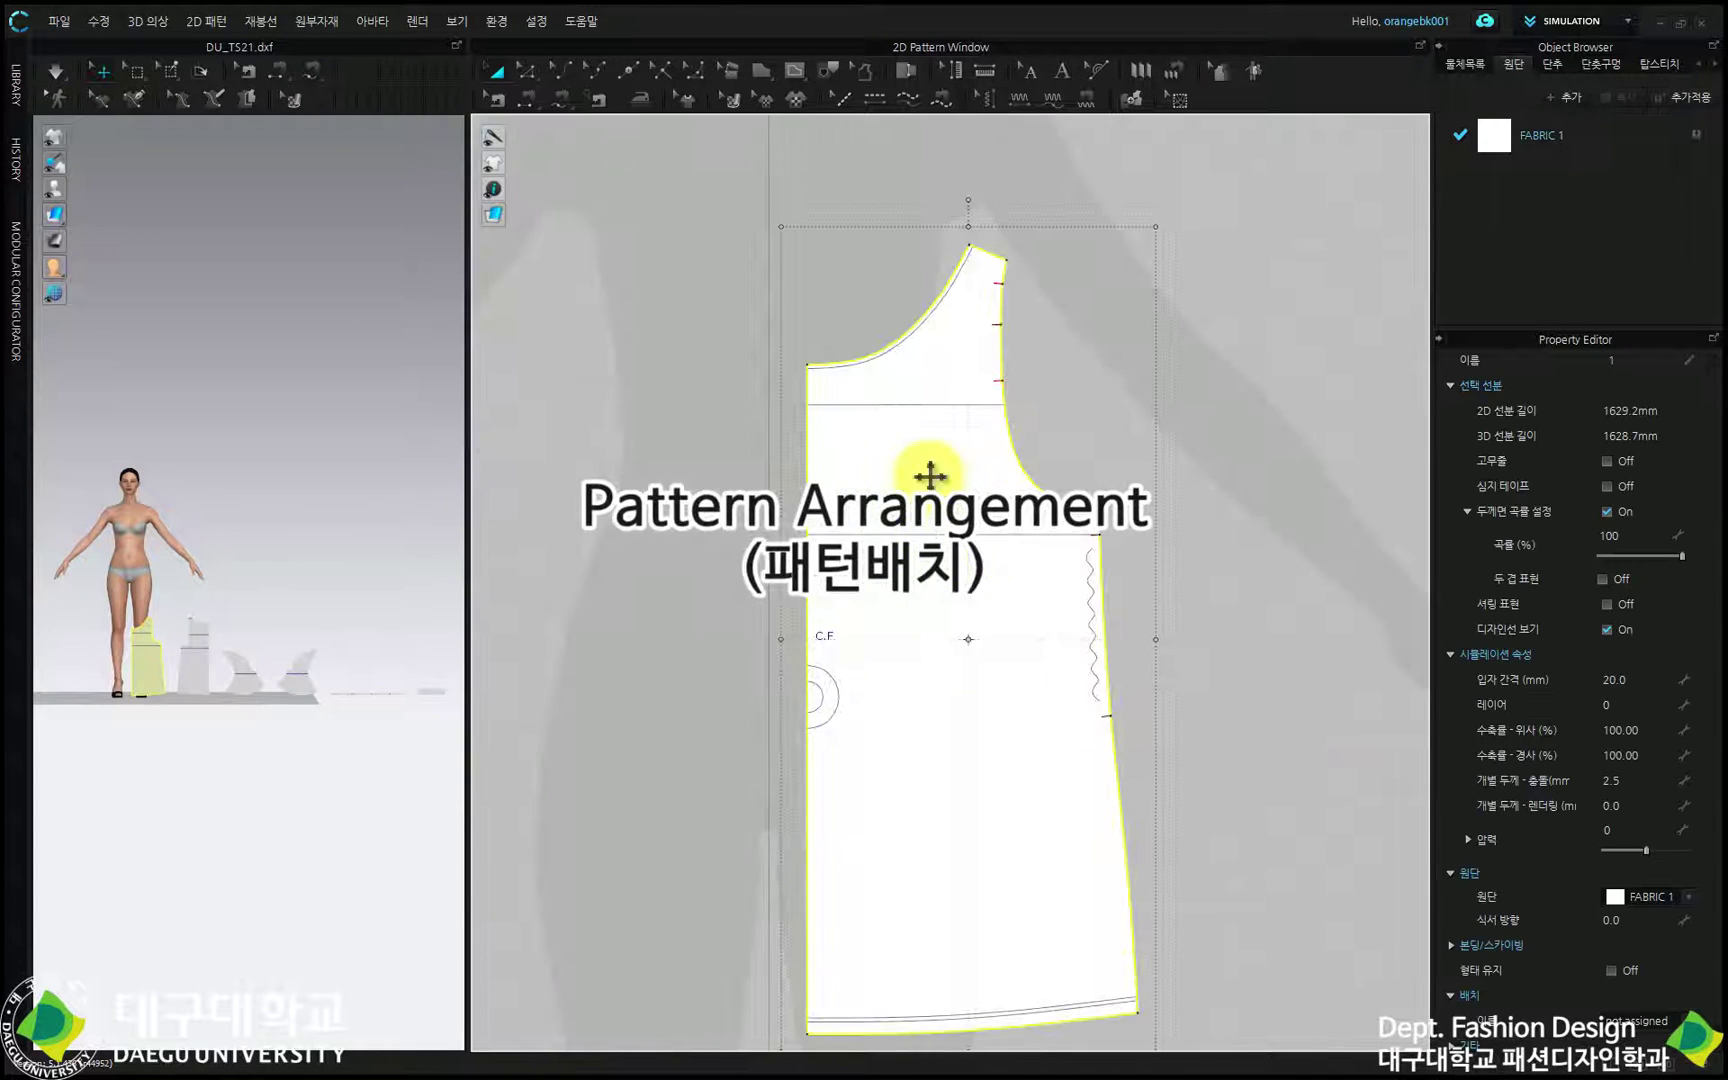
scroll(930, 571, down, 2)
drag(934, 572, 926, 471)
scroll(926, 471, down, 3)
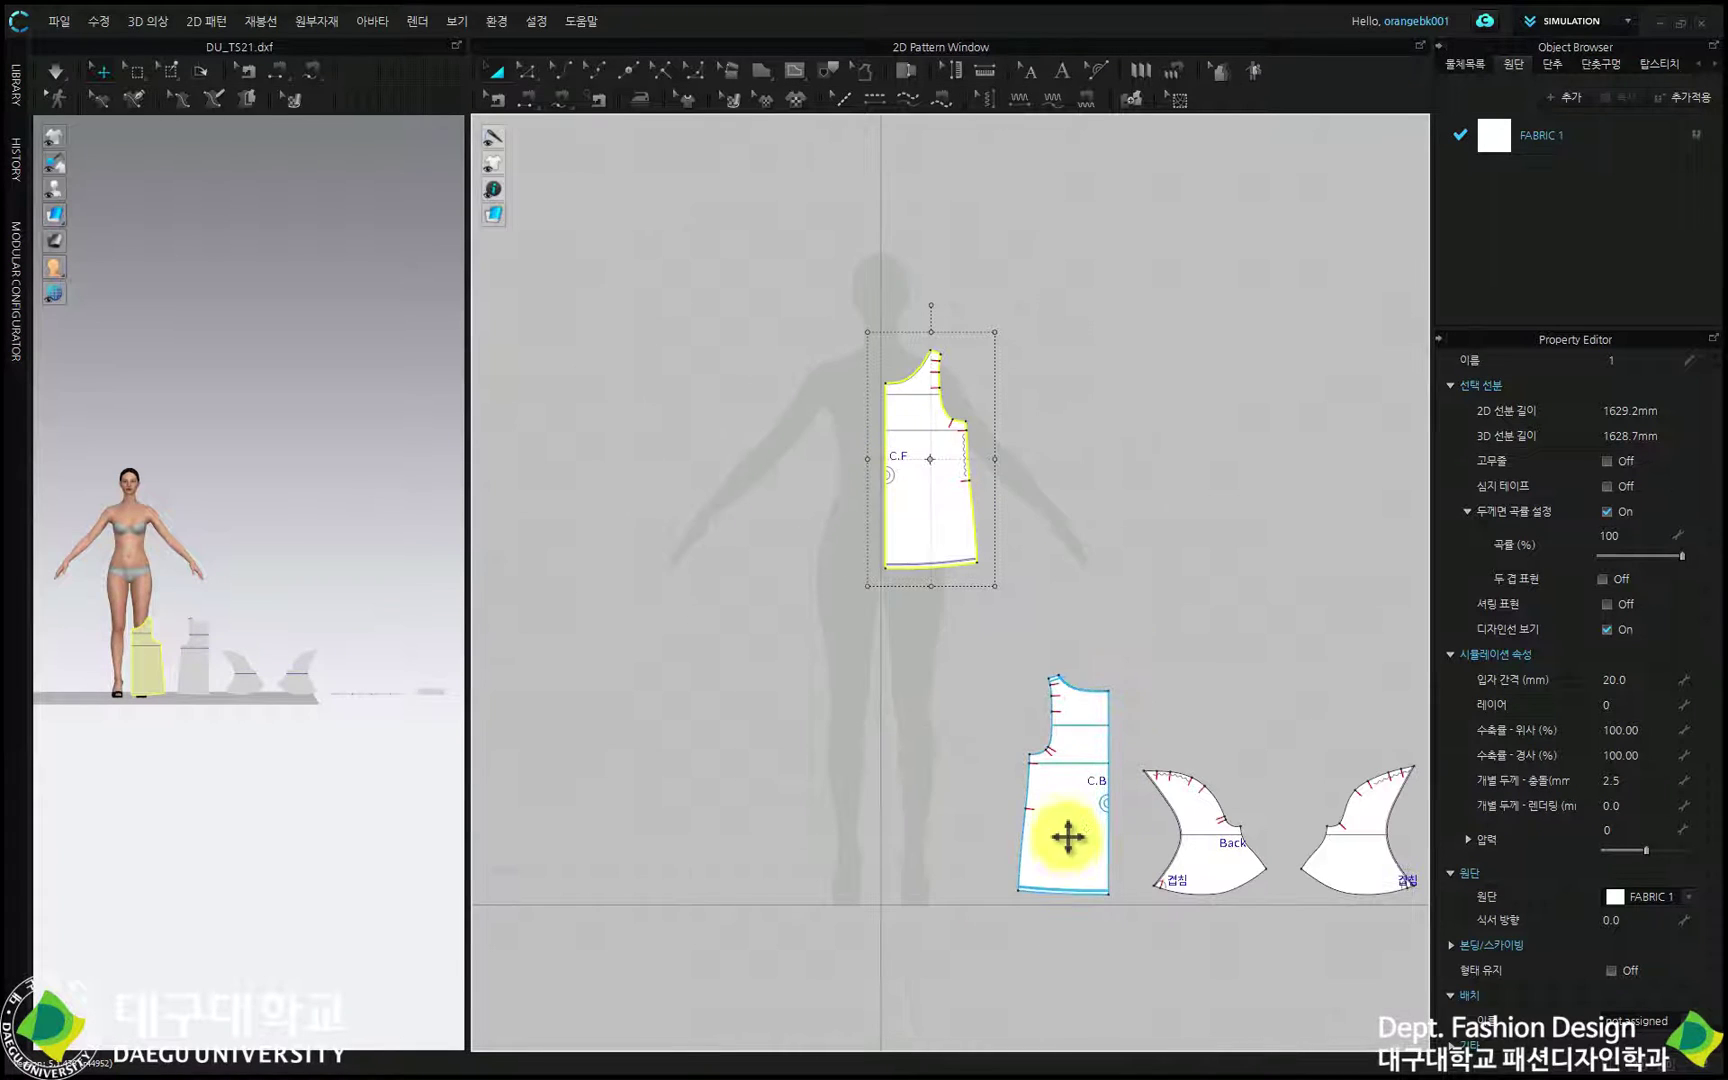
drag(1065, 829, 1030, 505)
scroll(1030, 505, up, 2)
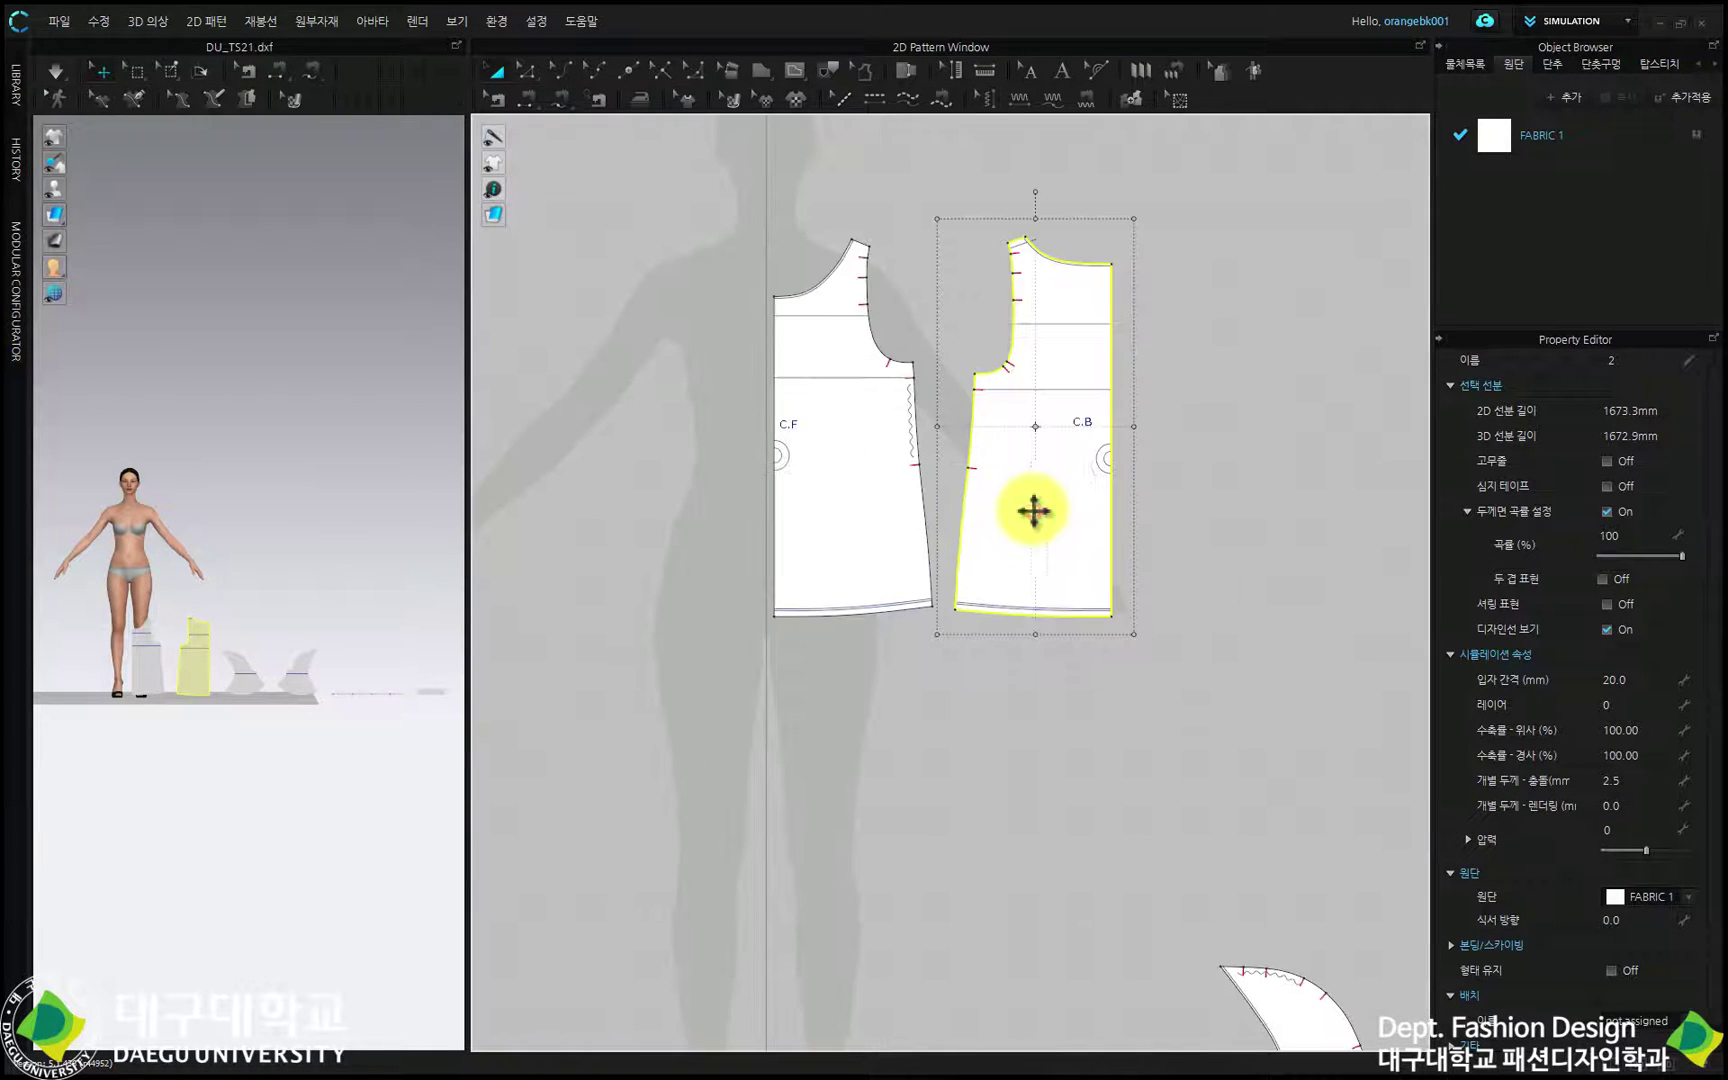
scroll(1013, 525, down, 2)
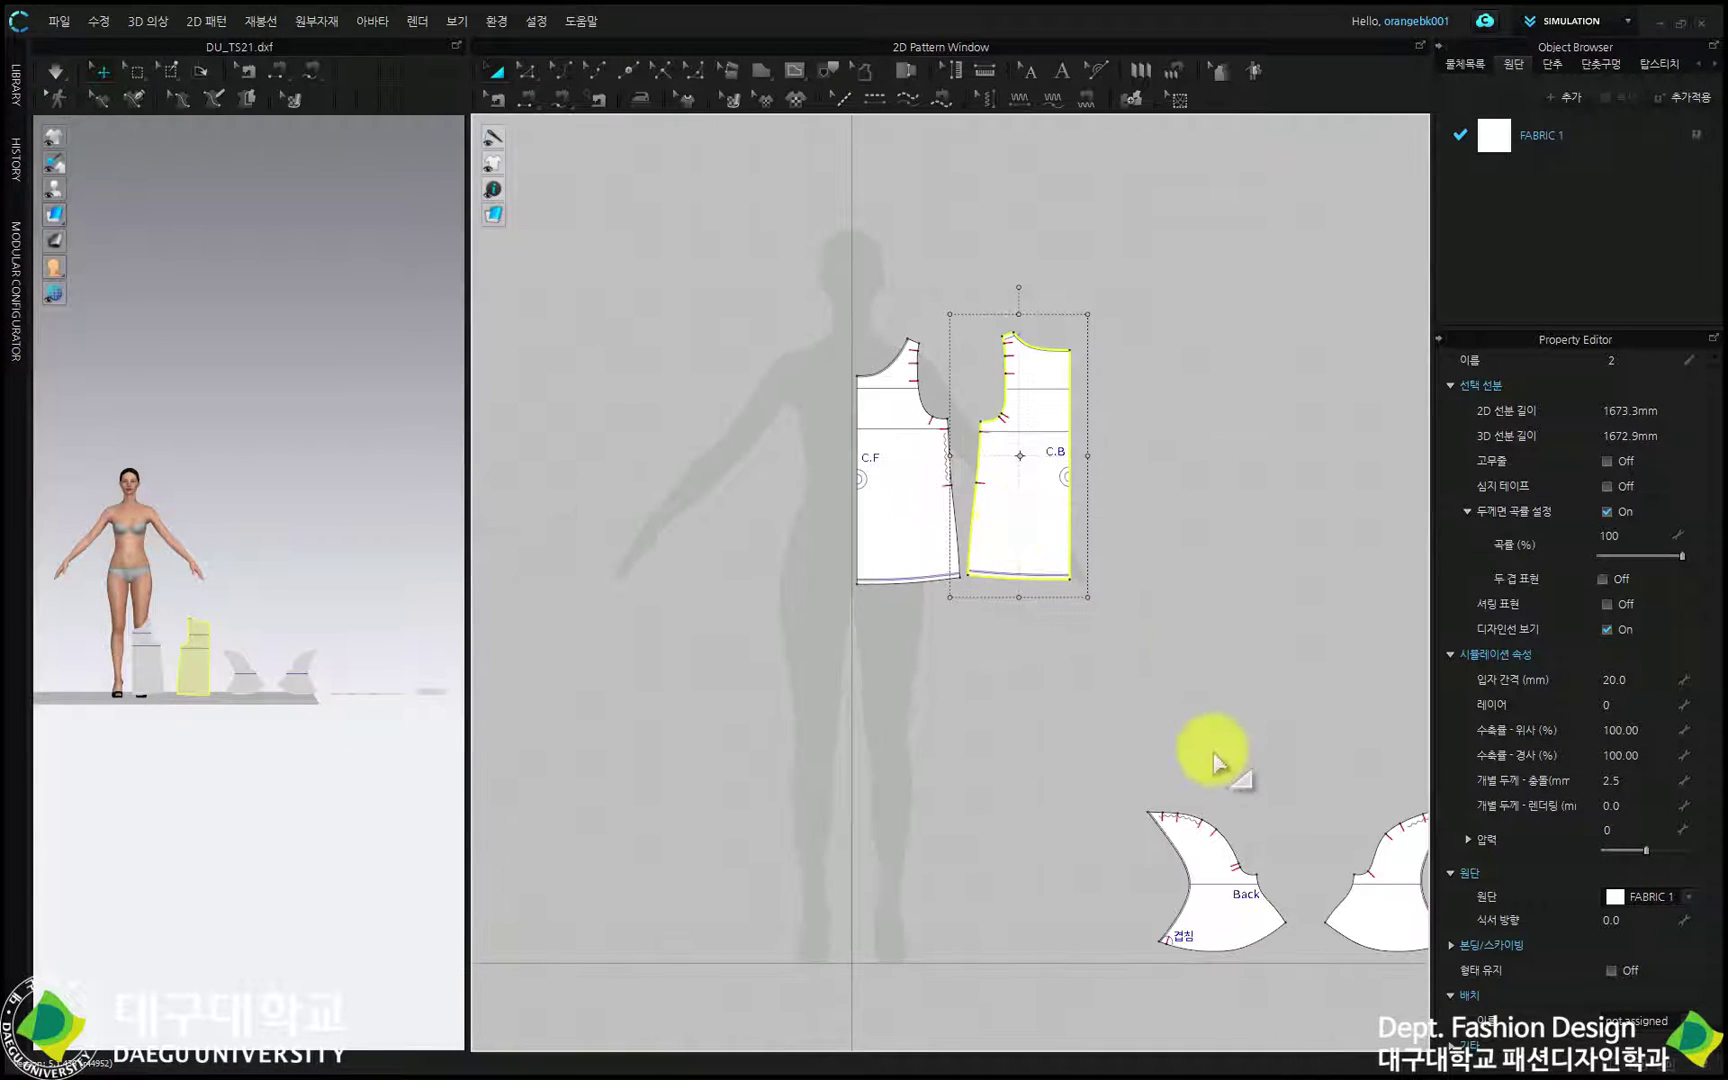
Arrange the two sleeve patterns below the bodice patterns, with their overlapping curved edges facing each other.
right_drag(1207, 744, 1107, 675)
drag(1132, 838, 968, 639)
click(1293, 826)
drag(1257, 831, 806, 644)
scroll(806, 644, up, 2)
drag(845, 548, 926, 545)
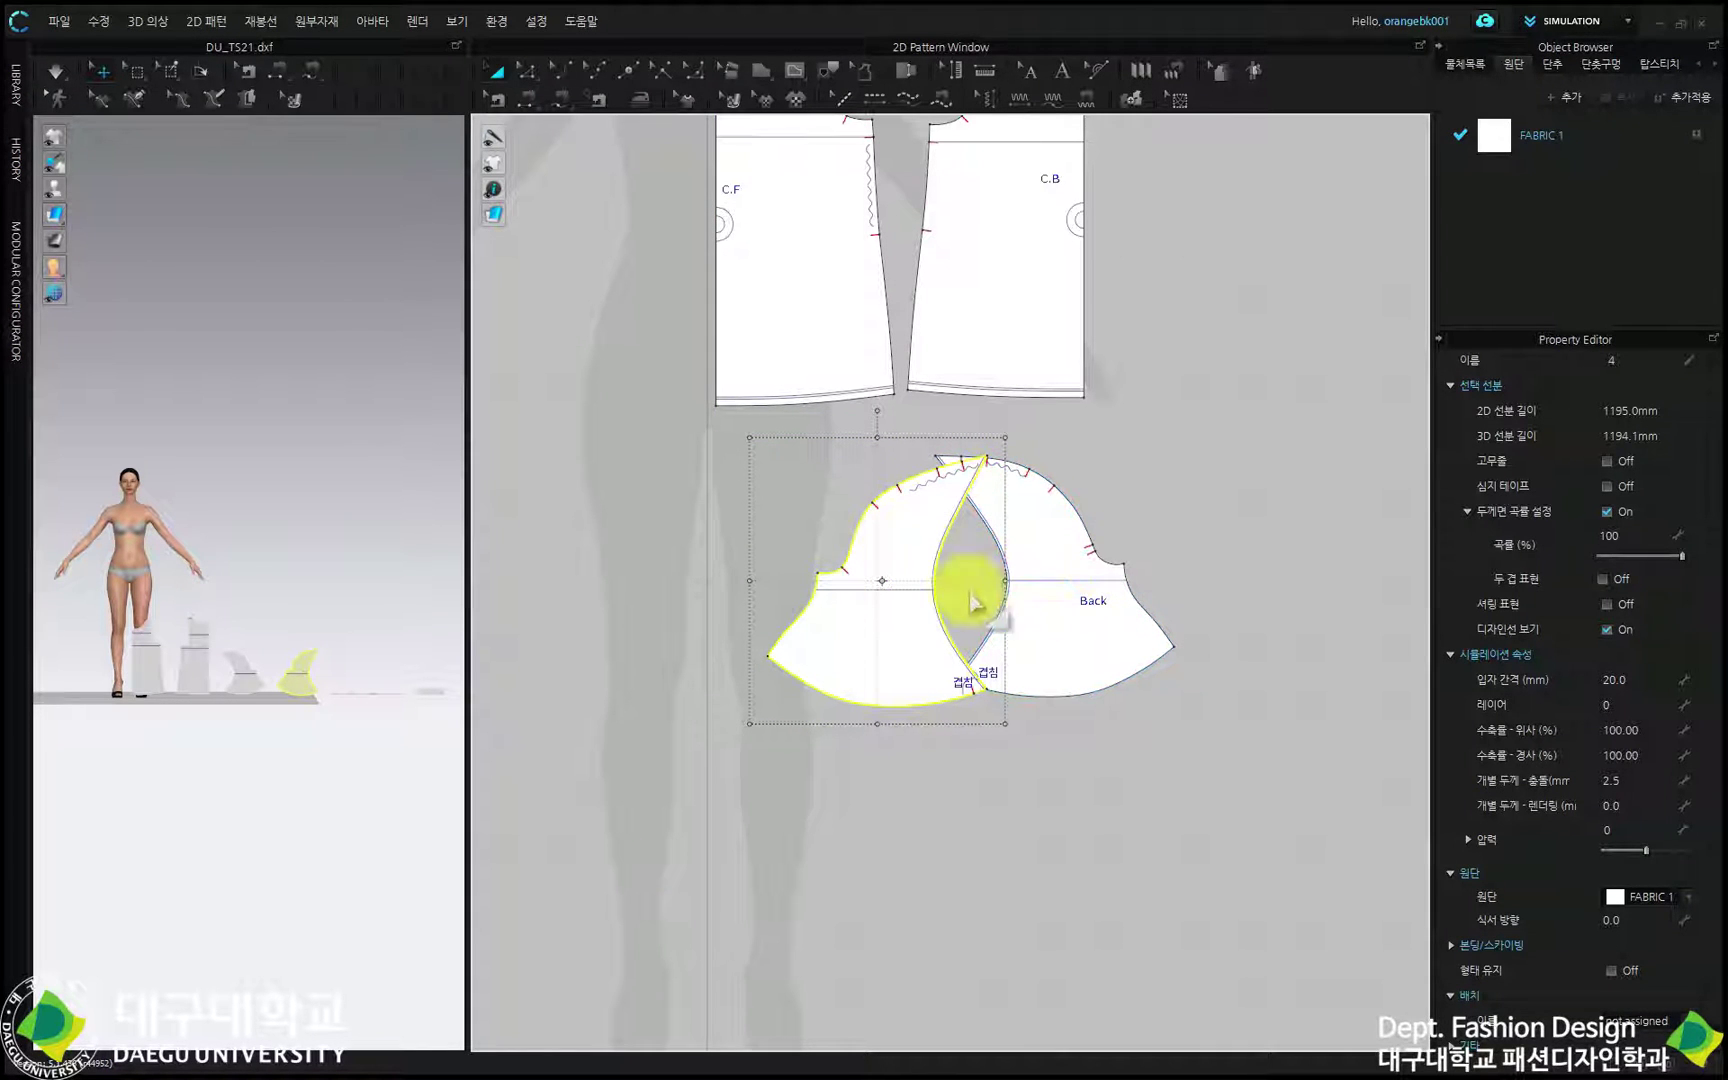
drag(933, 533, 874, 533)
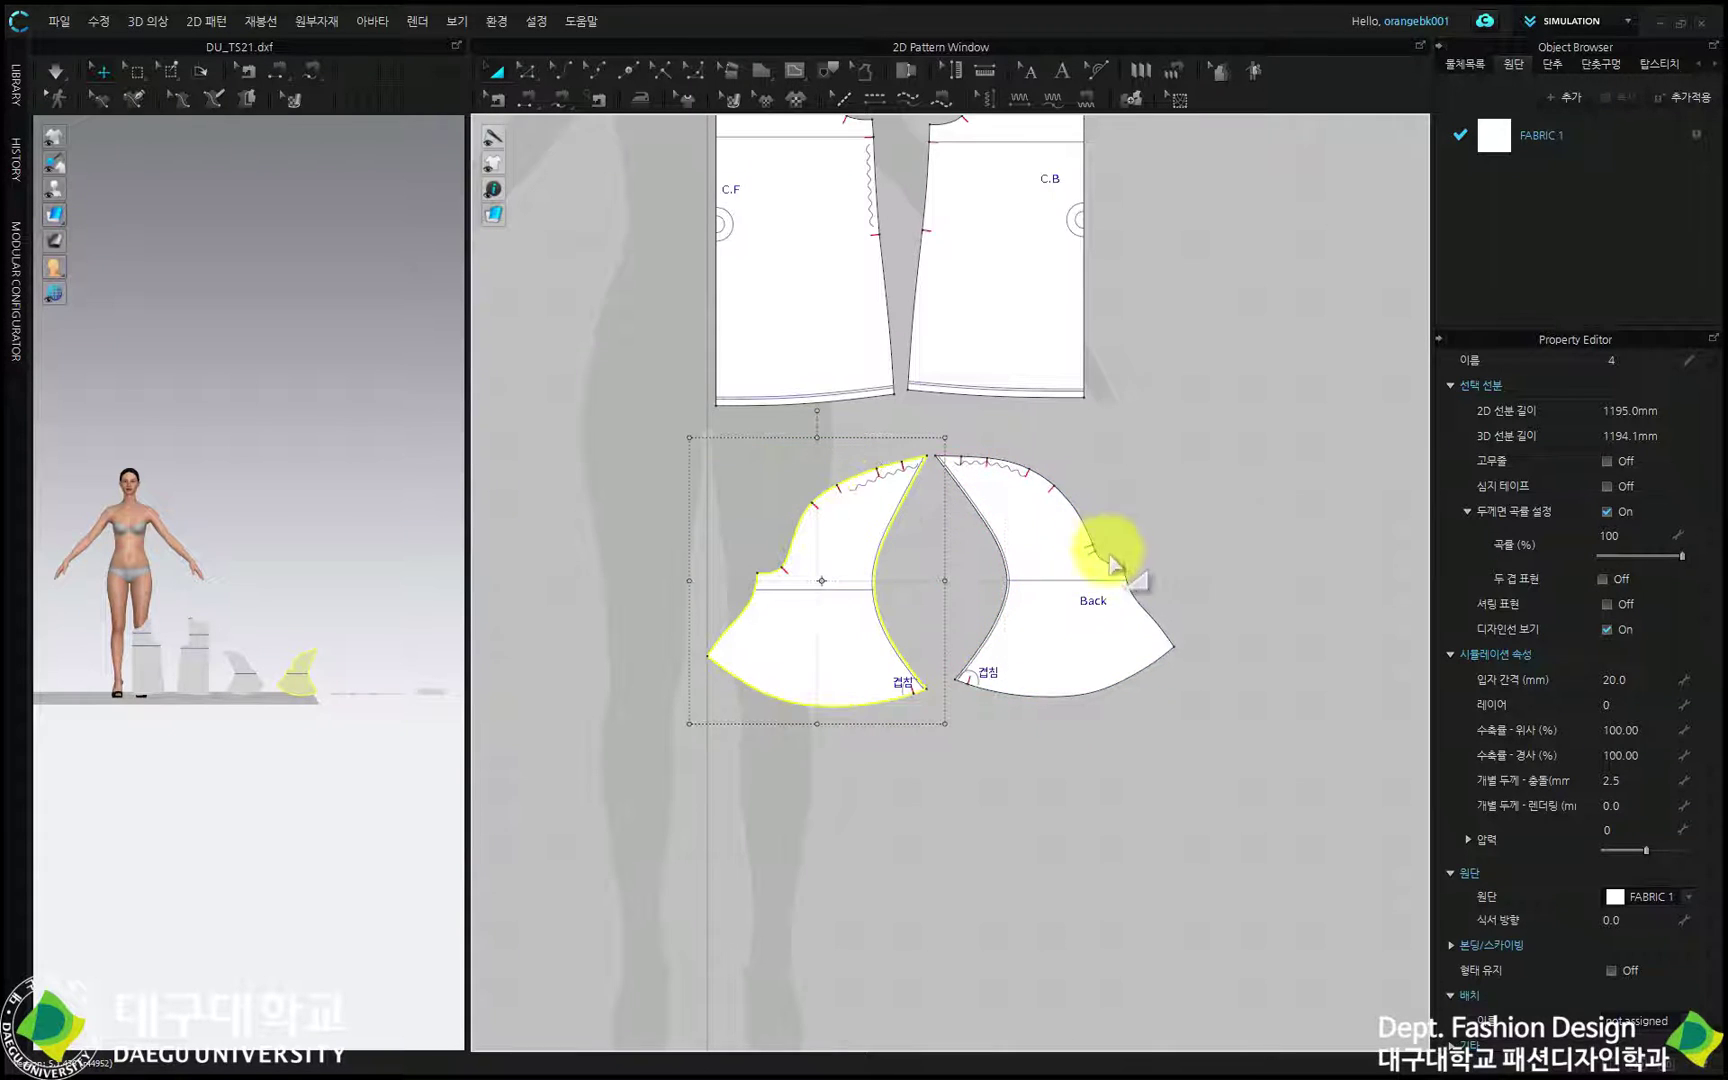
Move the small rectangular cuff pattern directly below the sleeve patterns.
scroll(905, 500, down, 3)
scroll(956, 316, down, 3)
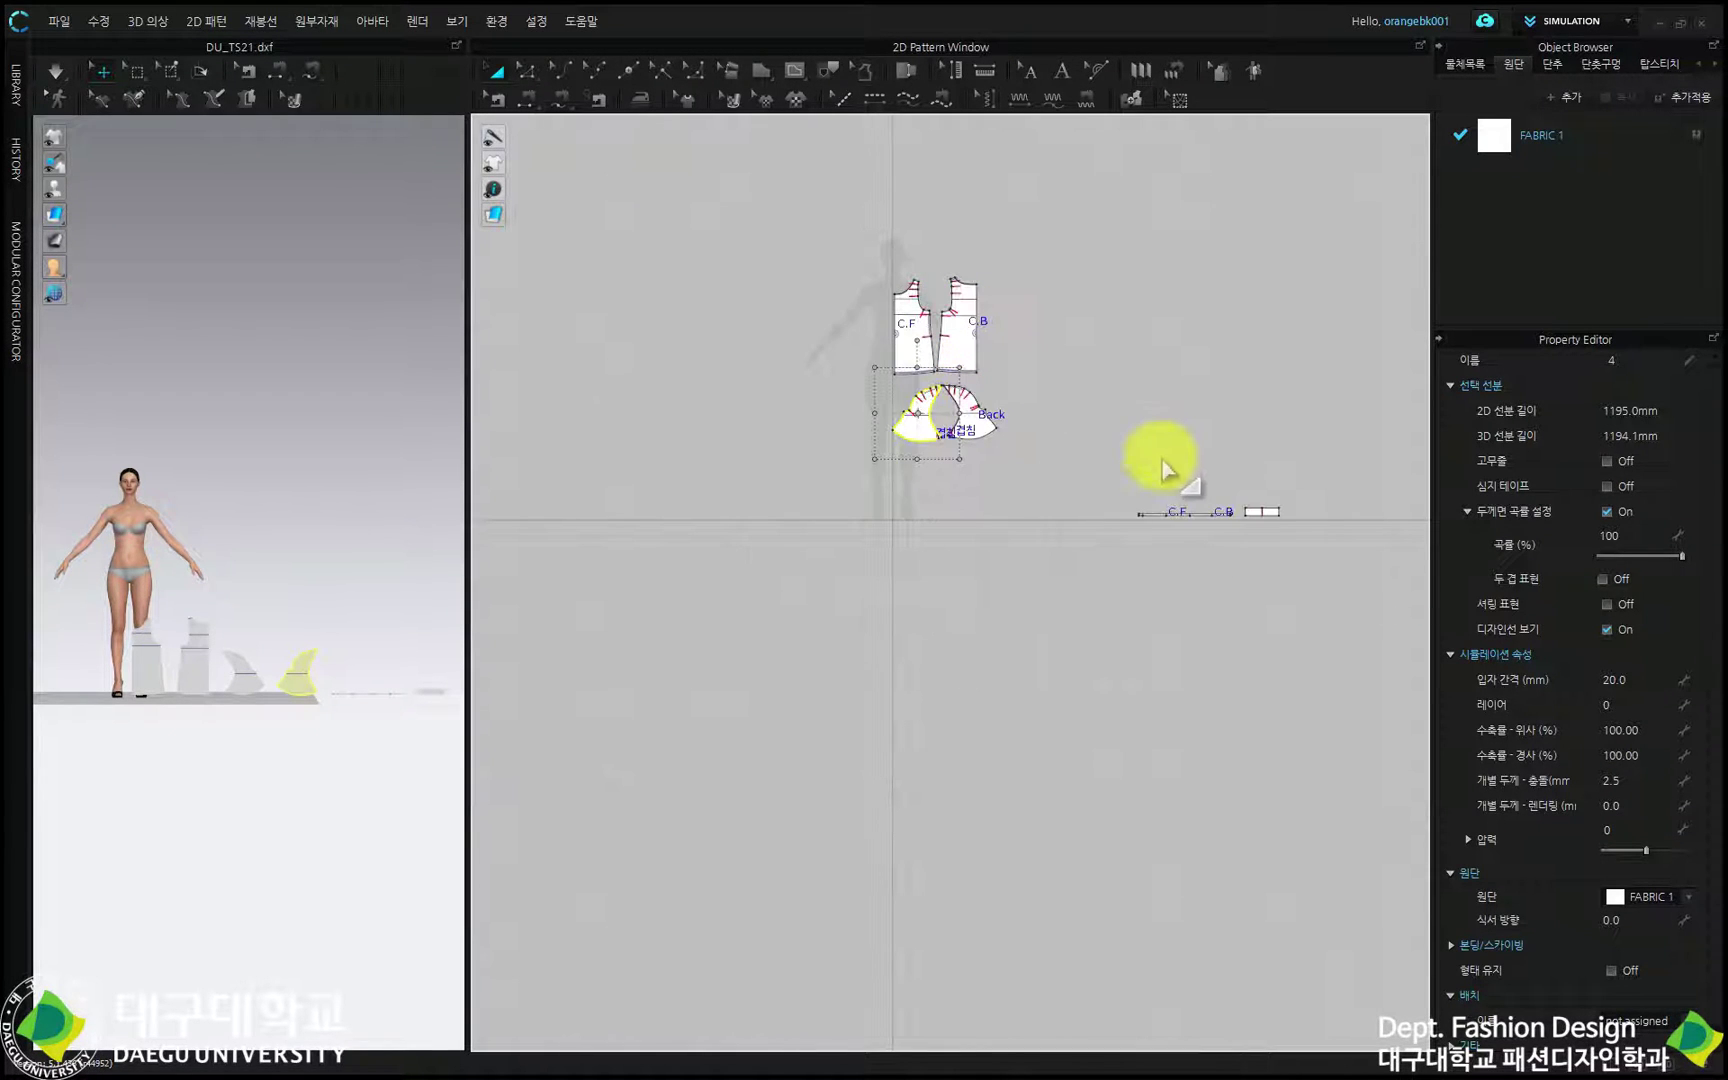
drag(1277, 510, 1000, 415)
scroll(945, 451, up, 5)
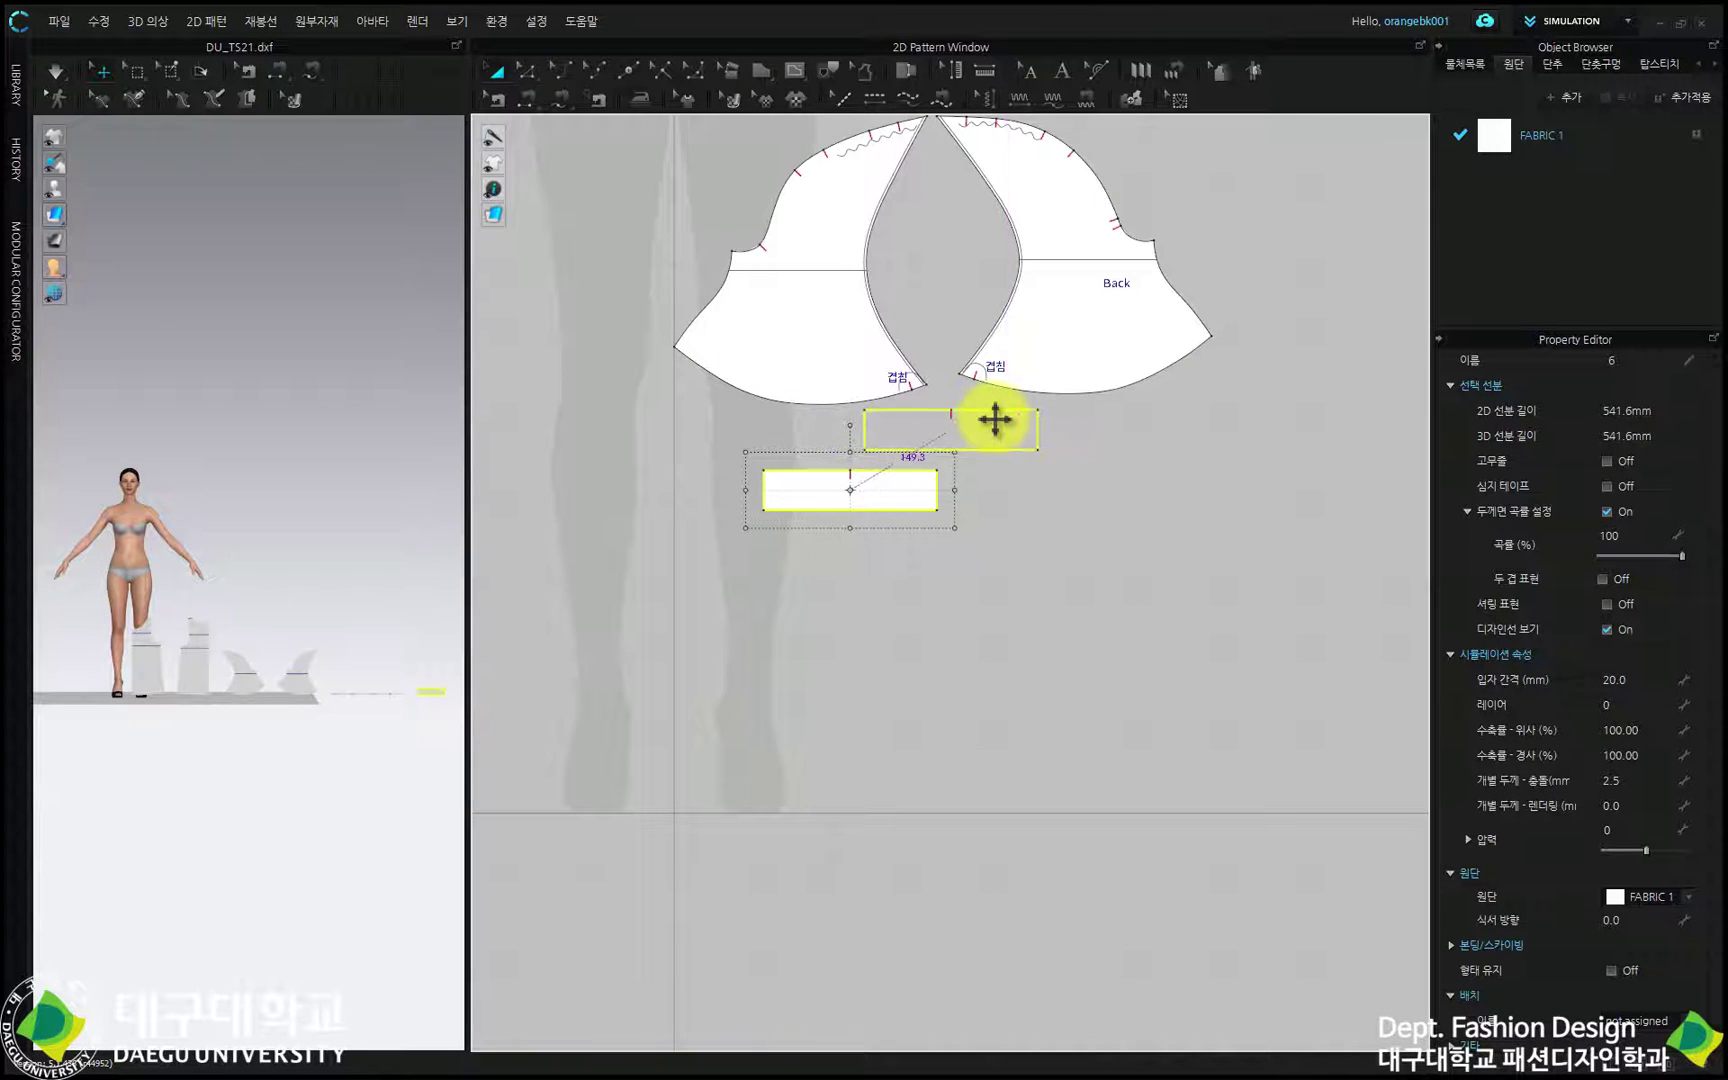
Move the long neckband pattern above the front and back bodice patterns.
scroll(1000, 415, down, 4)
drag(1327, 540, 802, 212)
scroll(841, 405, up, 5)
right_drag(848, 420, 736, 716)
ctrl+drag(746, 712, 862, 408)
scroll(1034, 494, down, 5)
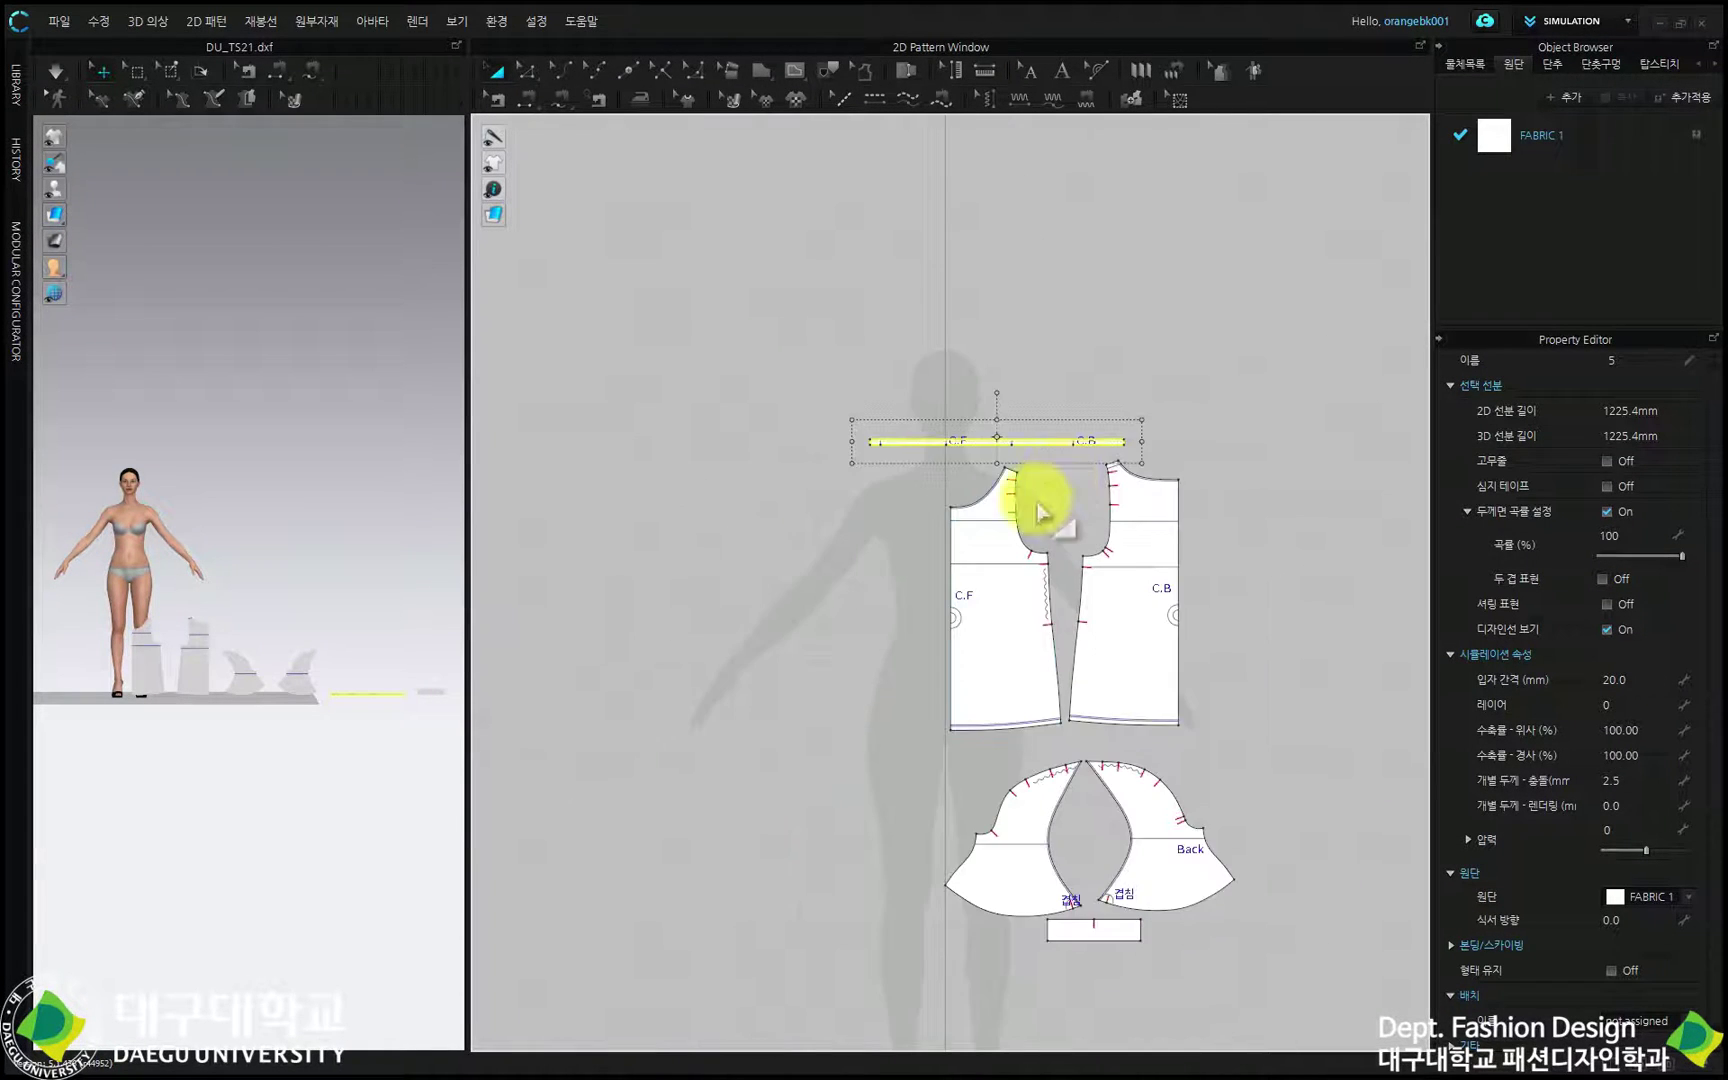
Duplicate the front and back bodice as symmetric patterns with sewing and place the mirrored back half beside the original back.
right_drag(1003, 586, 968, 518)
scroll(968, 518, up, 3)
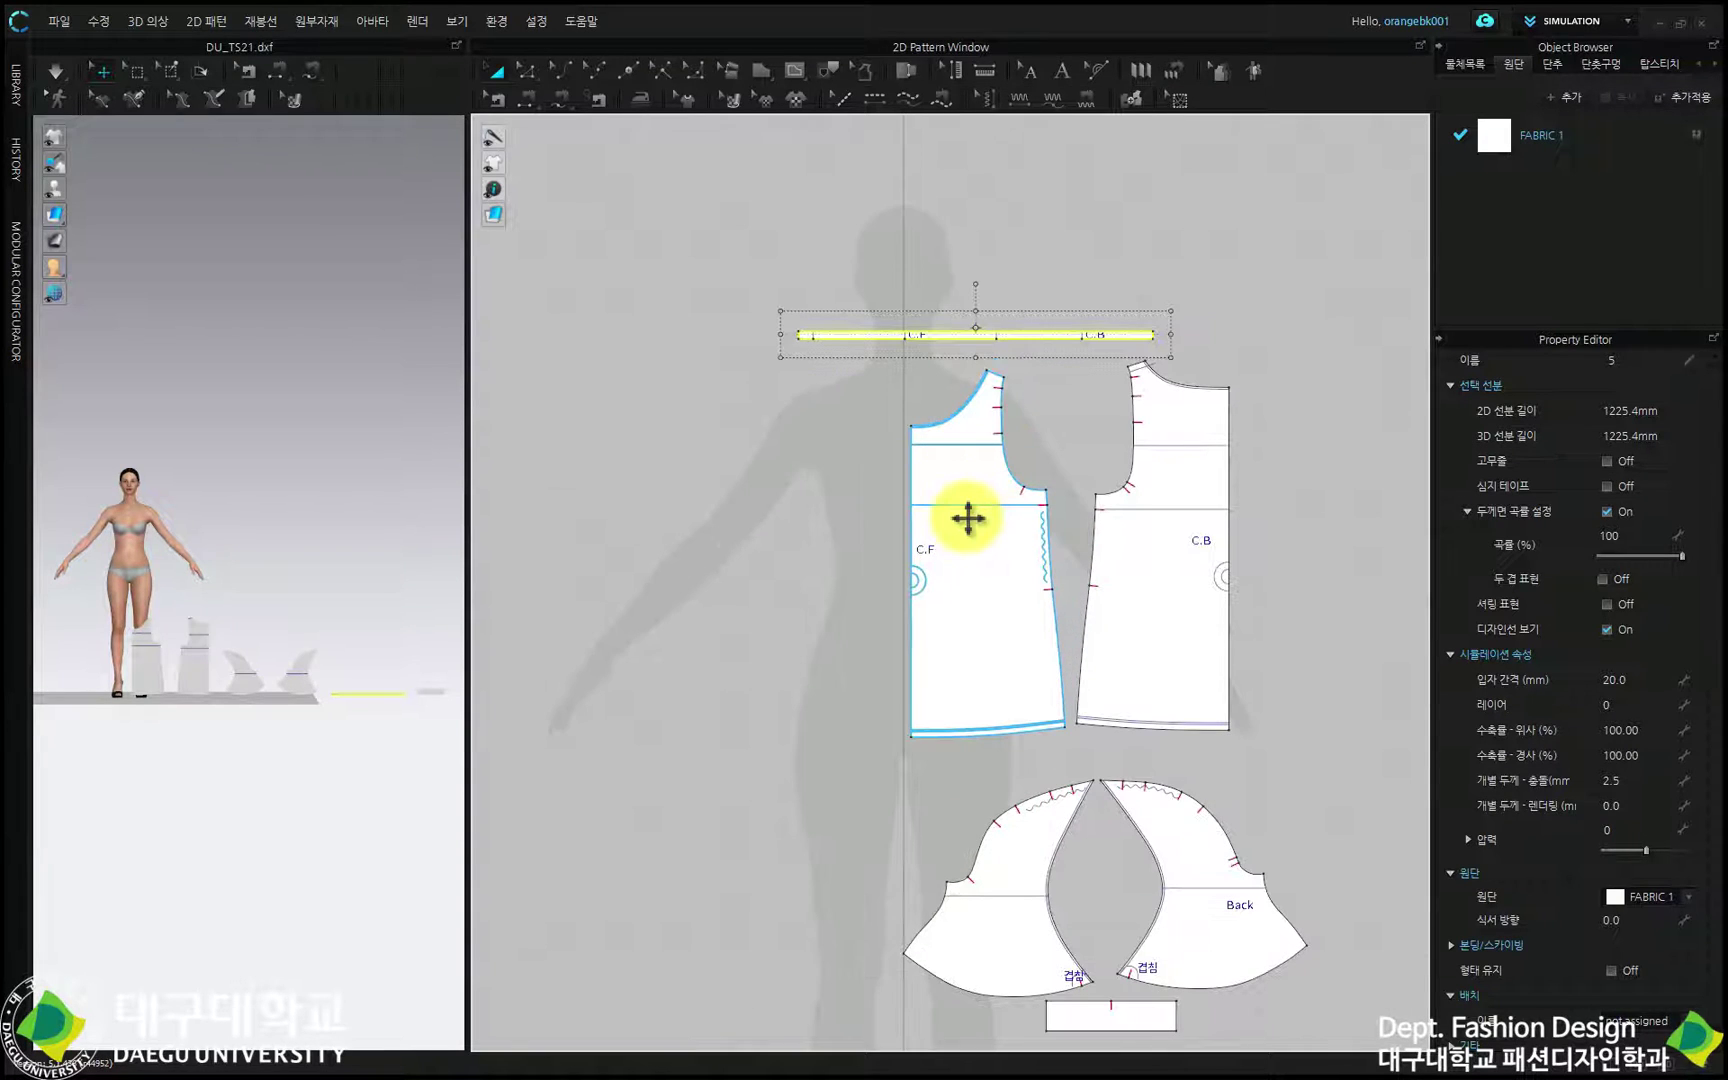
drag(1315, 265, 885, 772)
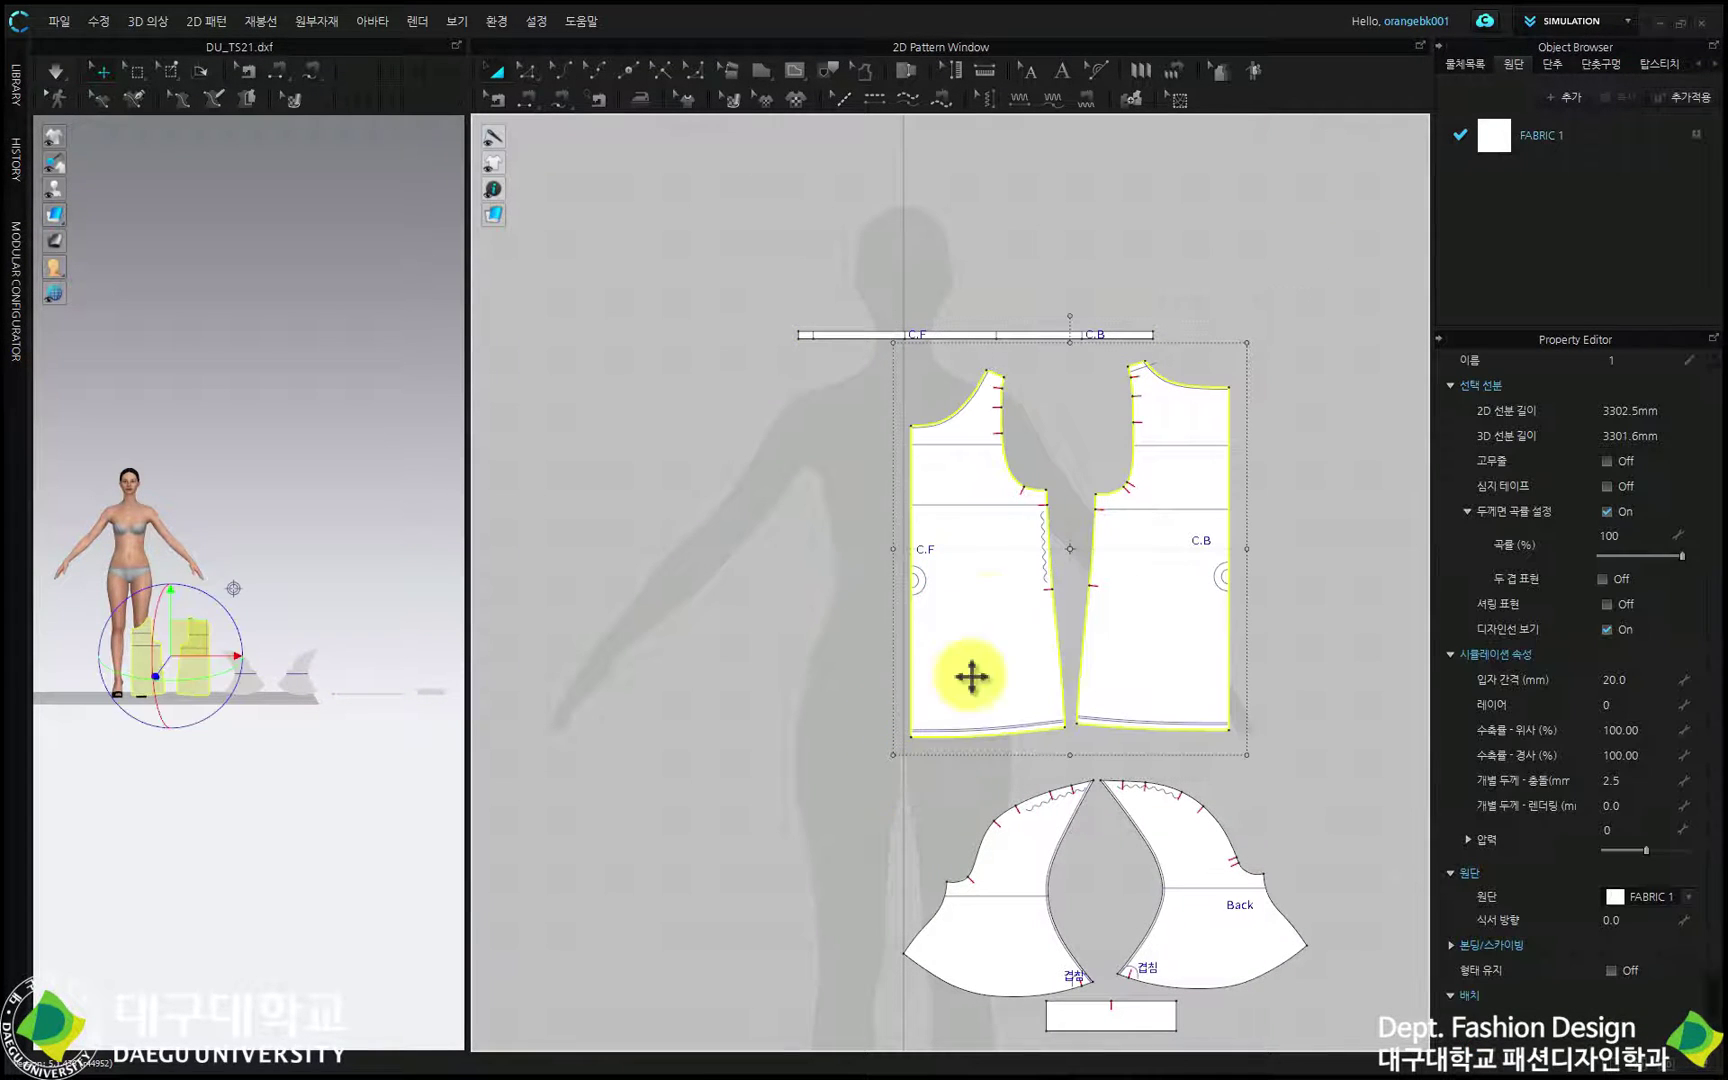
right_click(988, 611)
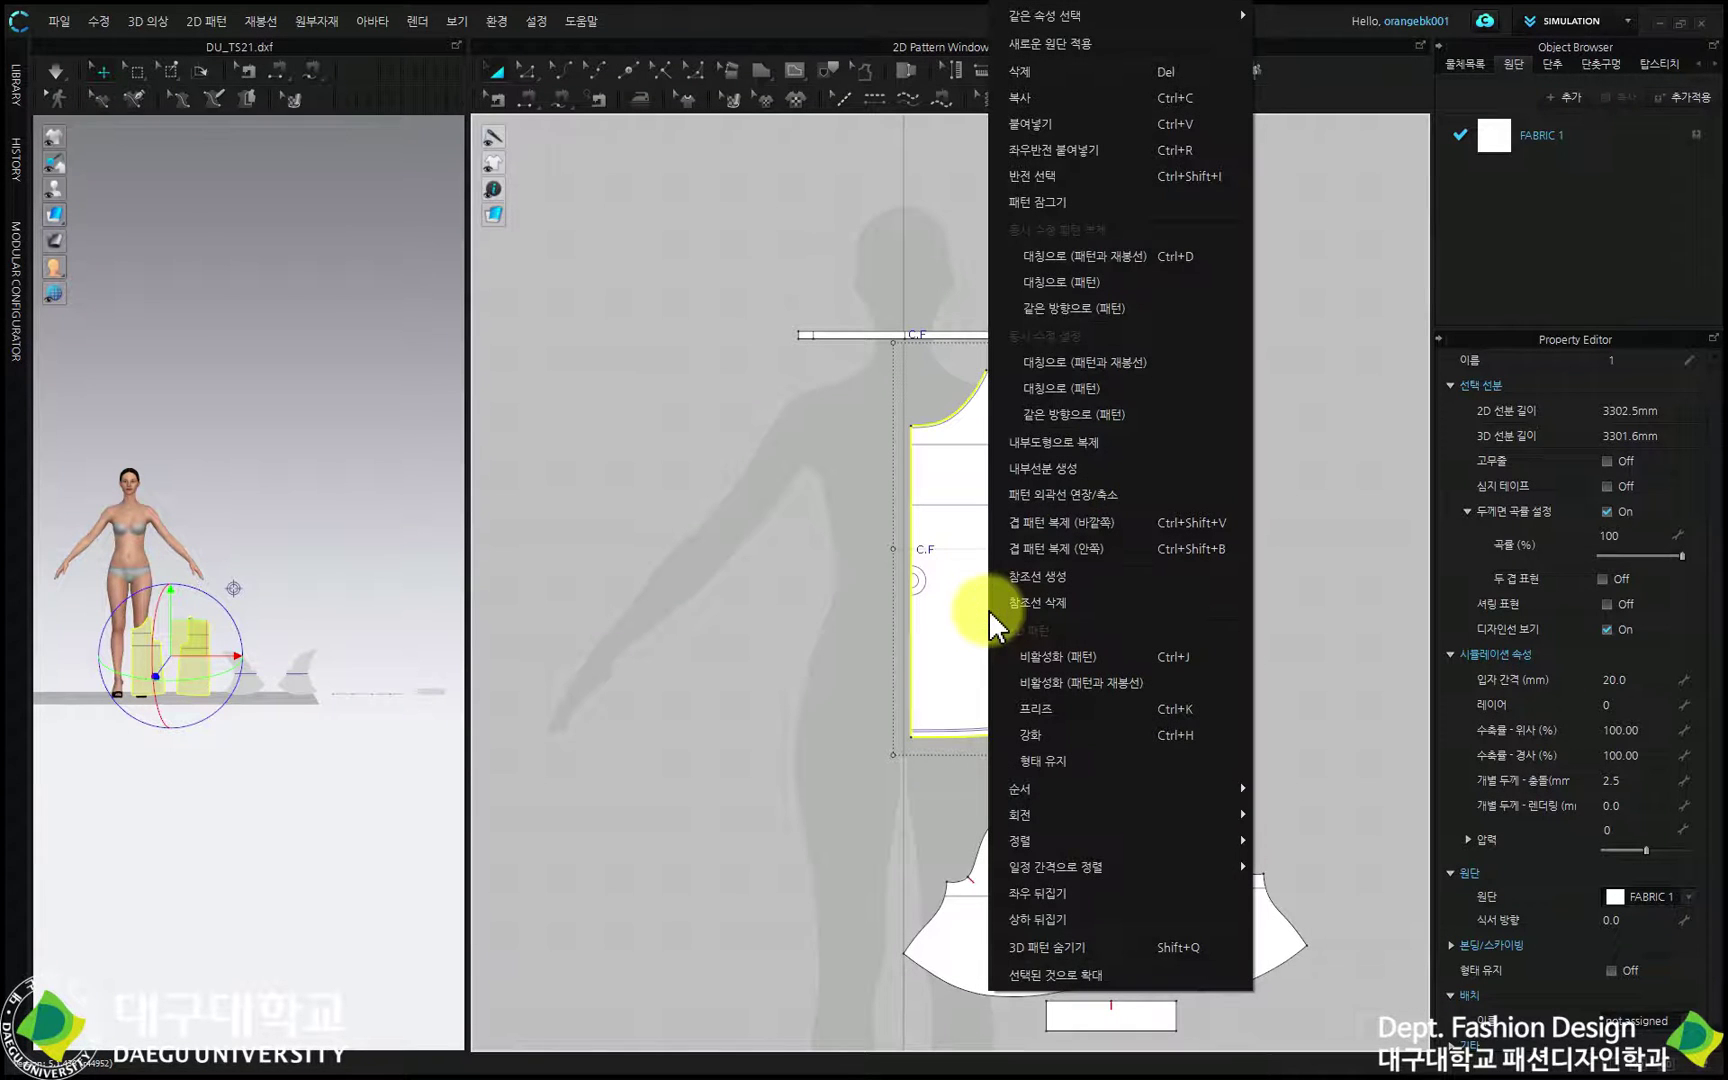
click(1053, 258)
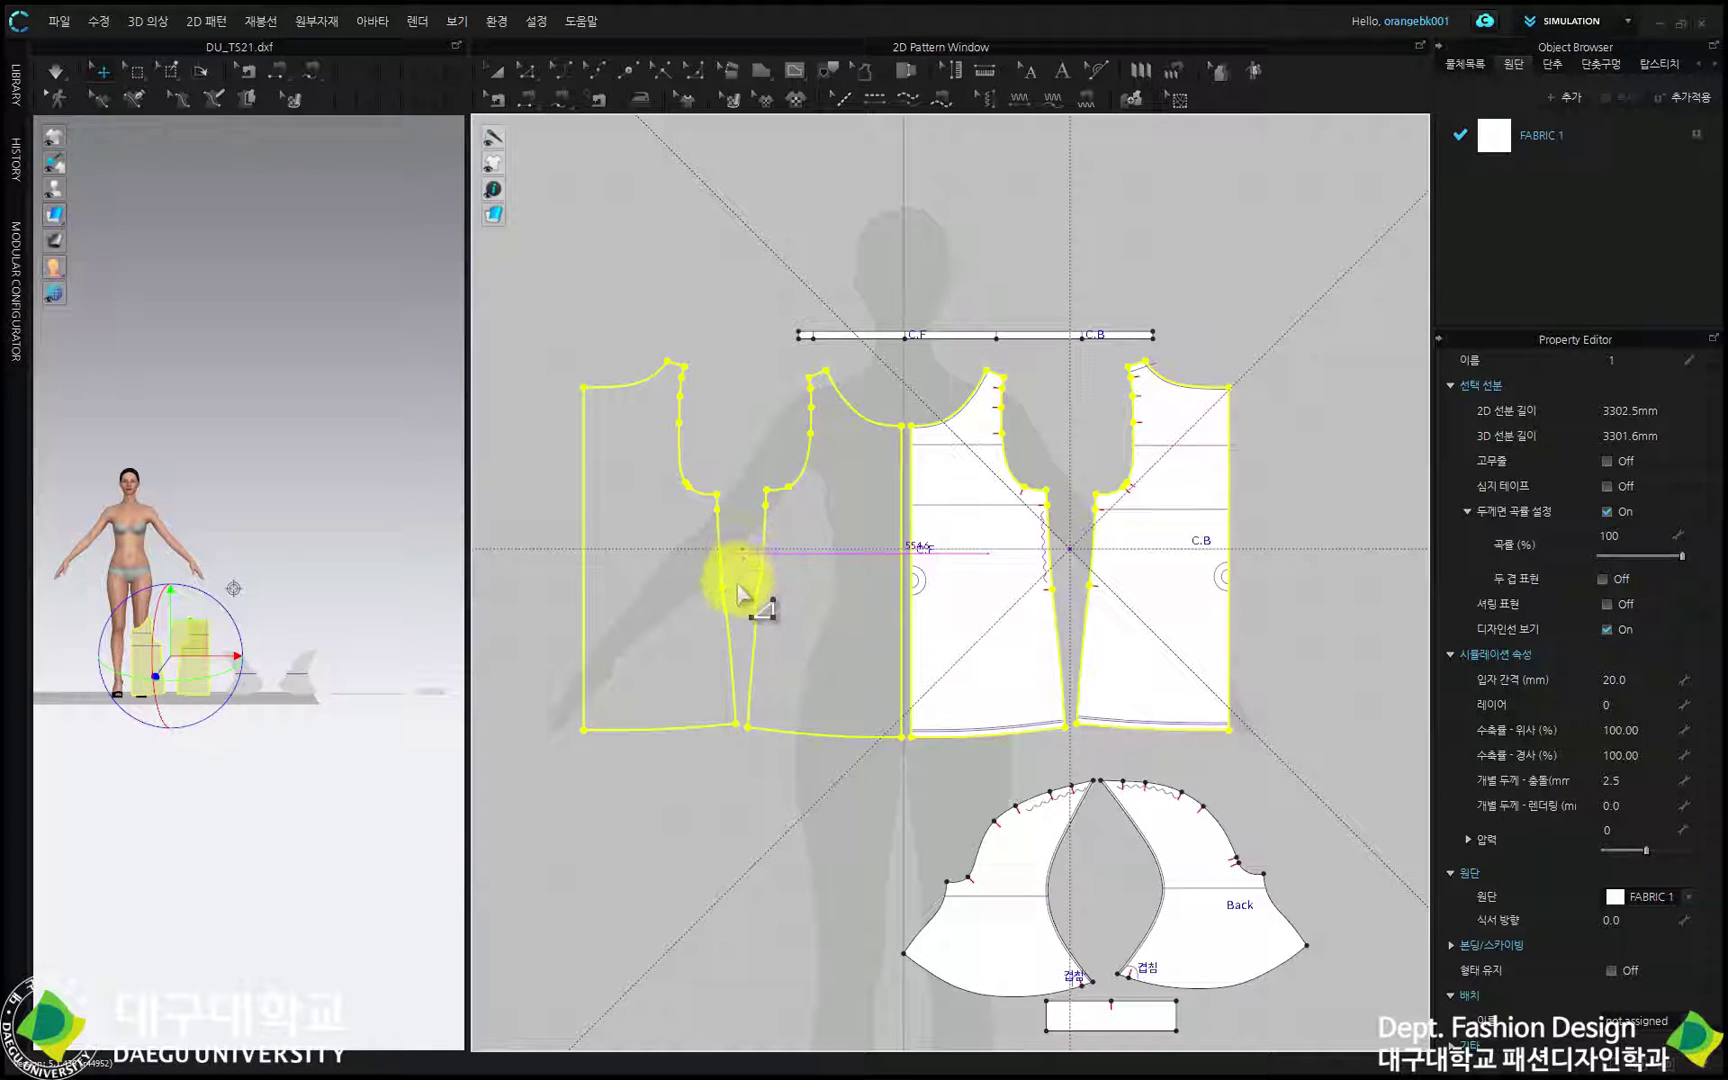
click(738, 584)
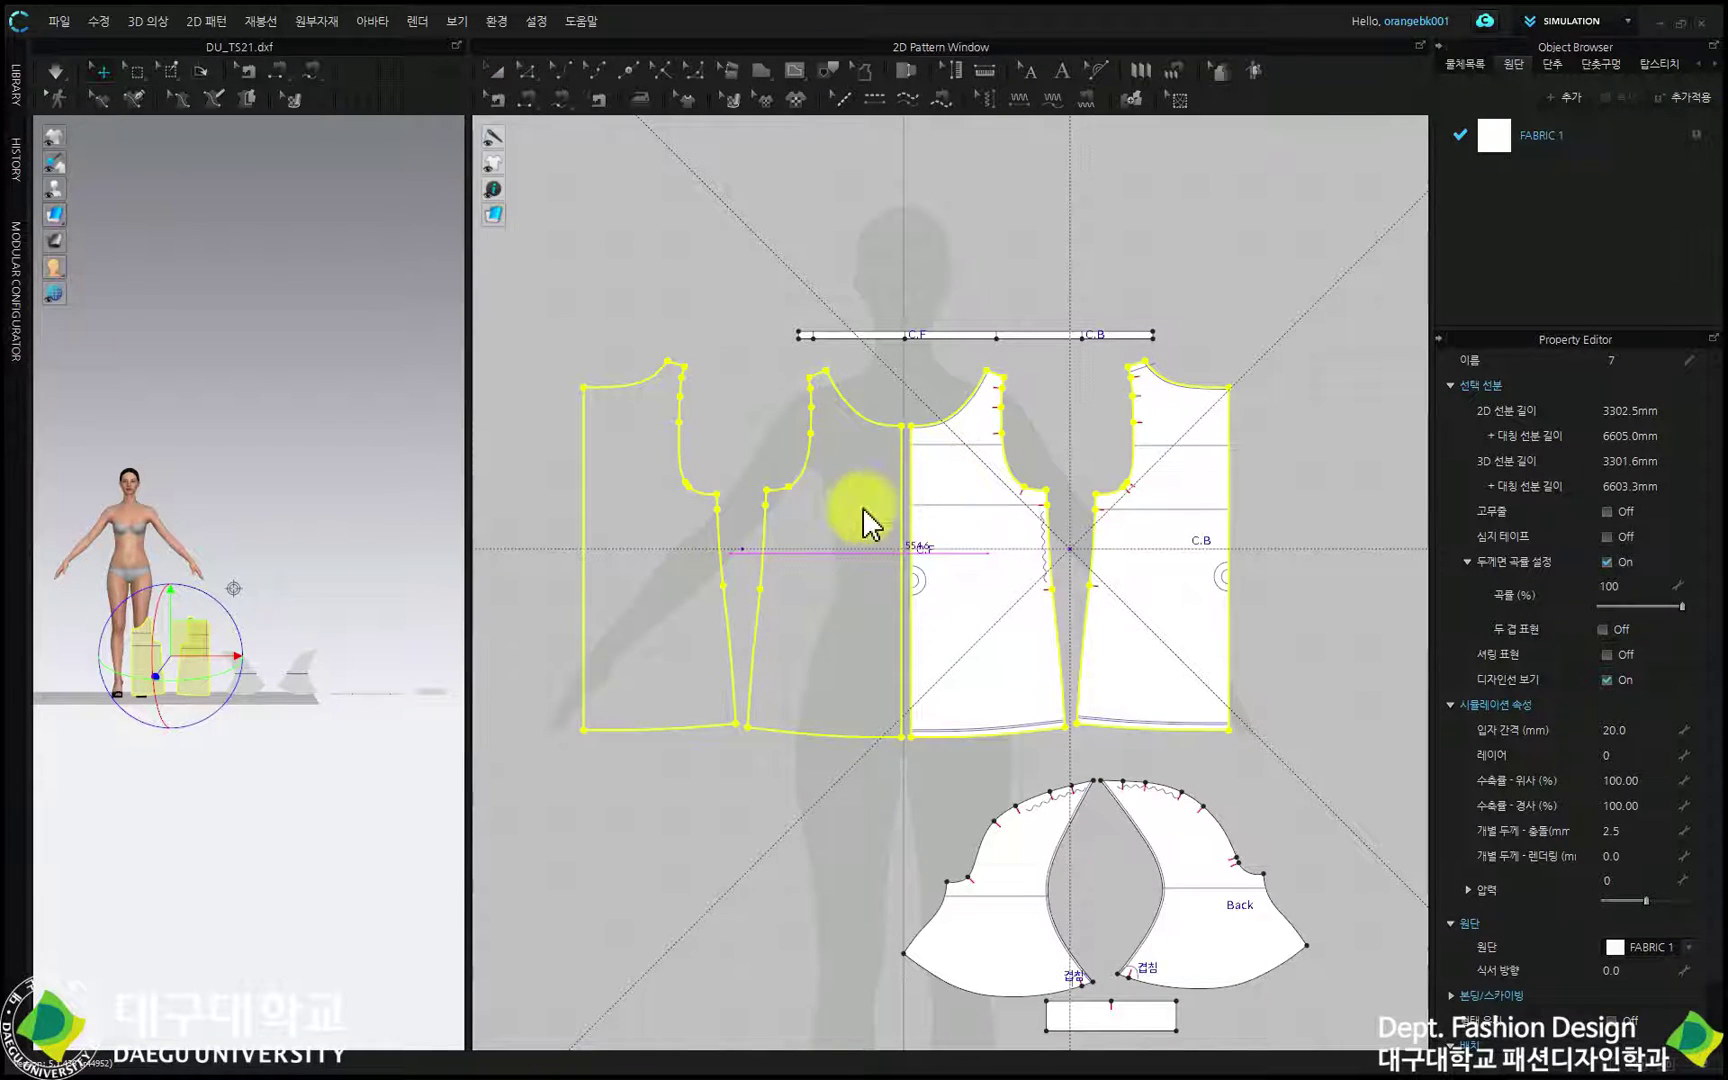
click(702, 278)
drag(617, 582, 1273, 624)
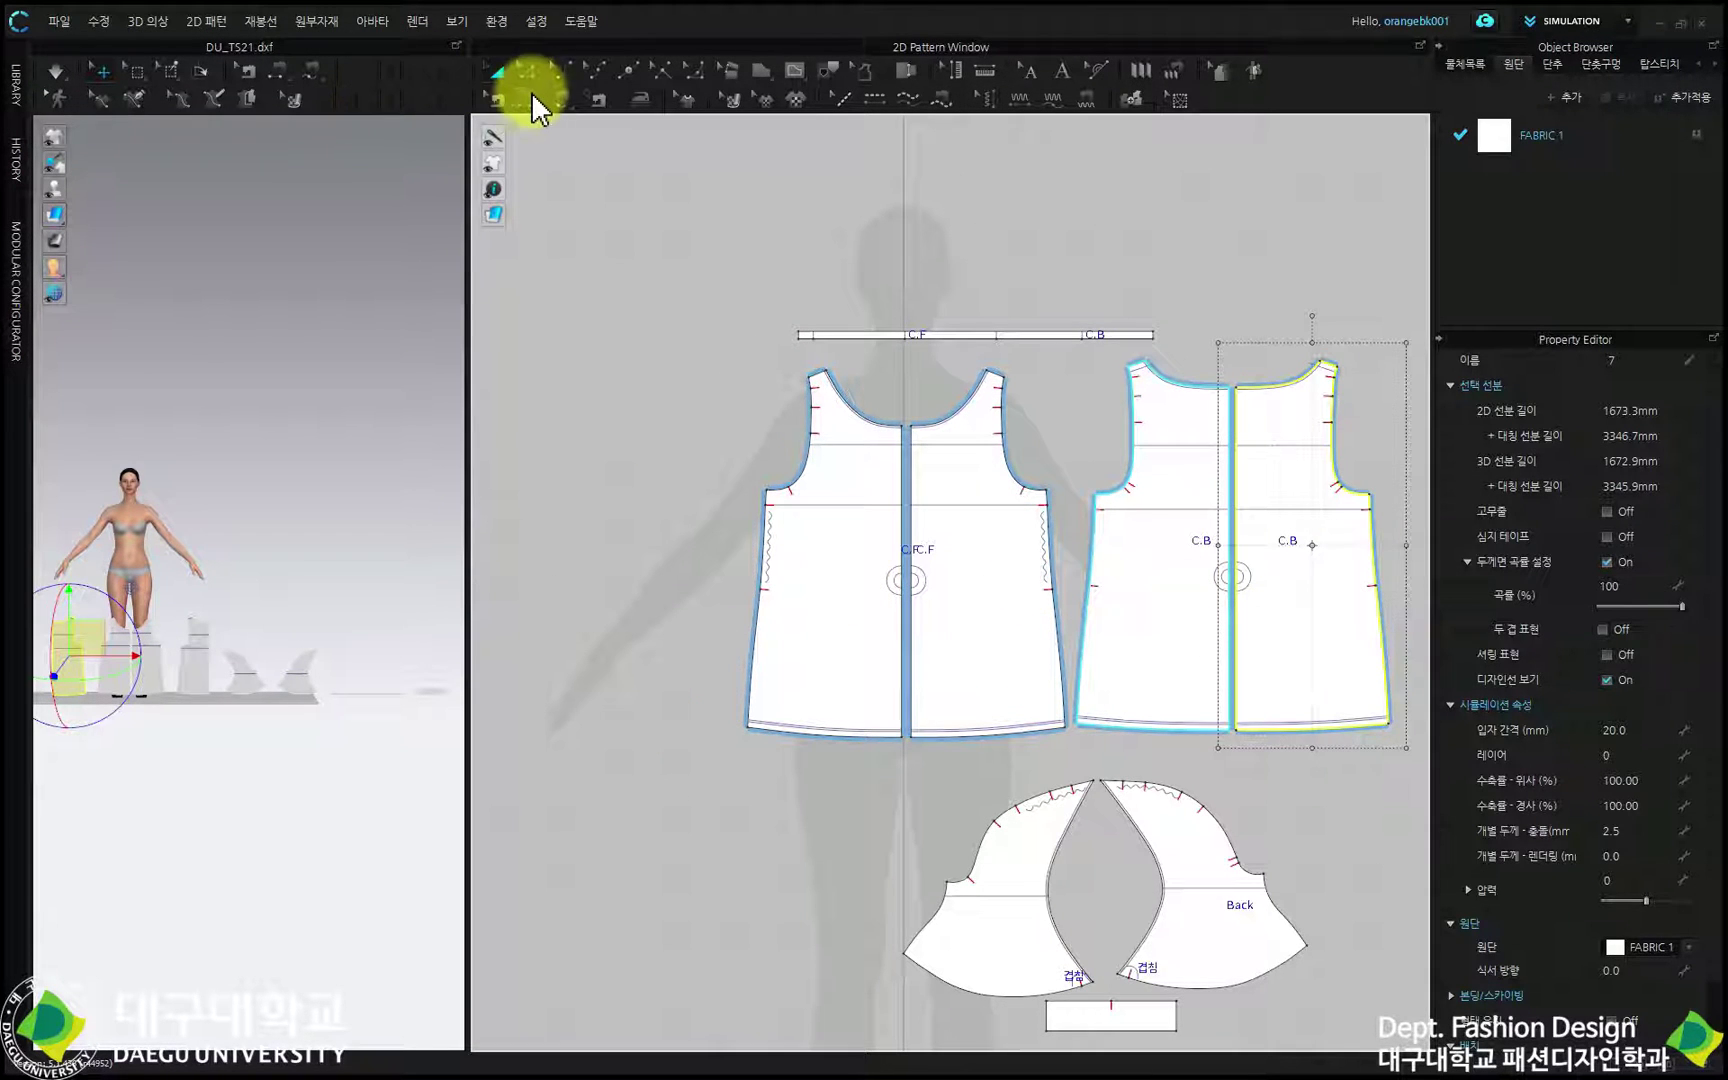
Sew the front shoulder edge to the back shoulder edge with segment sewing.
click(530, 98)
scroll(1003, 474, up, 3)
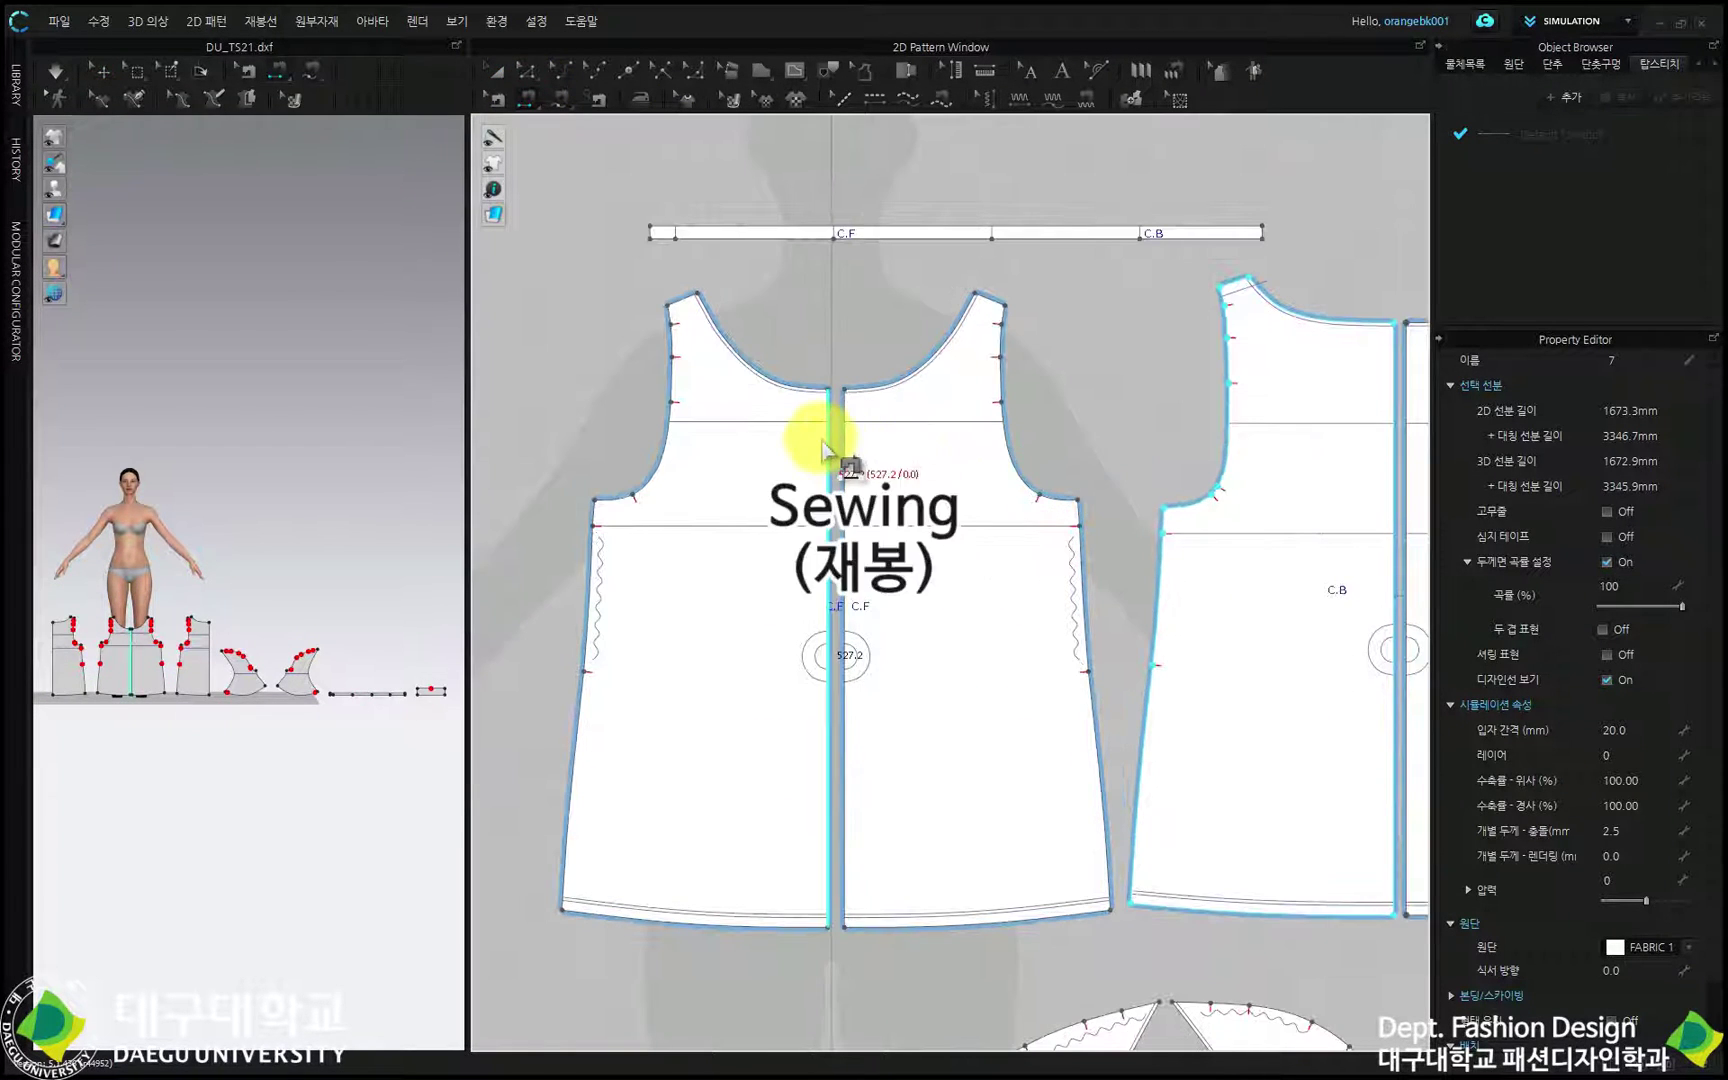
click(979, 290)
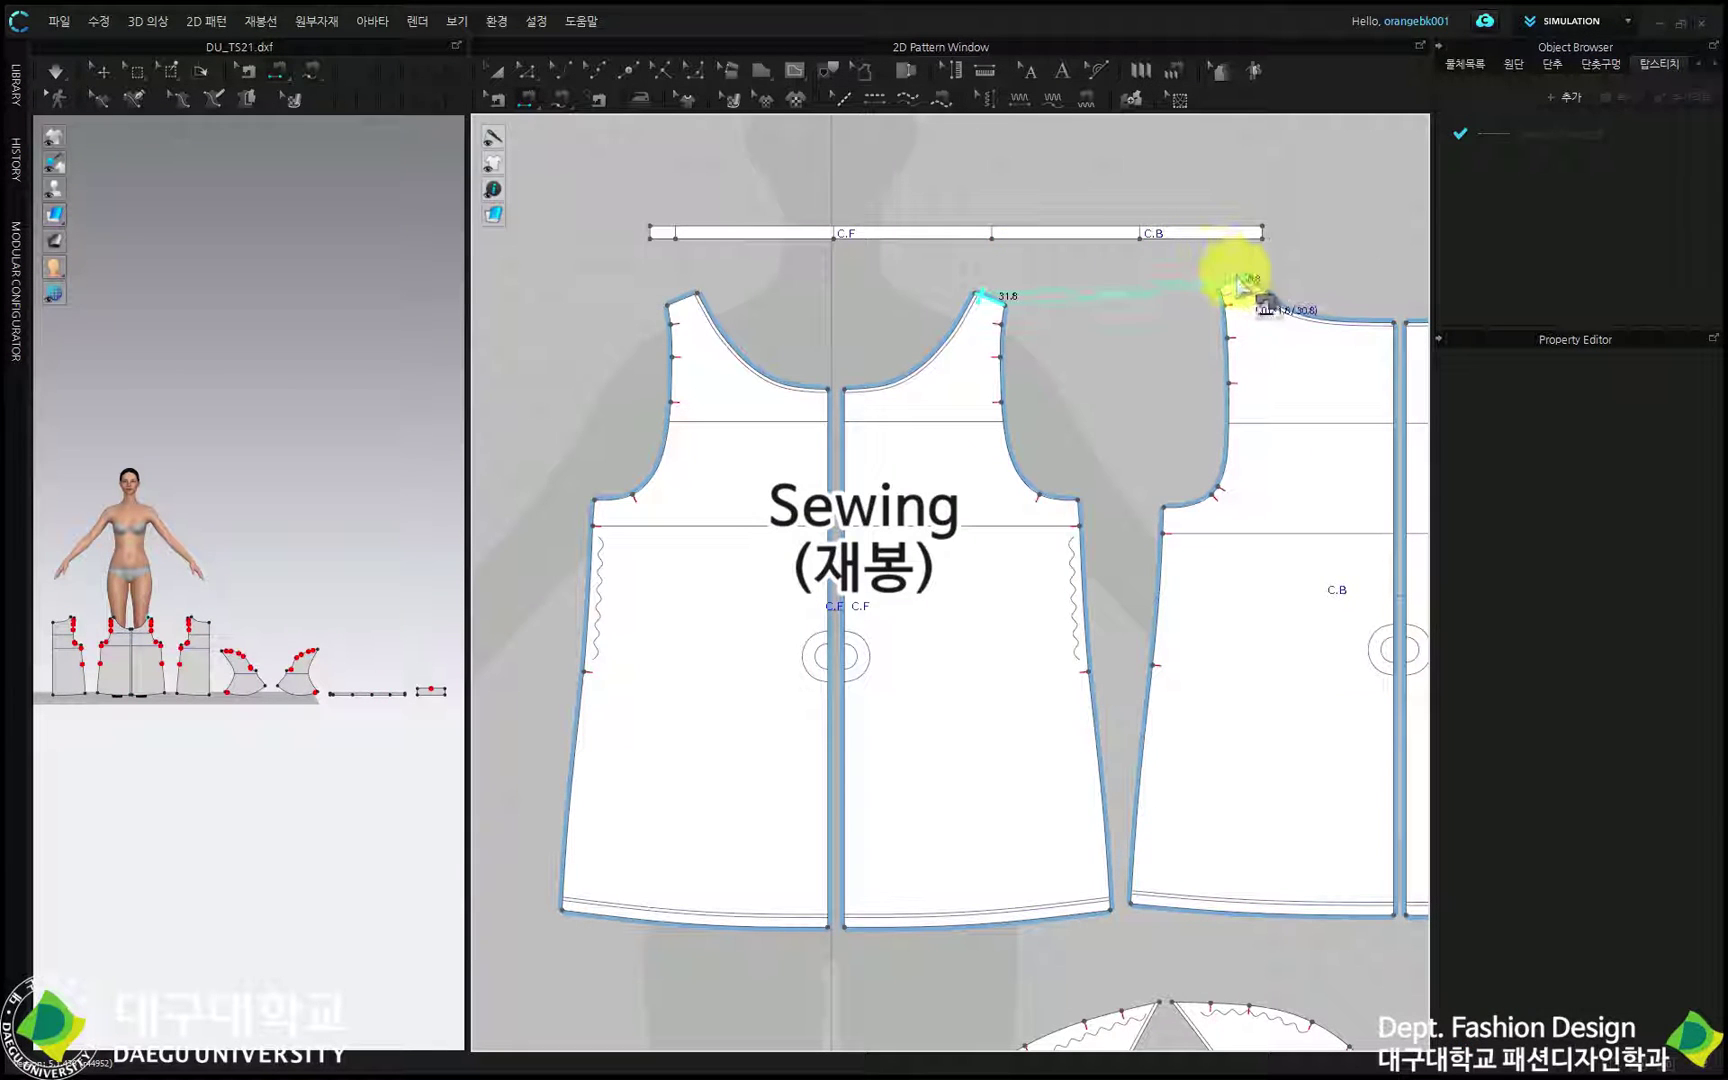
click(1236, 285)
click(1090, 508)
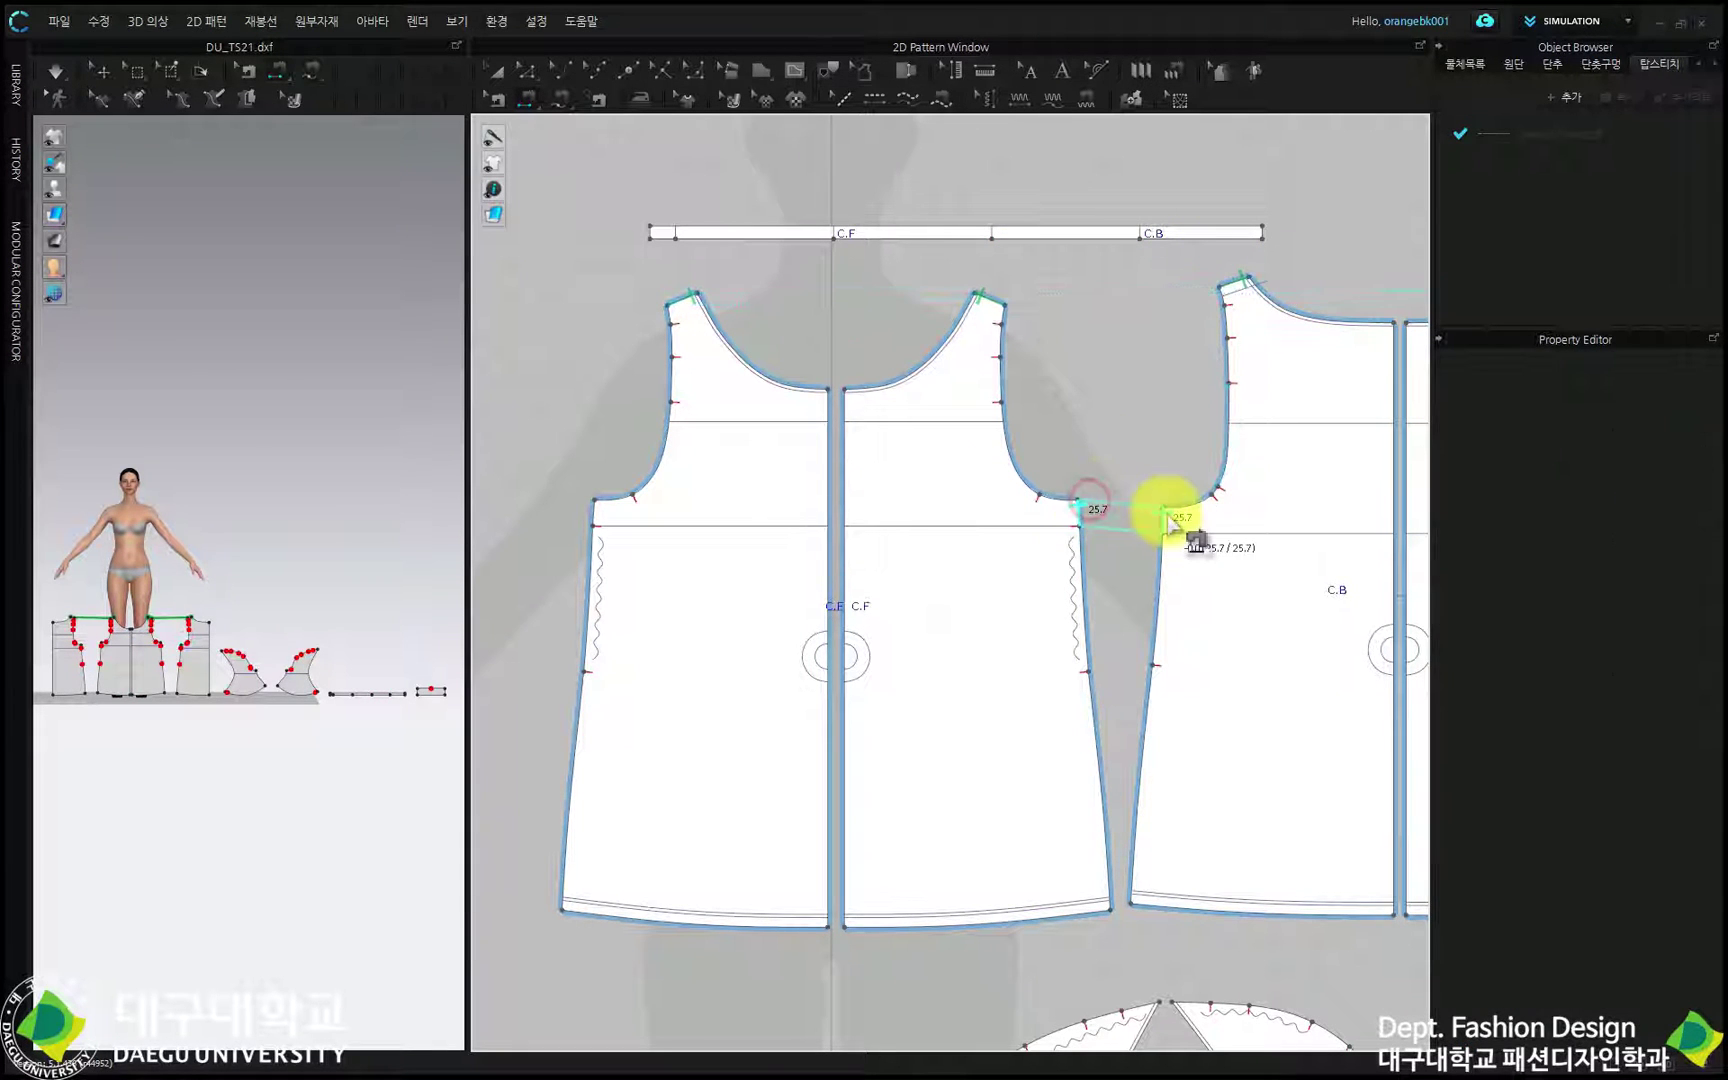
click(1162, 518)
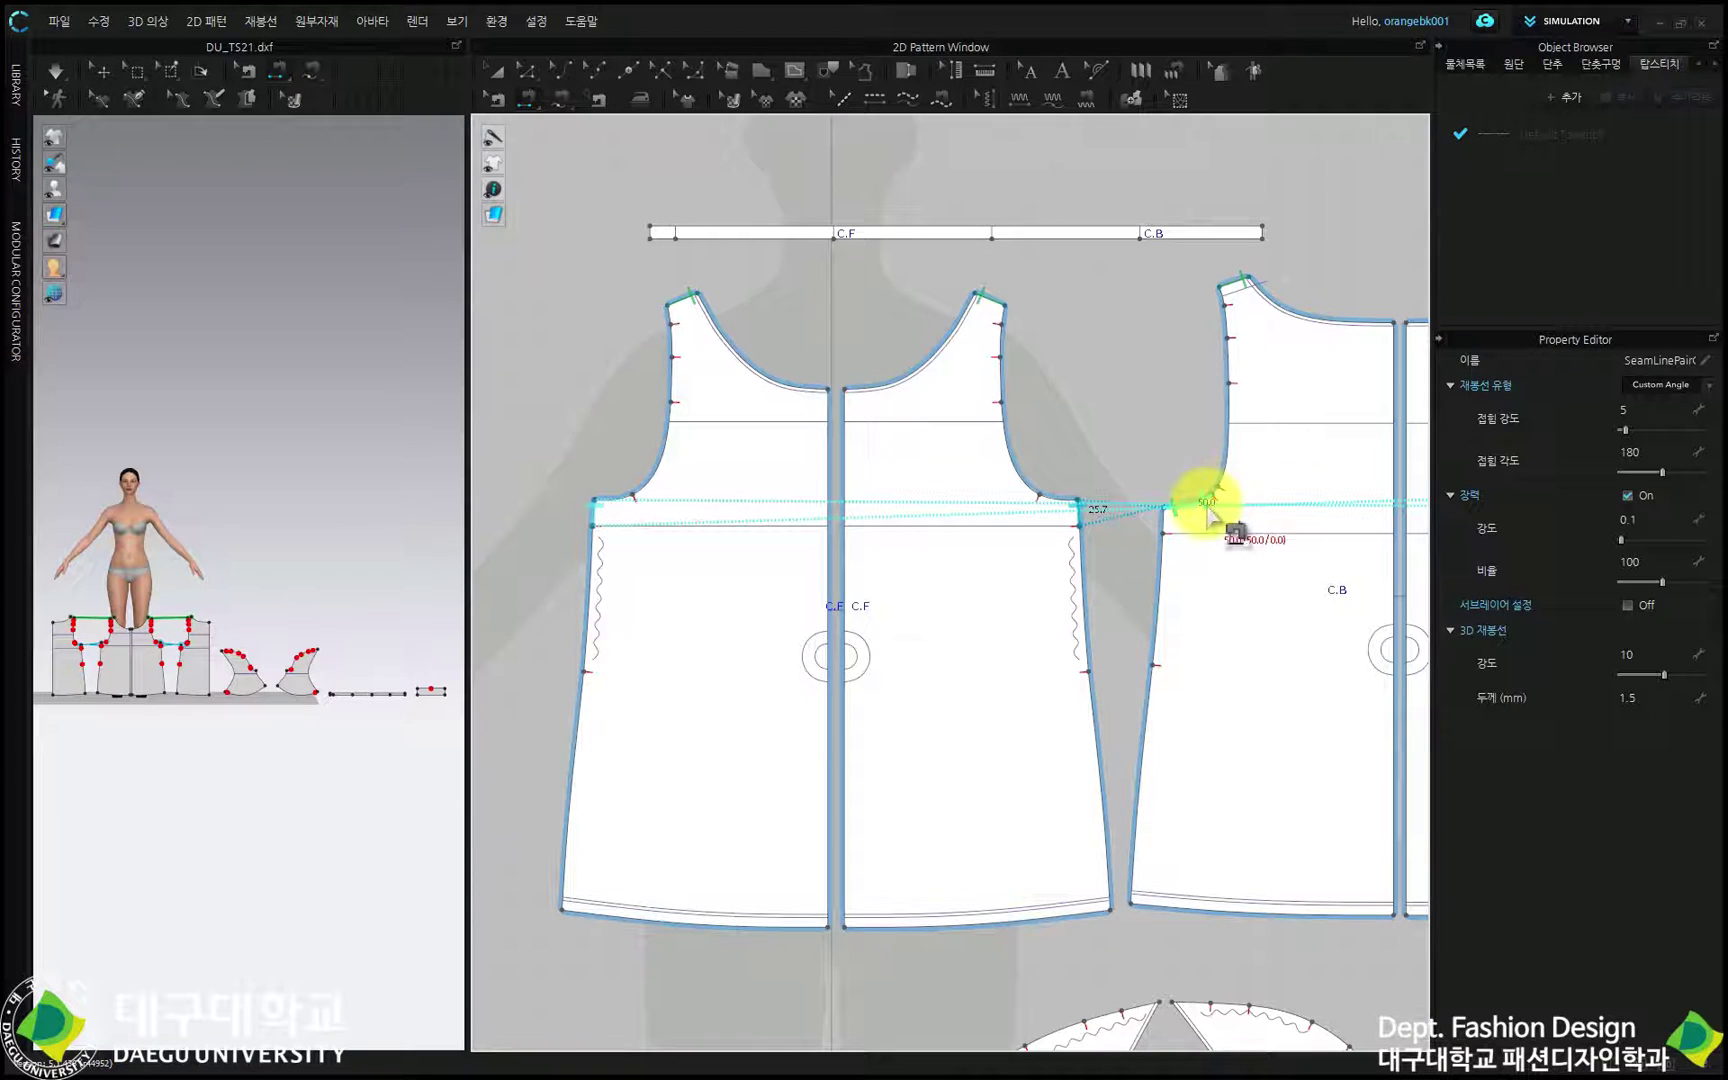
key(ctrl+z)
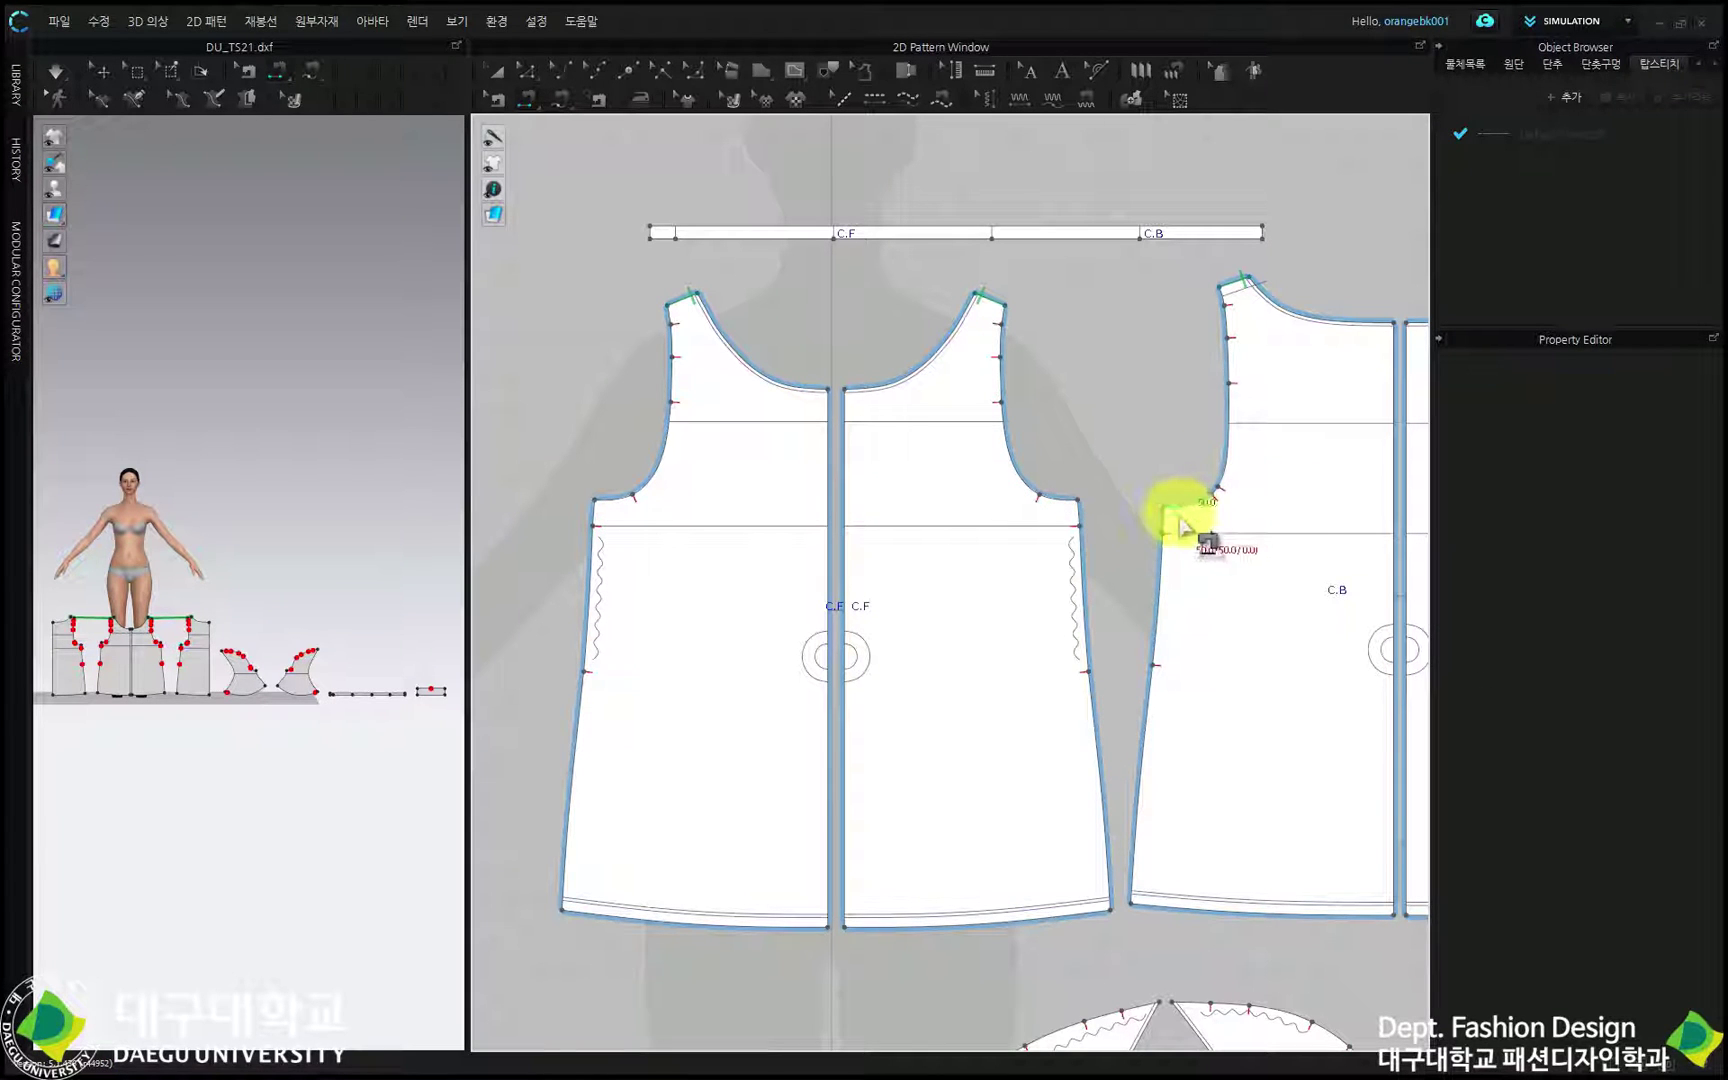
Sew the front and back side seams in three matching segments, and join the centre front and centre back edges.
click(1088, 508)
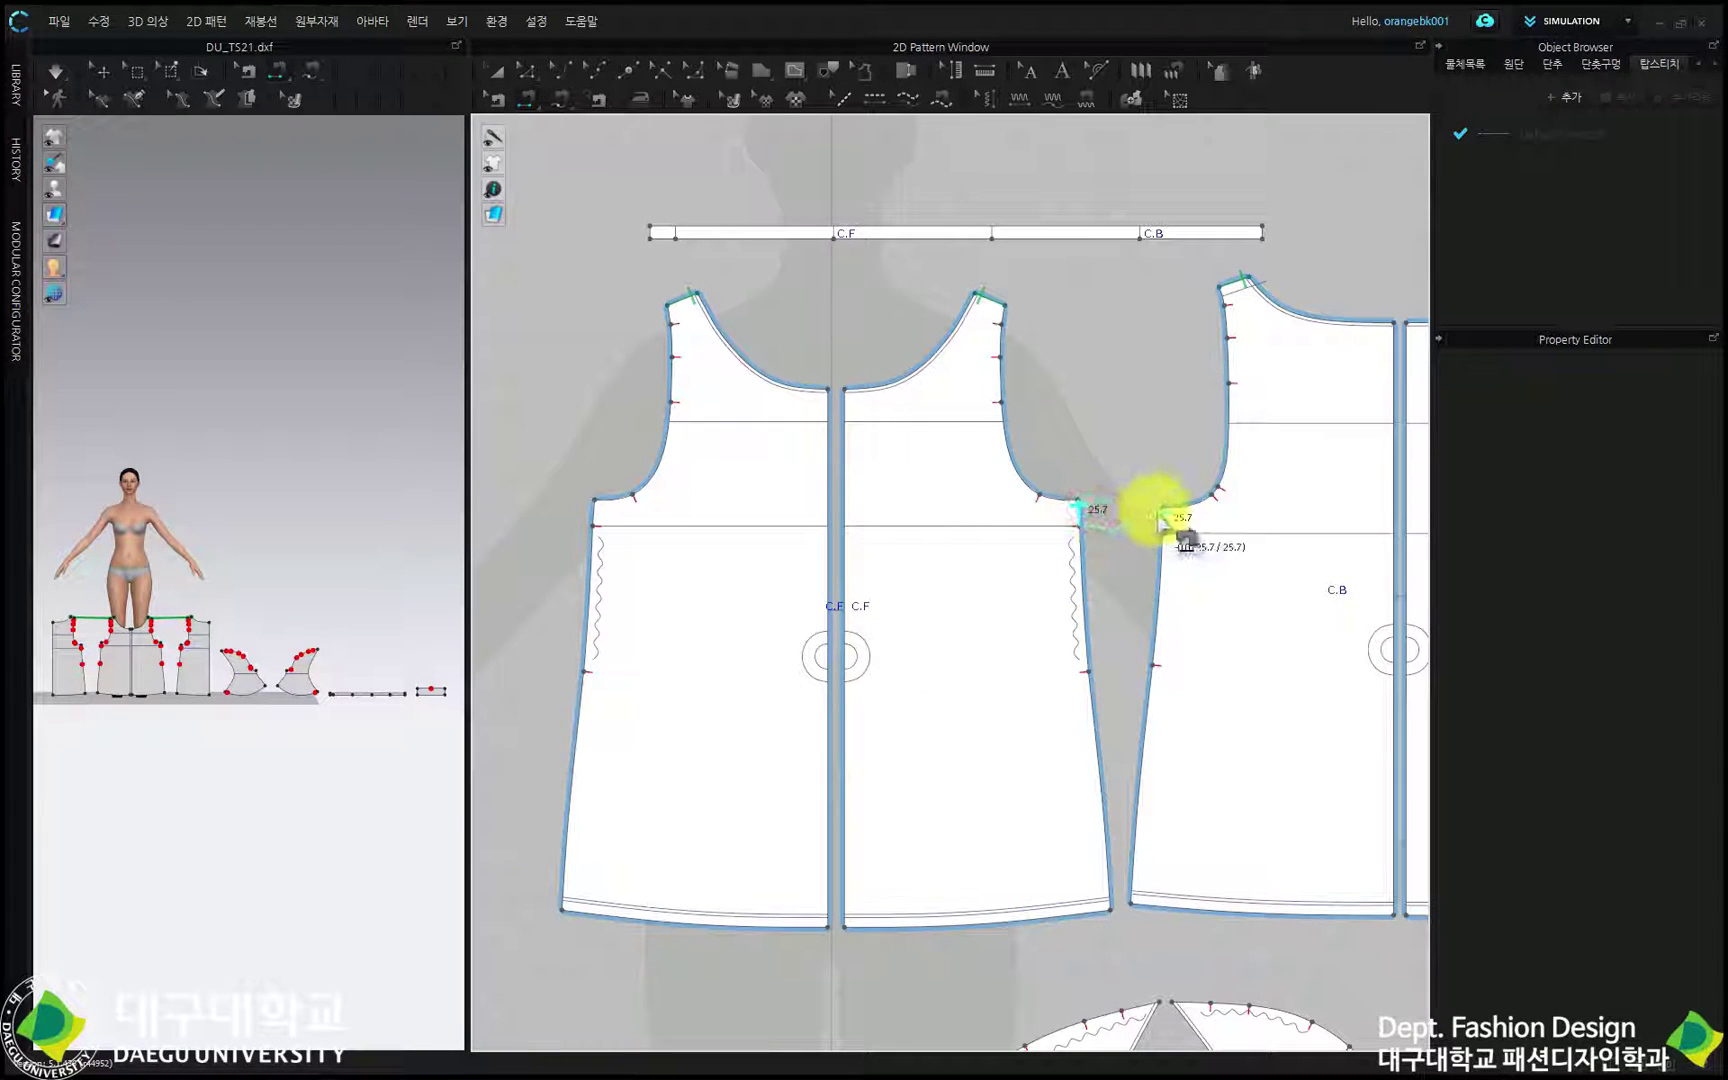
click(1159, 512)
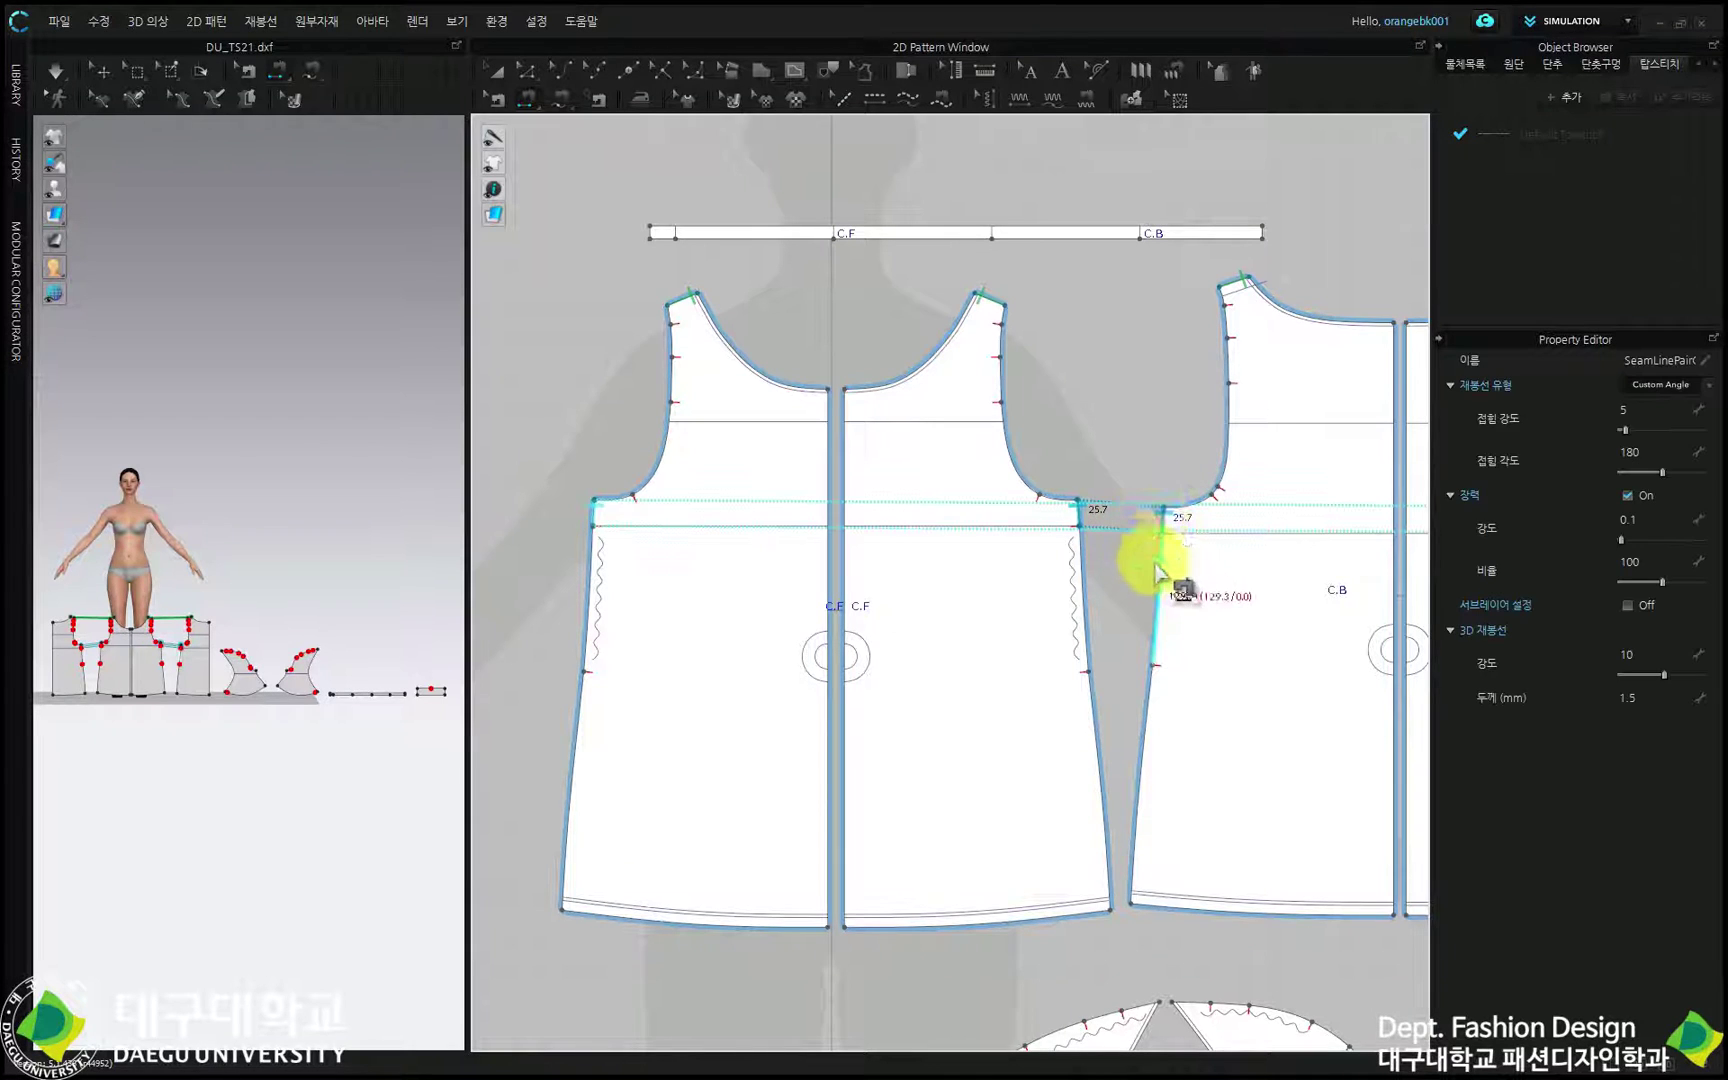
click(1154, 560)
click(1090, 573)
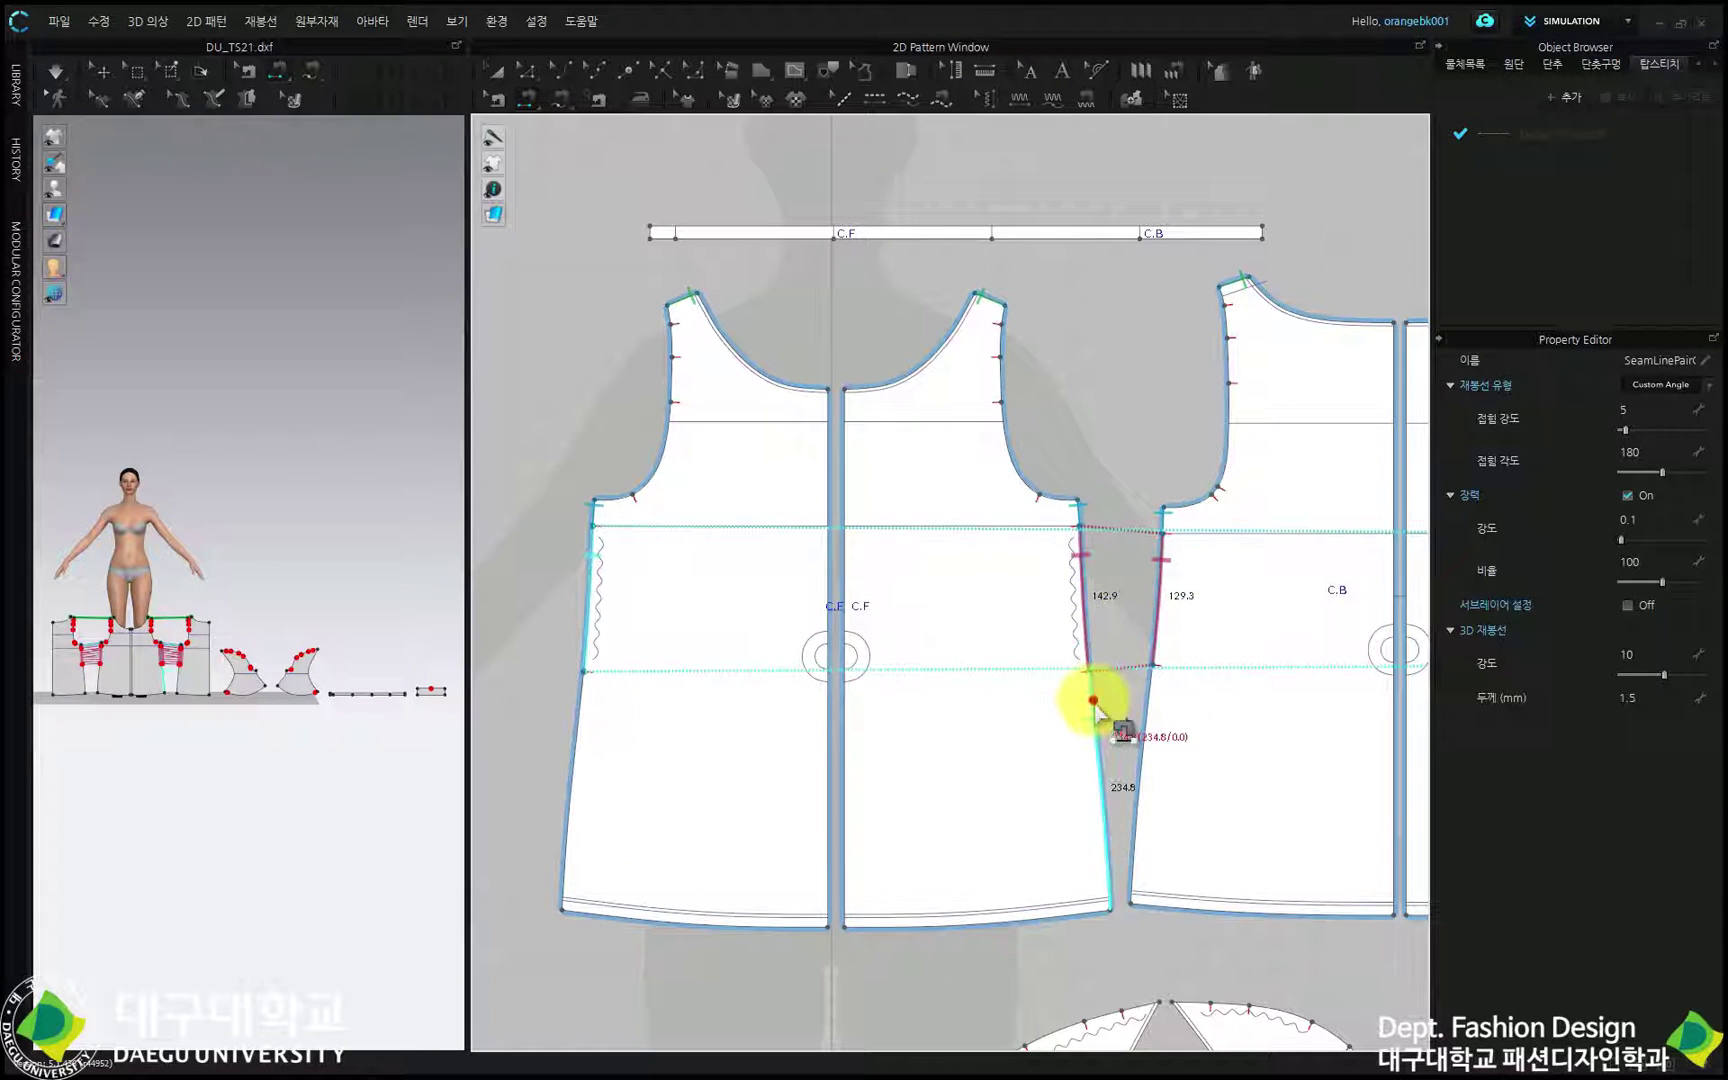
click(1093, 716)
click(1140, 712)
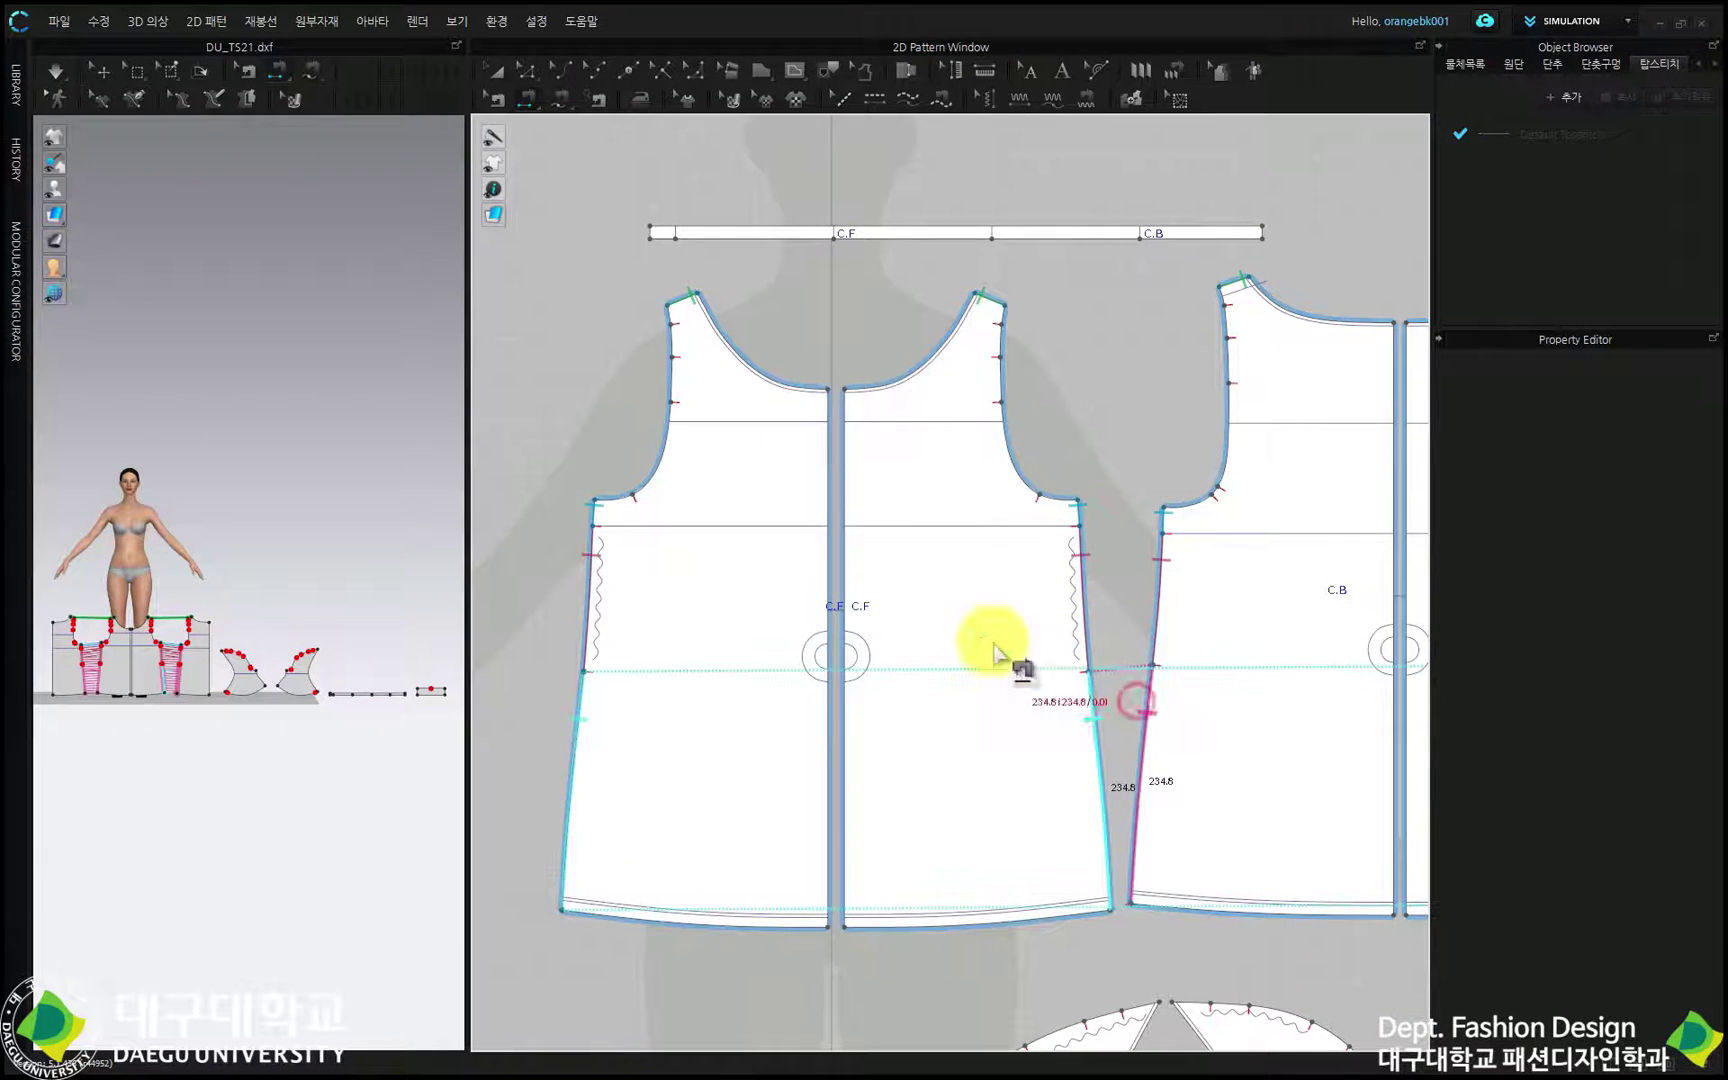
click(837, 430)
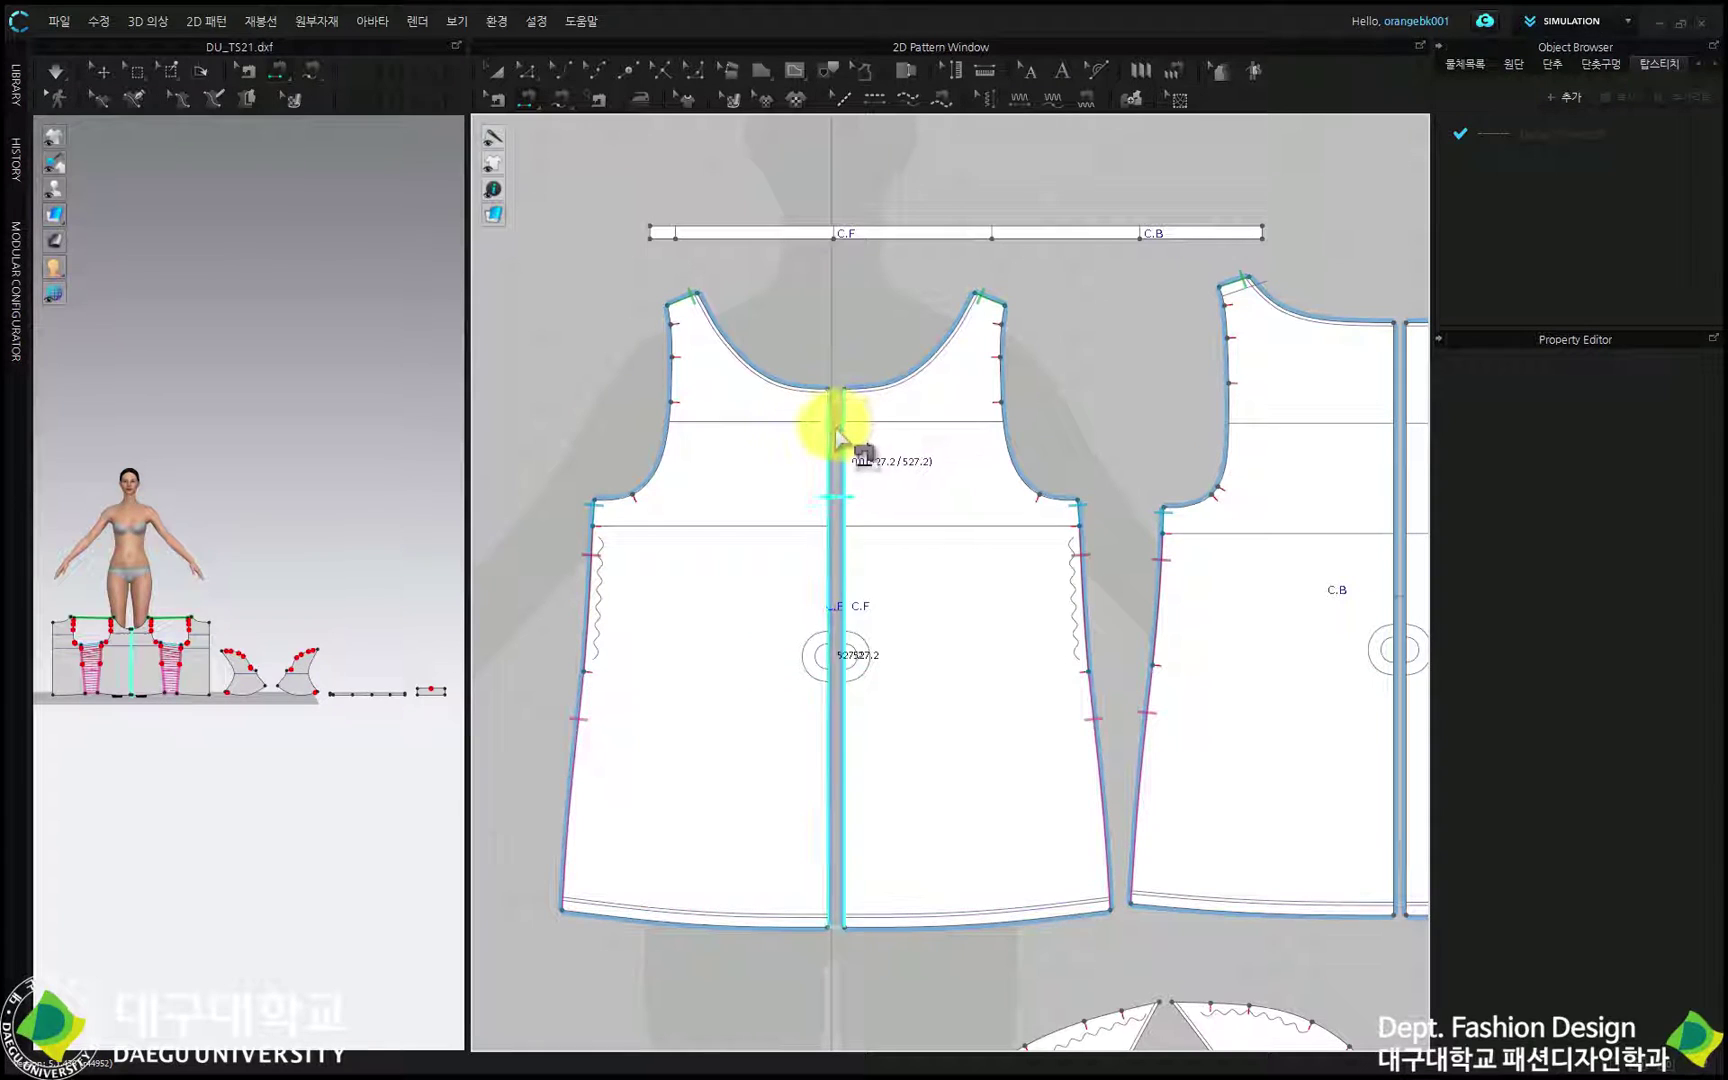
click(1397, 368)
Show the pattern segment lengths and select the middle side seam between front and back with the Edit Sewing tool.
mouse_move(491, 186)
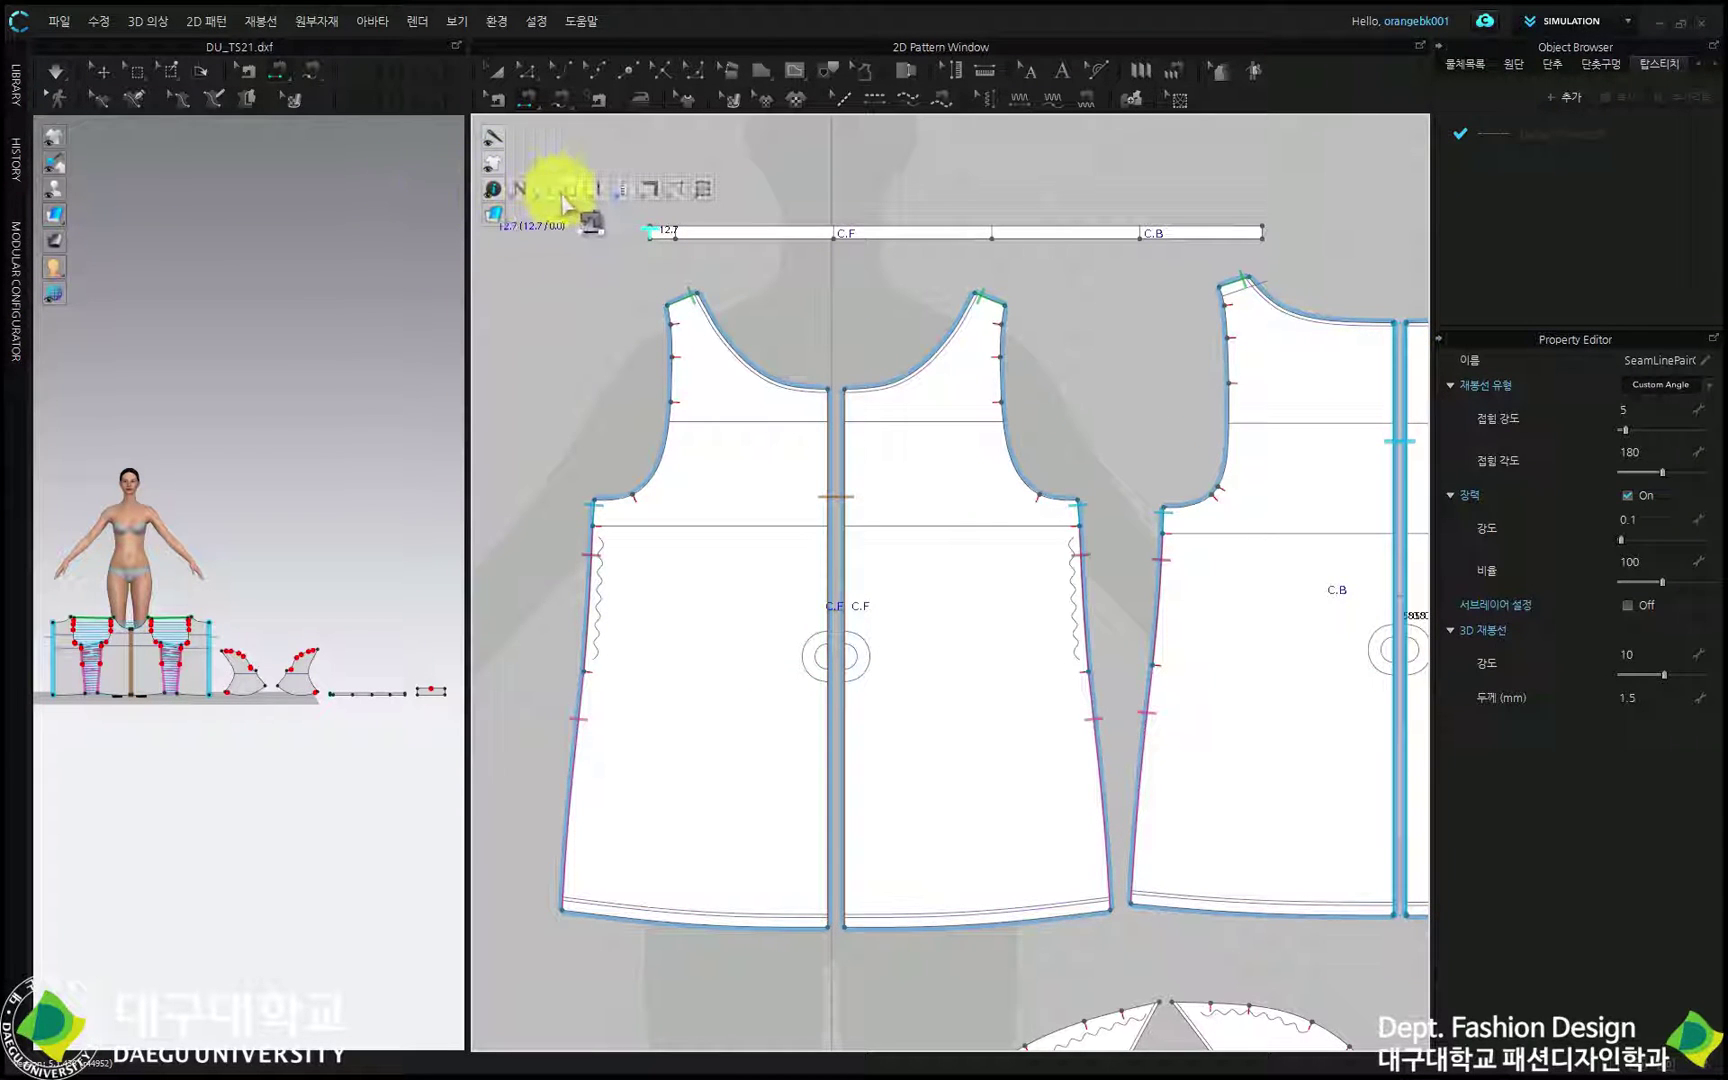
click(571, 189)
click(499, 101)
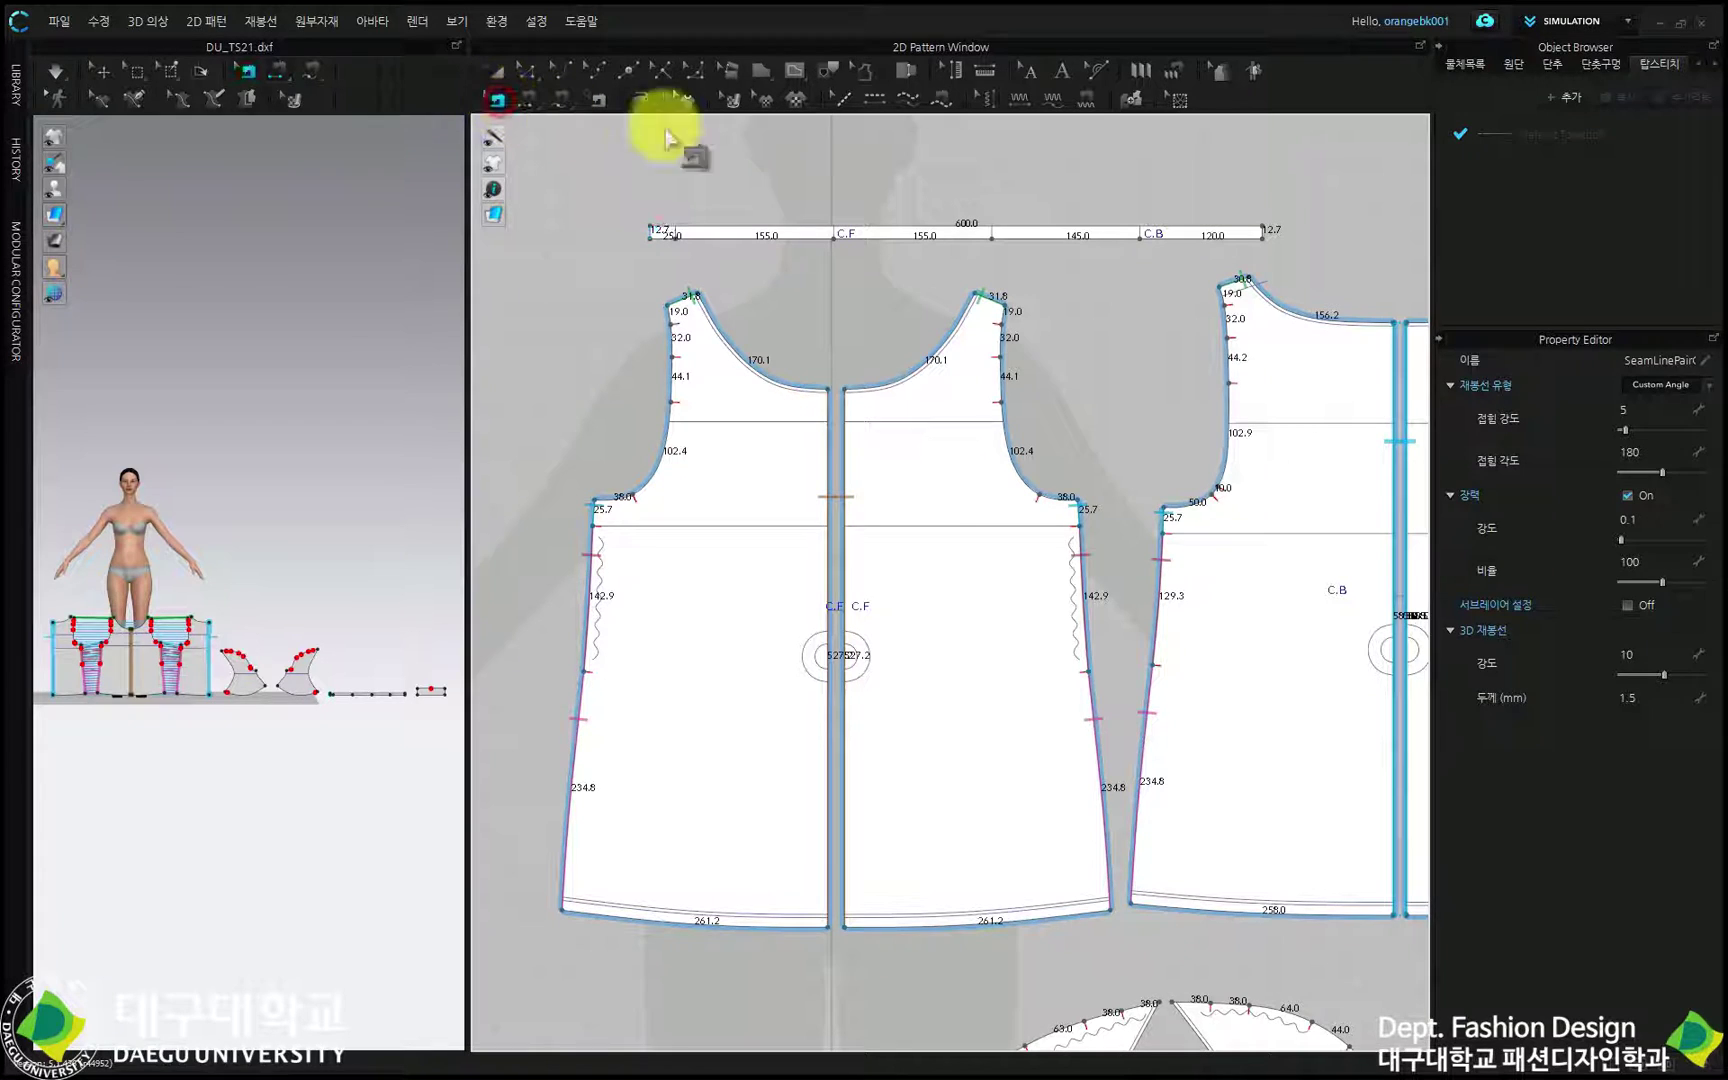
click(1138, 440)
click(1088, 630)
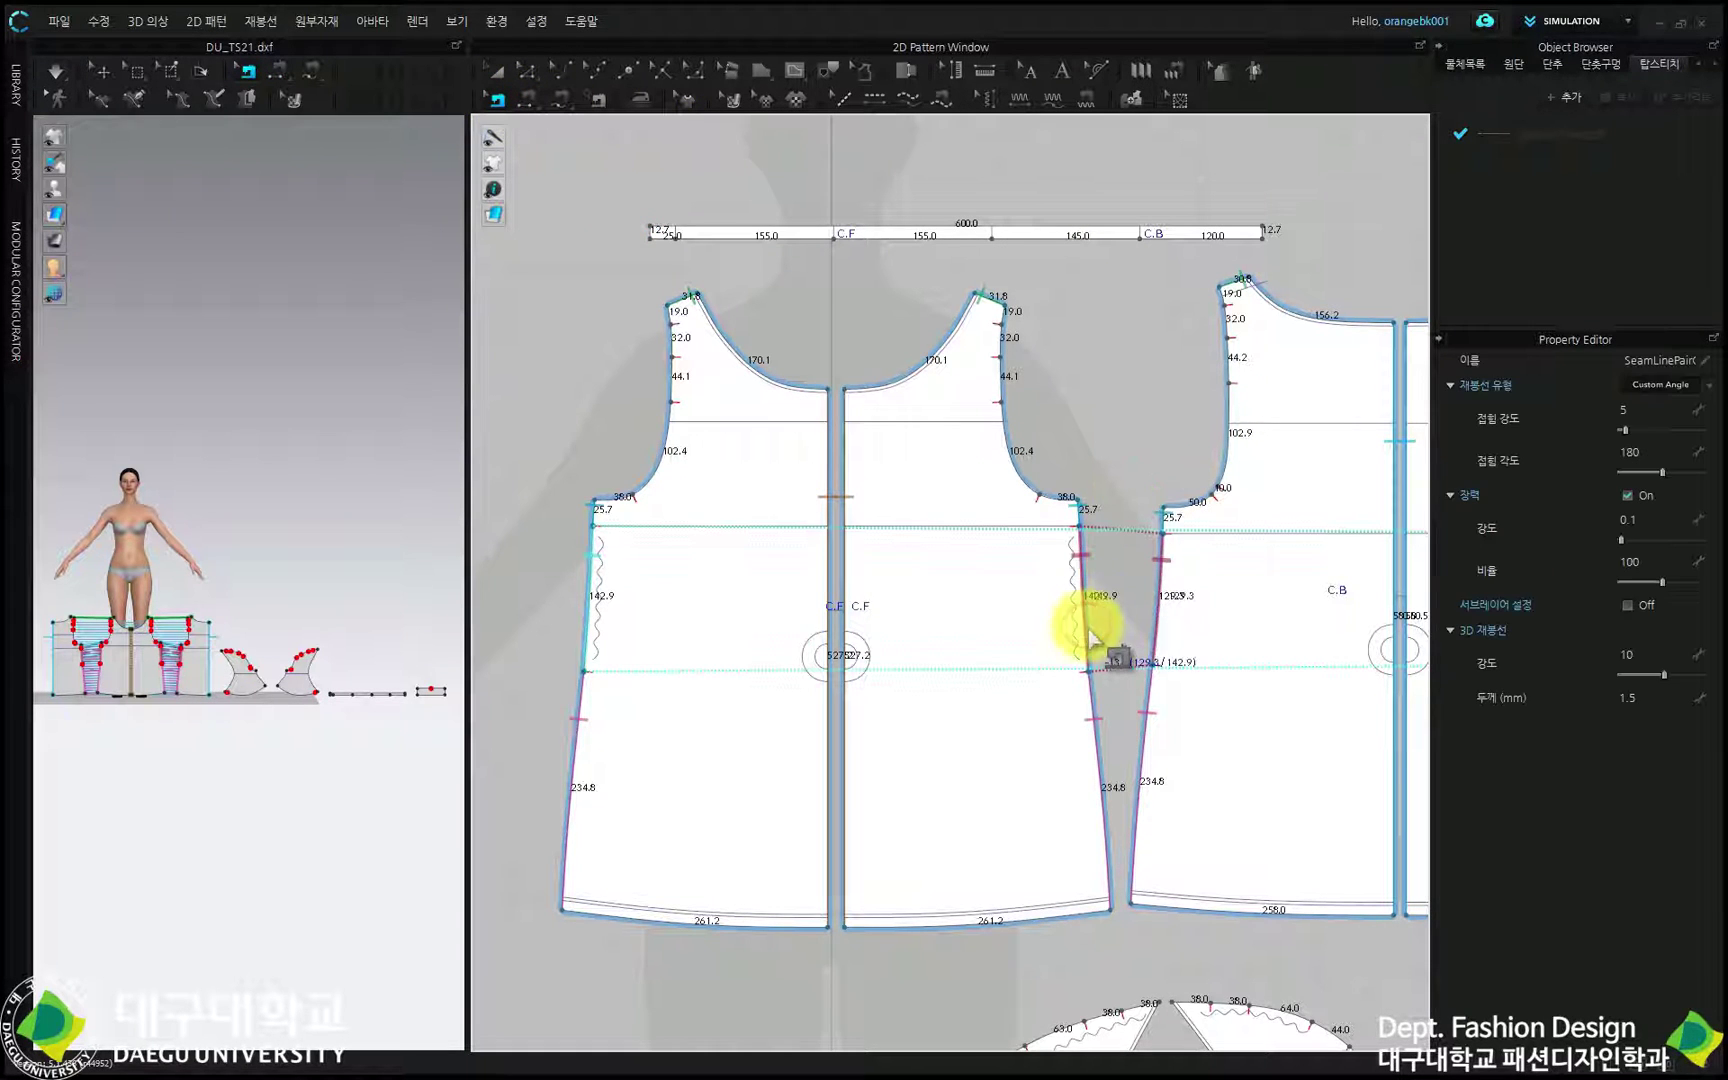
scroll(1146, 648, up, 3)
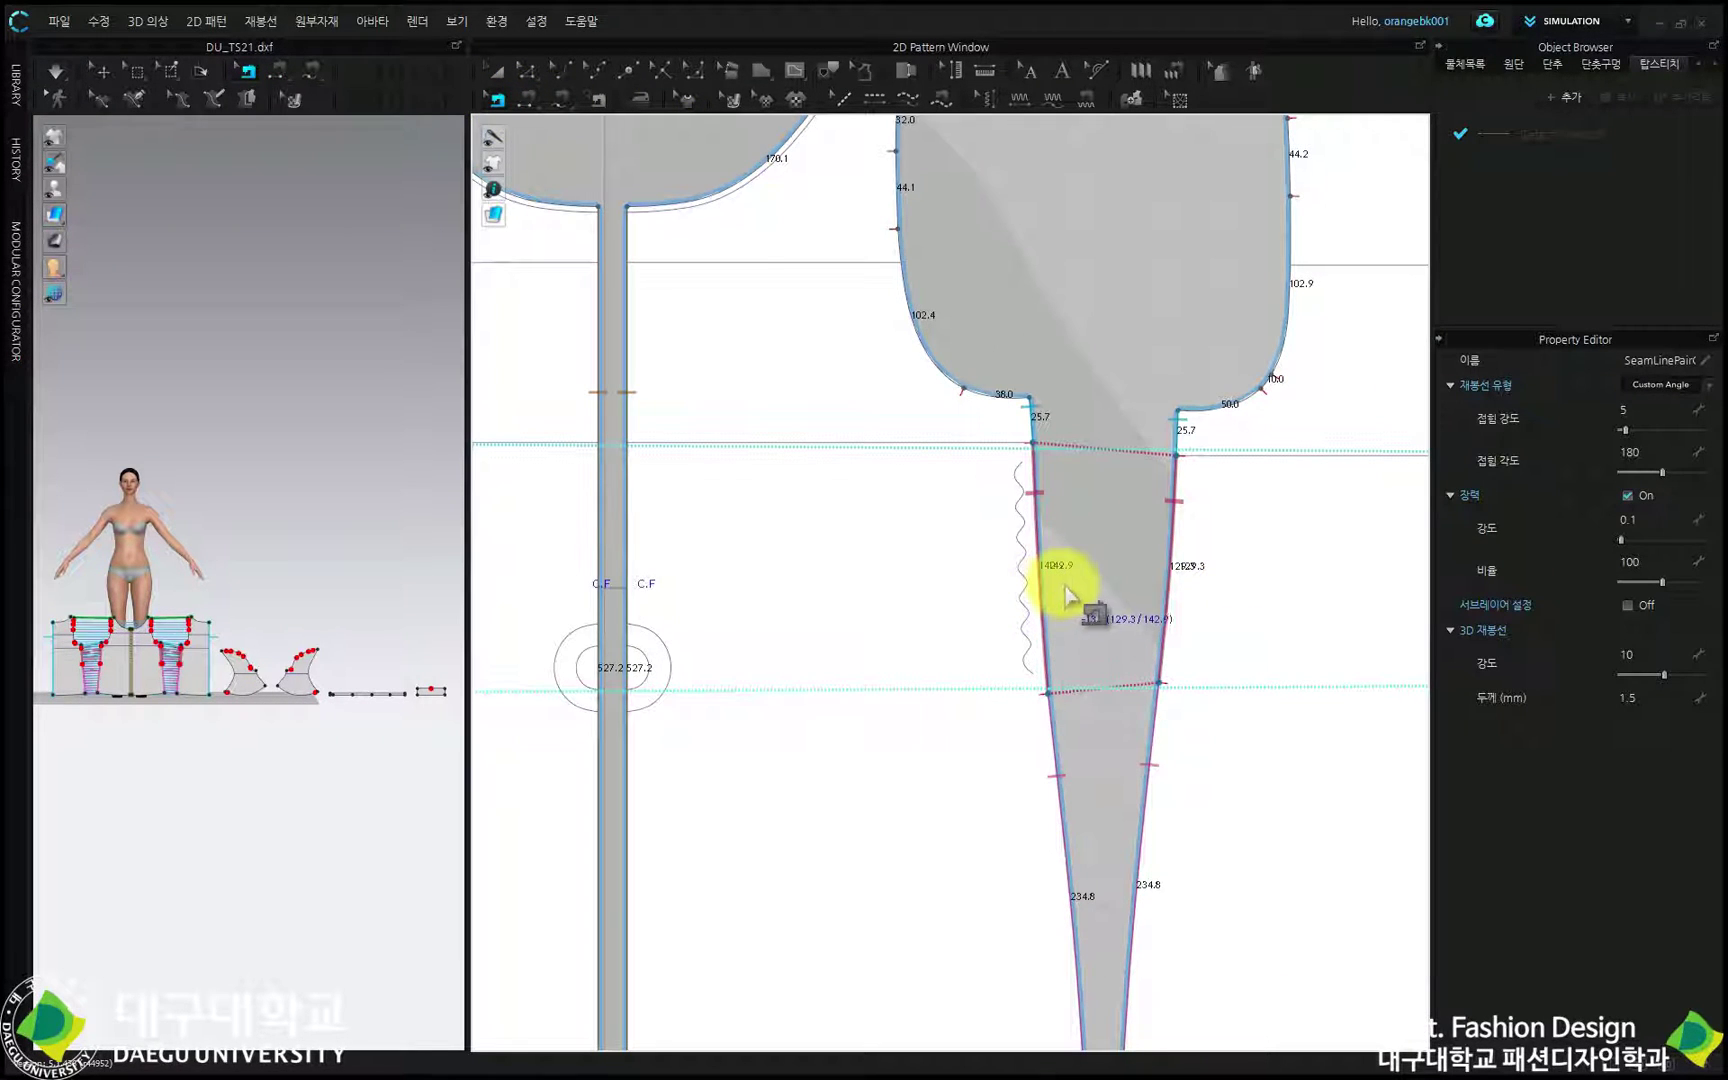
click(524, 70)
click(1049, 297)
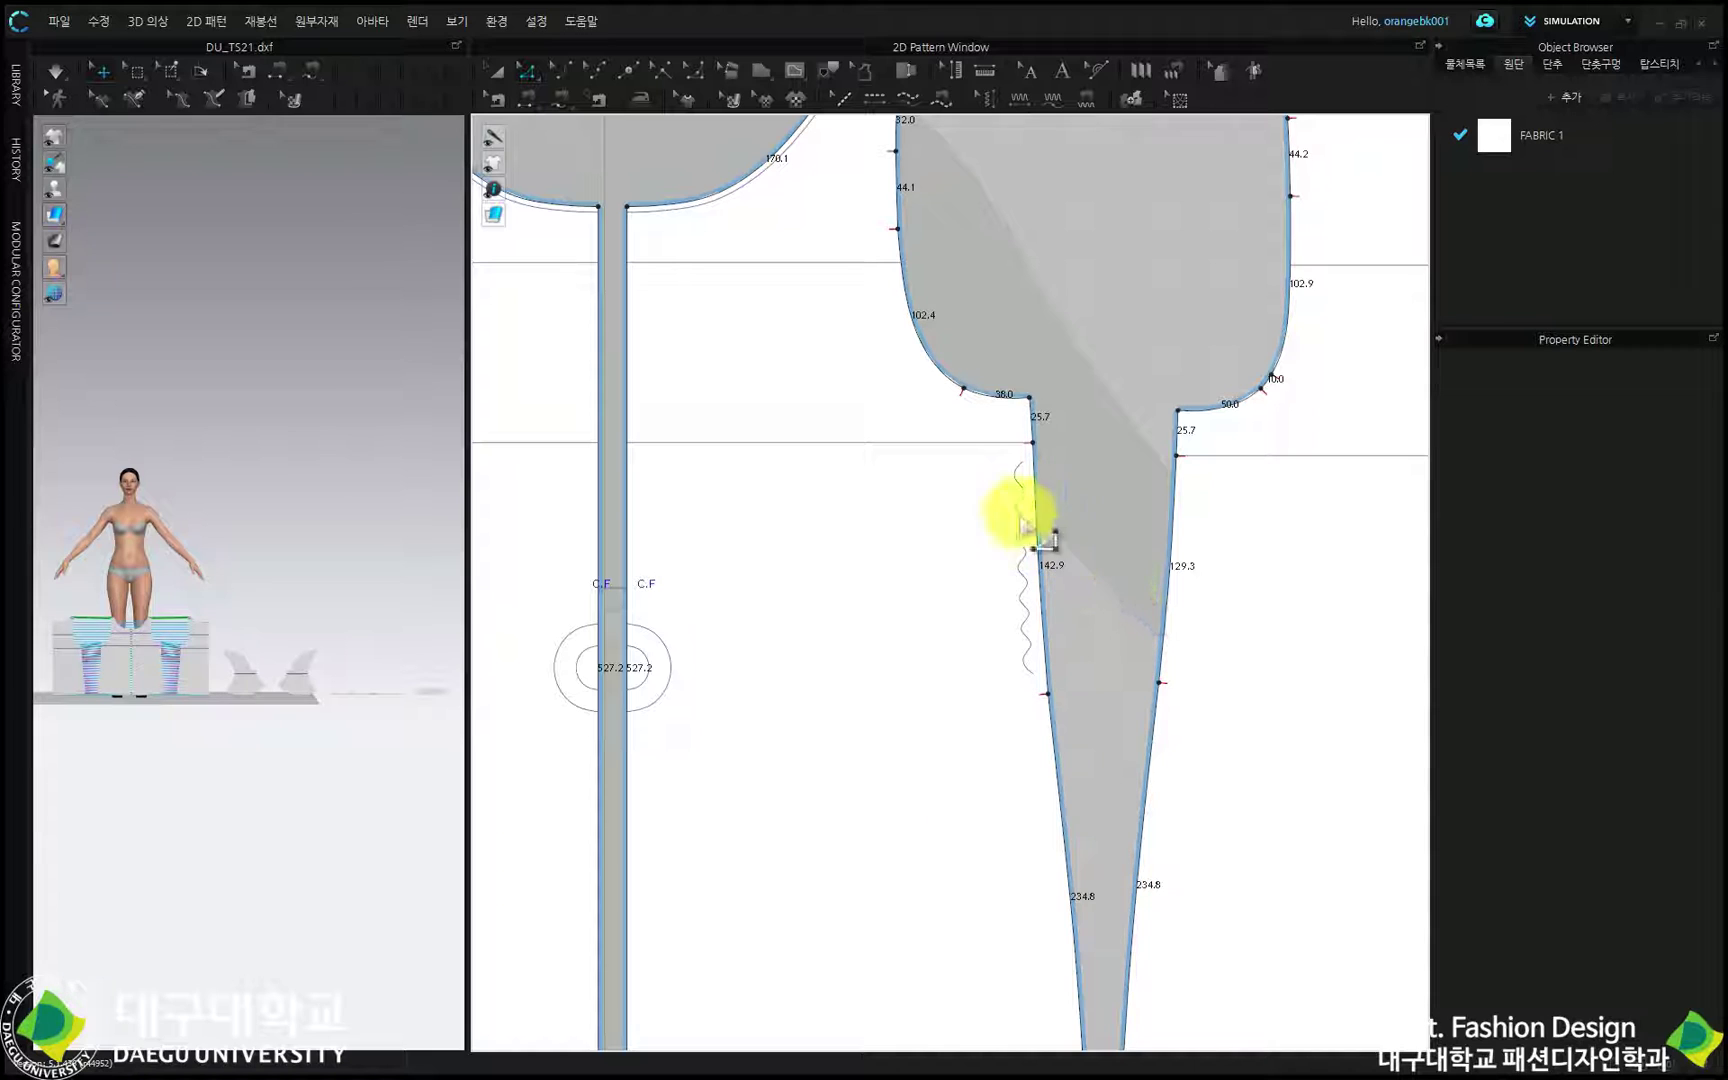
click(795, 71)
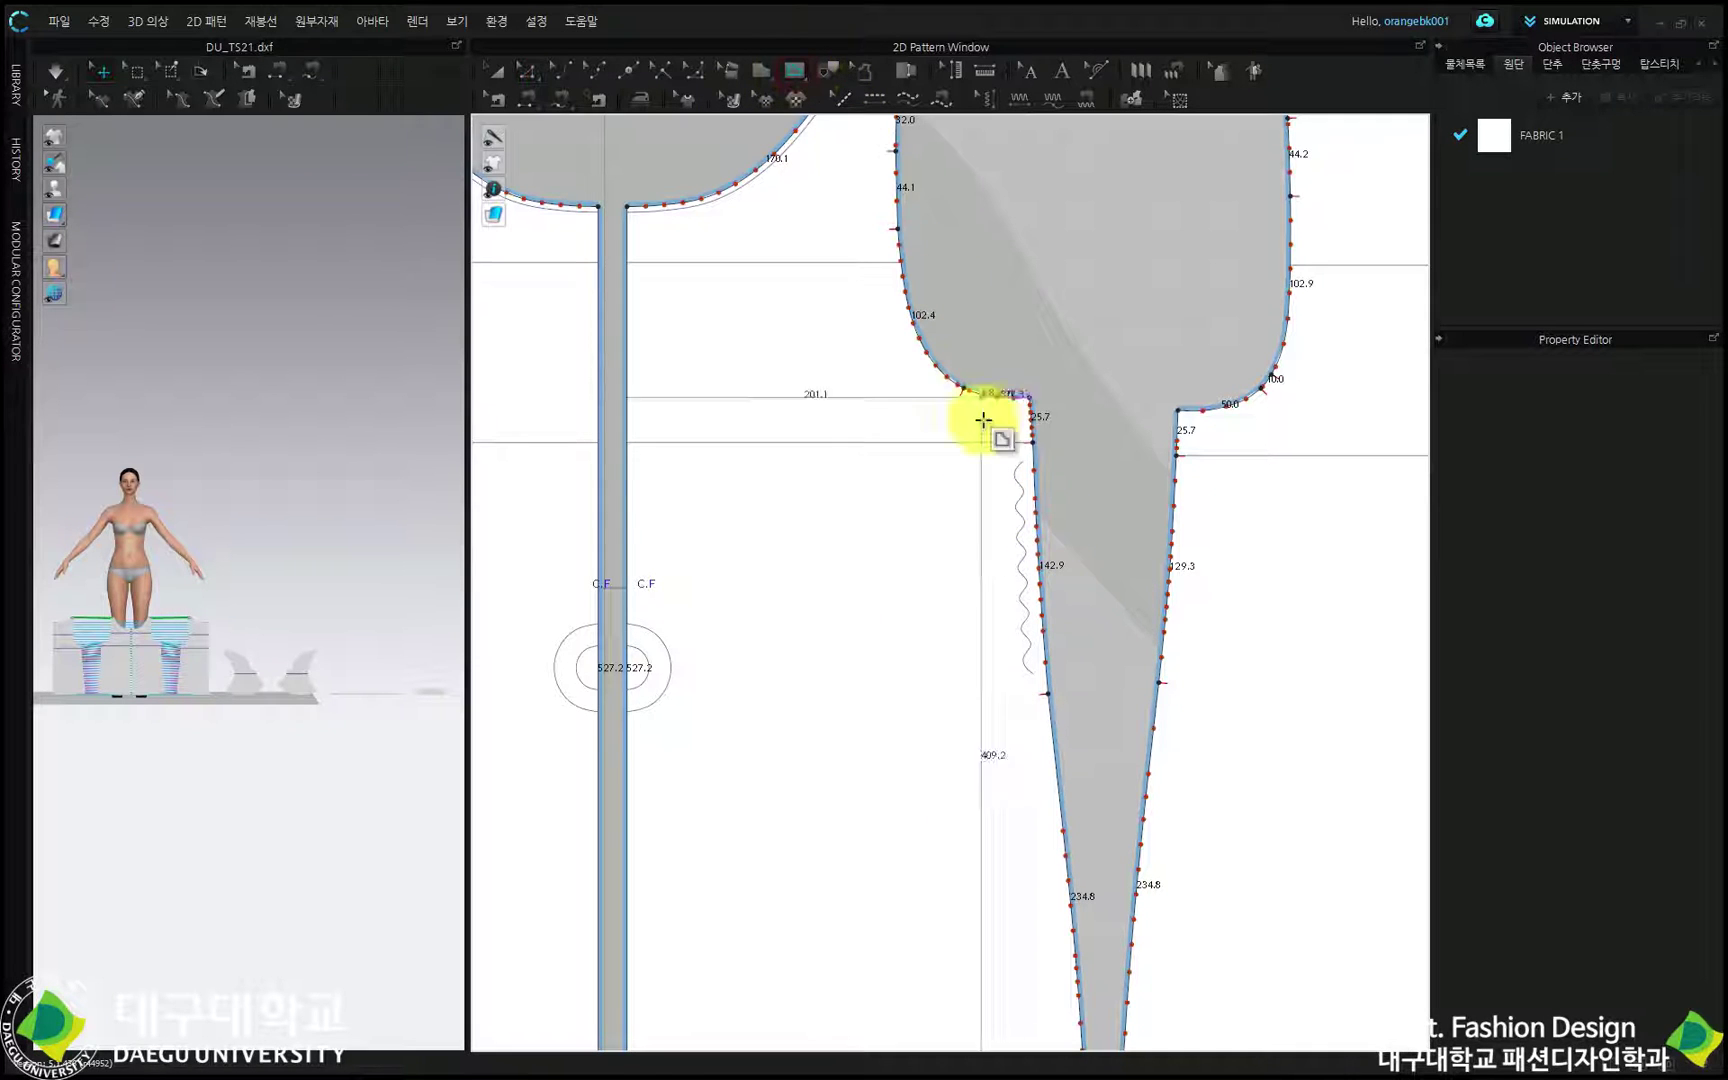
click(1034, 484)
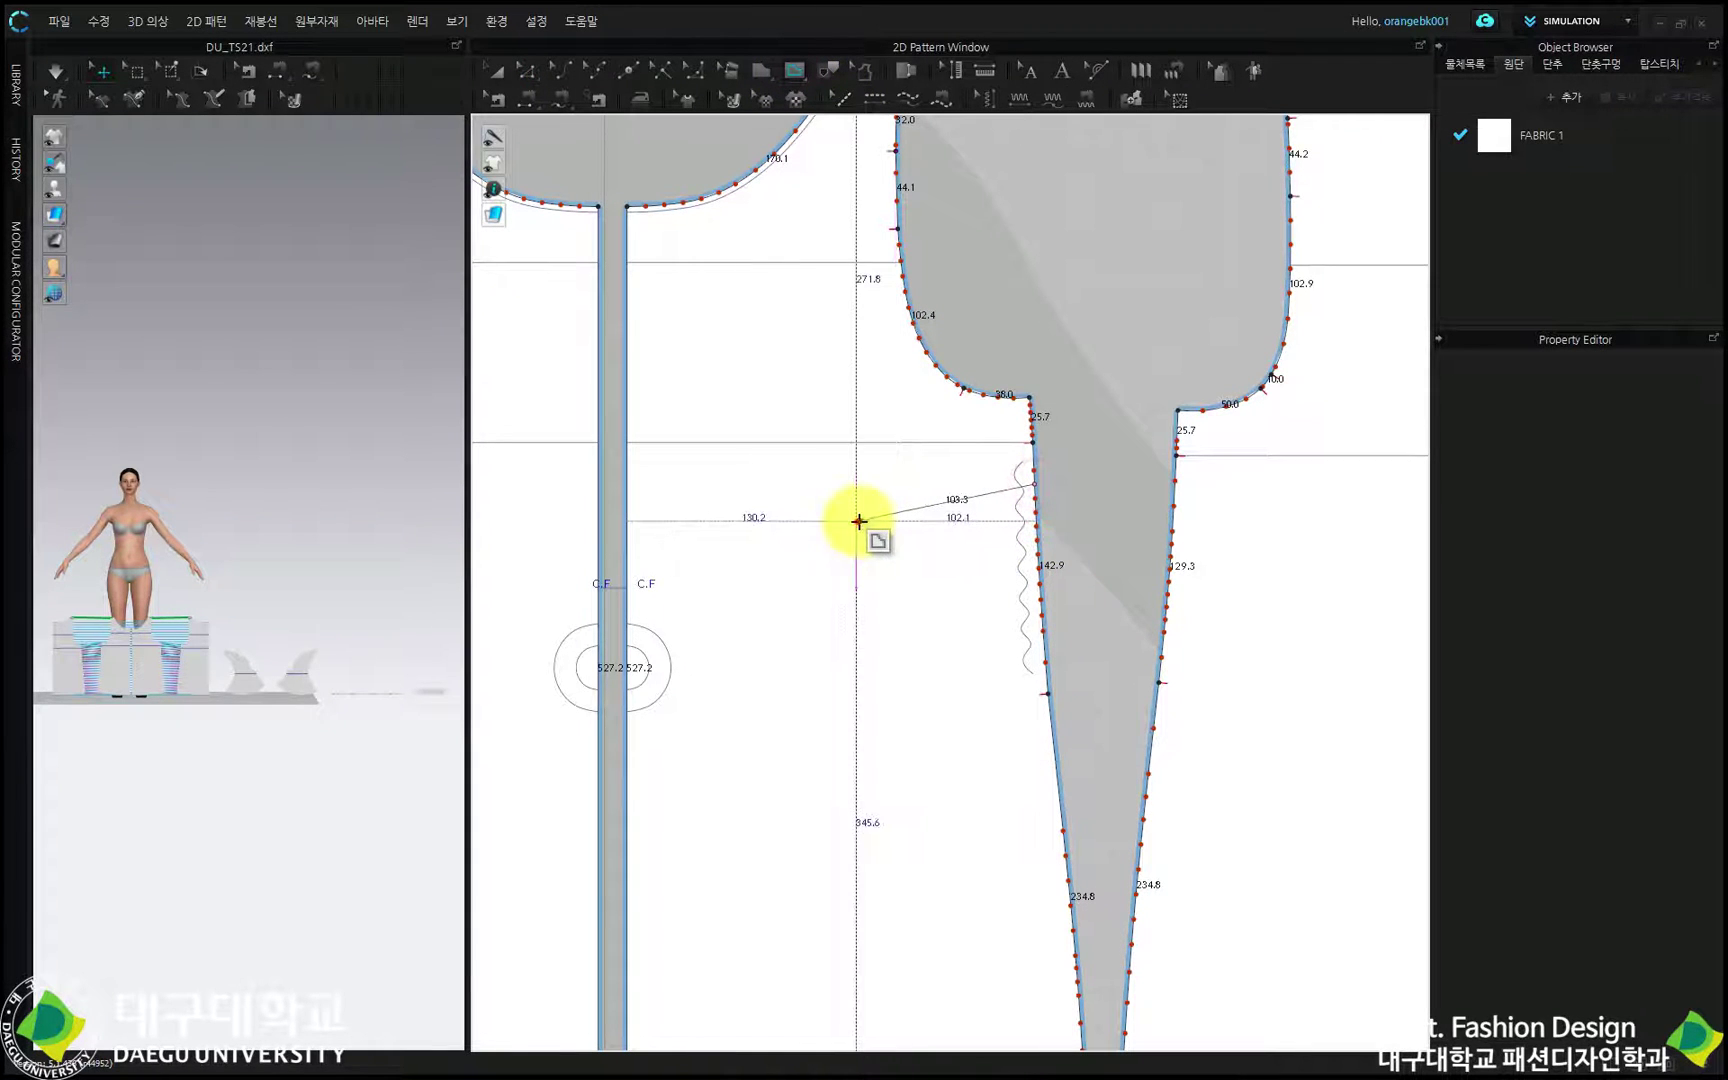
click(856, 519)
click(1035, 520)
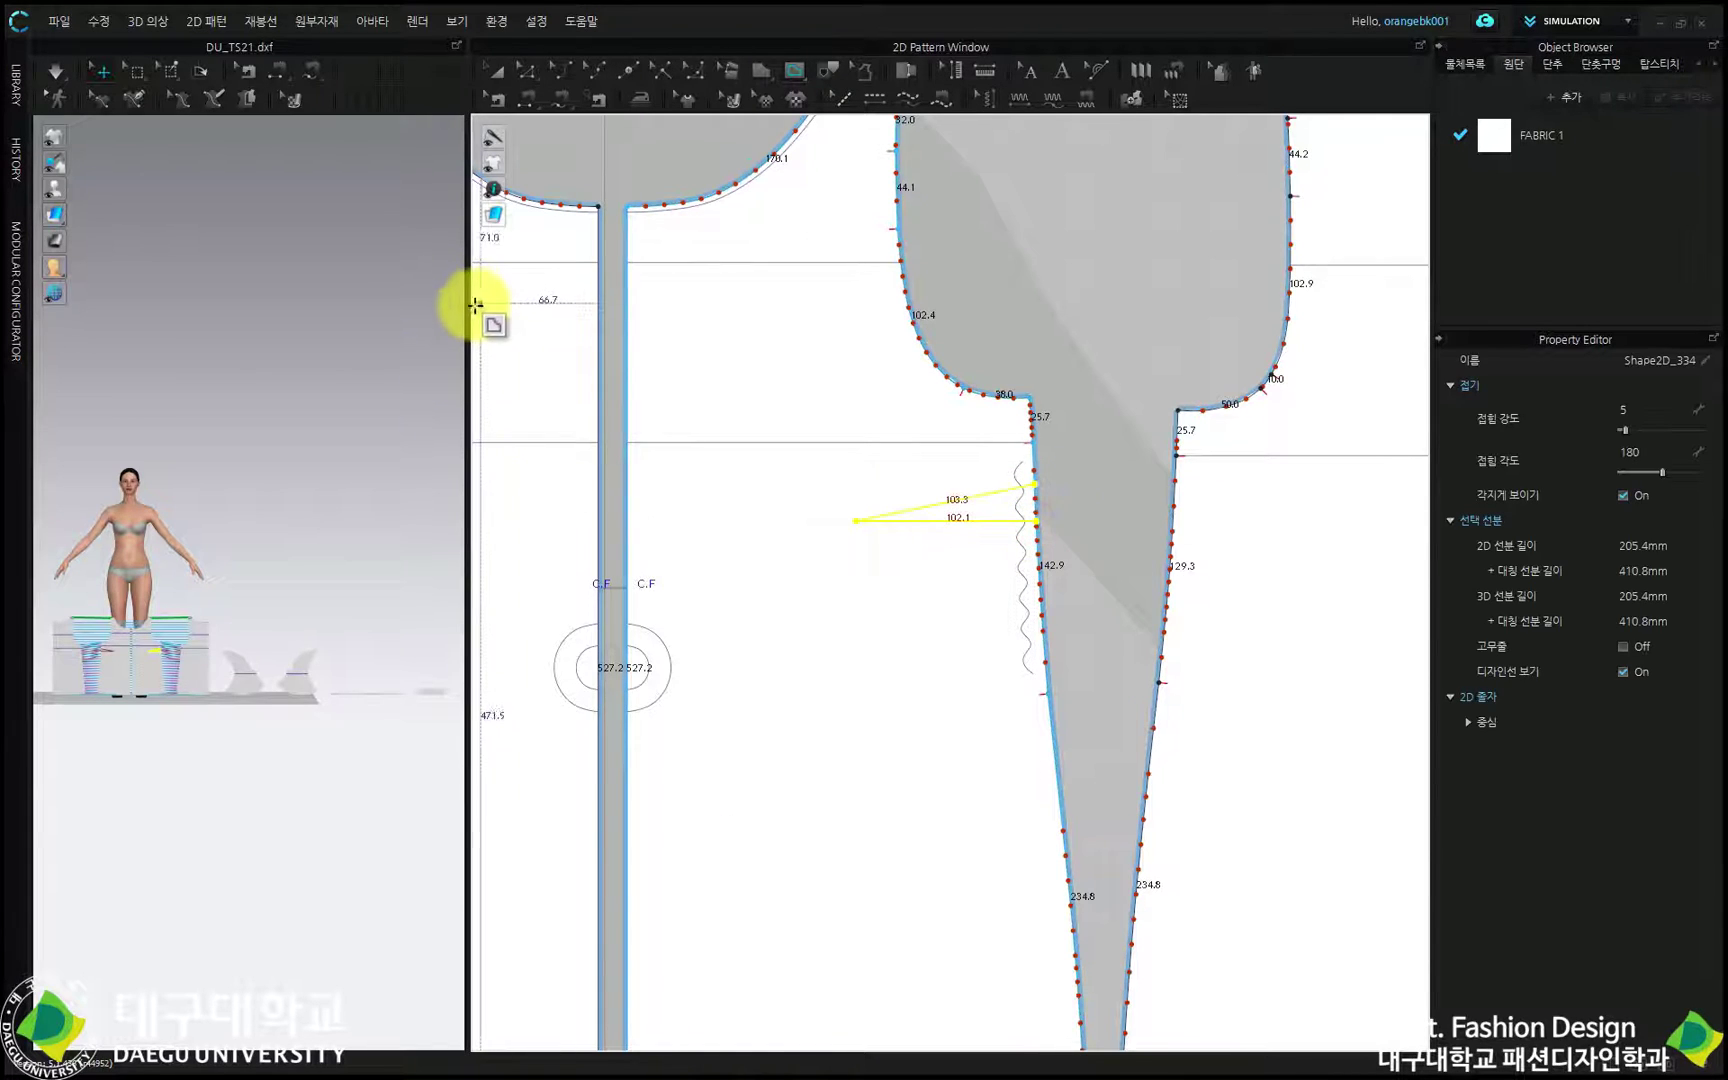
click(527, 70)
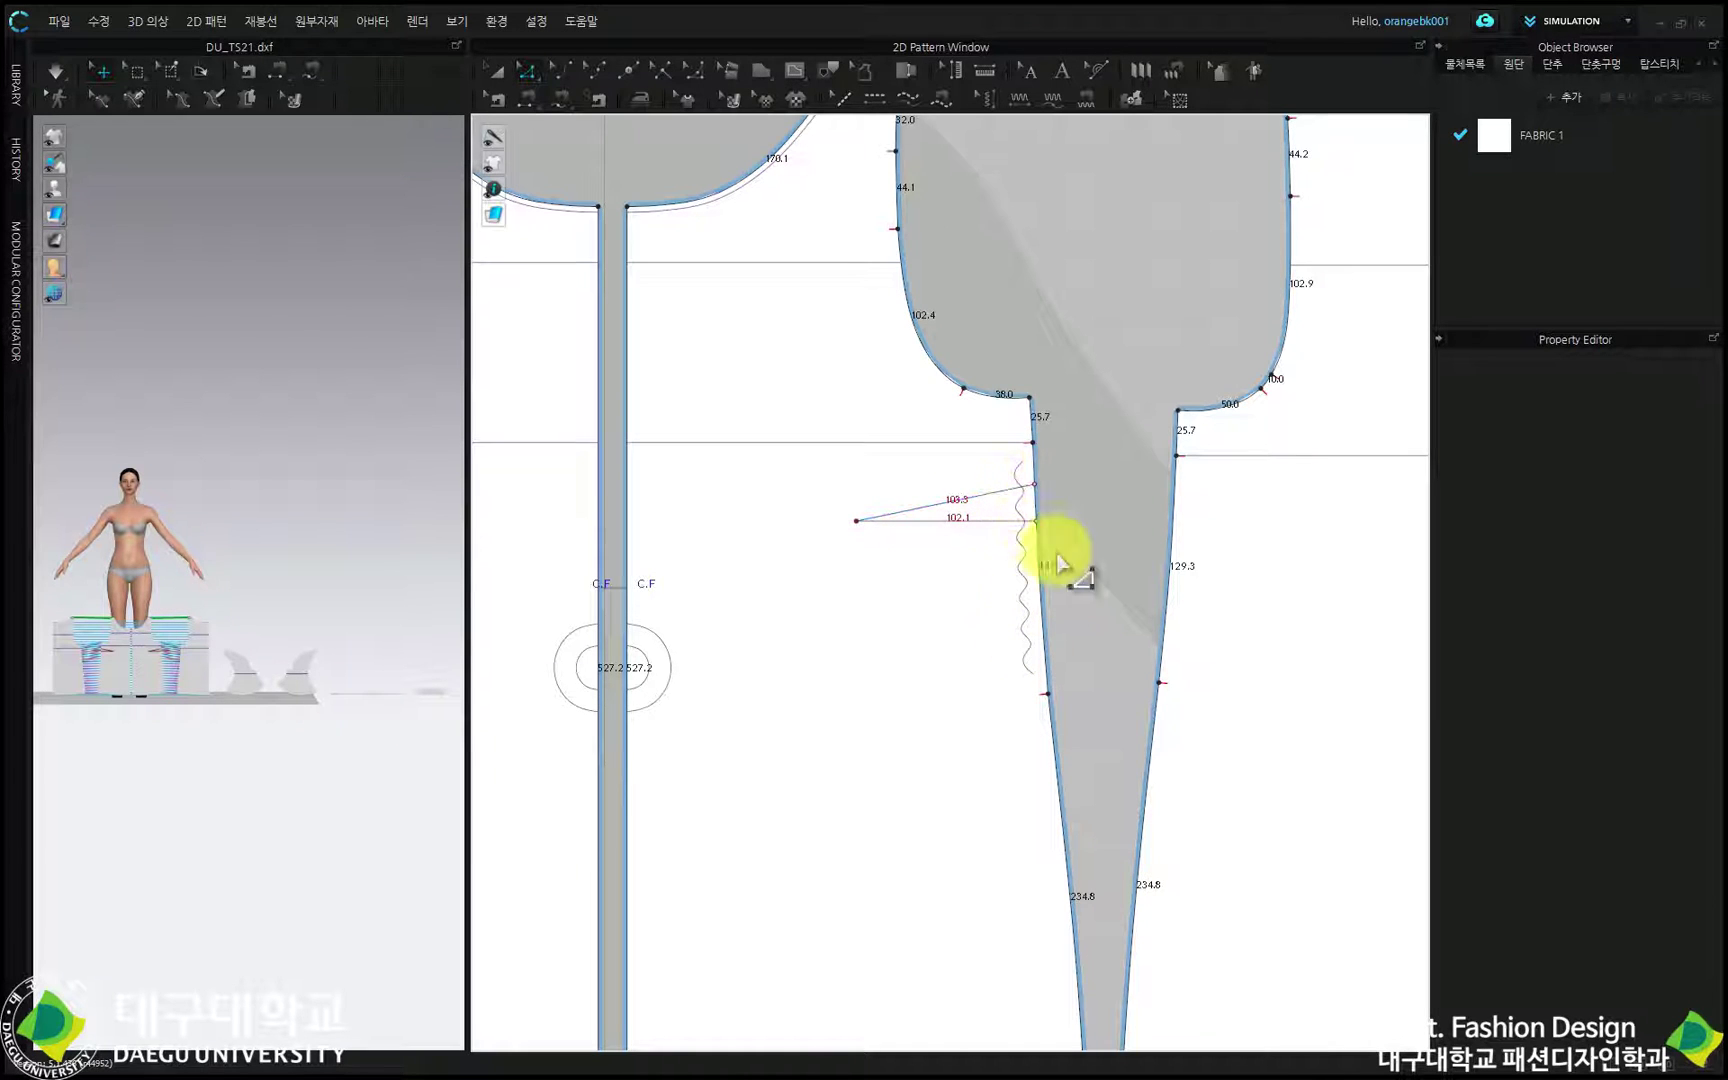
click(891, 515)
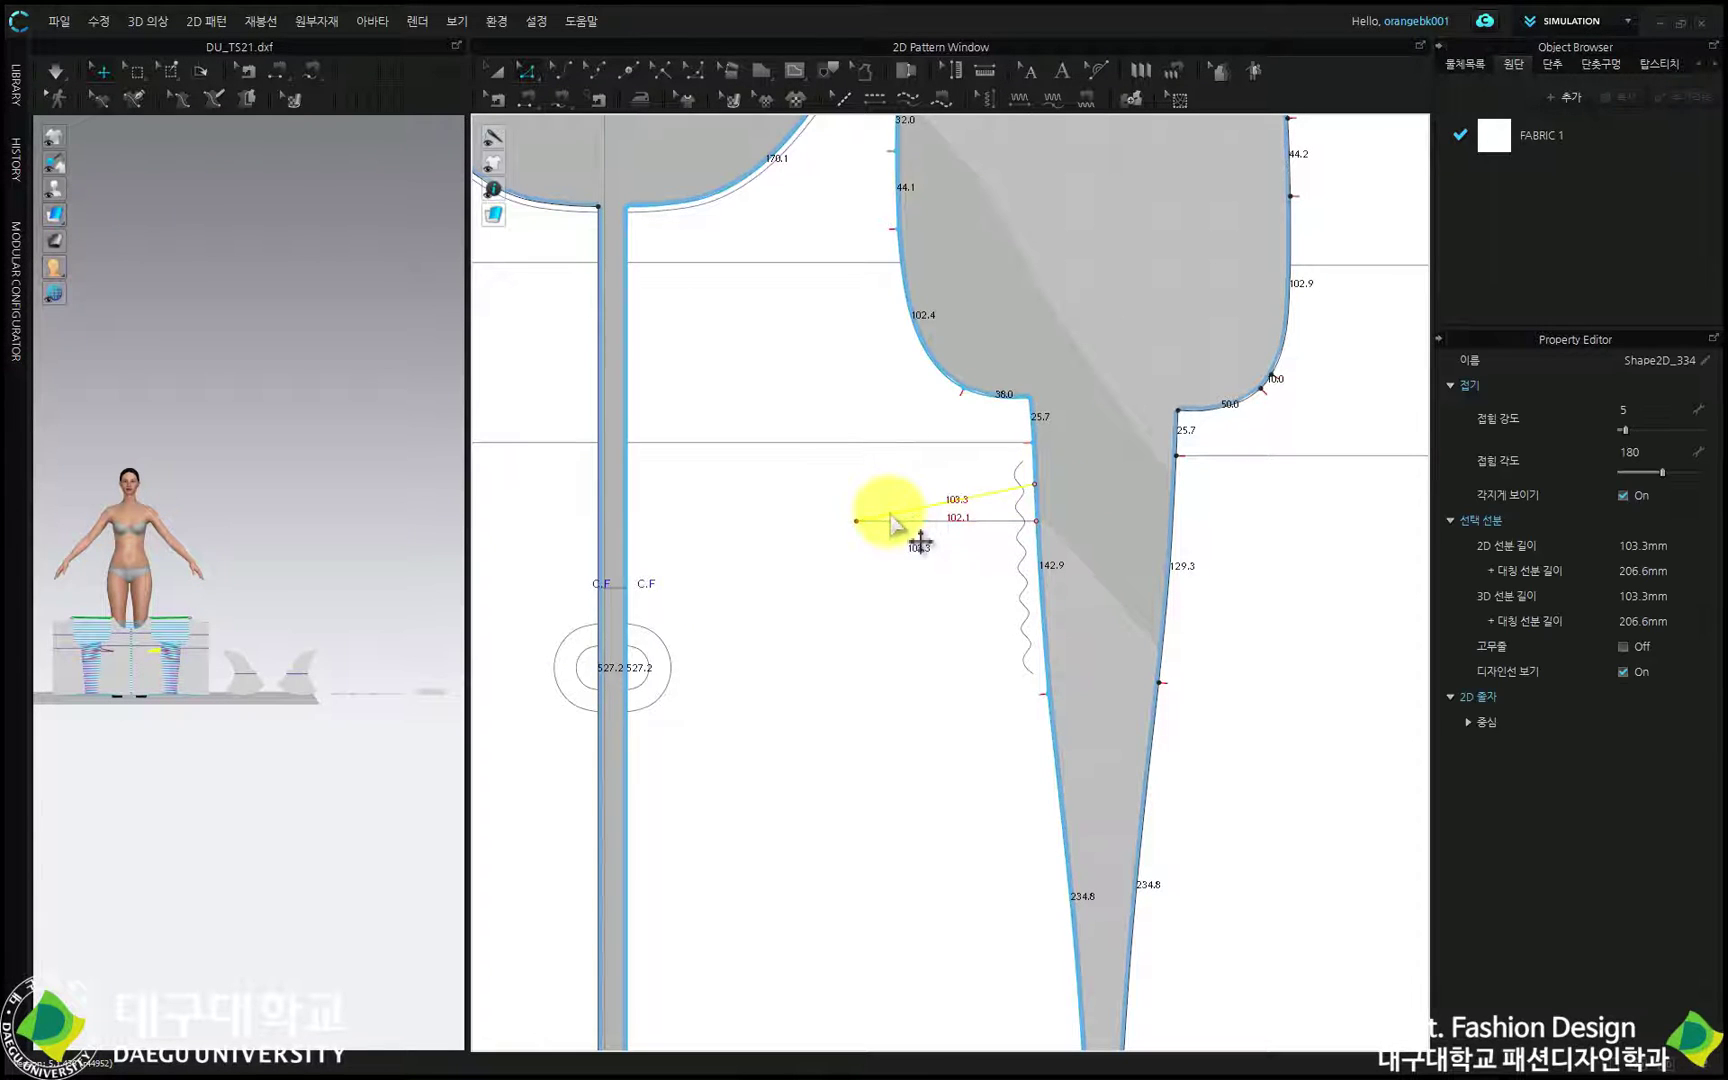
key(Delete)
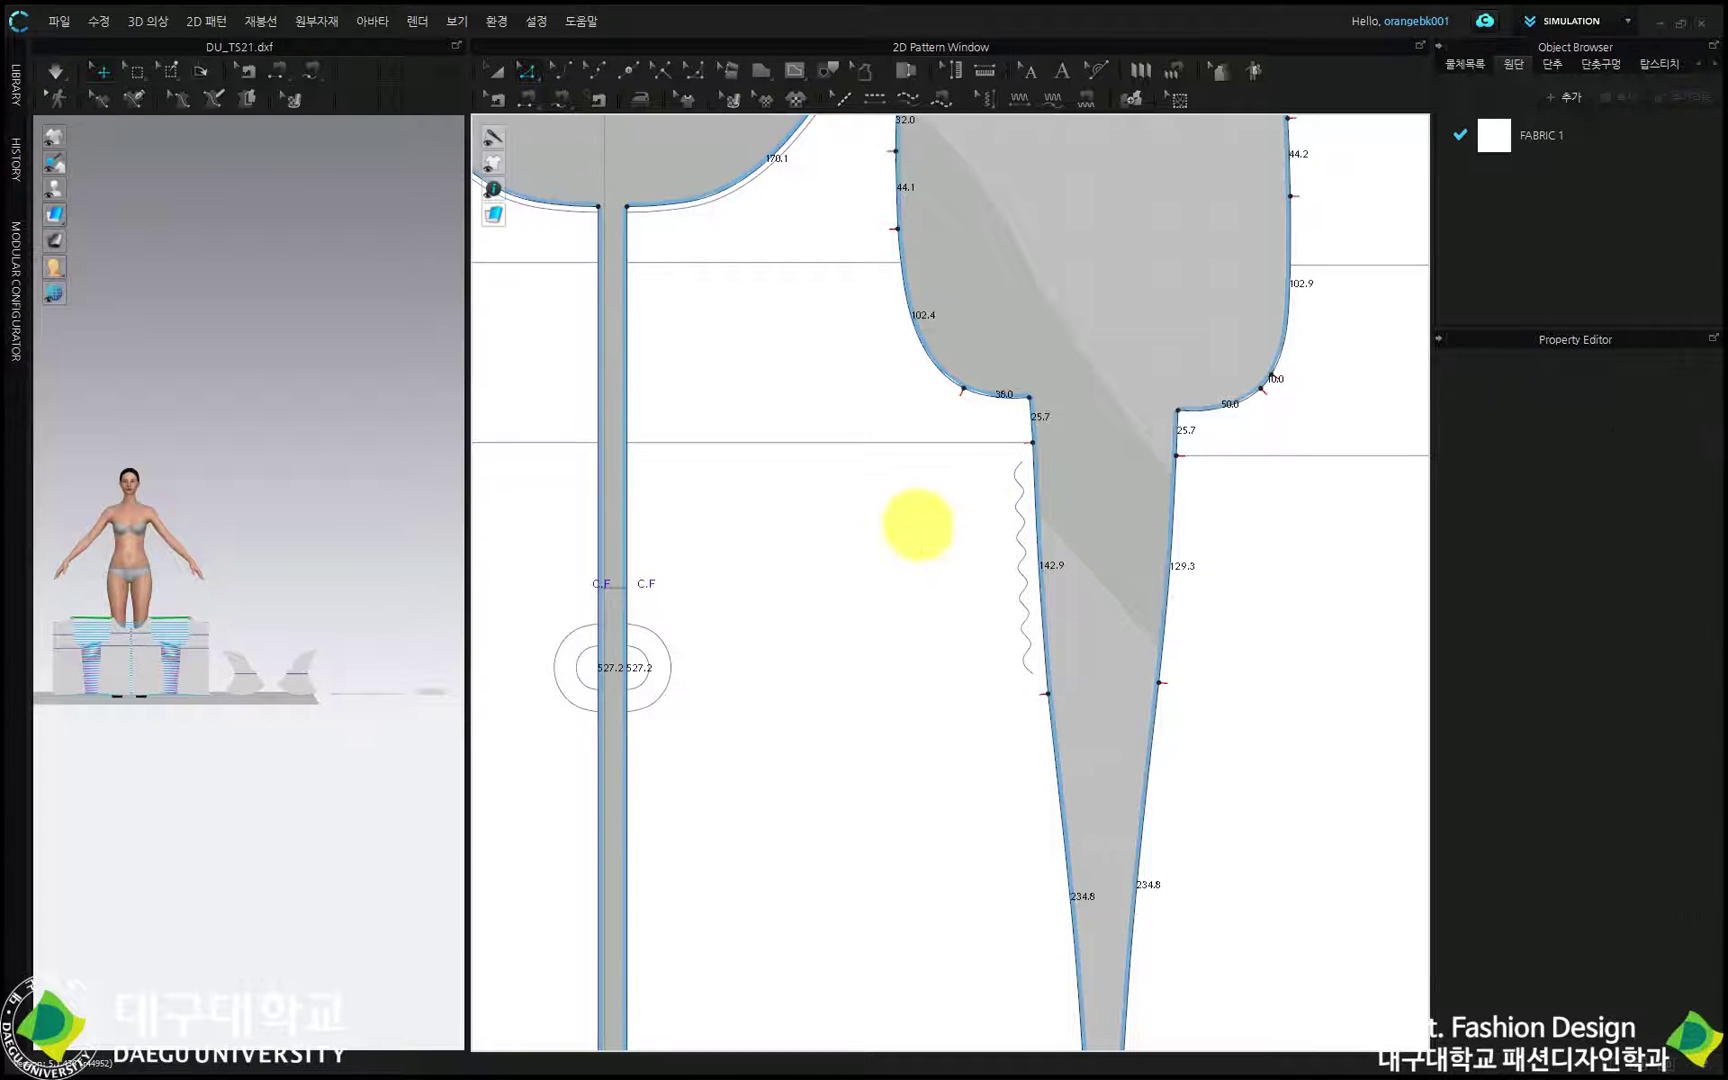
Turn on elastic for the back bodice's middle side seam segment and set its ratio to 100.
click(1172, 528)
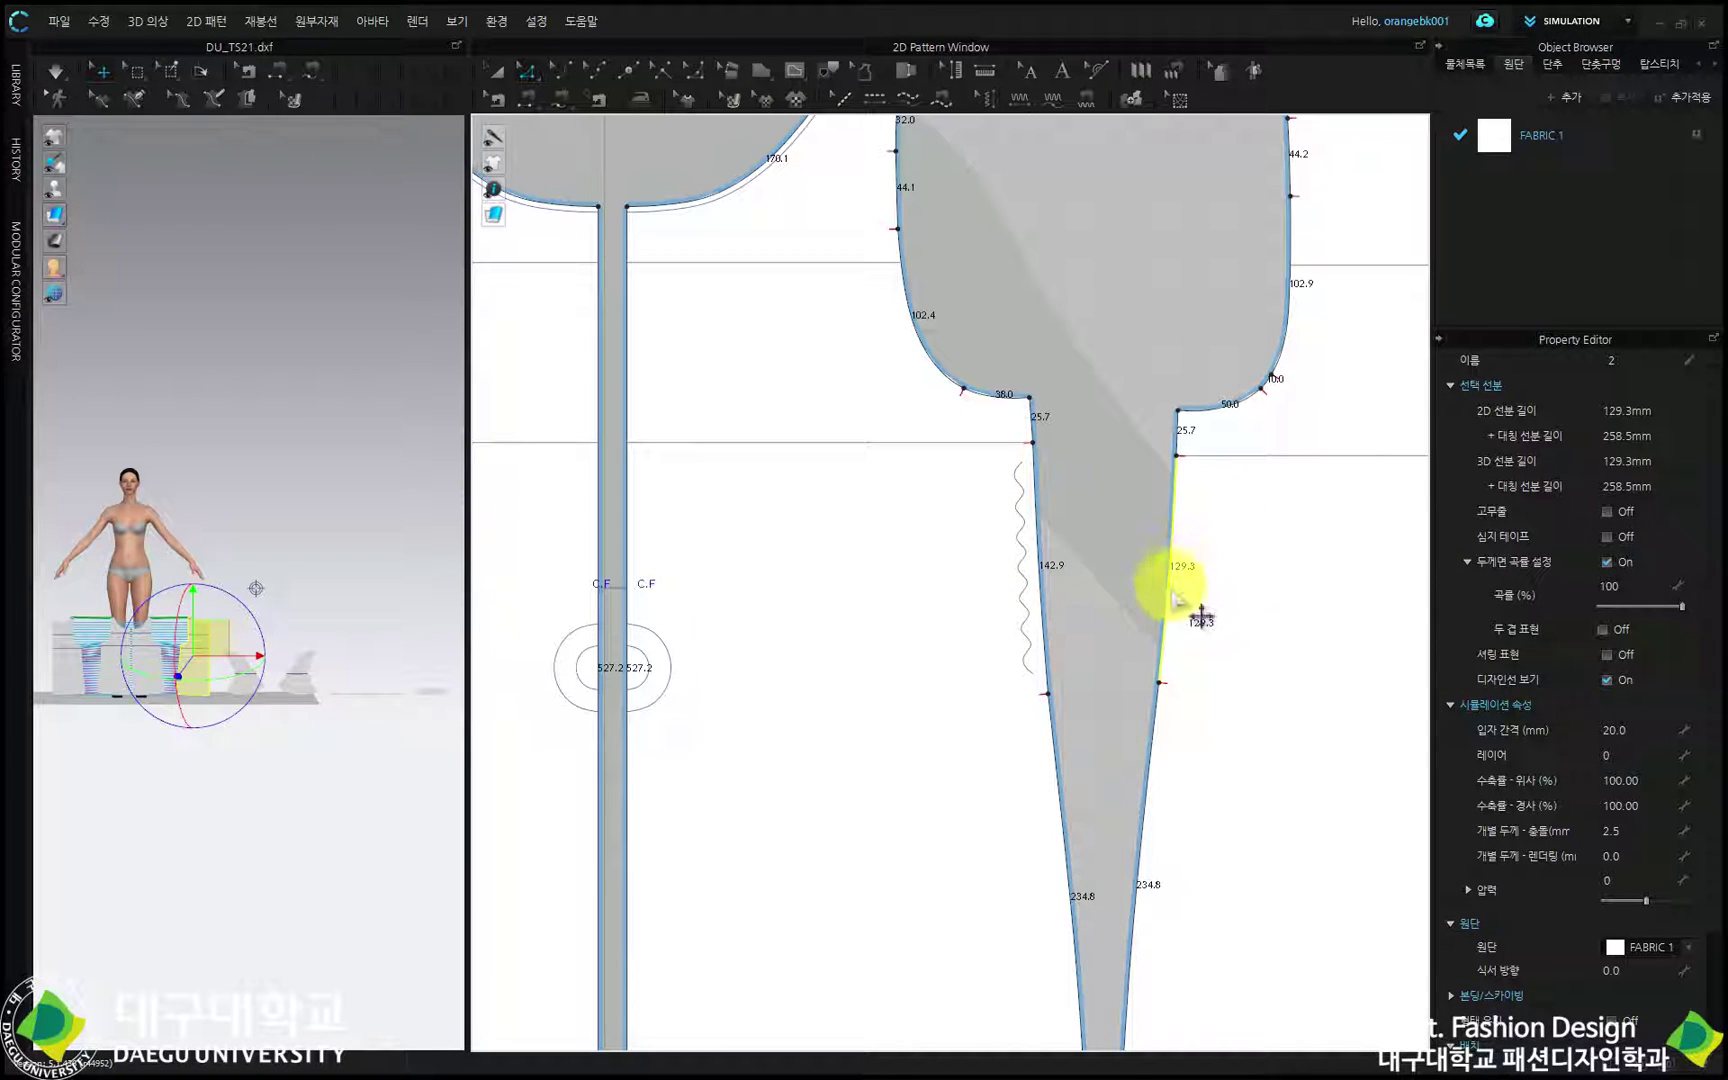
click(1614, 511)
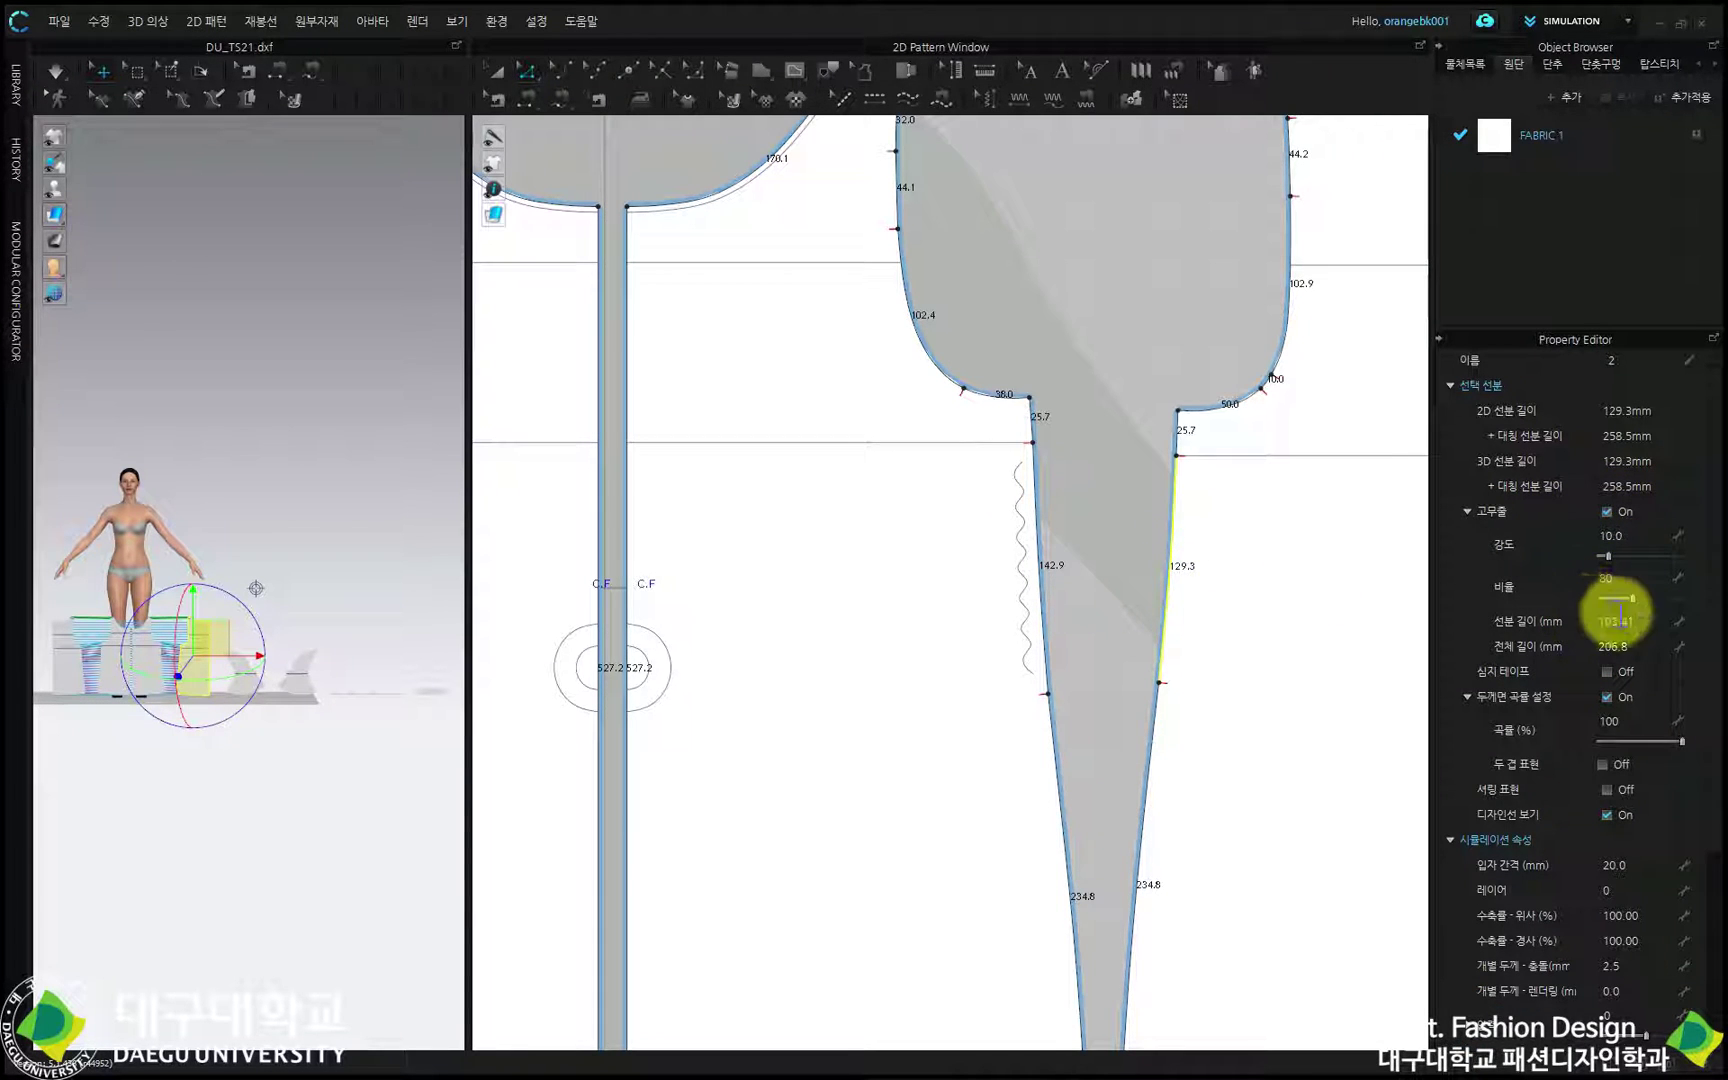
click(1618, 582)
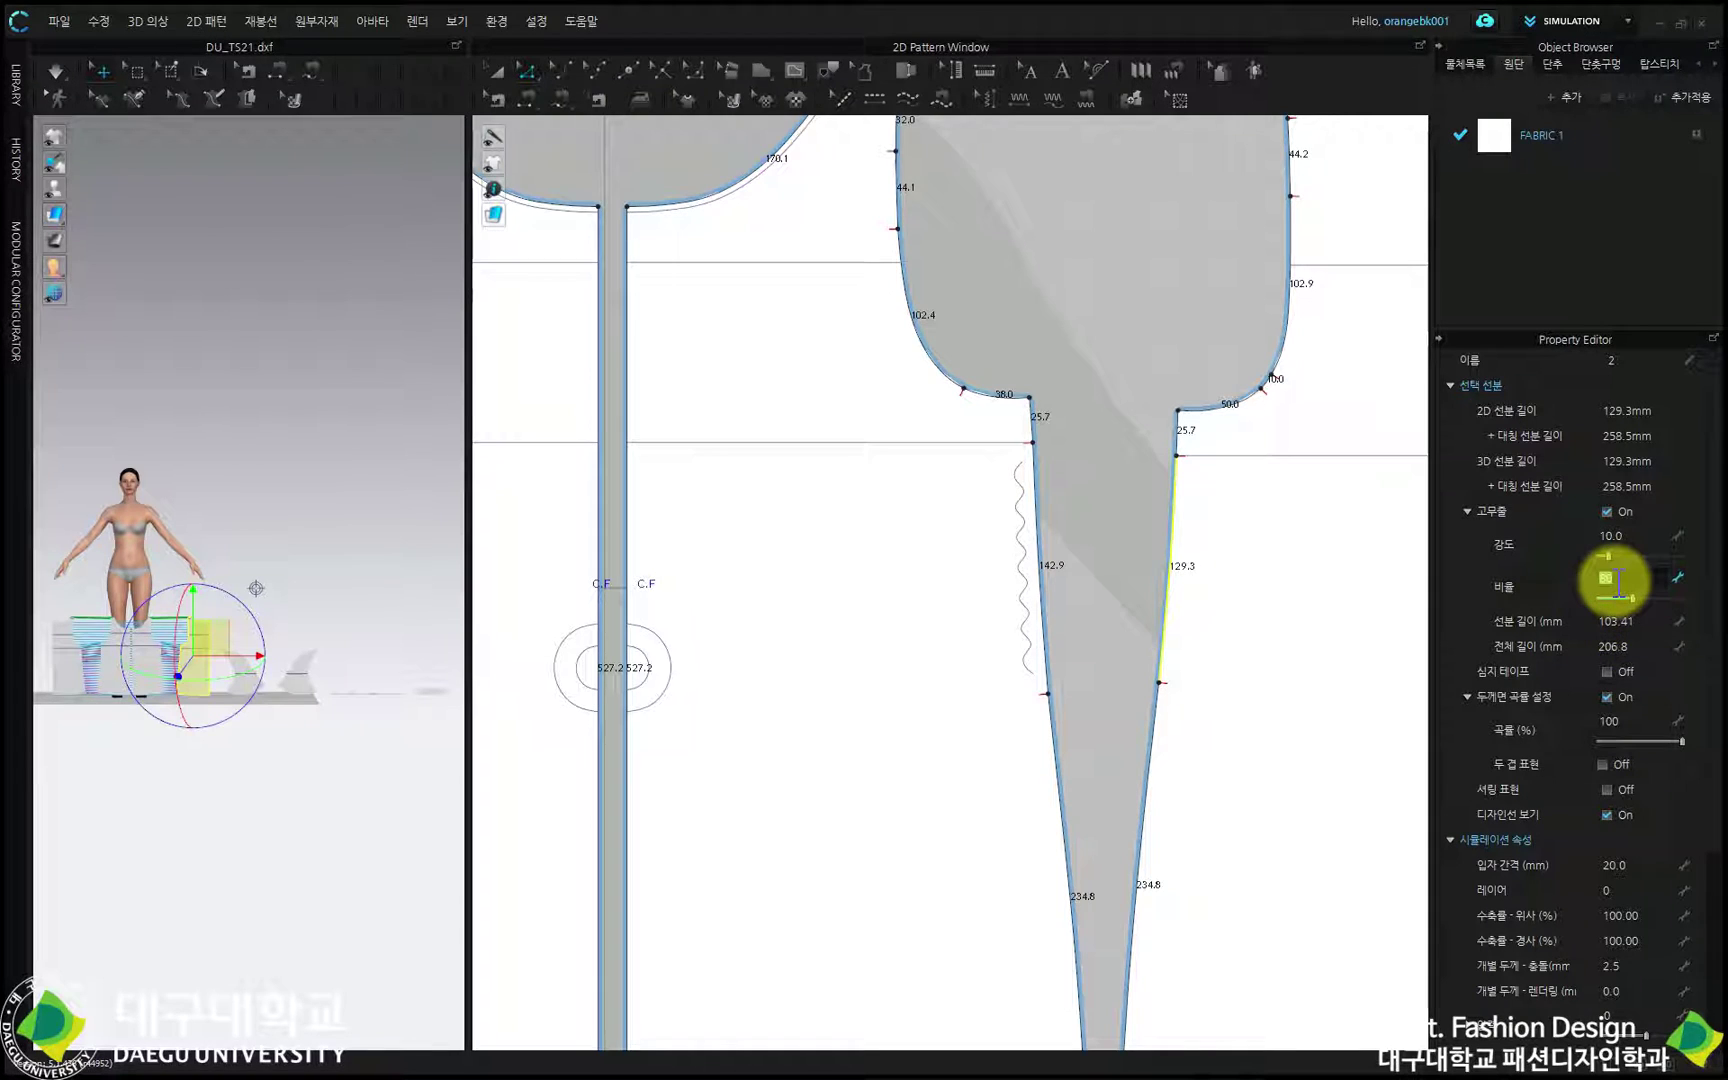
text(100)
key(Return)
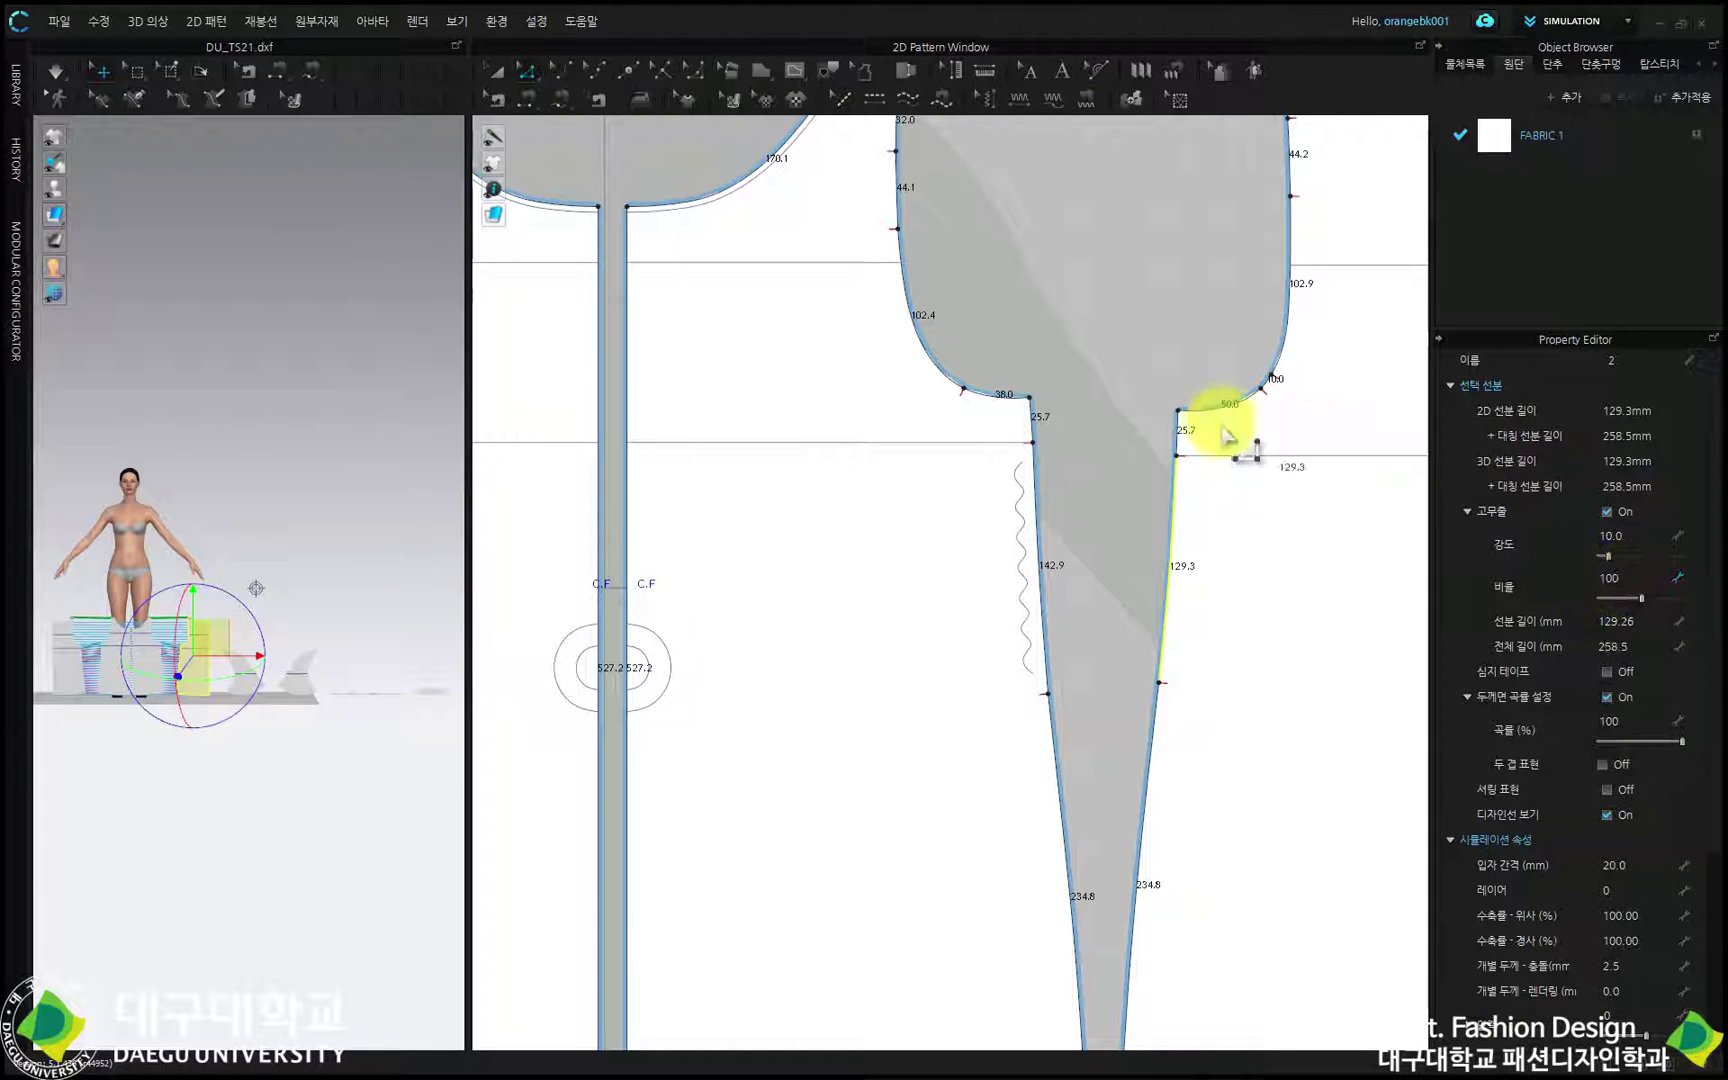
Sew the neck band's two 155 mm segments beside C.F to the matching front neckline curves with segment sewing.
scroll(1149, 478, down, 5)
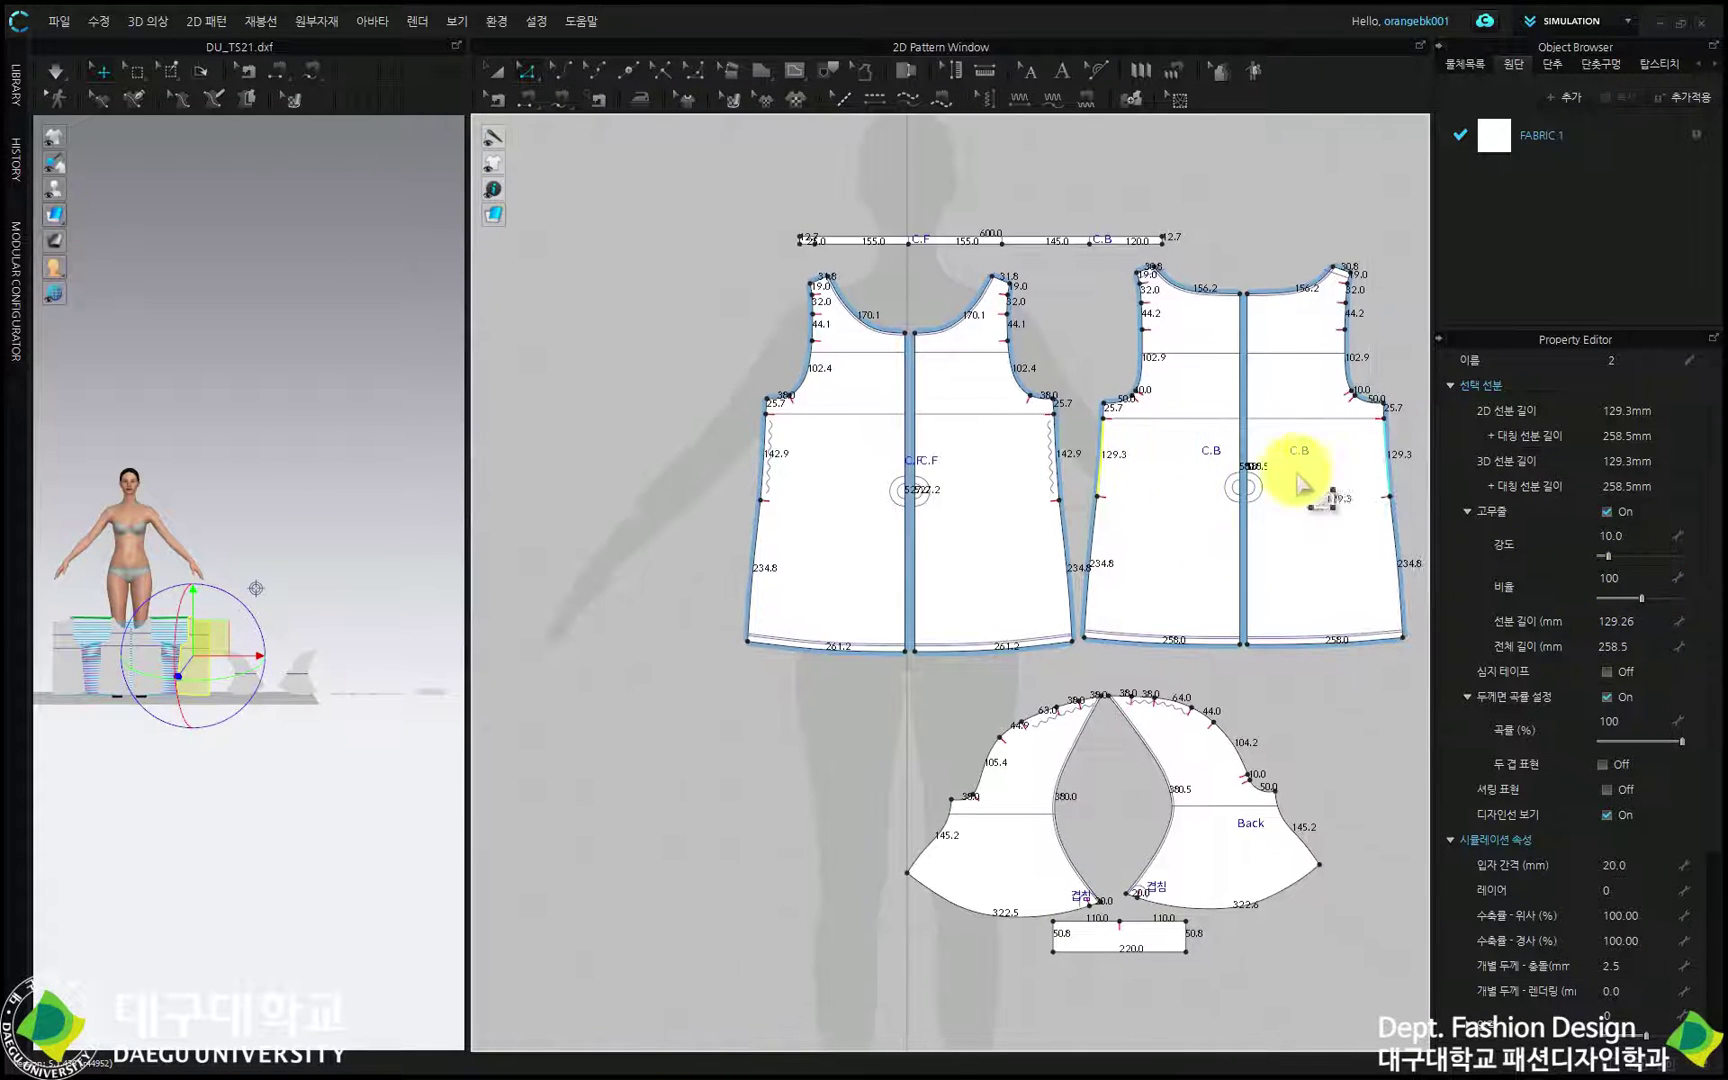
scroll(957, 289, up, 4)
middle_drag(885, 312, 918, 428)
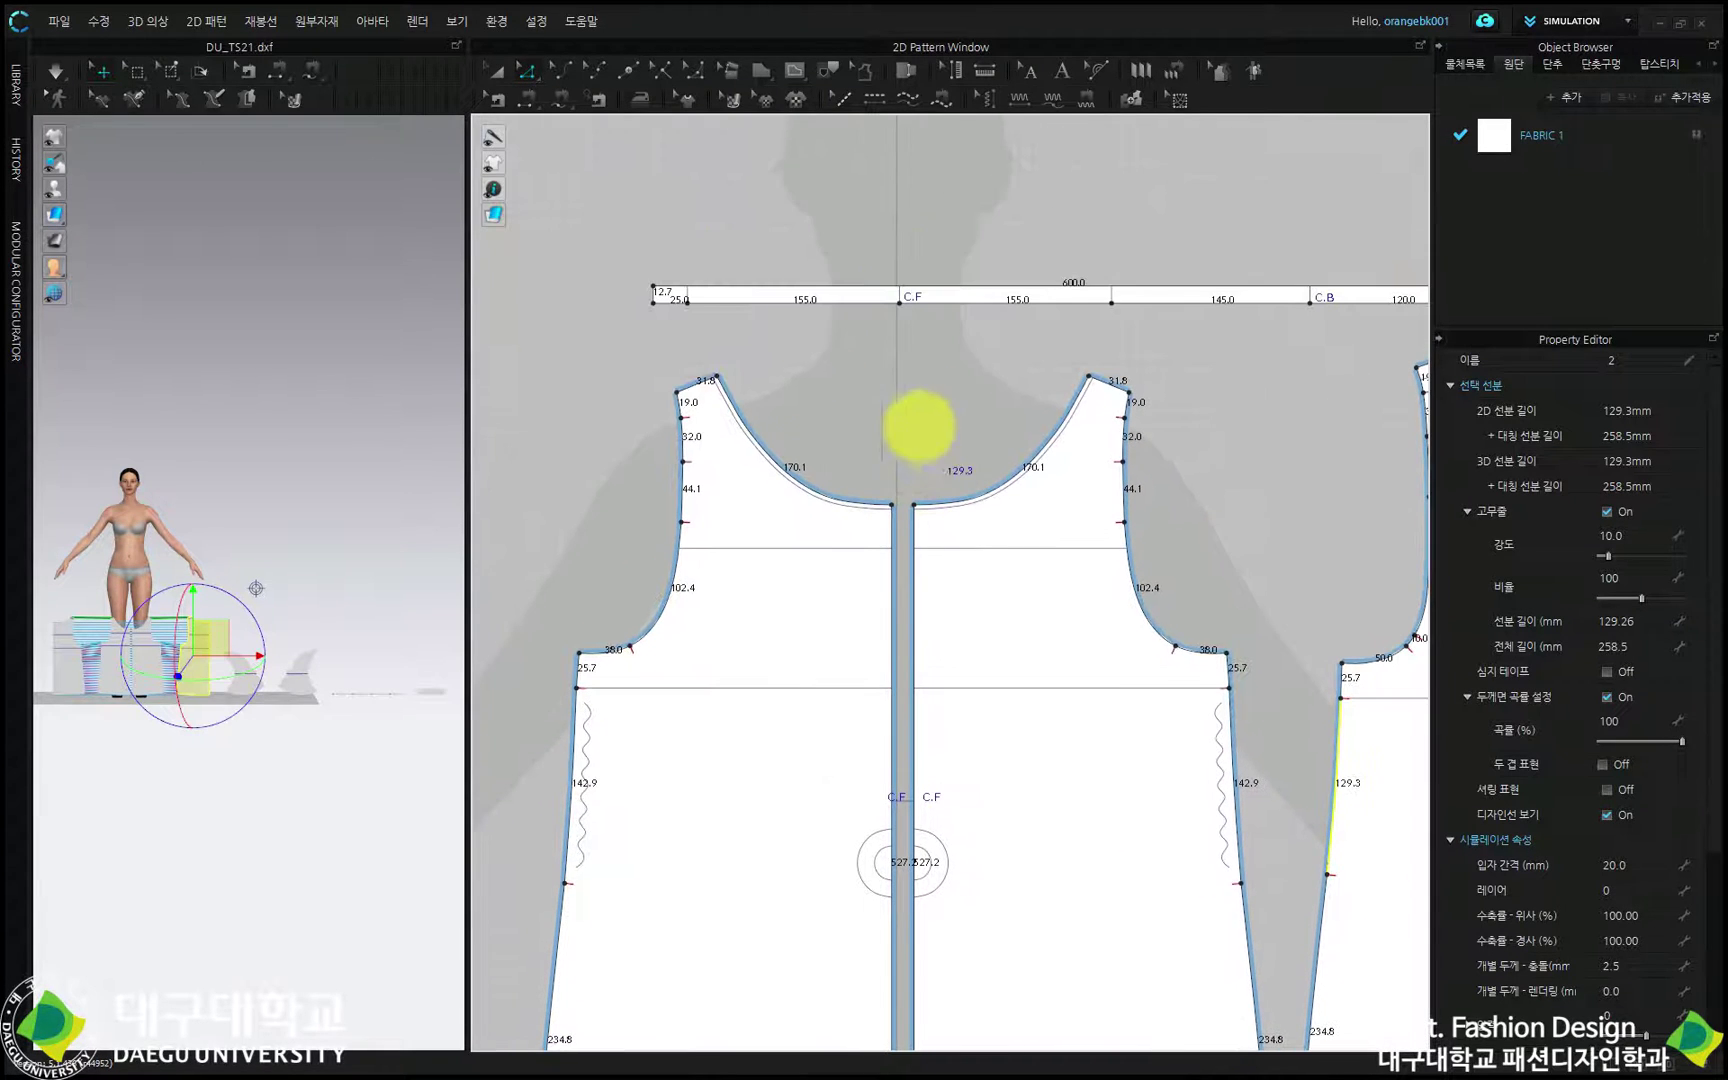
scroll(791, 347, up, 2)
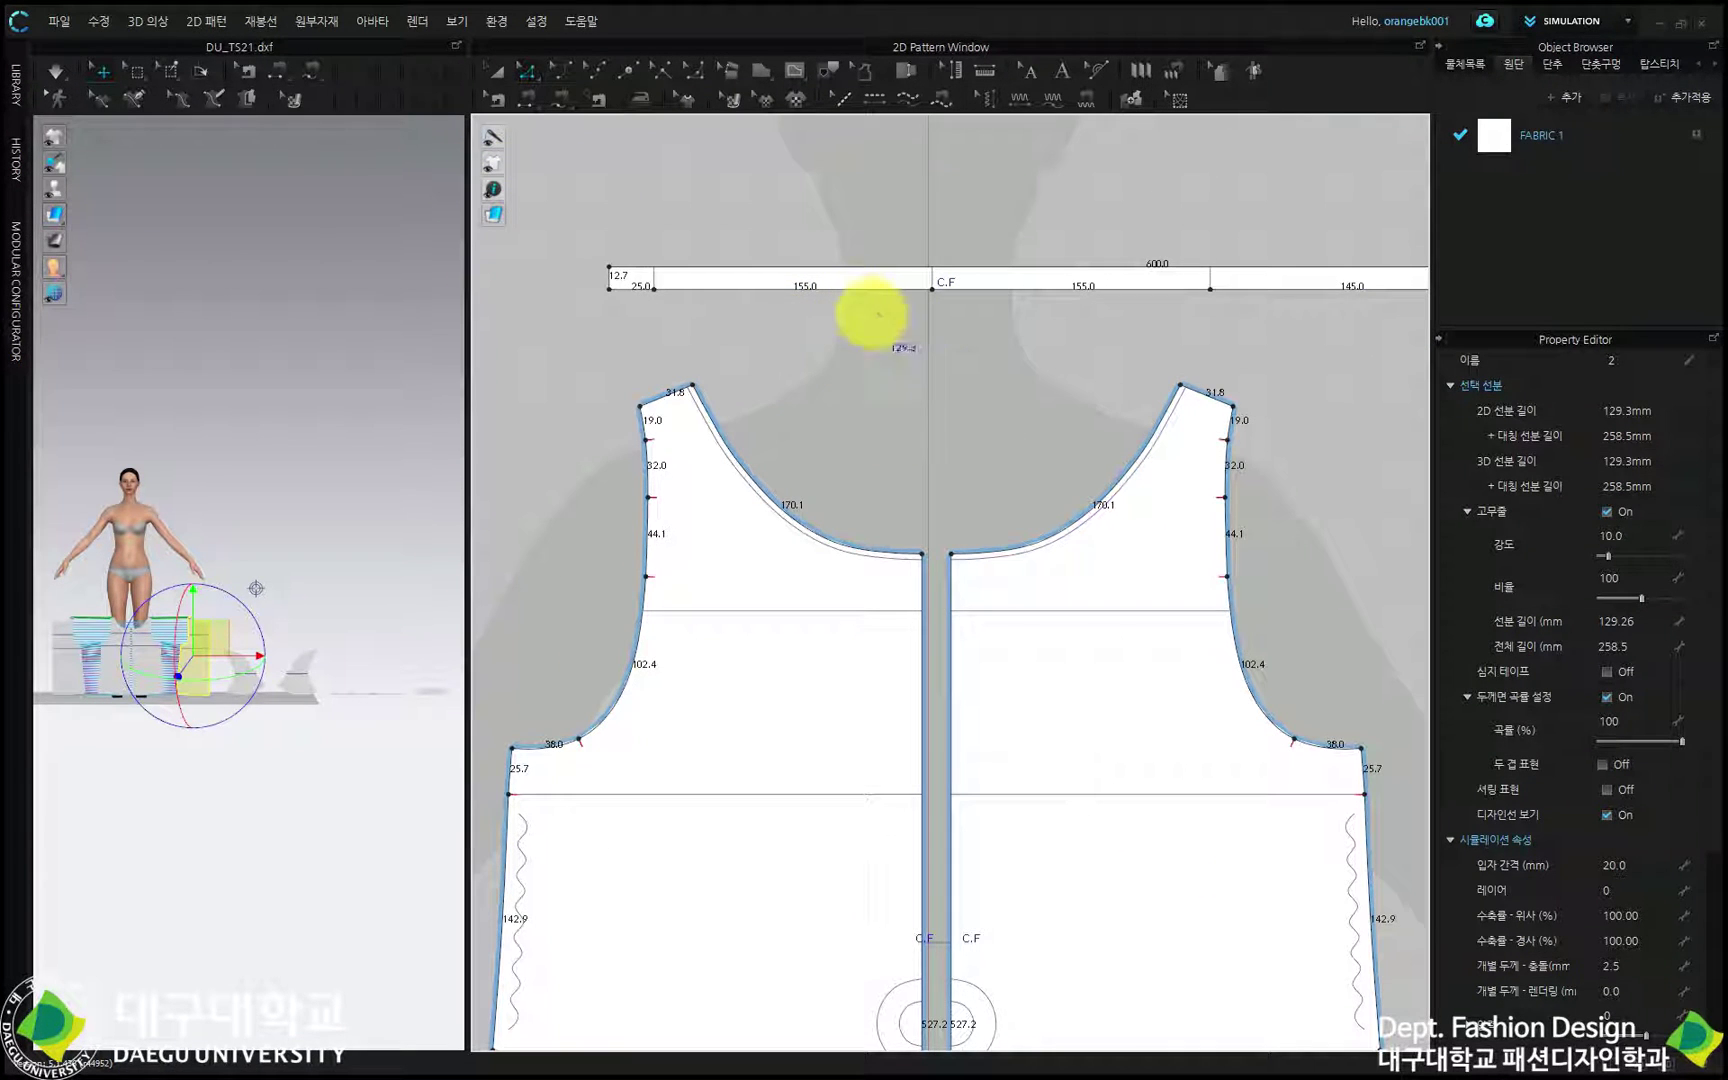
click(528, 101)
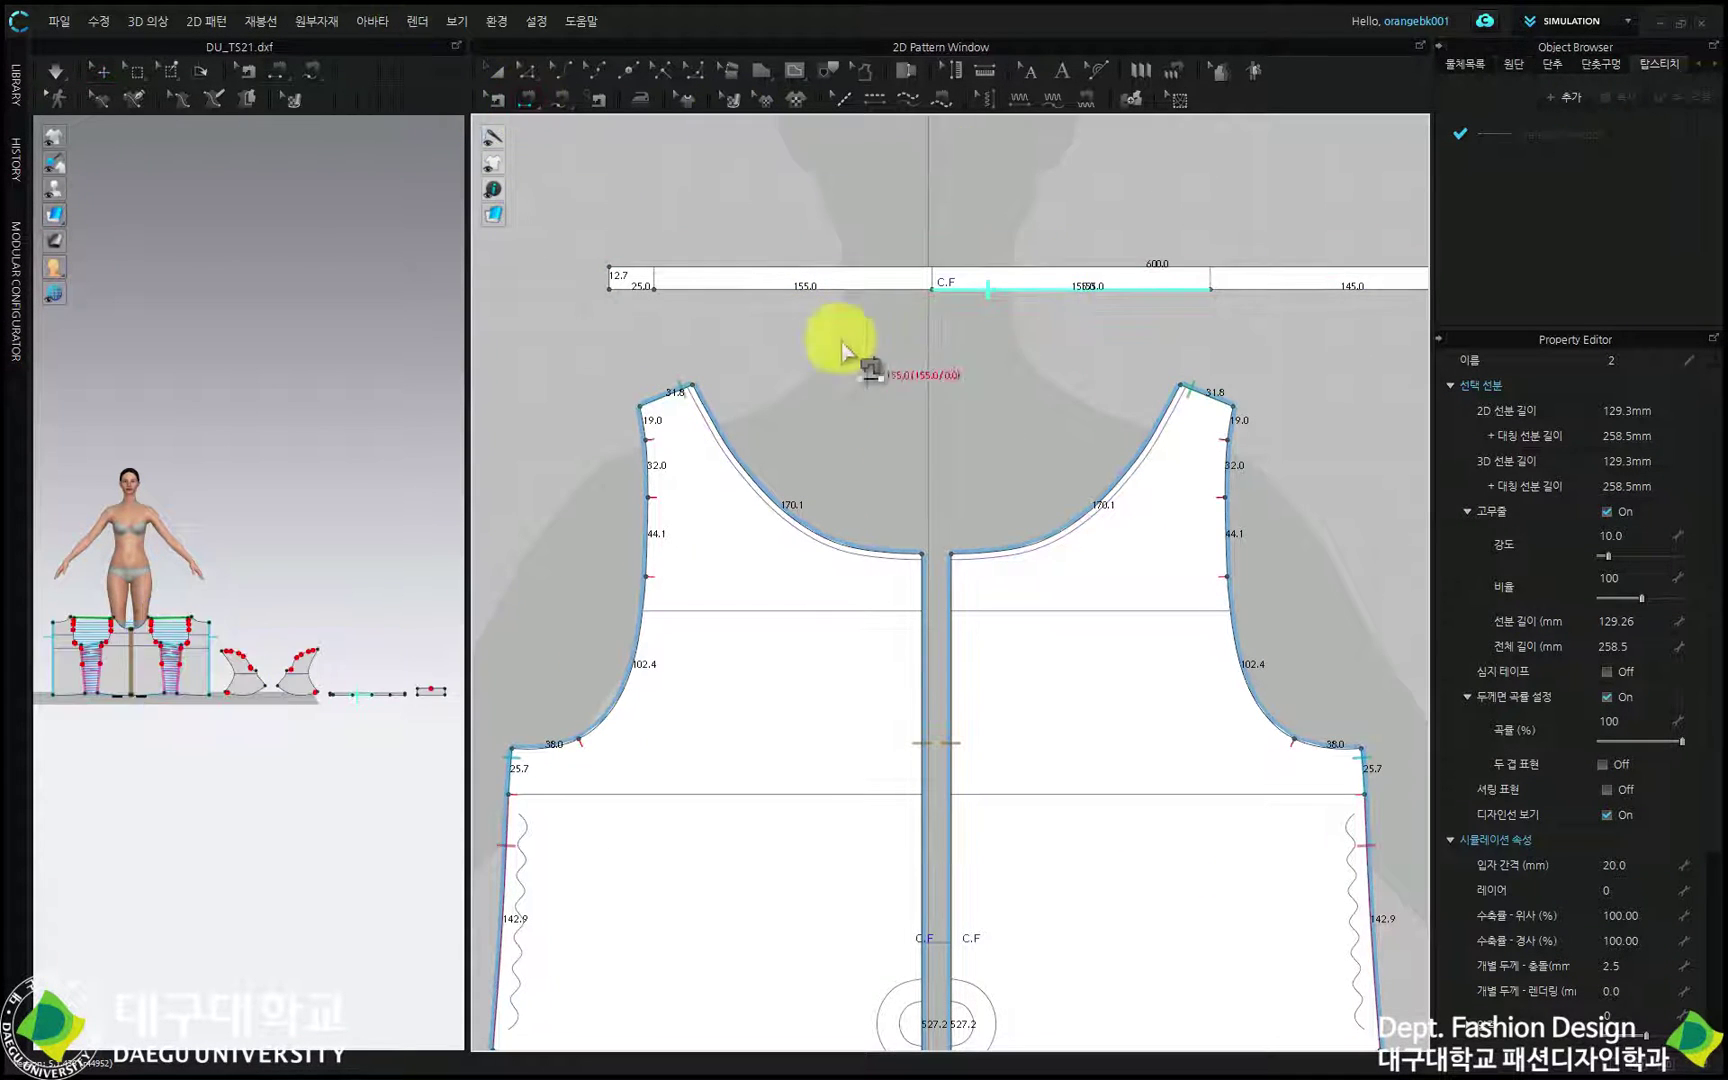
click(885, 291)
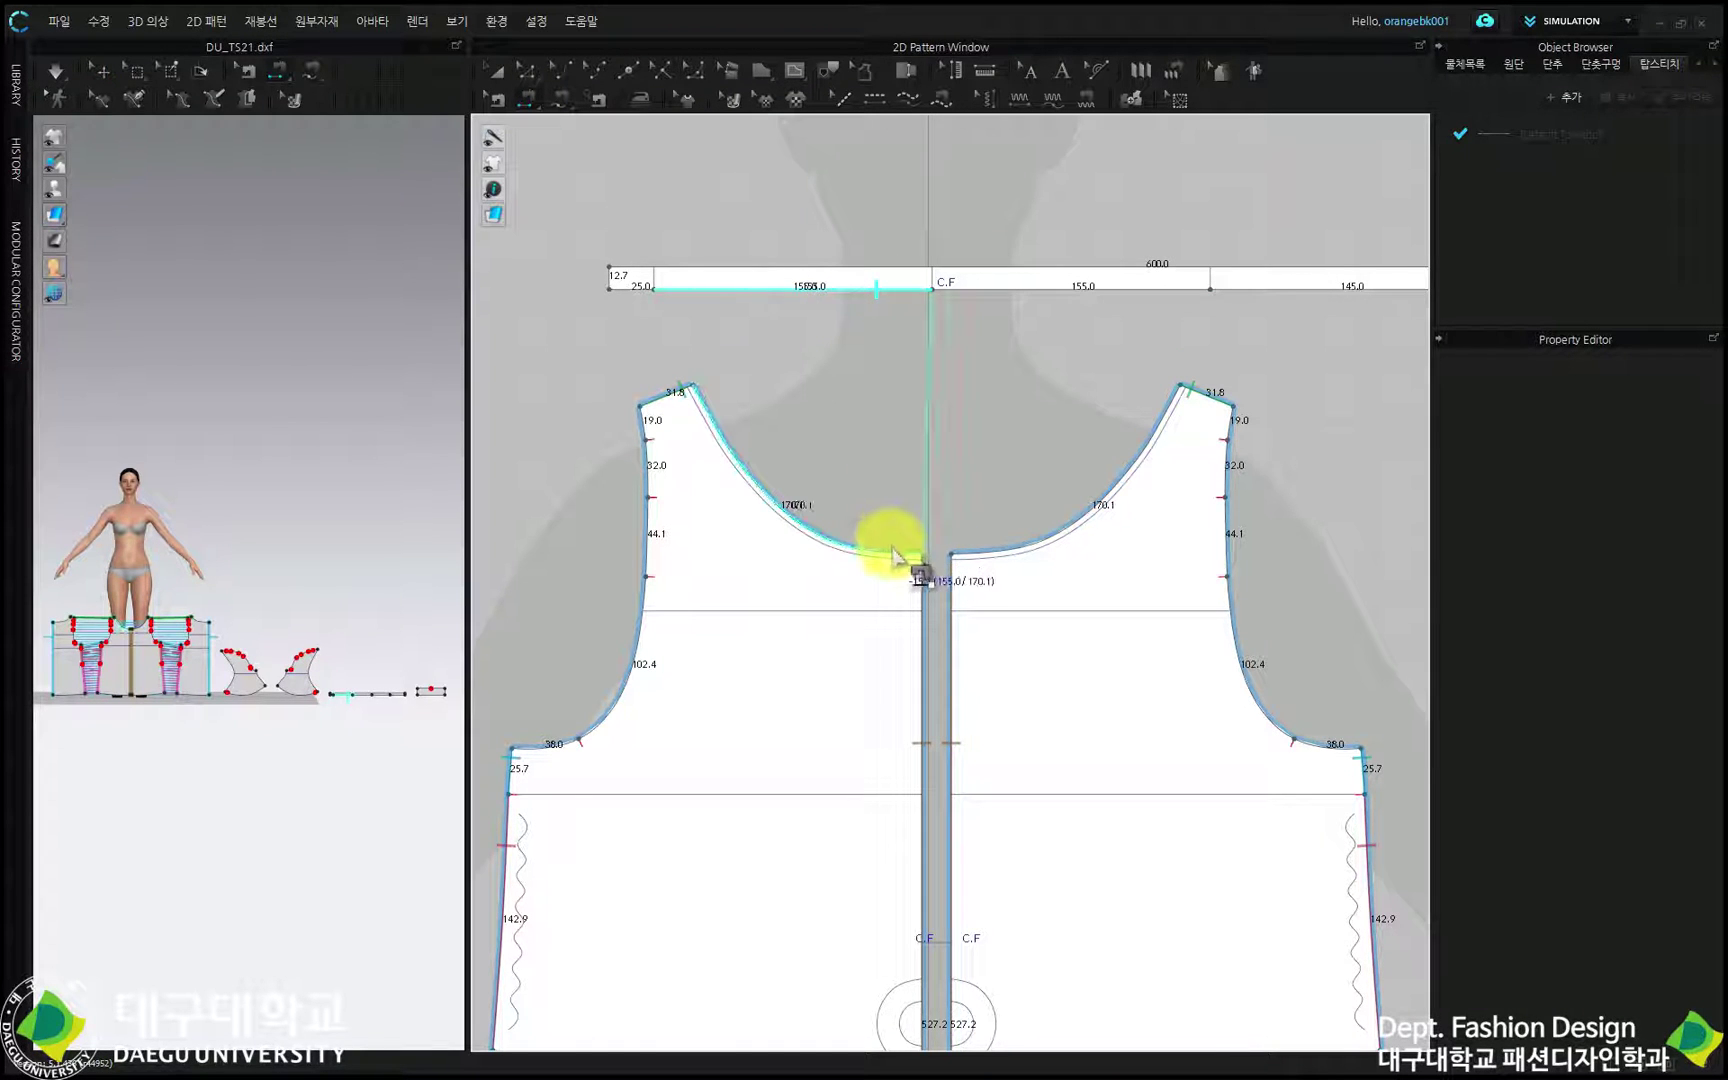
click(917, 553)
click(976, 548)
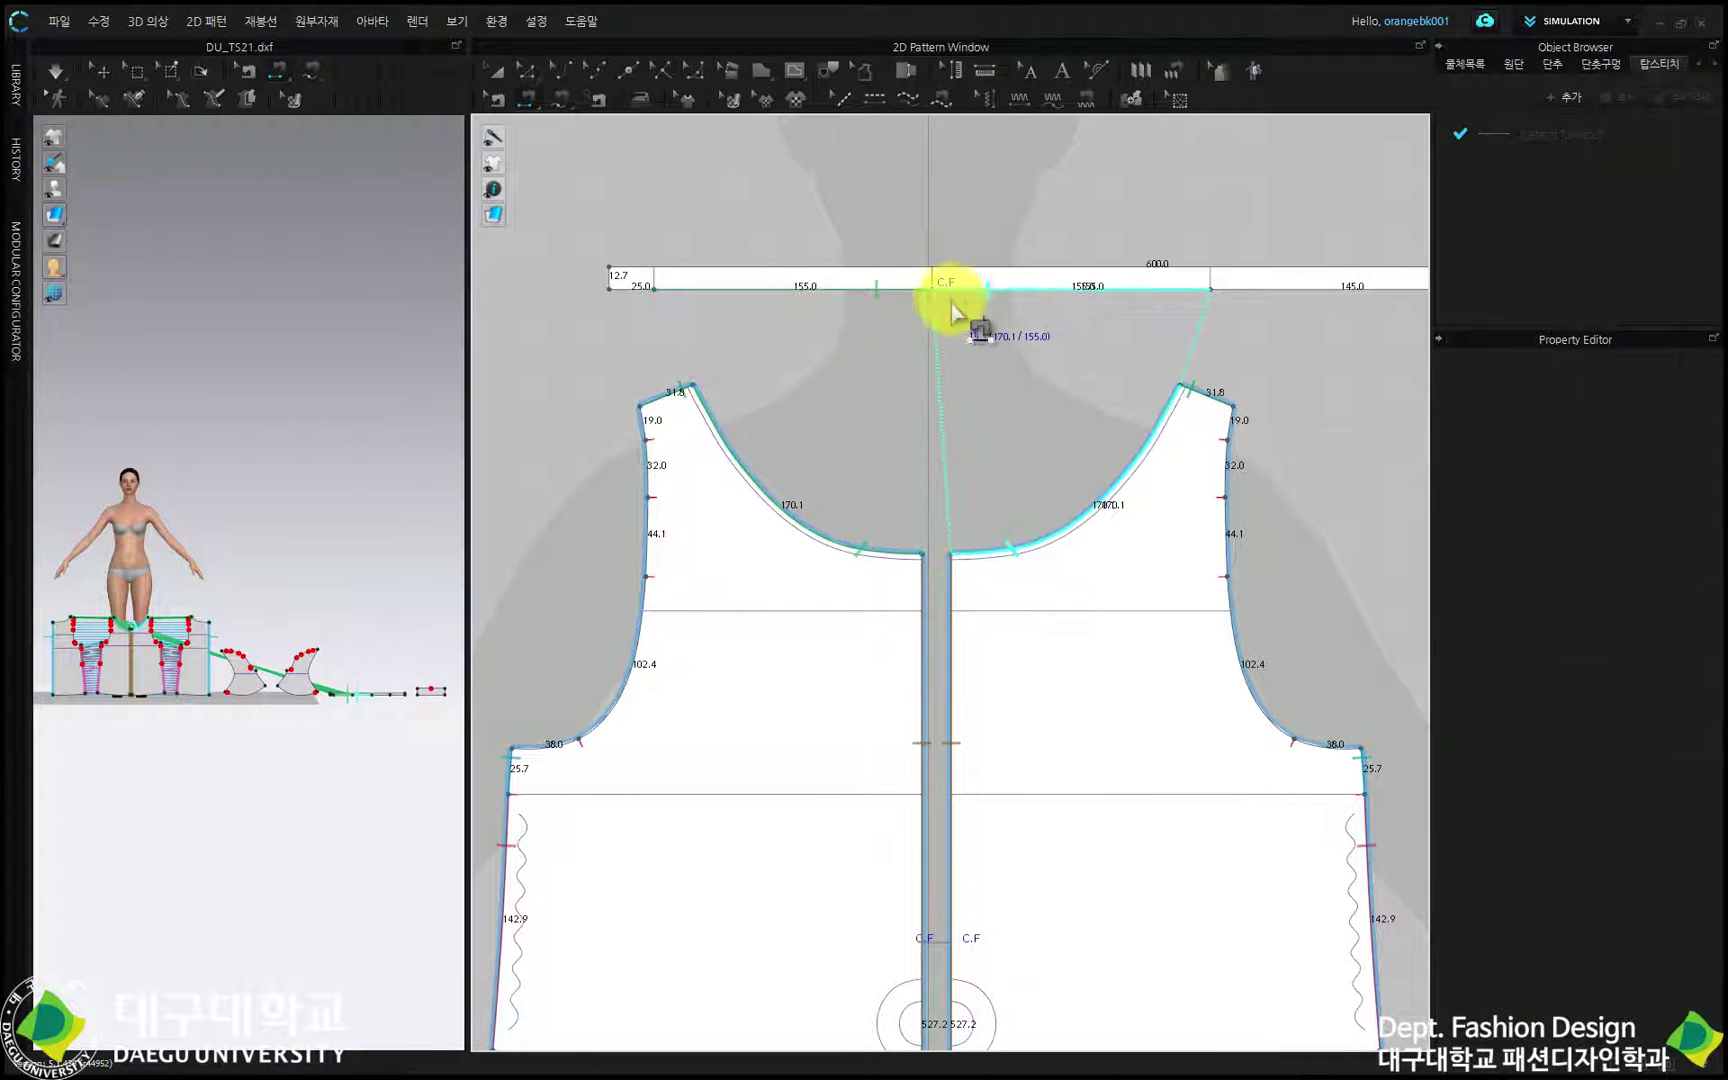
click(948, 292)
Move the neck band sideways so its C.B mark sits above the back bodice's centre.
scroll(924, 410, down, 2)
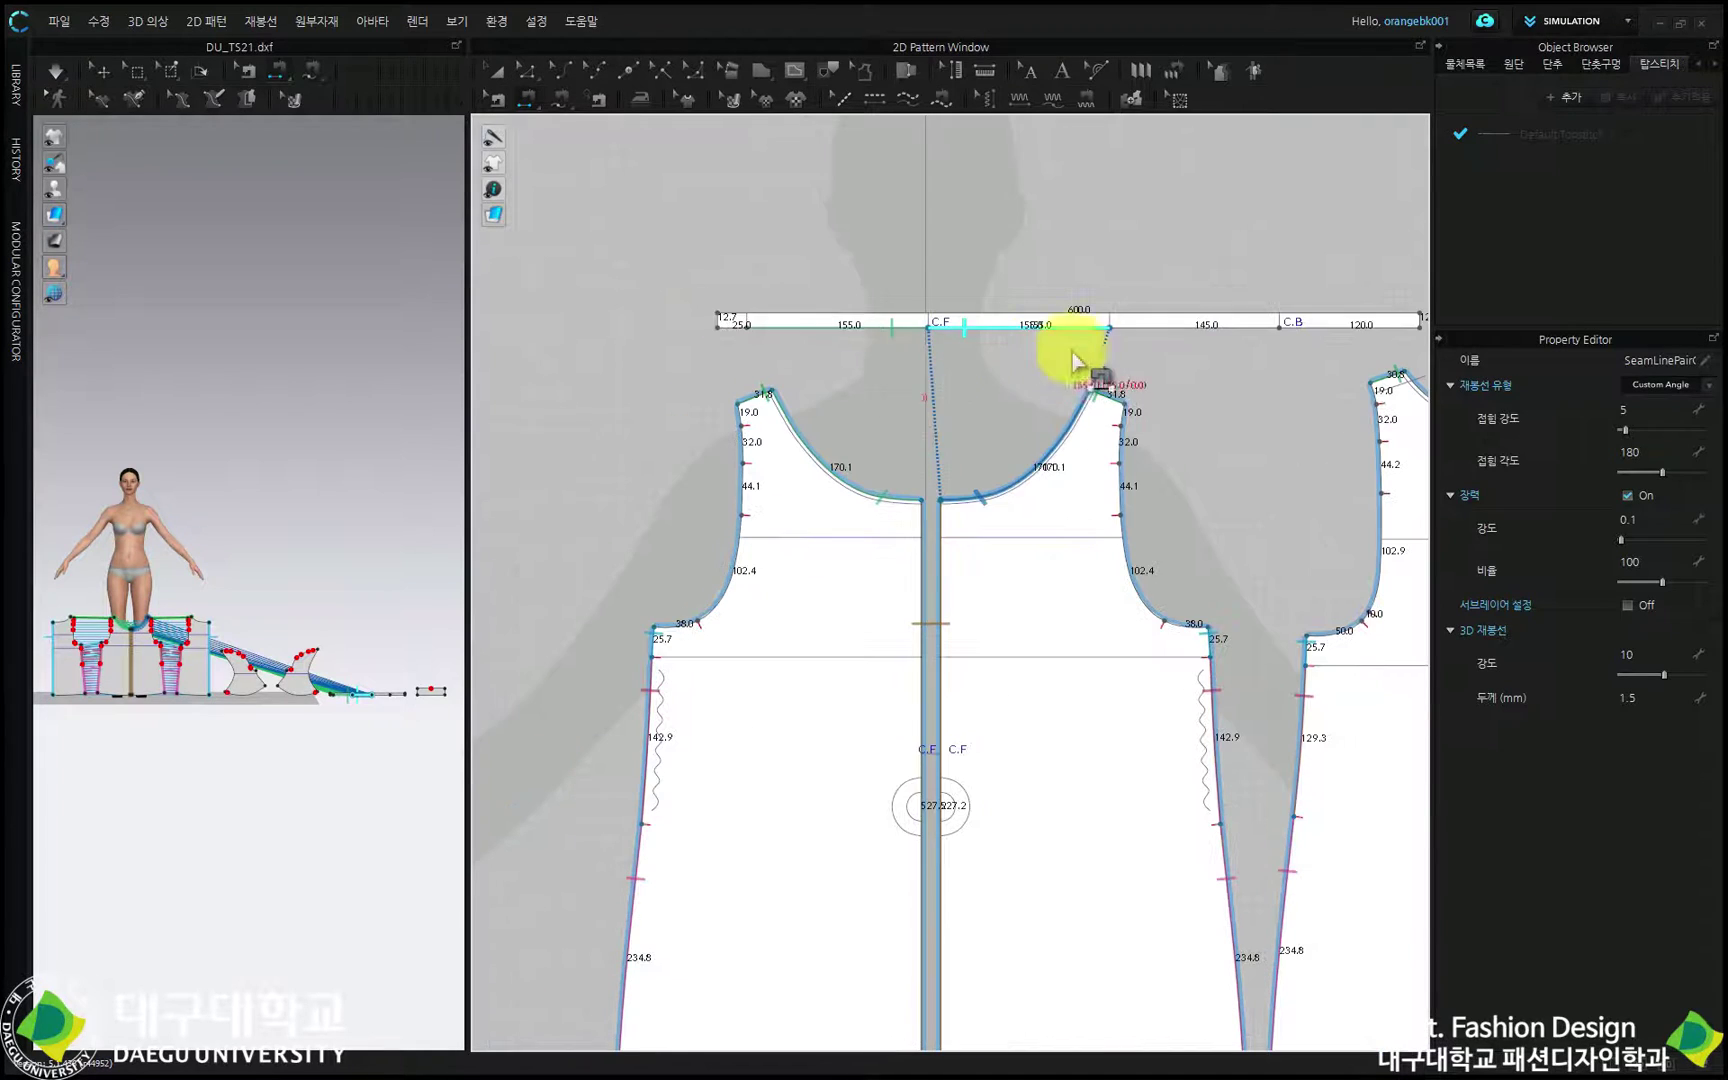
scroll(1010, 386, up, 3)
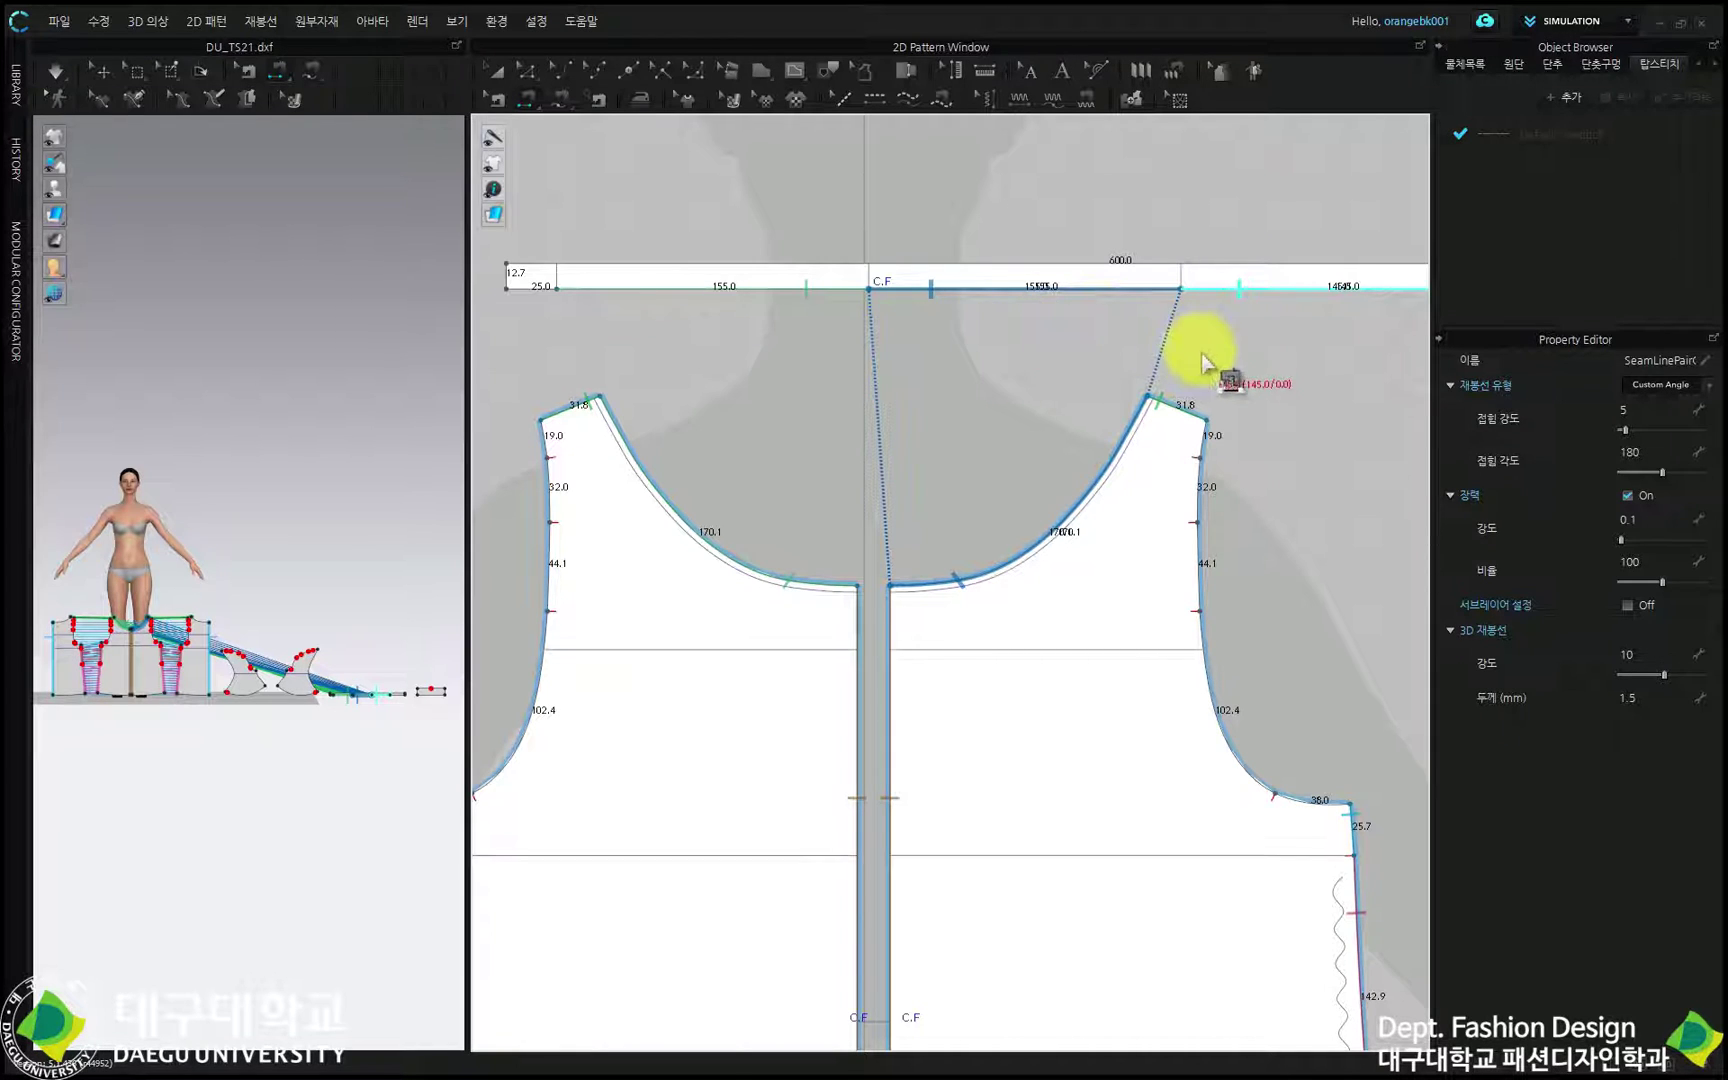
click(505, 72)
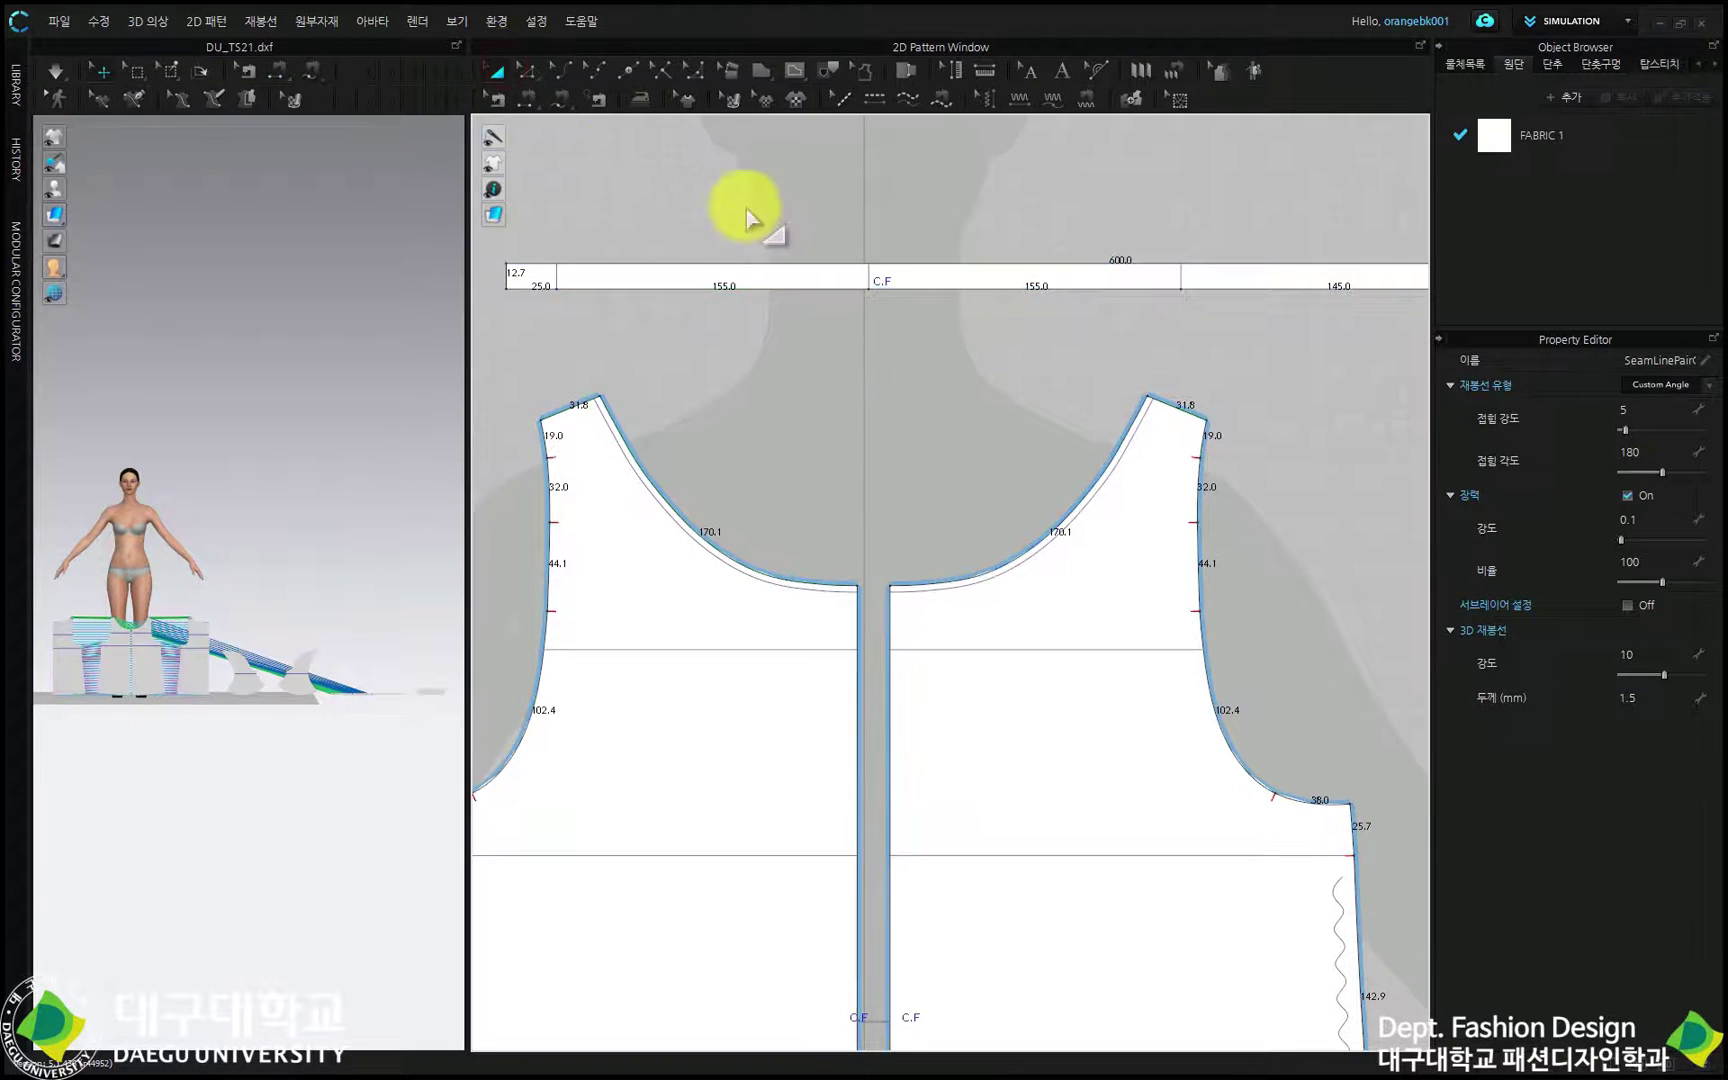
scroll(880, 243, down, 2)
scroll(625, 309, down, 1)
scroll(815, 305, up, 4)
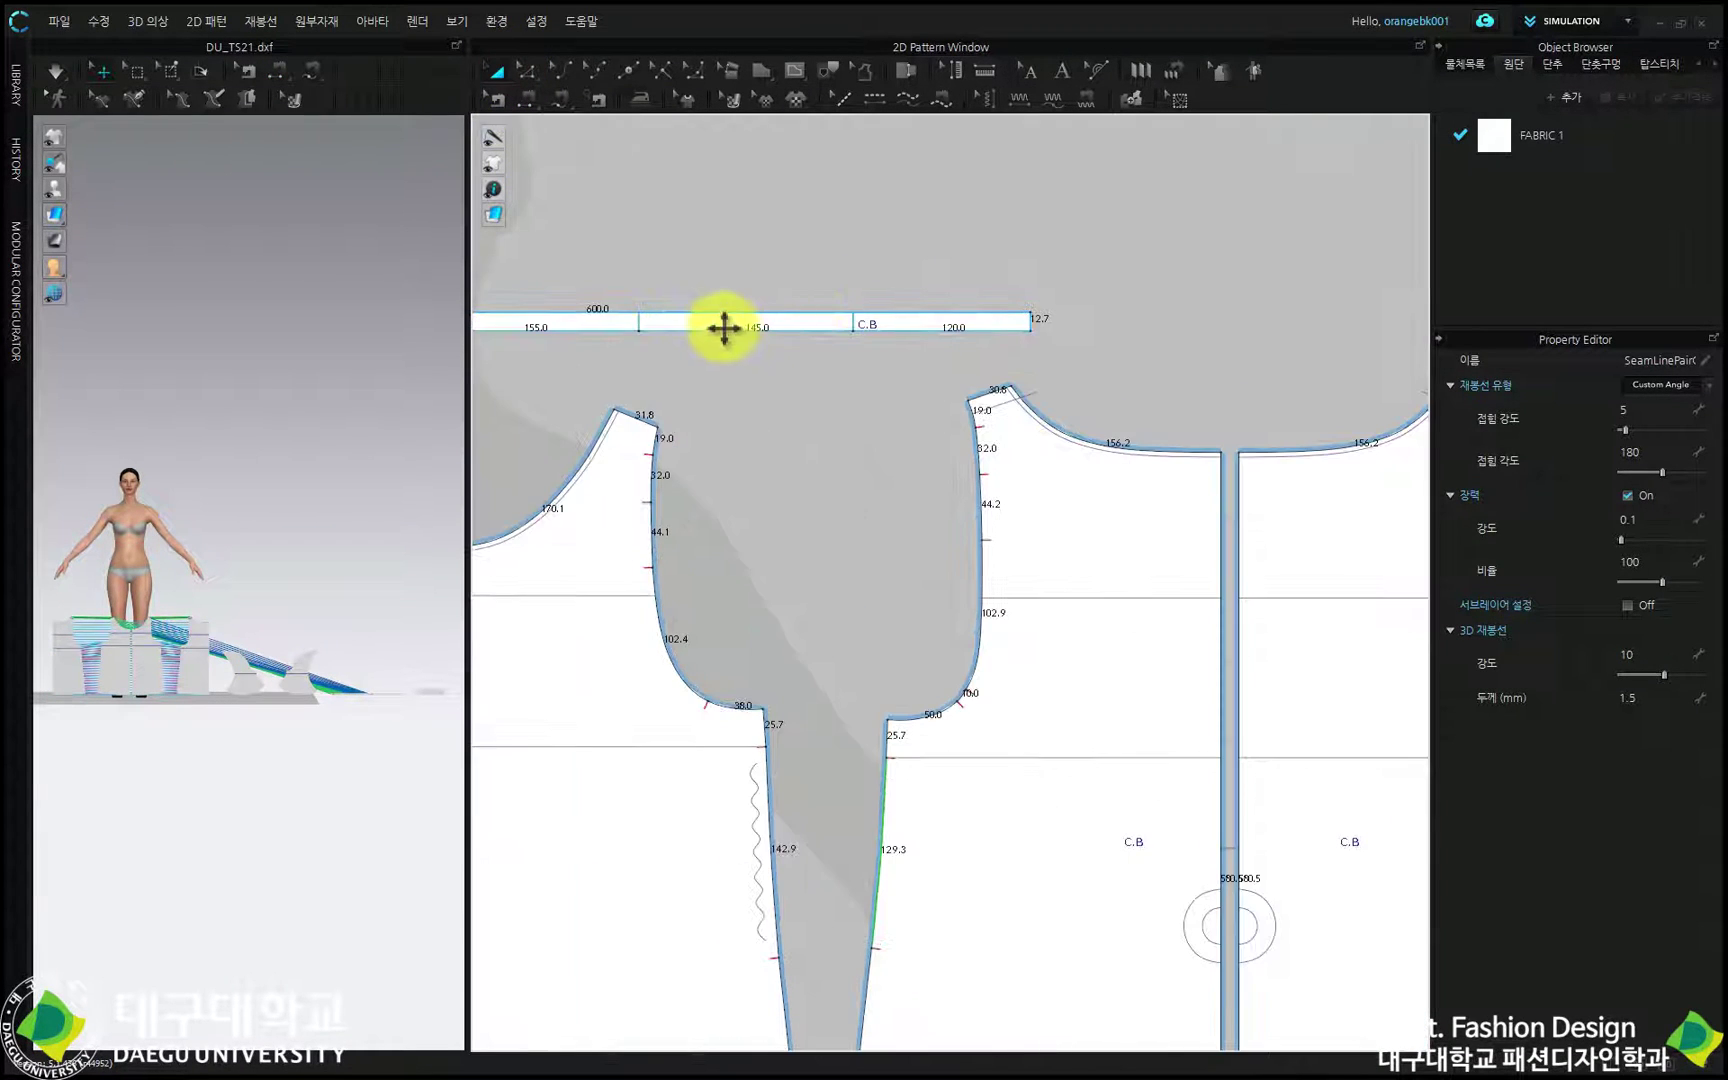
drag(709, 316, 1084, 336)
right_drag(1084, 336, 955, 254)
click(968, 178)
Compare the length of each back neckline curve with the neck band segment on its side of C.B.
click(527, 99)
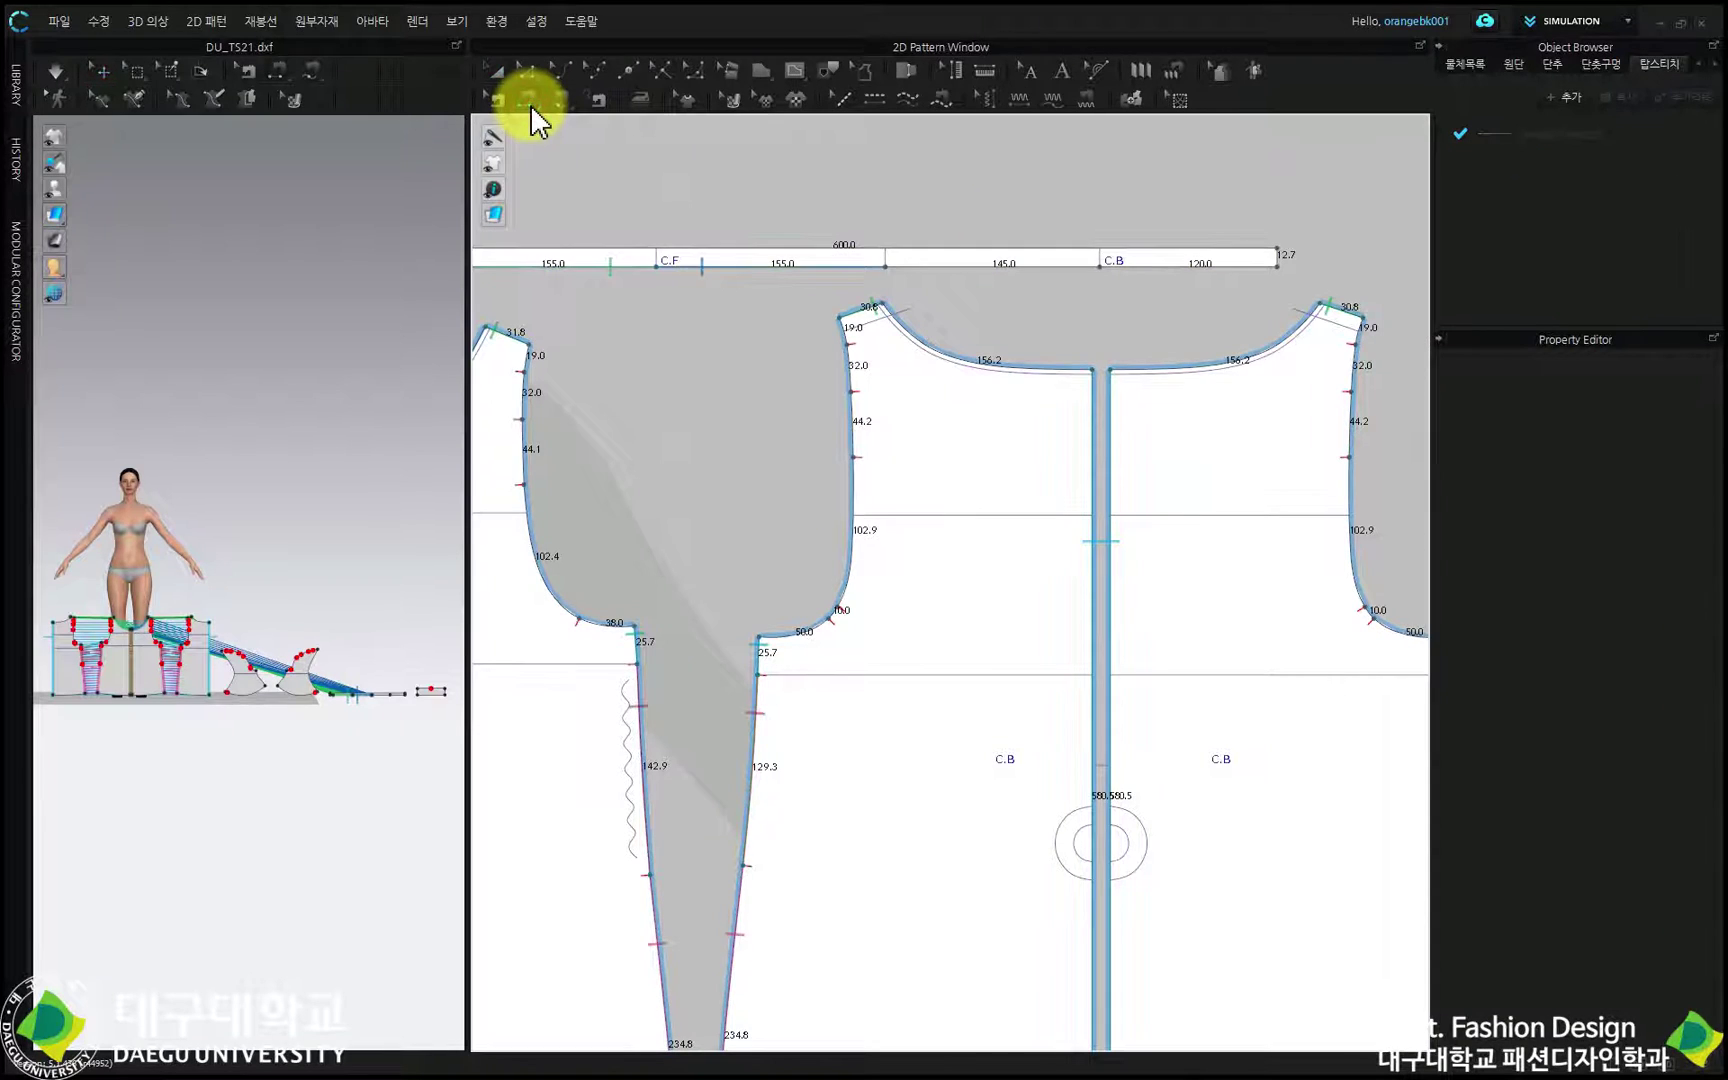
scroll(1068, 345, up, 2)
click(527, 70)
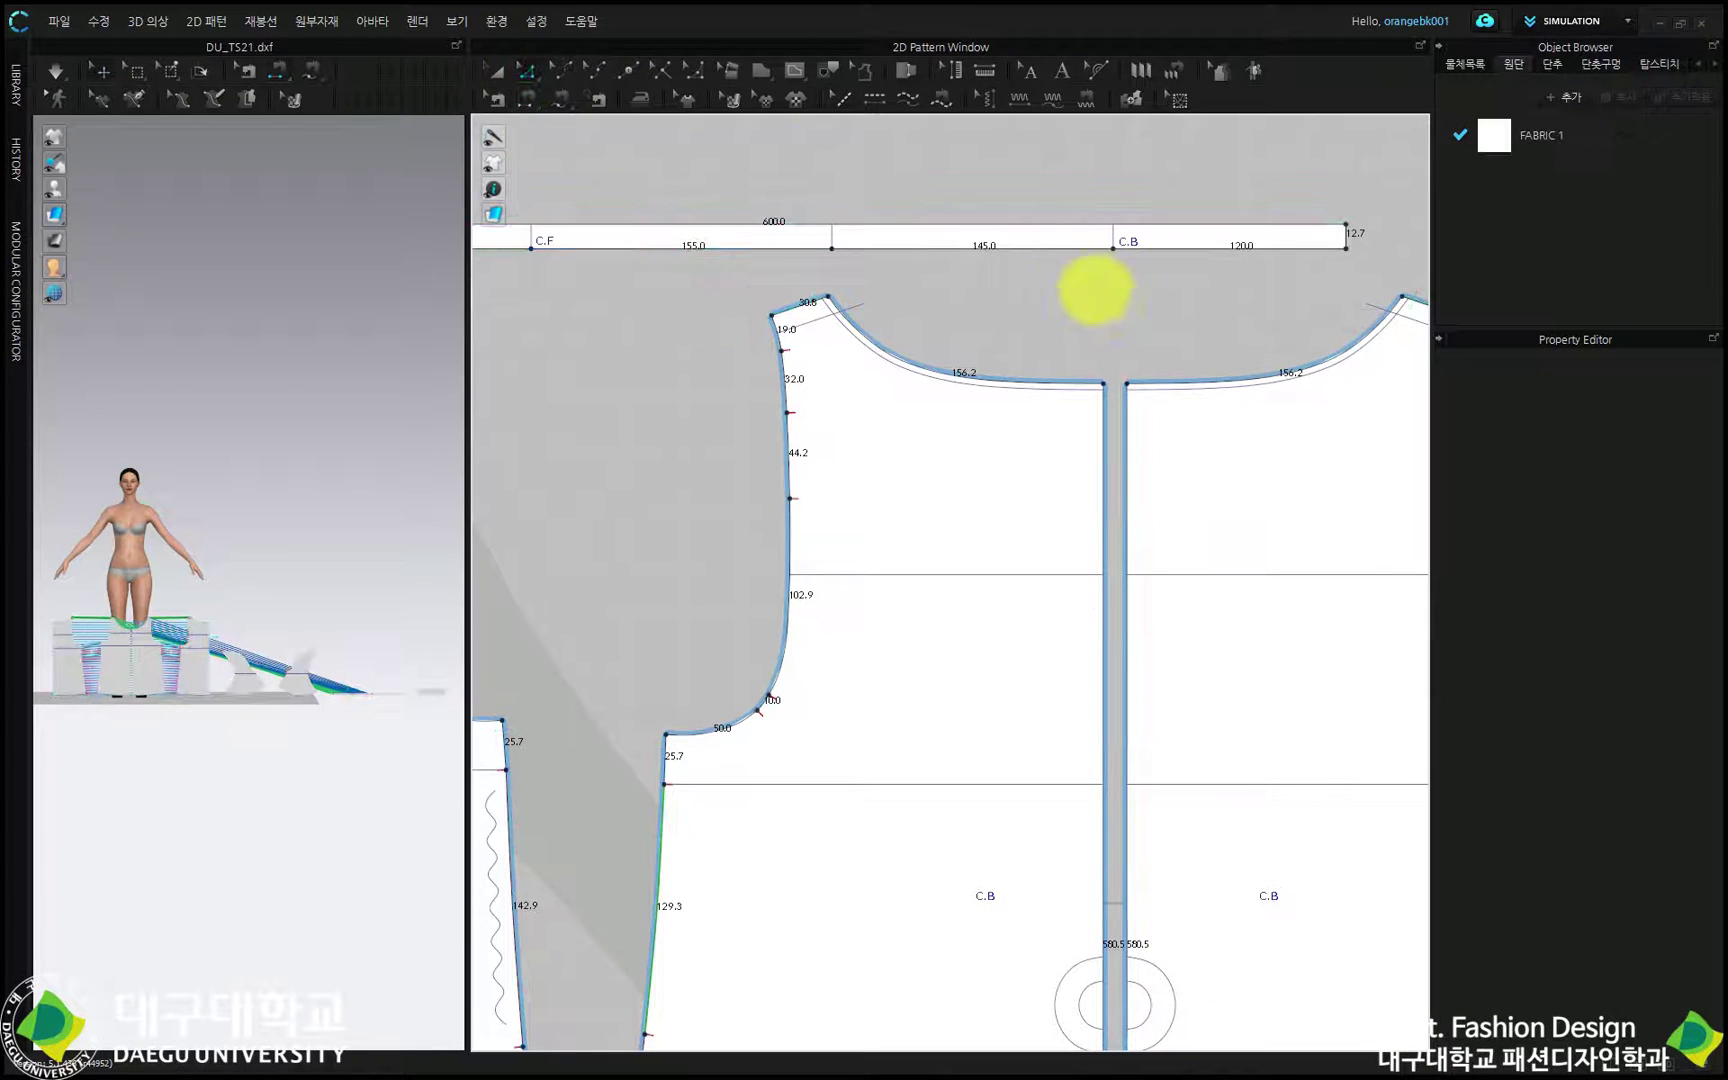
click(1009, 380)
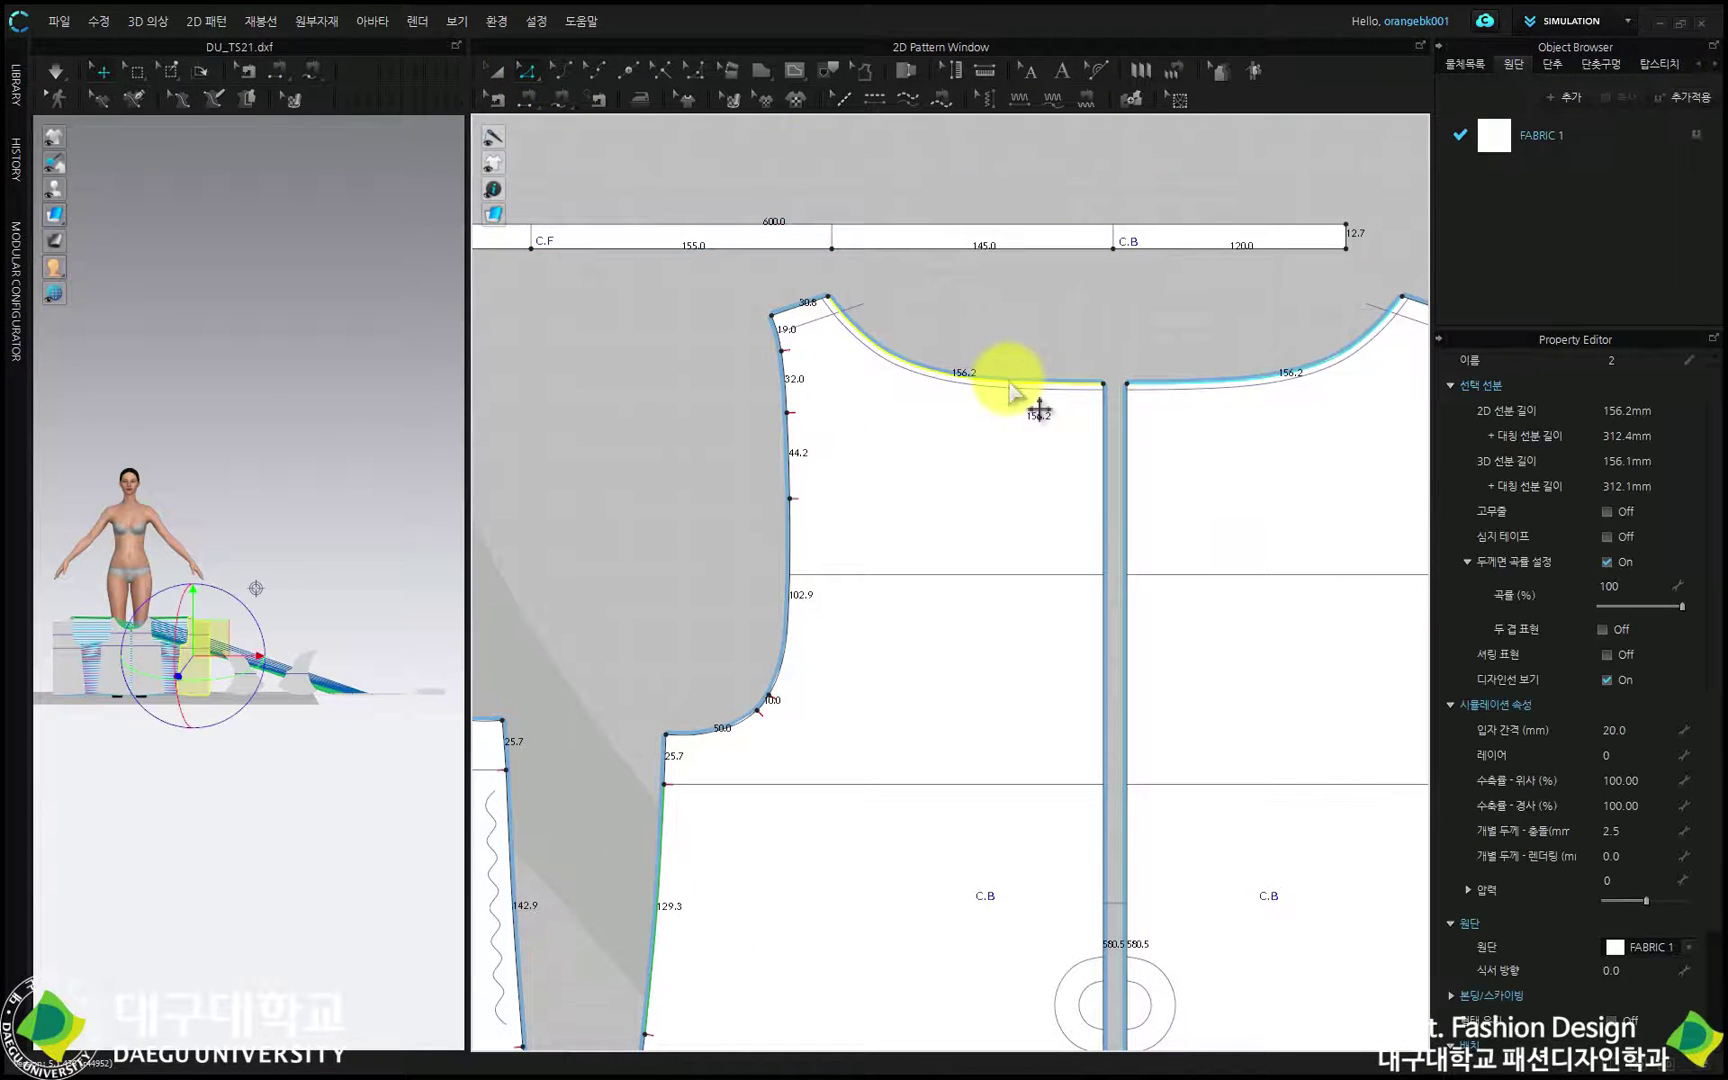
shift+click(1039, 256)
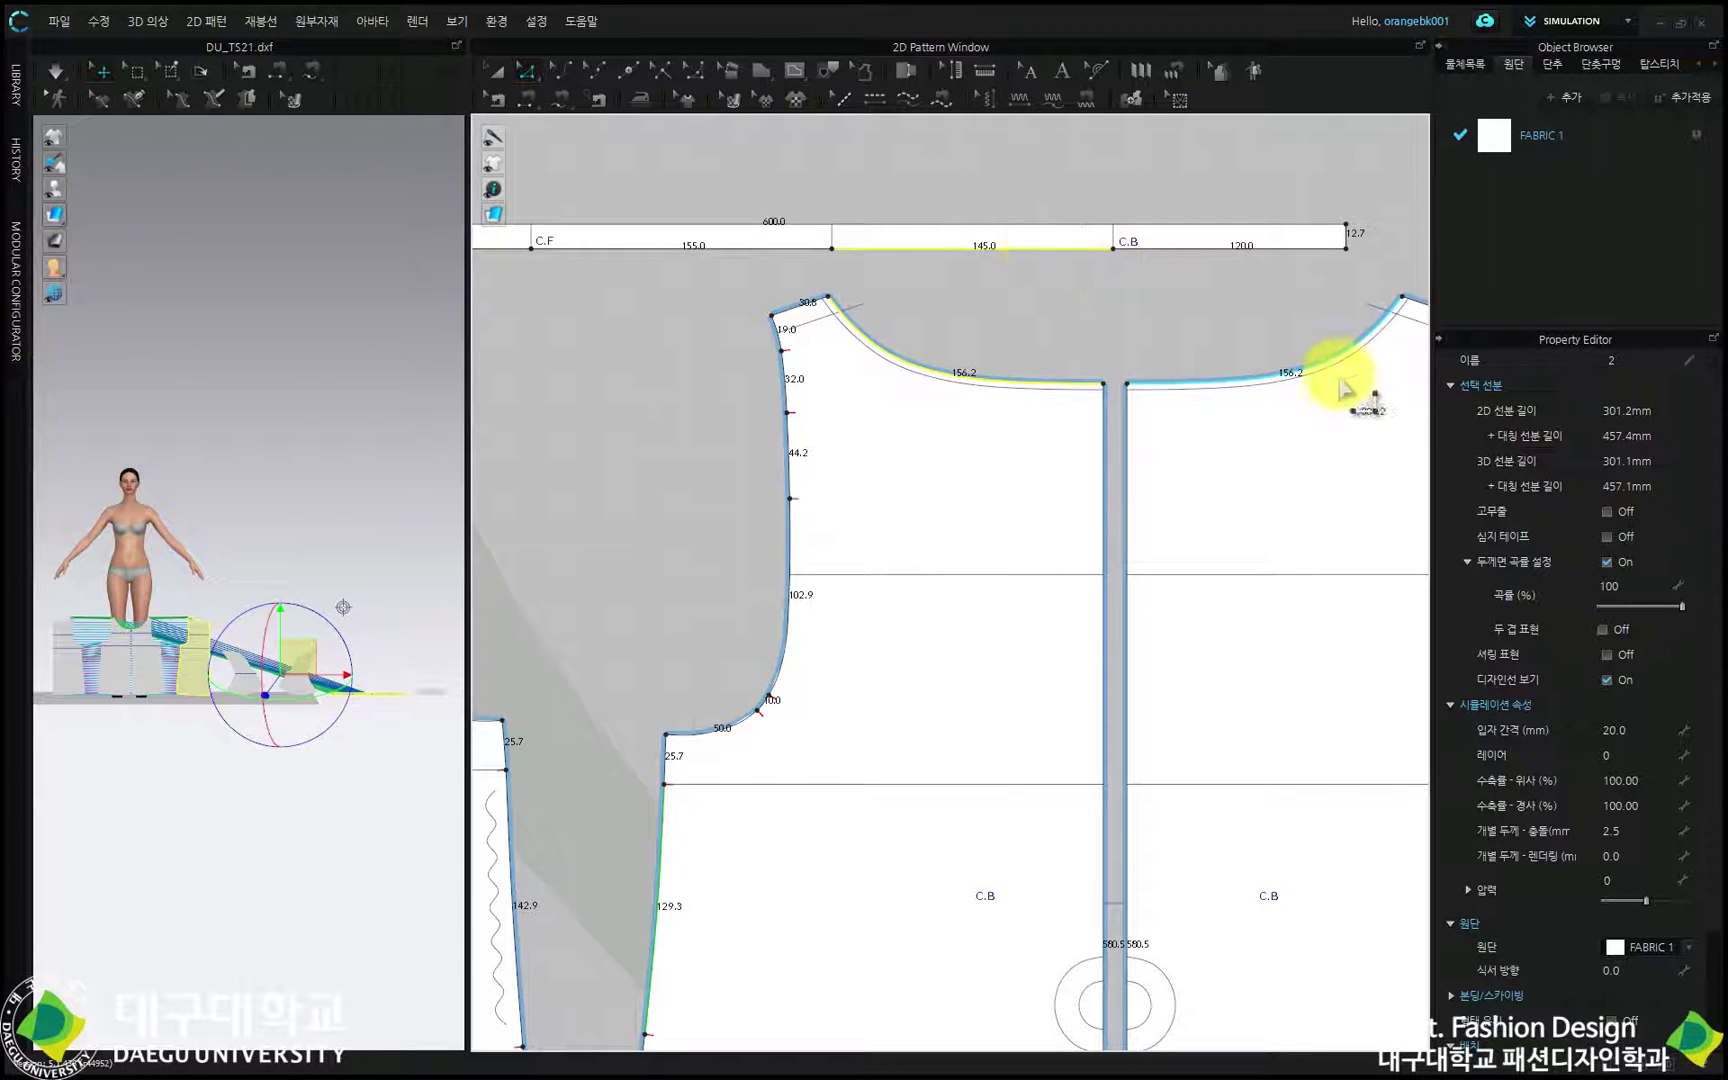
click(1305, 372)
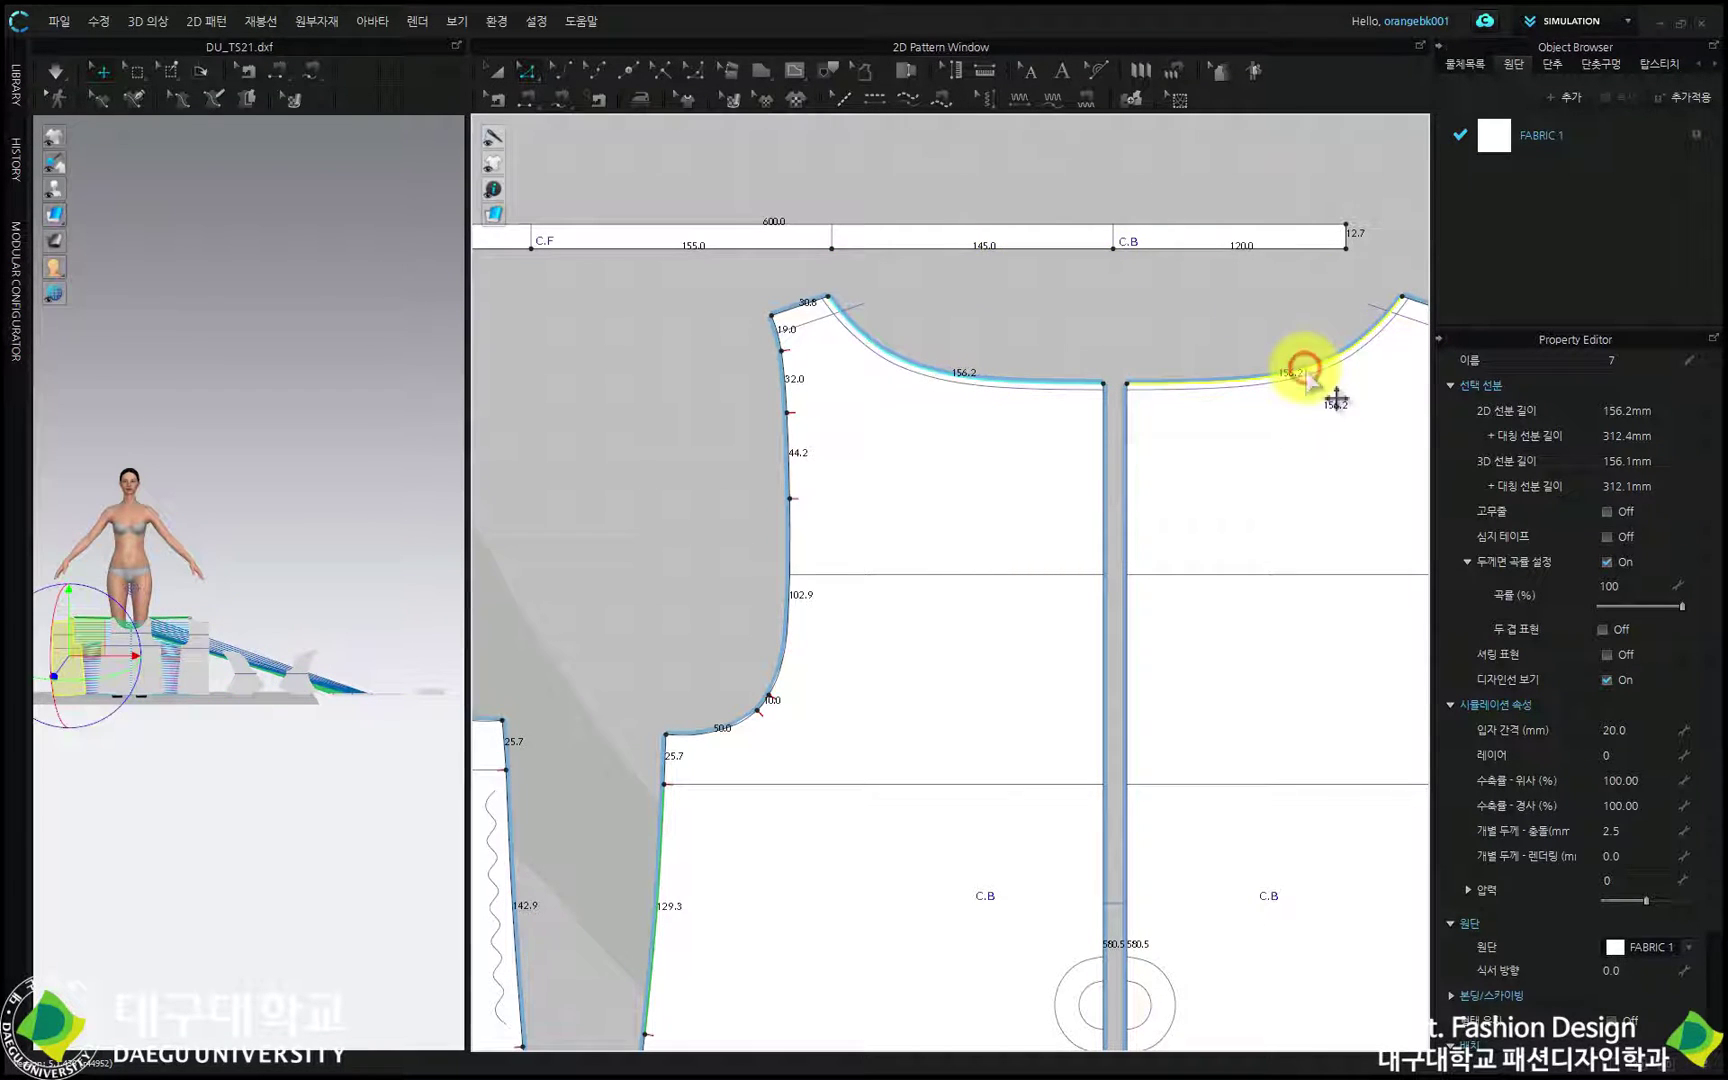
shift+click(1219, 251)
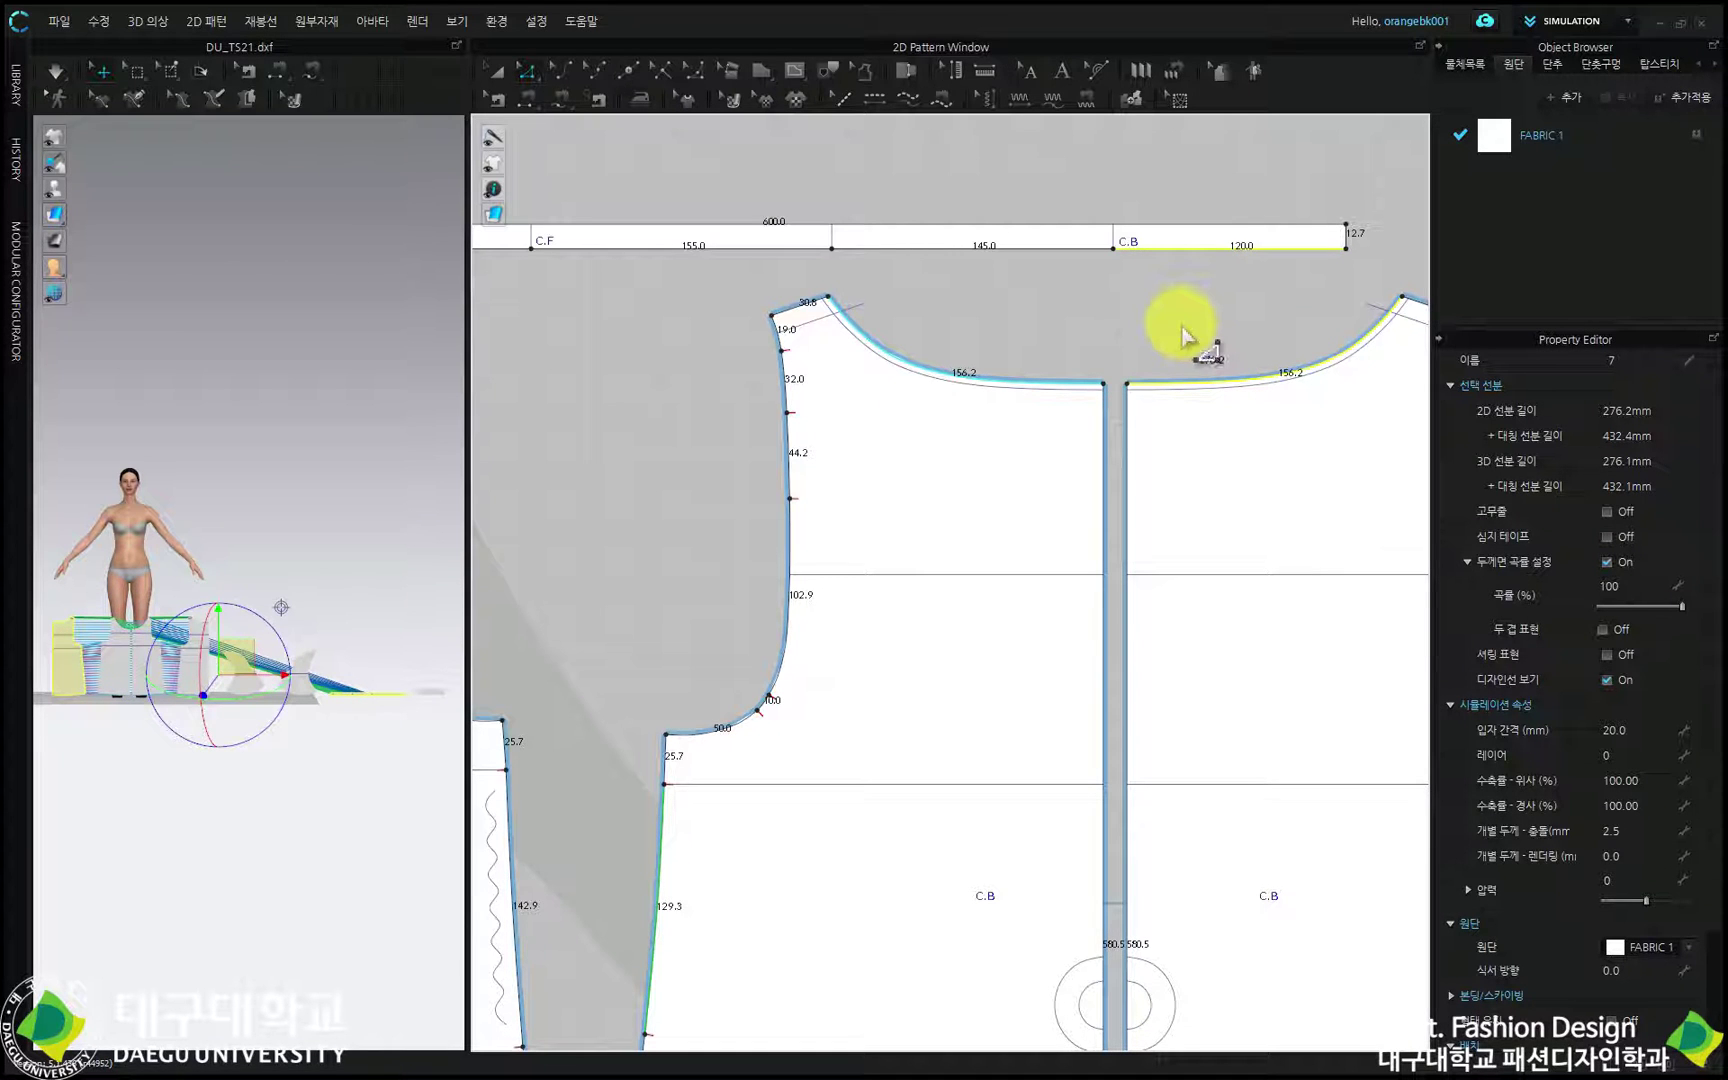
Cut the 25 mm end section off the neck band along its internal line with the Trace tool's cut option.
scroll(1185, 335, down, 2)
scroll(1194, 342, down, 1)
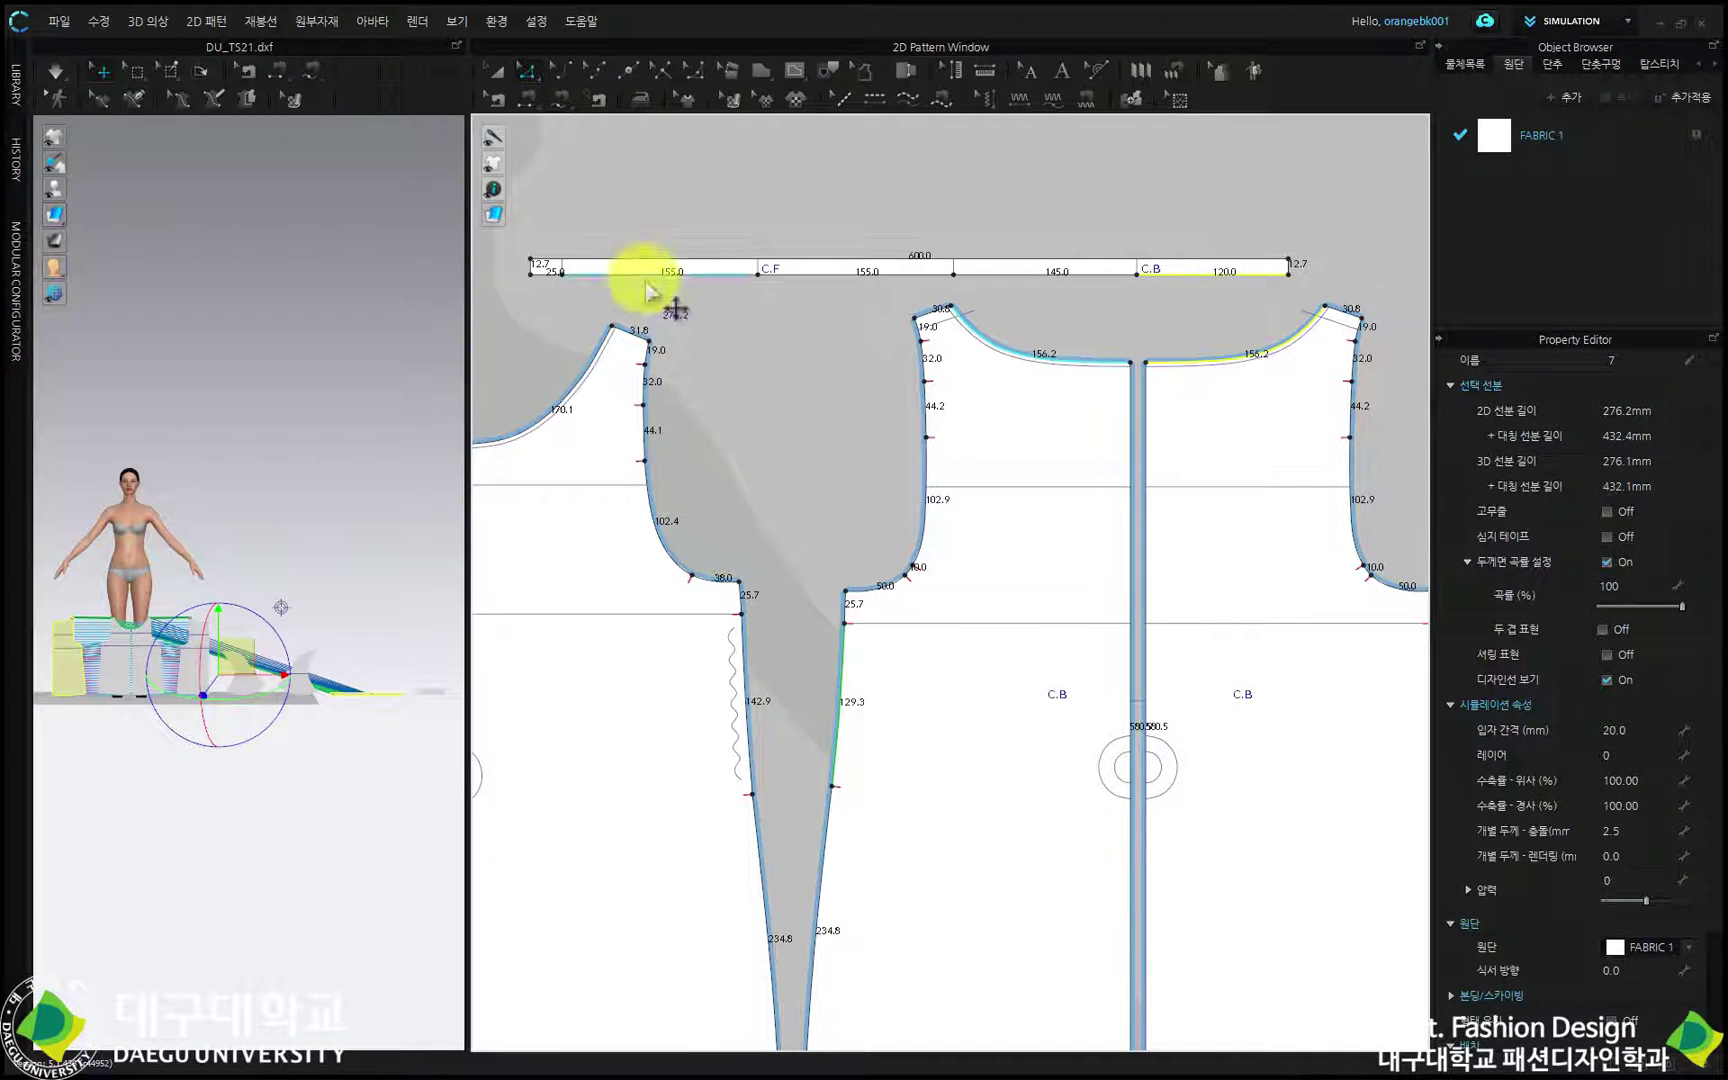
scroll(535, 284, up, 3)
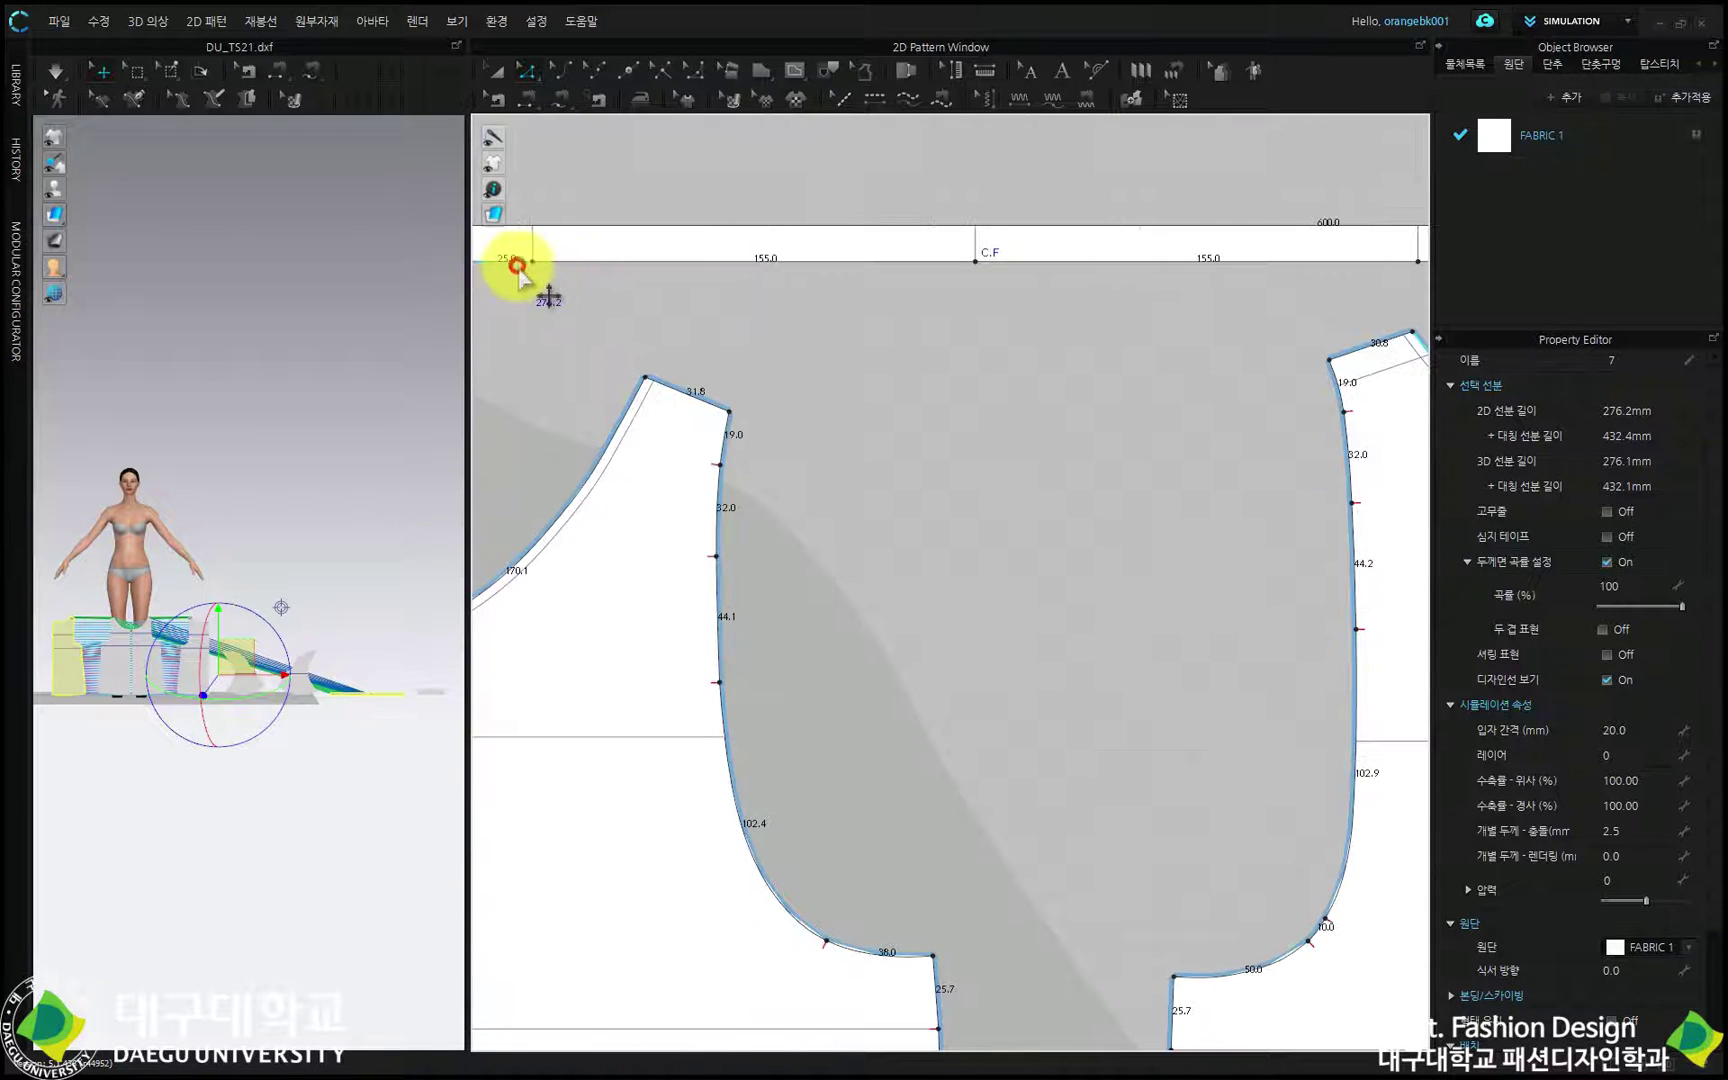
click(517, 266)
scroll(1112, 355, down, 3)
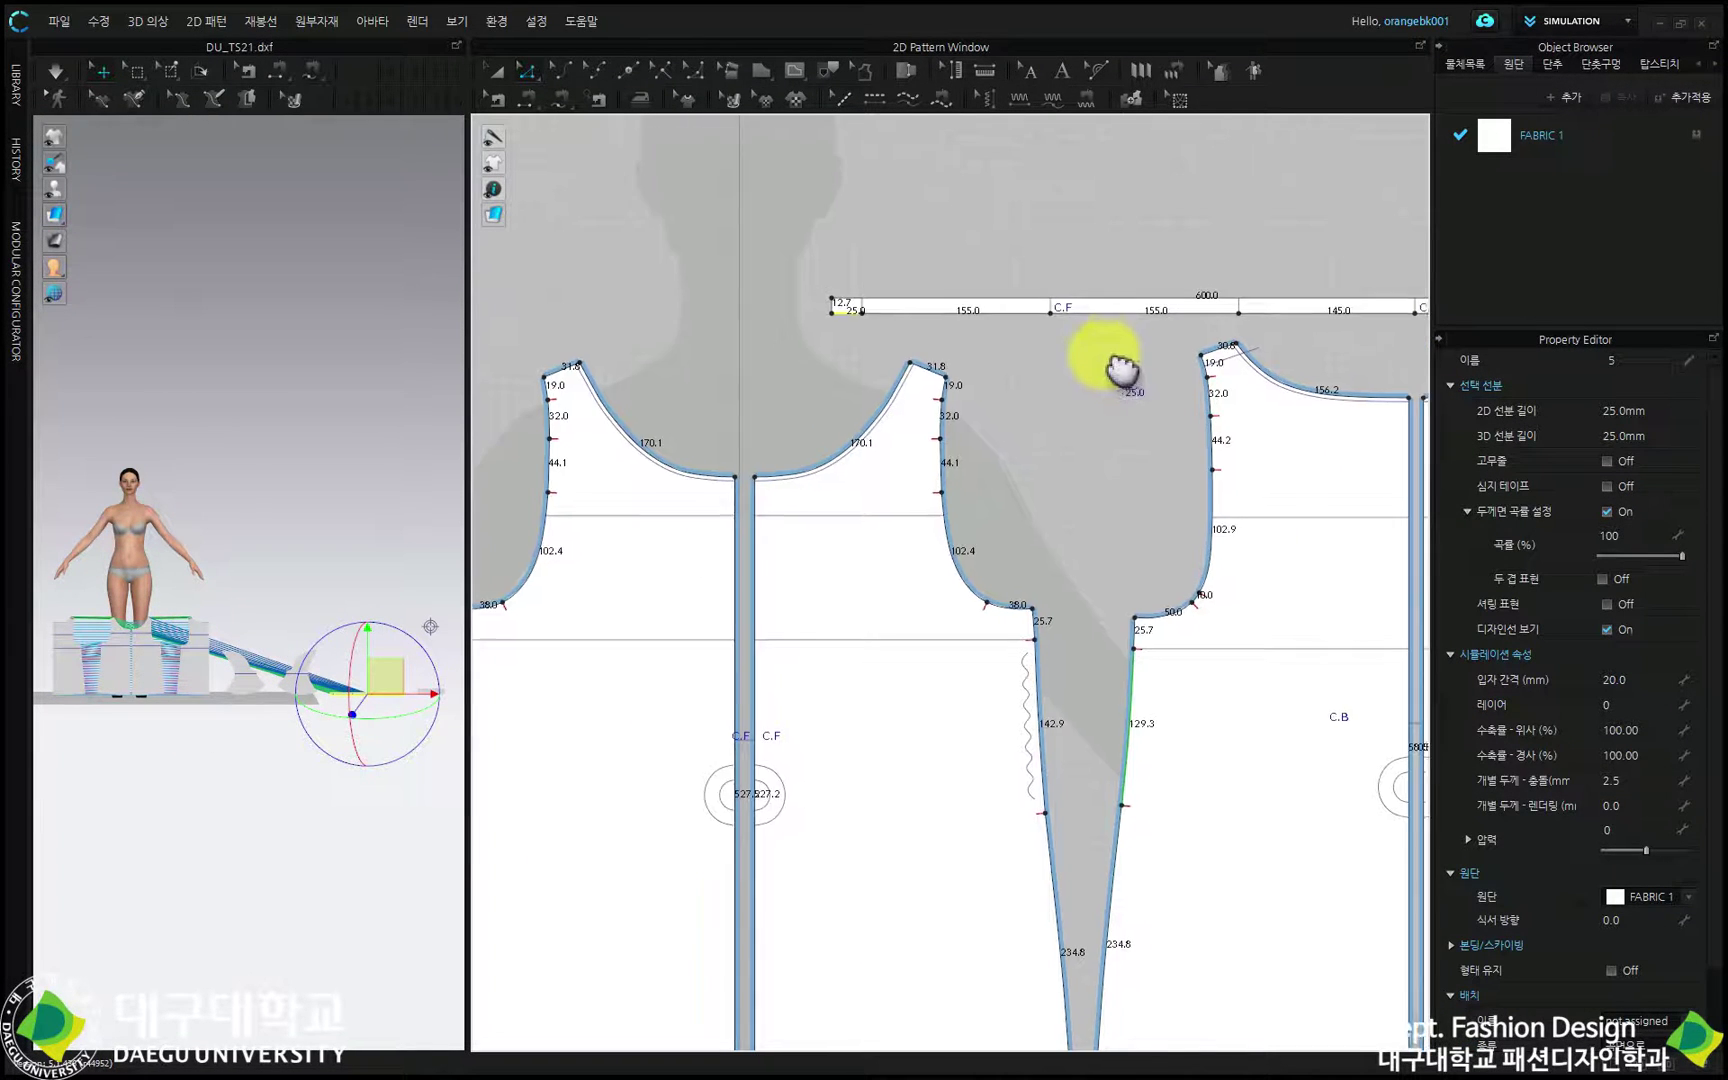
middle_drag(1120, 370, 1049, 355)
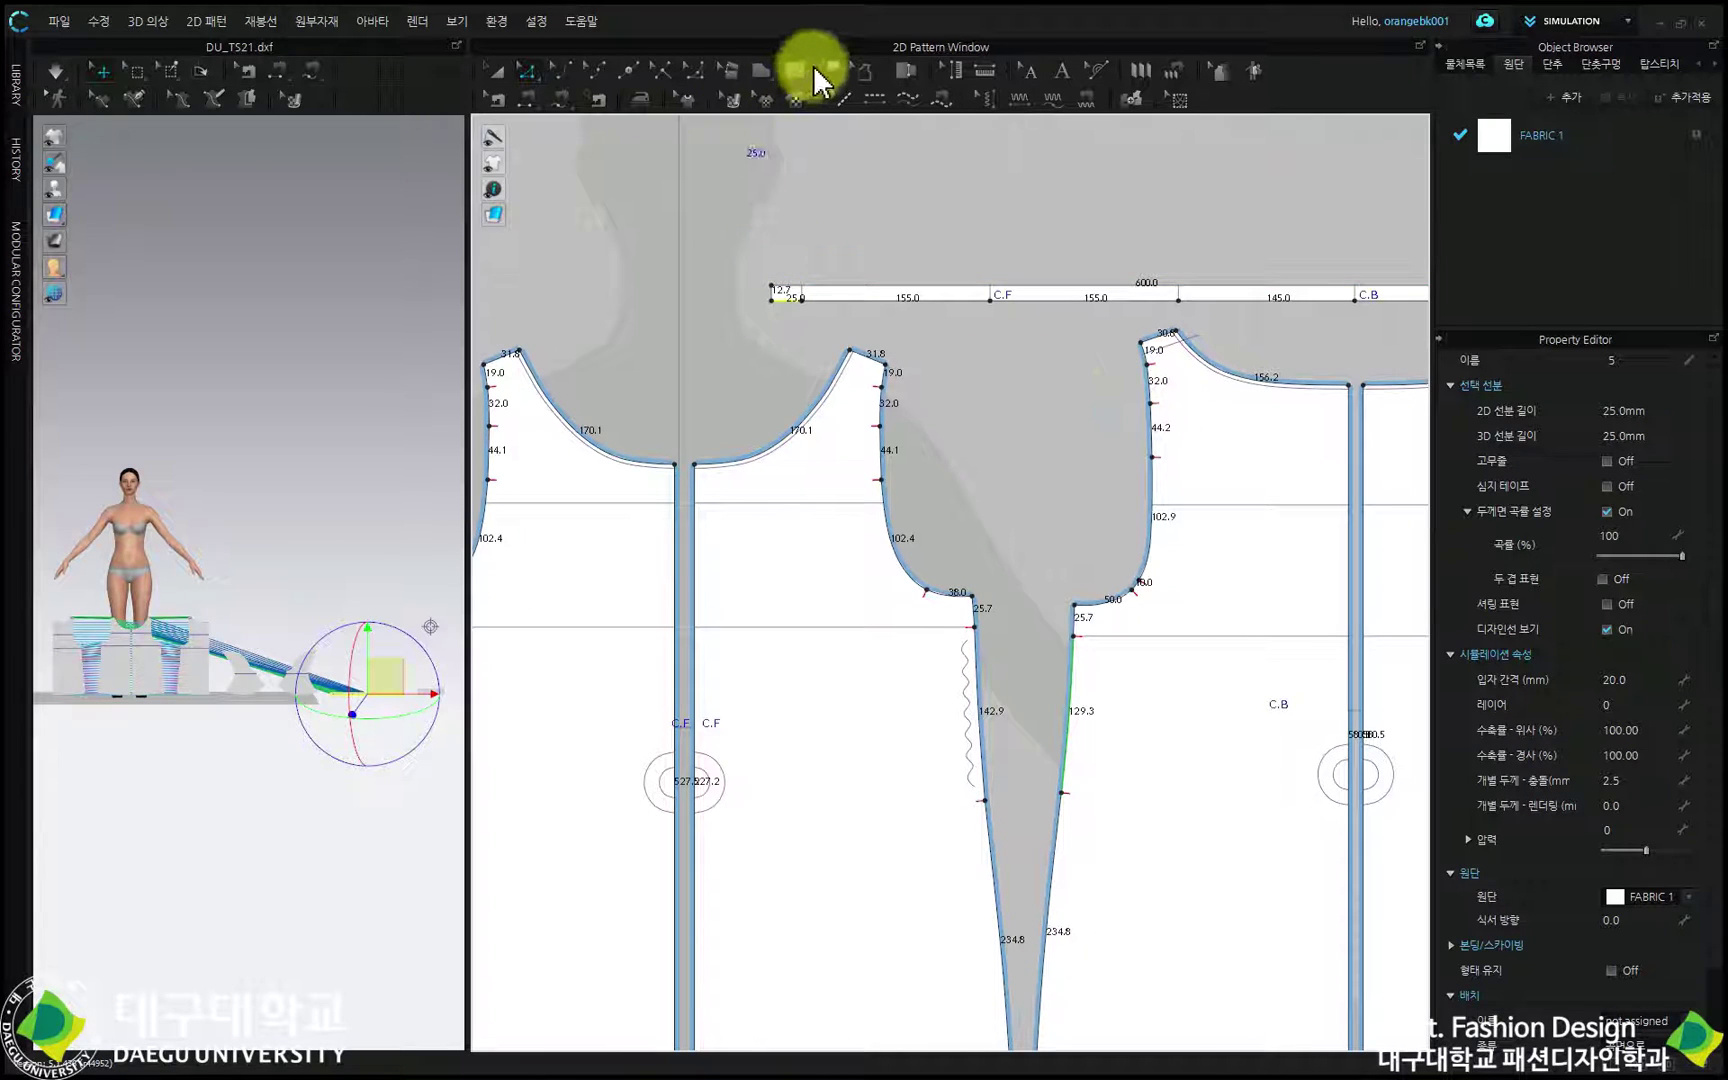
click(828, 72)
scroll(818, 295, up, 5)
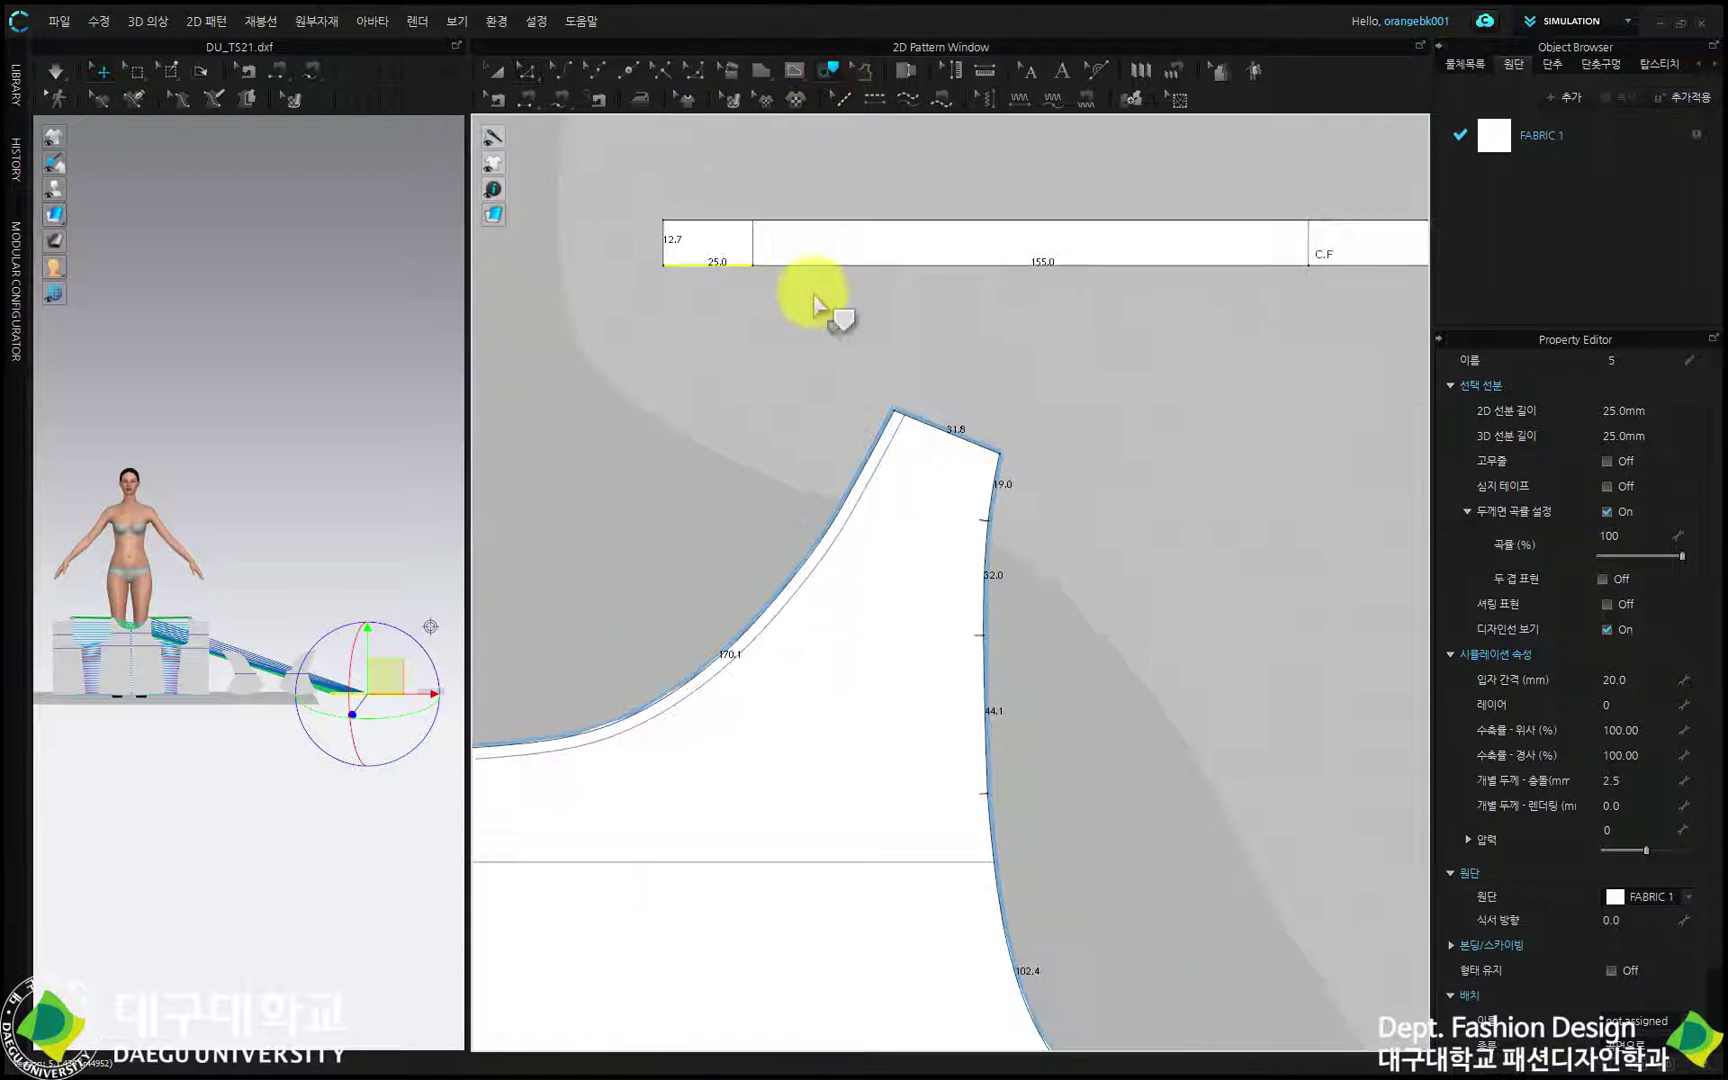
click(760, 264)
right_click(757, 262)
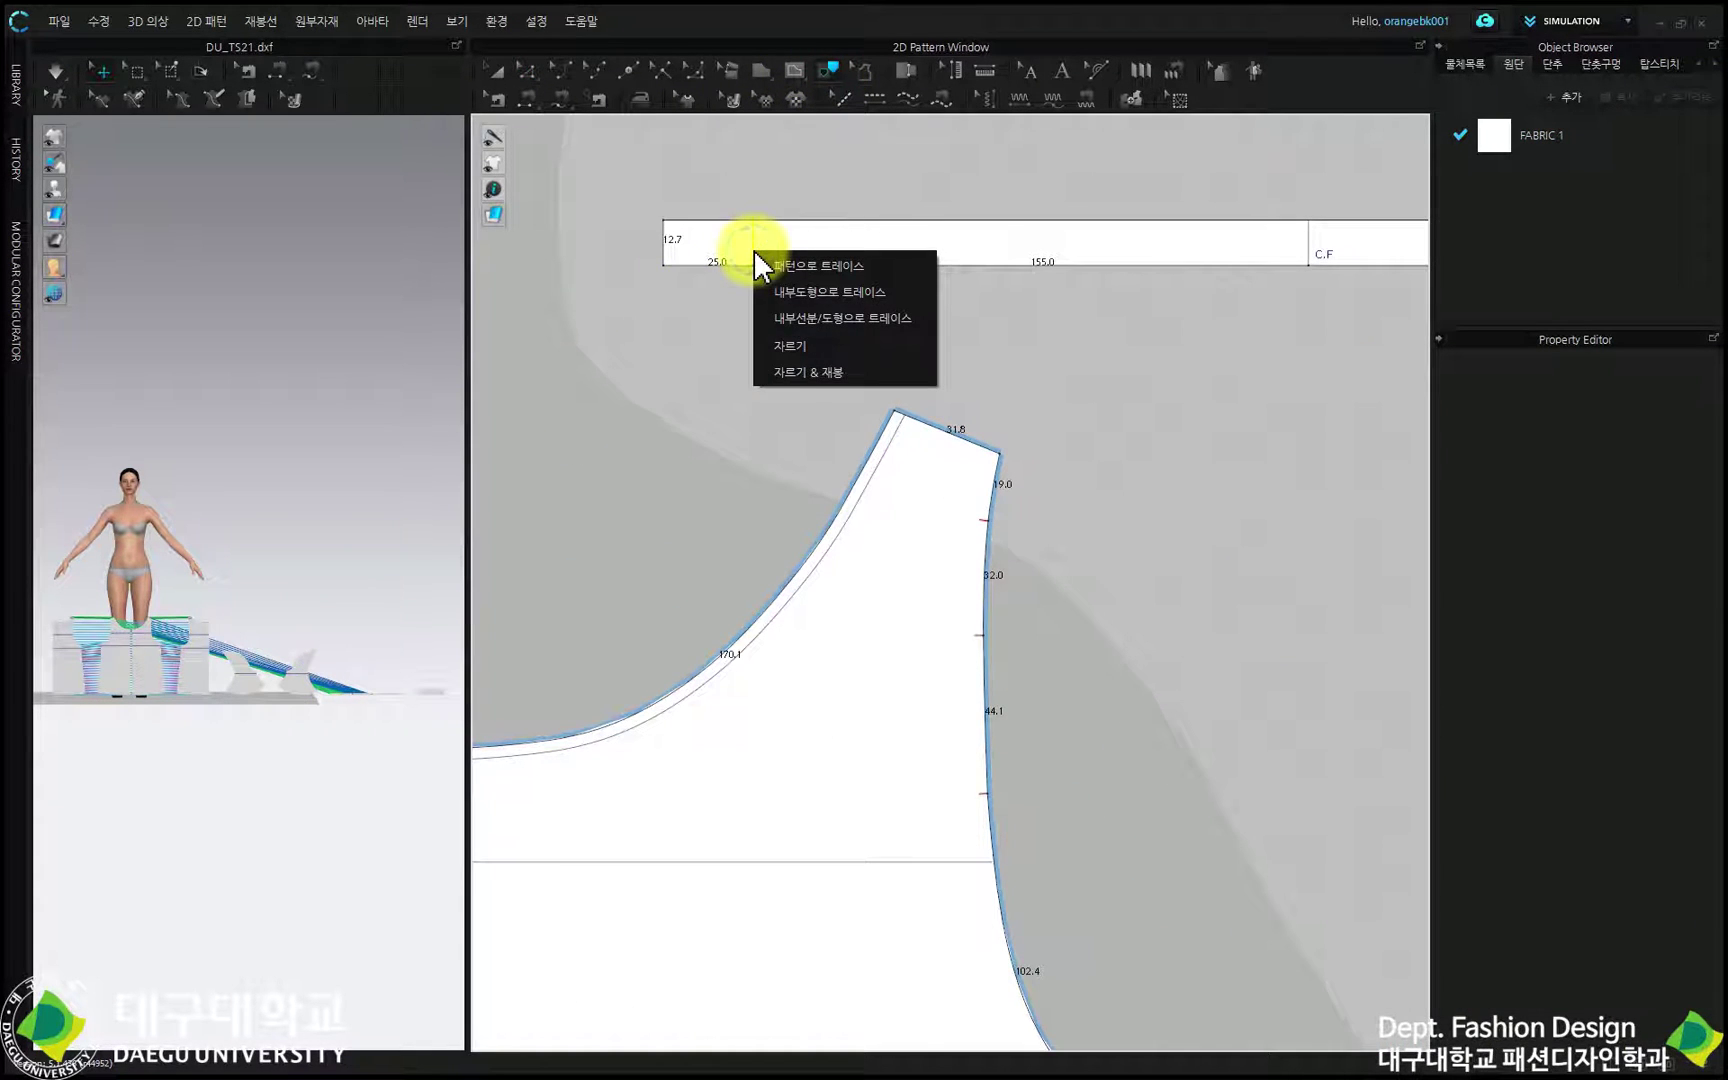
click(790, 347)
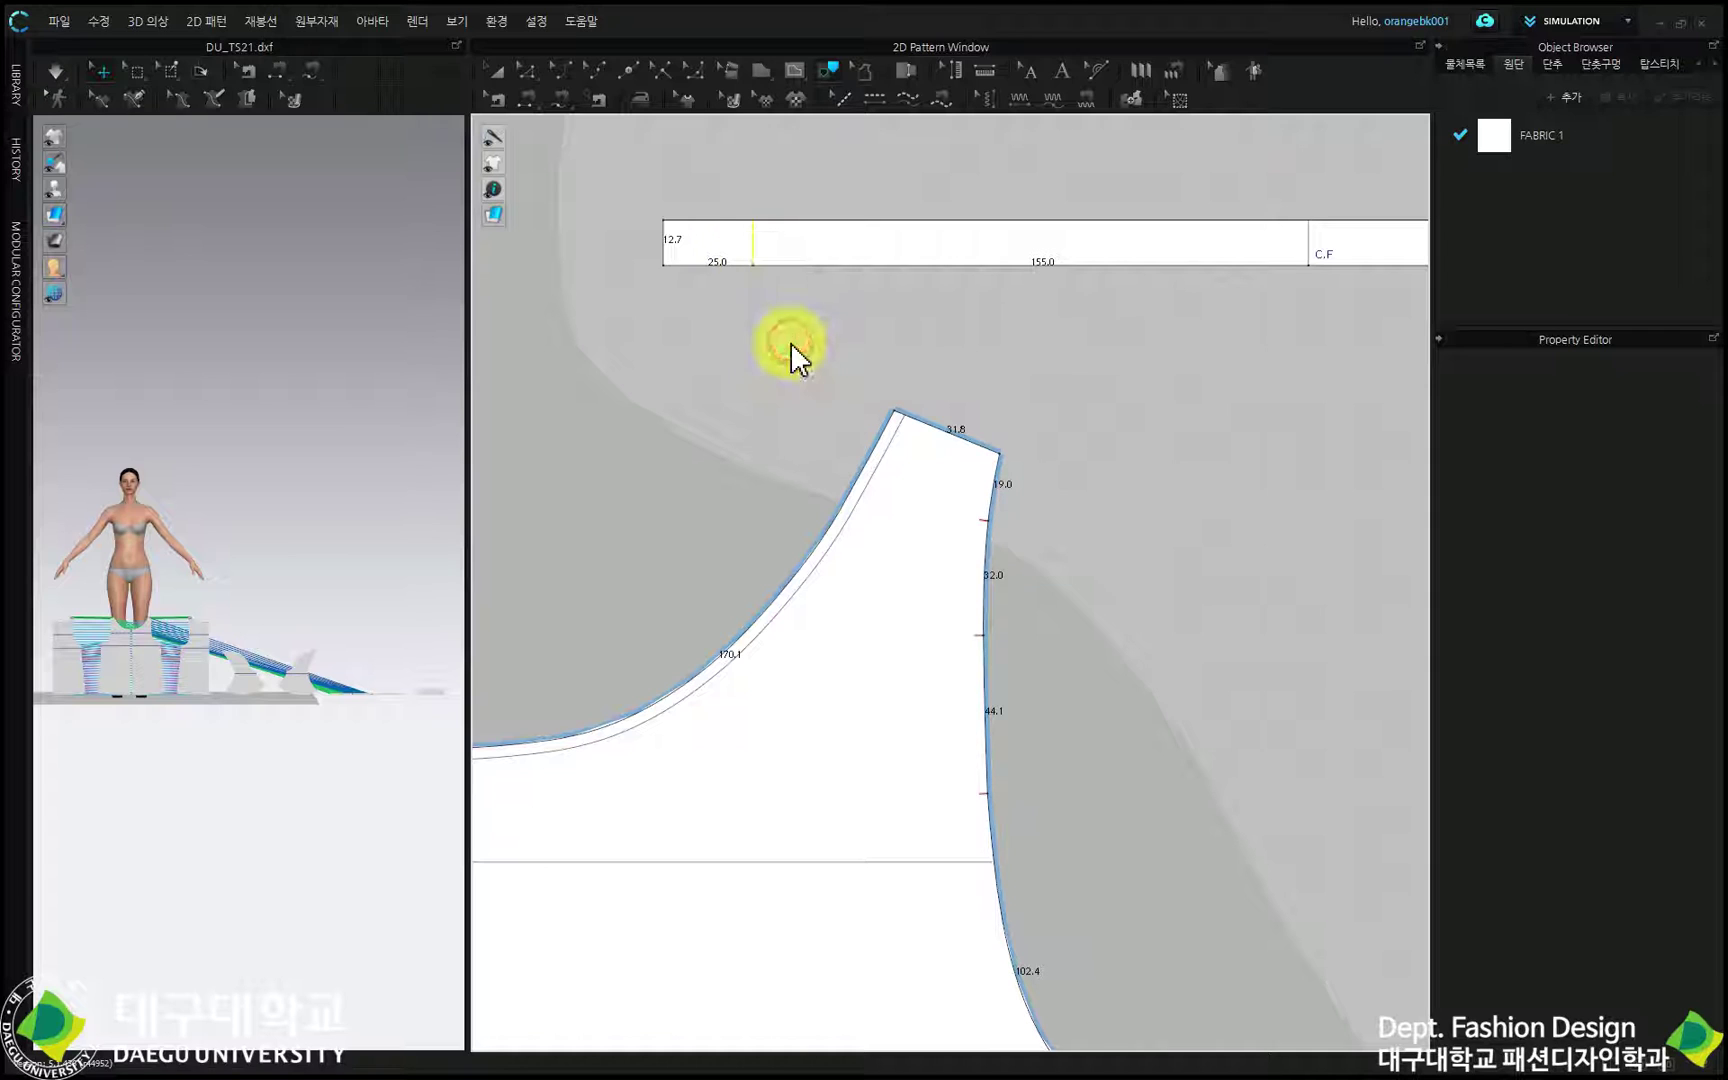
click(499, 76)
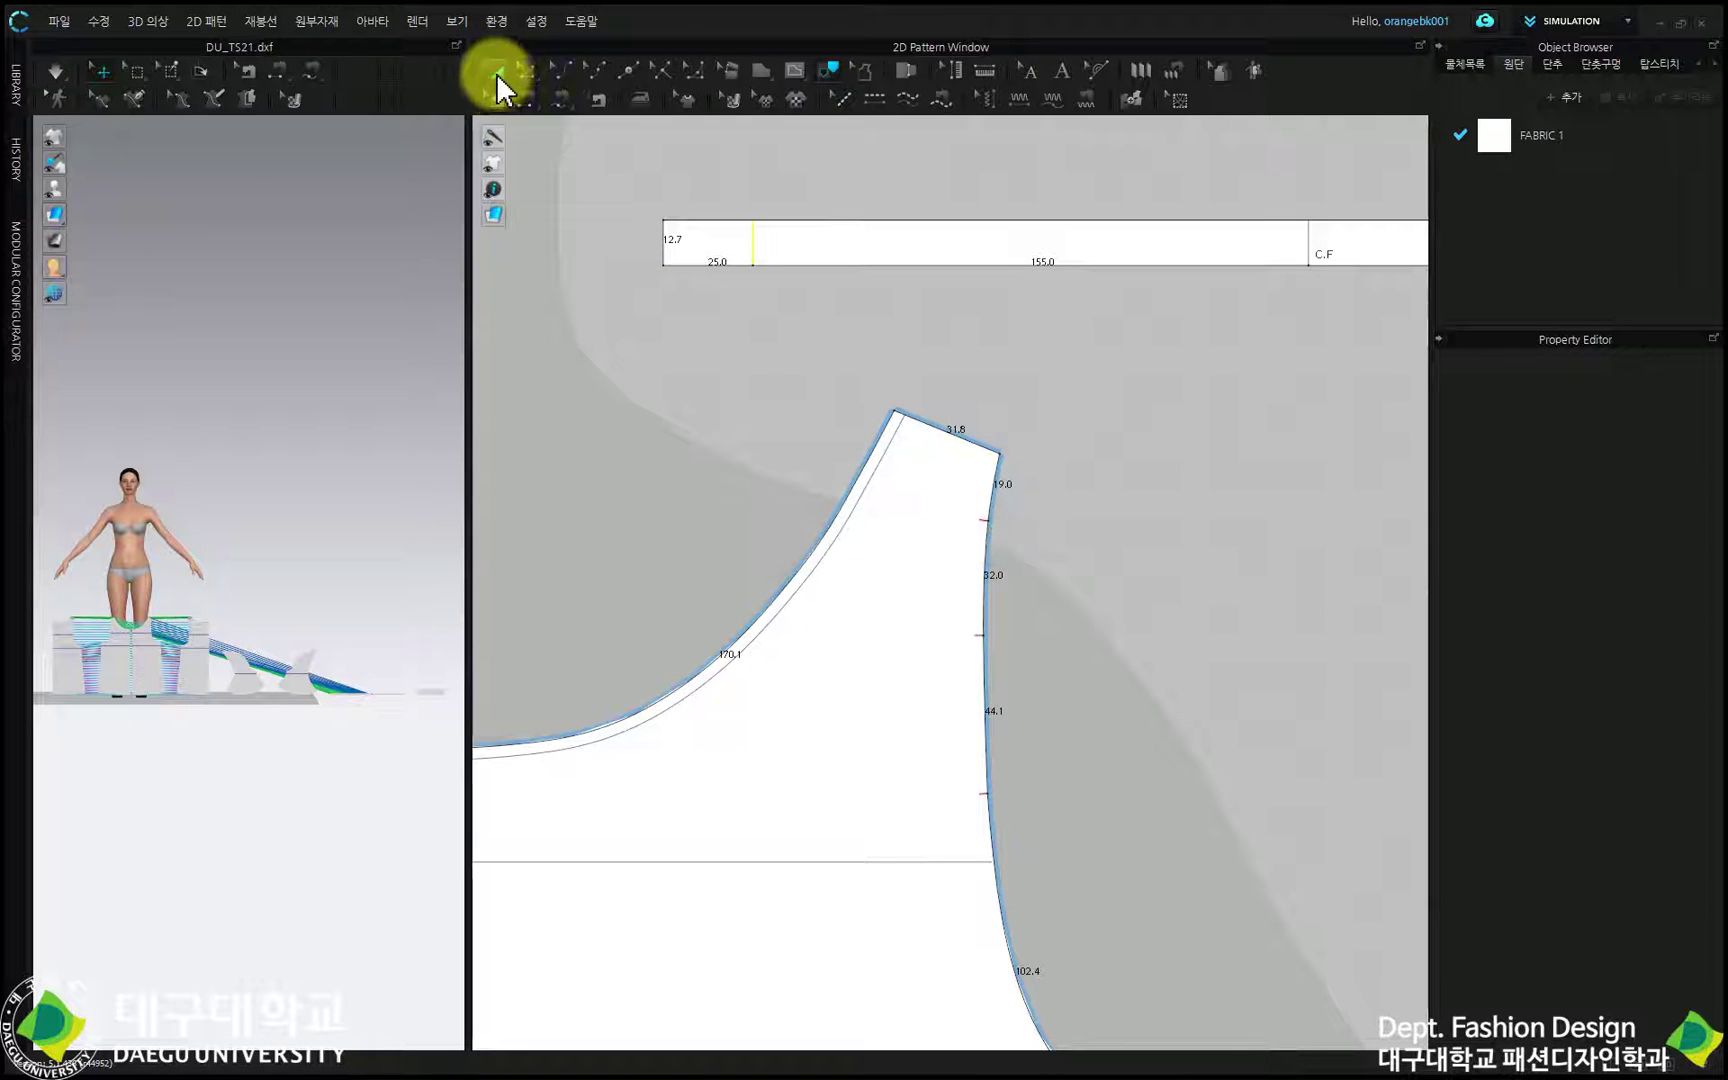
Move the cut-off 25 mm neck band section to the band's opposite end, beside the 120 mm segment.
scroll(725, 247, down, 6)
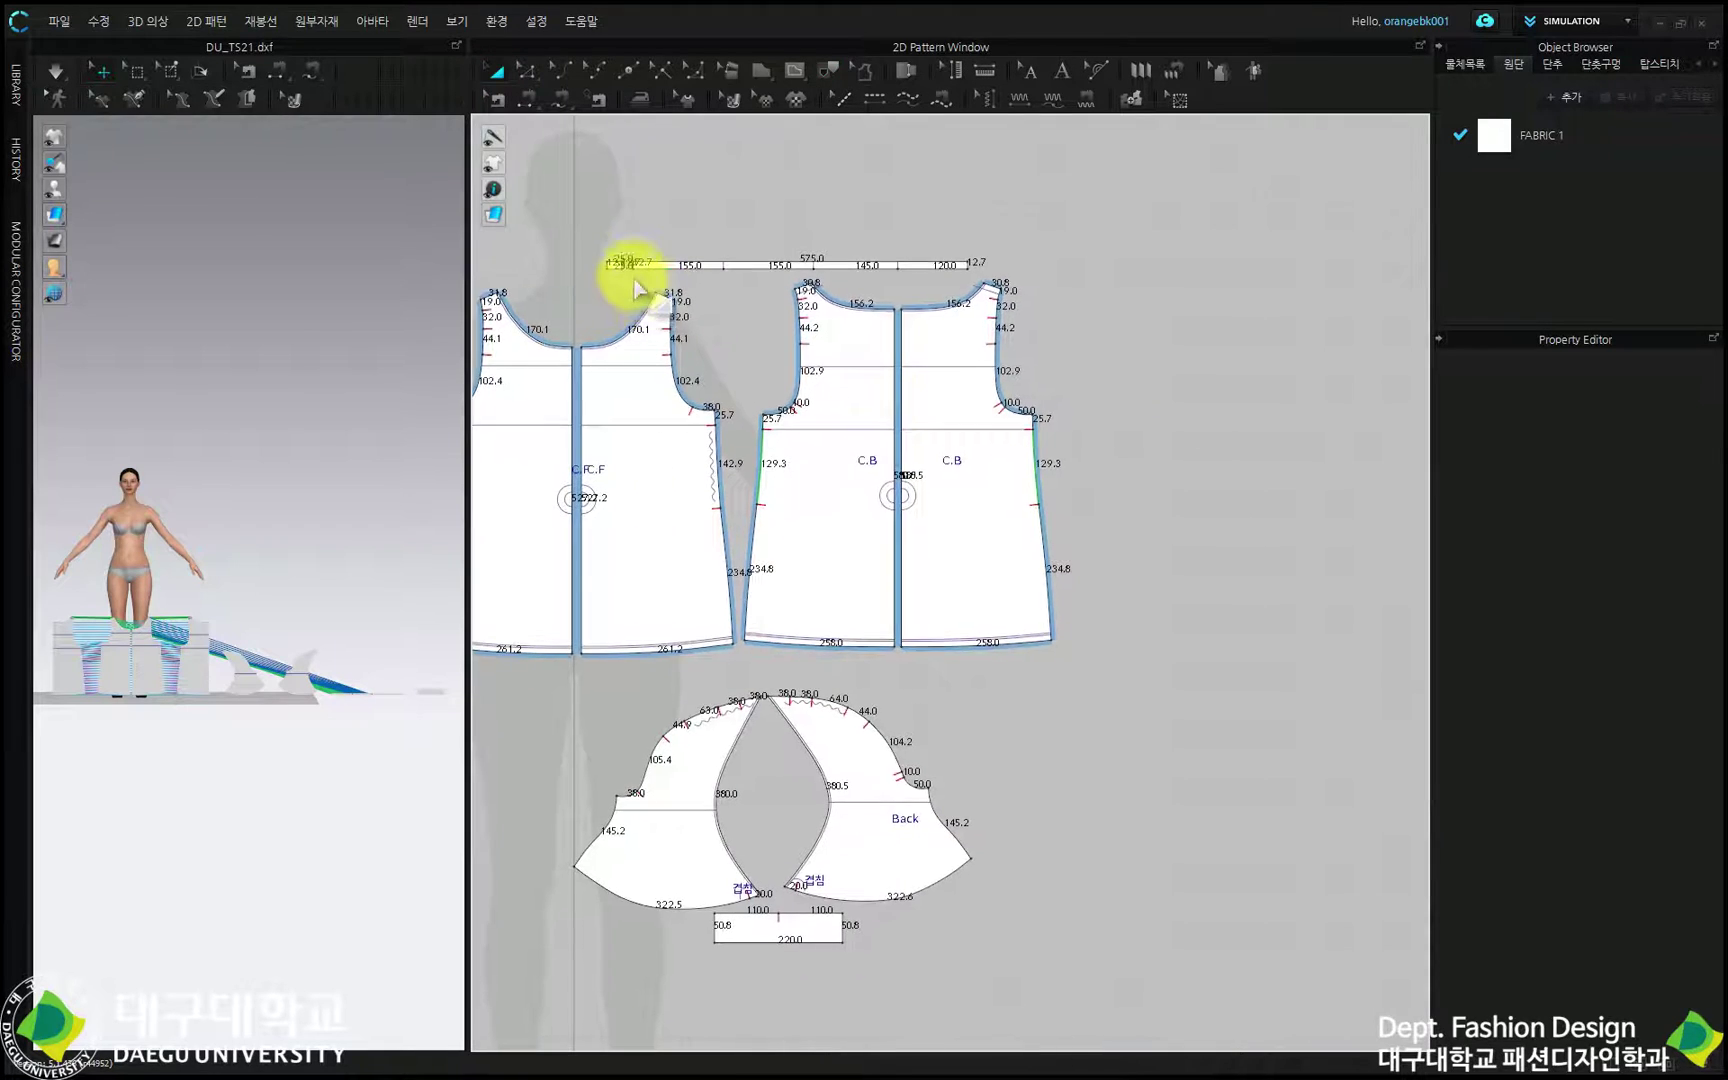
scroll(609, 258, up, 3)
click(914, 262)
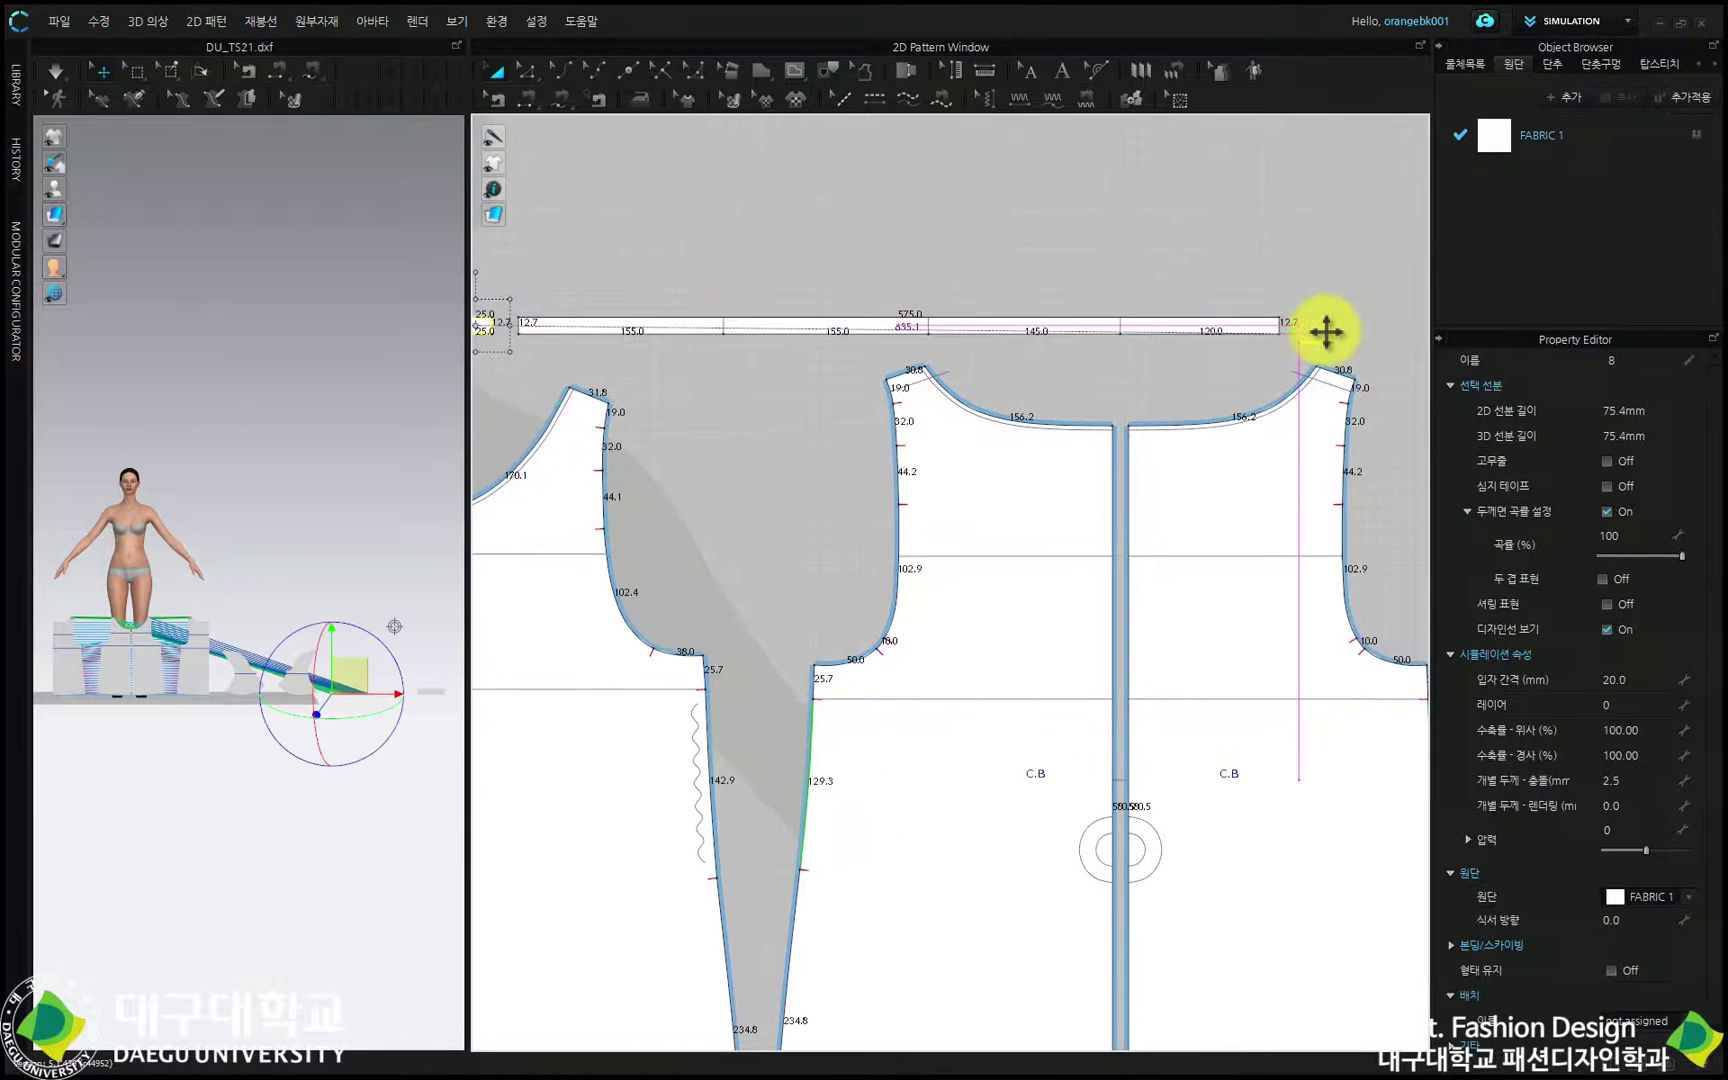
click(1305, 327)
scroll(1288, 400, up, 3)
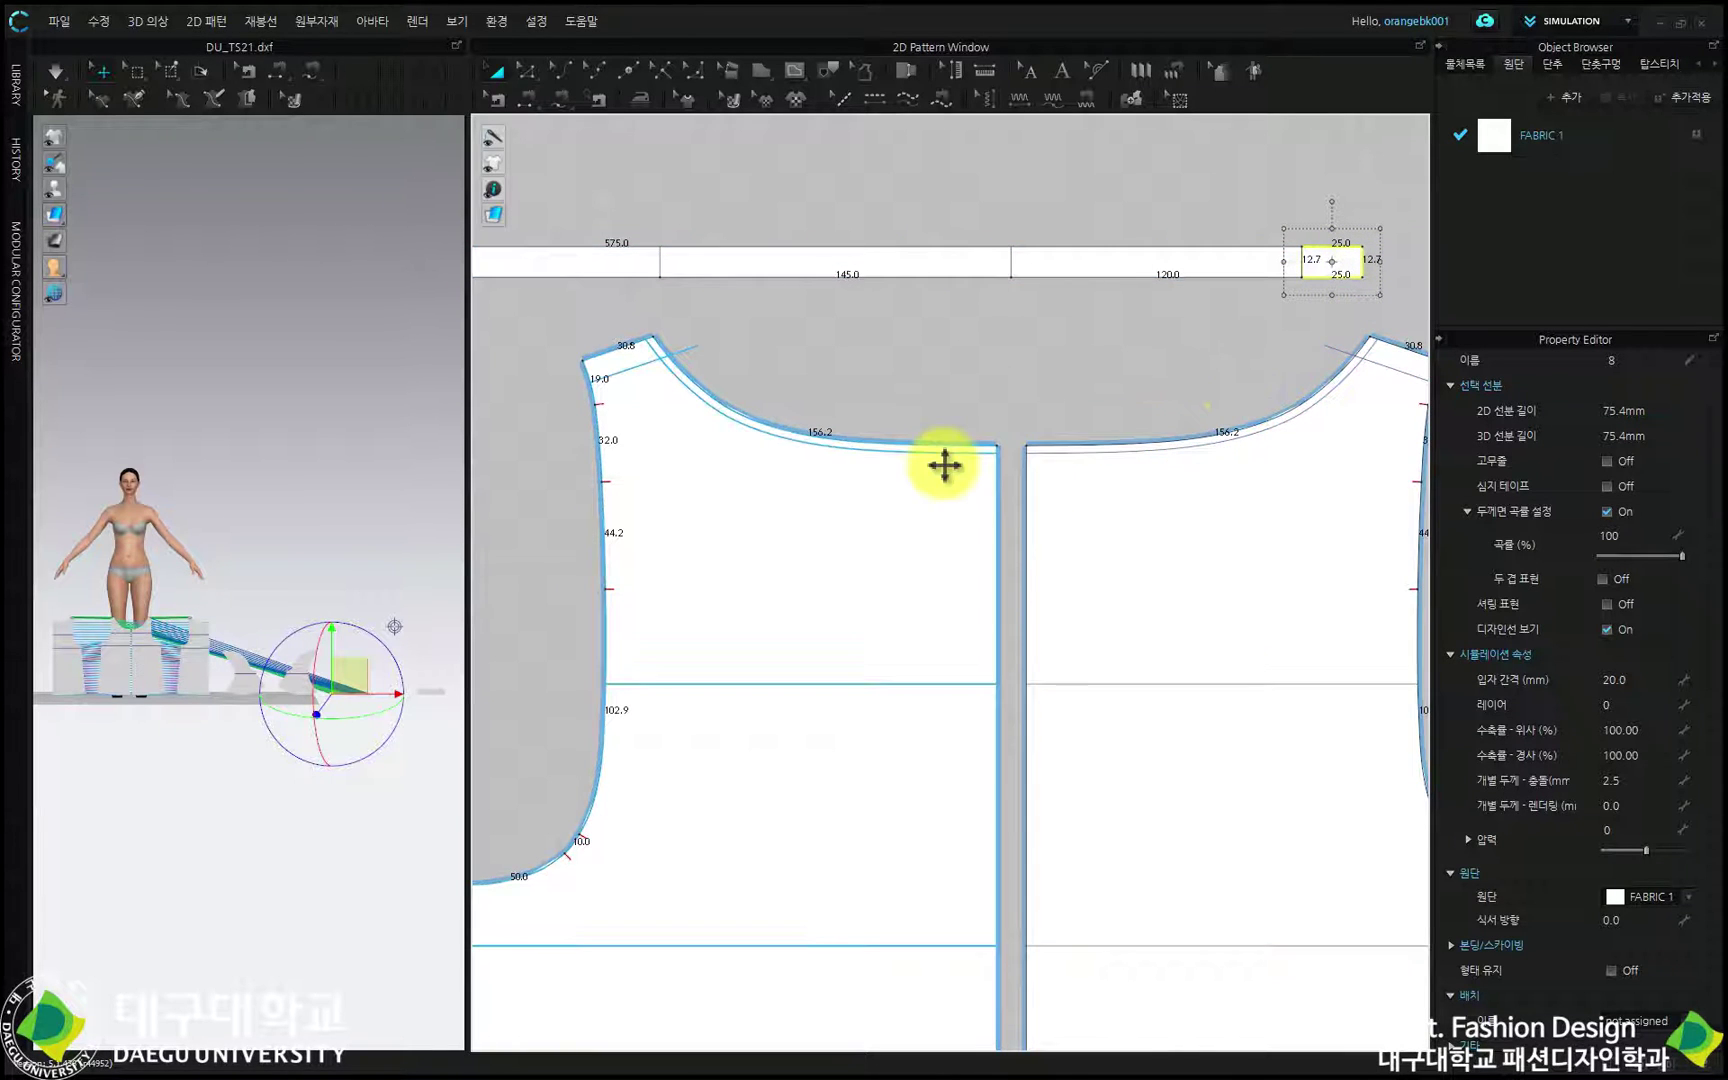
Compare the 25 mm section's end and lower edges with the back bodice's shoulder and neckline edges.
click(527, 70)
click(1303, 193)
click(1361, 262)
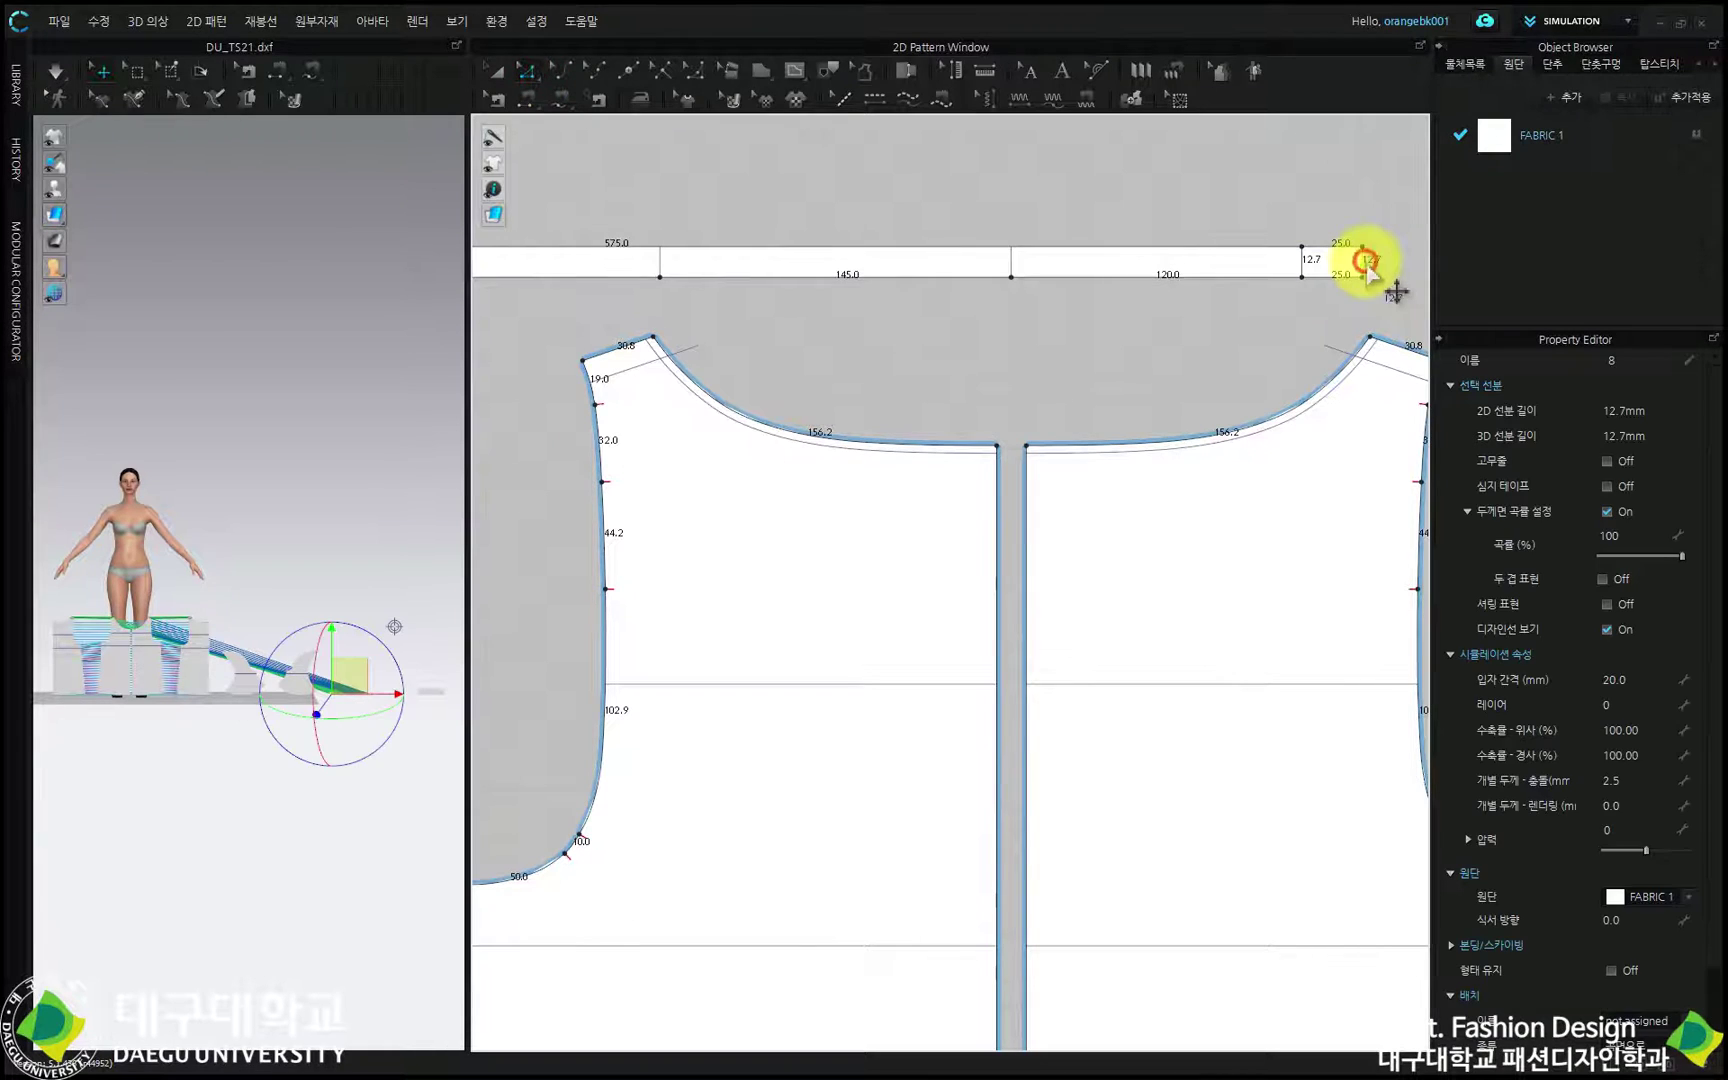
click(1378, 342)
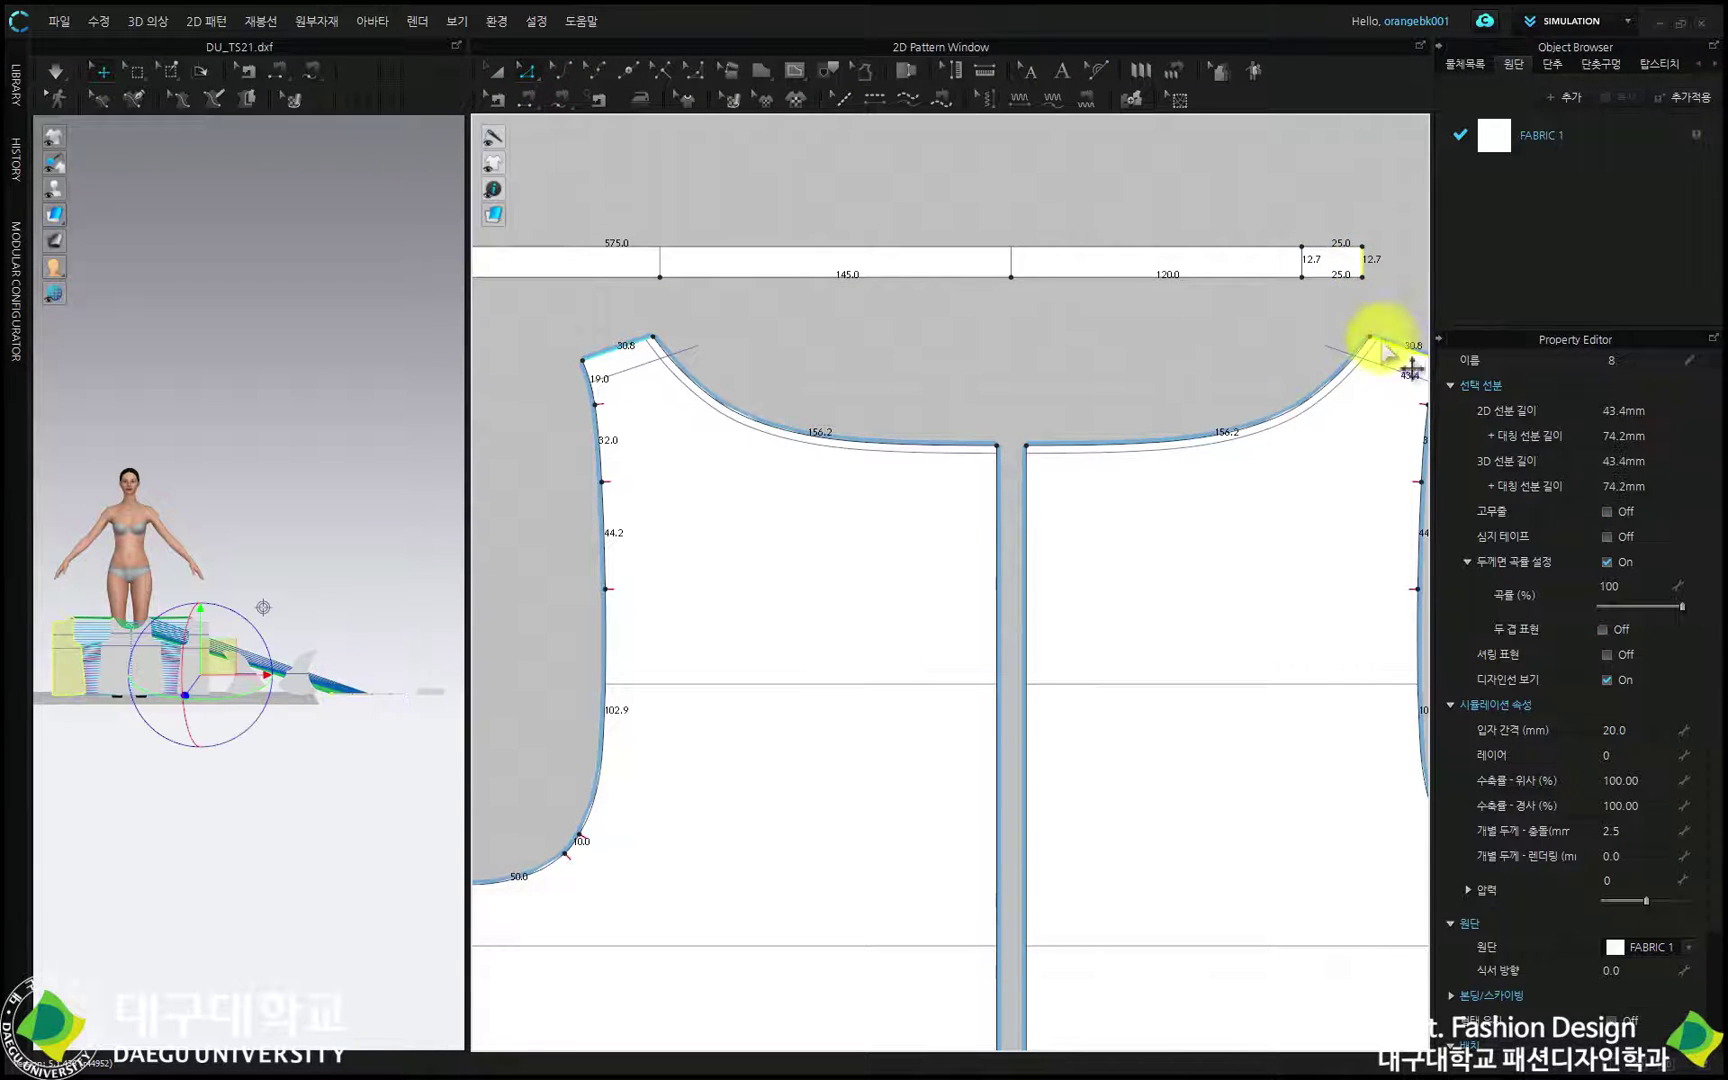
click(1362, 264)
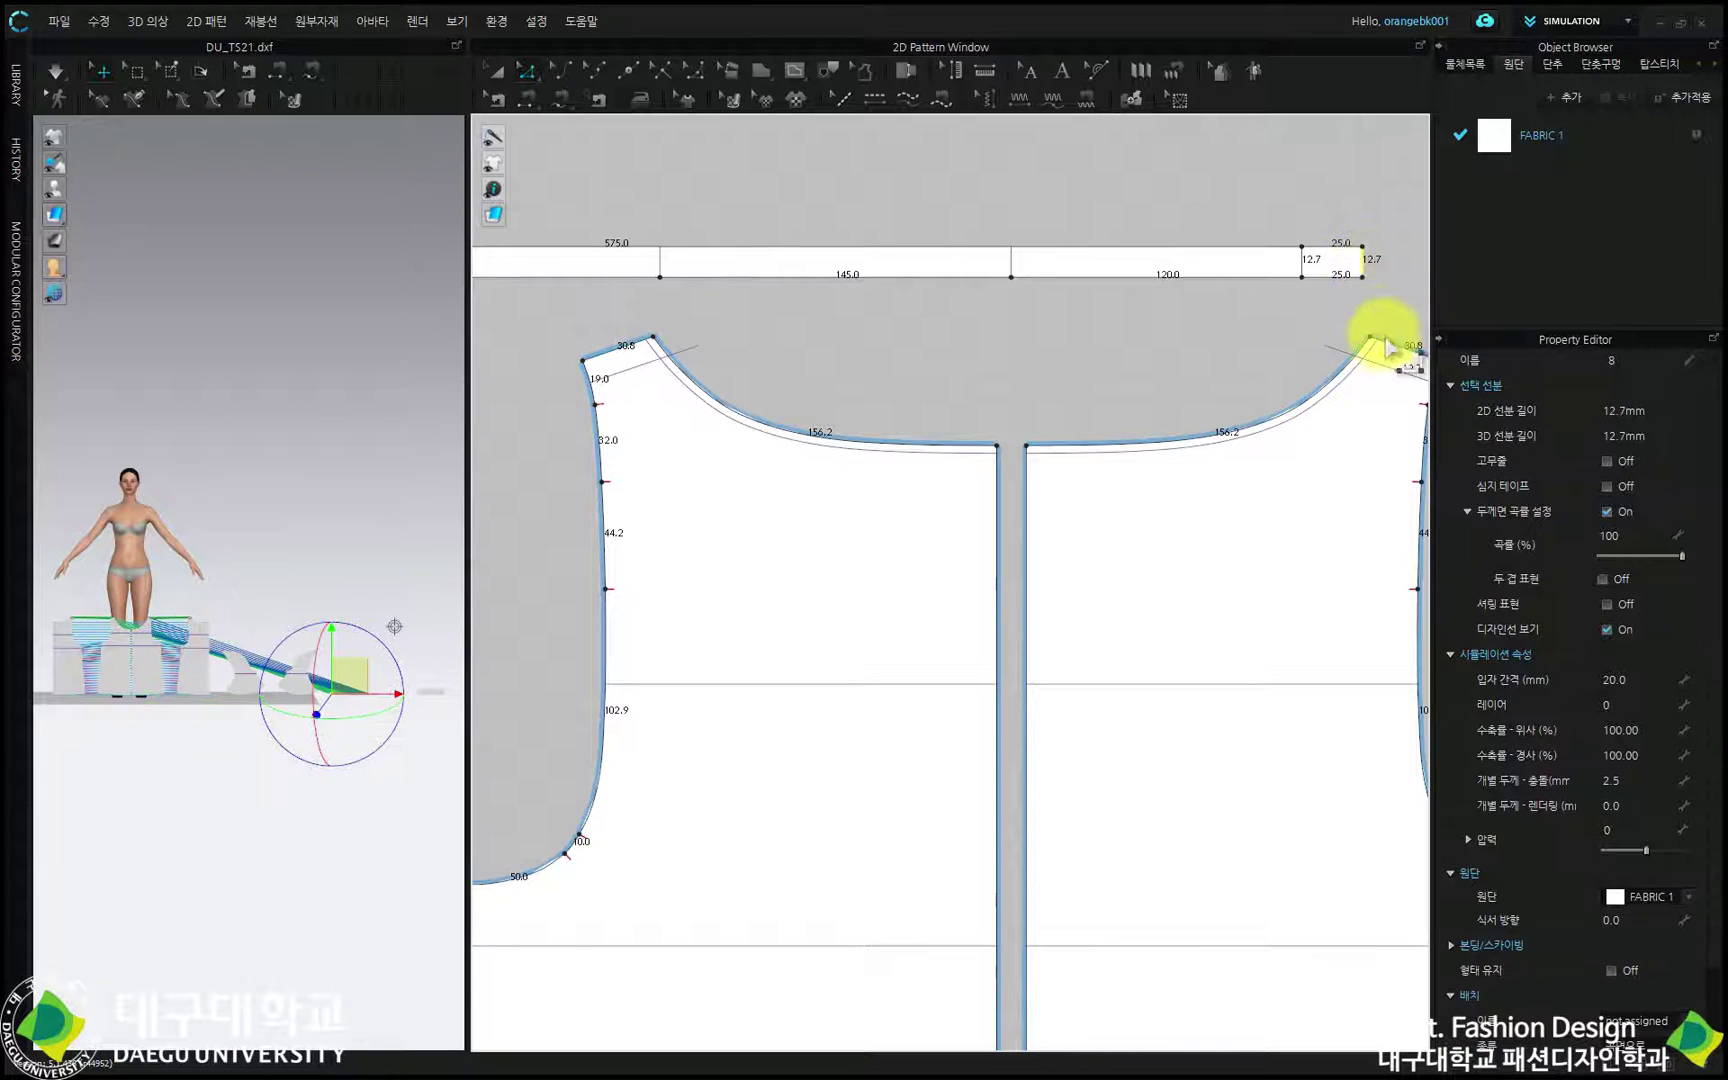
click(1384, 340)
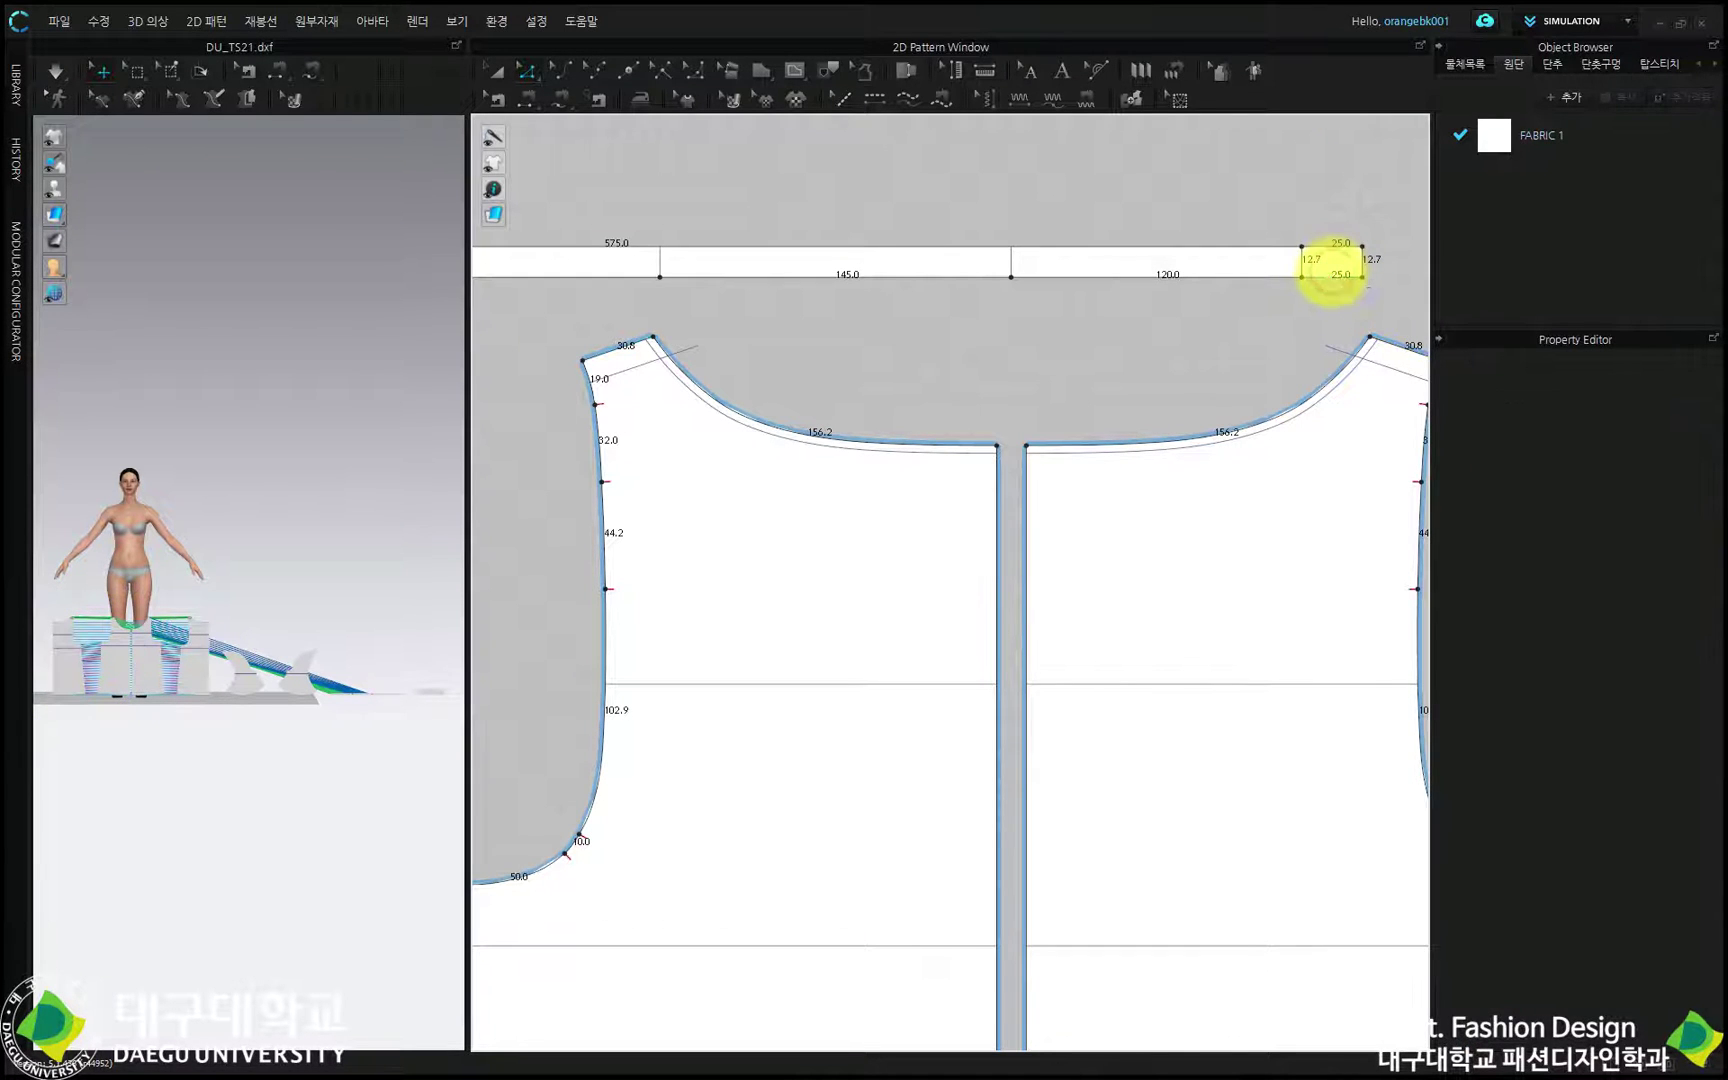
click(1332, 276)
click(1347, 360)
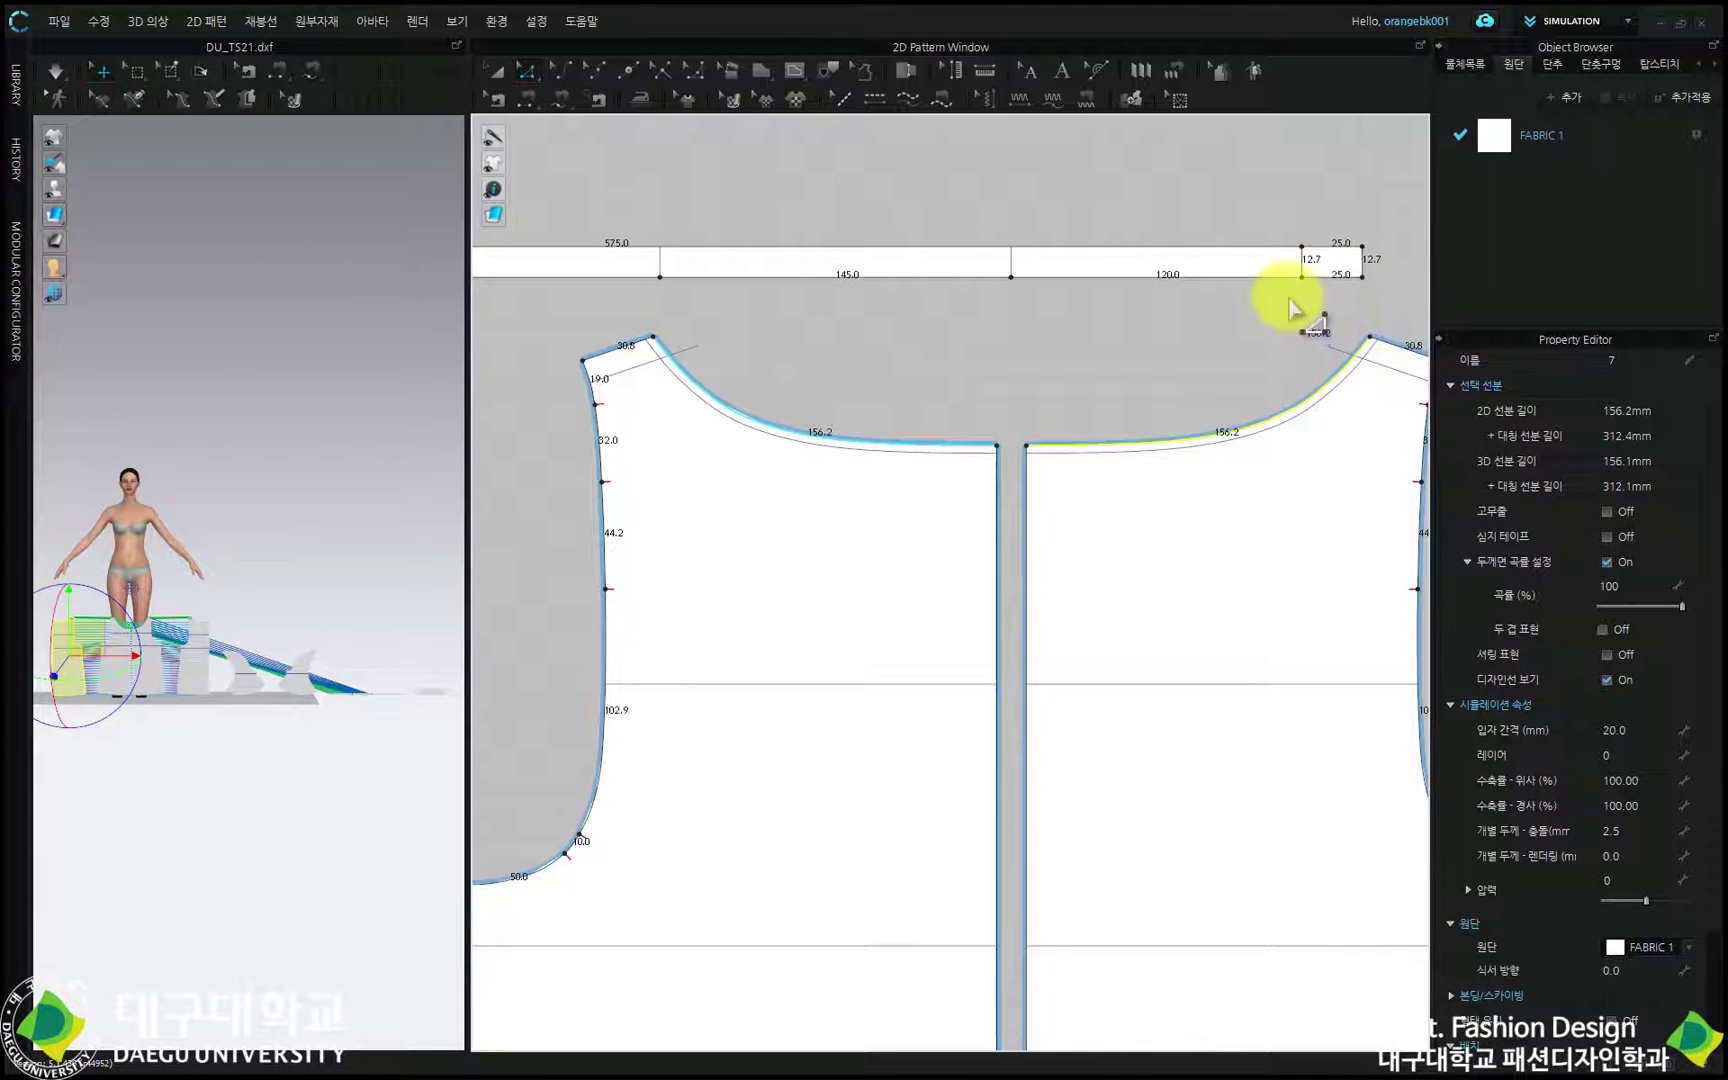
Shift the 25 mm section clear of the band's 120 mm end and return it to its original end beside the 155 mm segment.
click(497, 70)
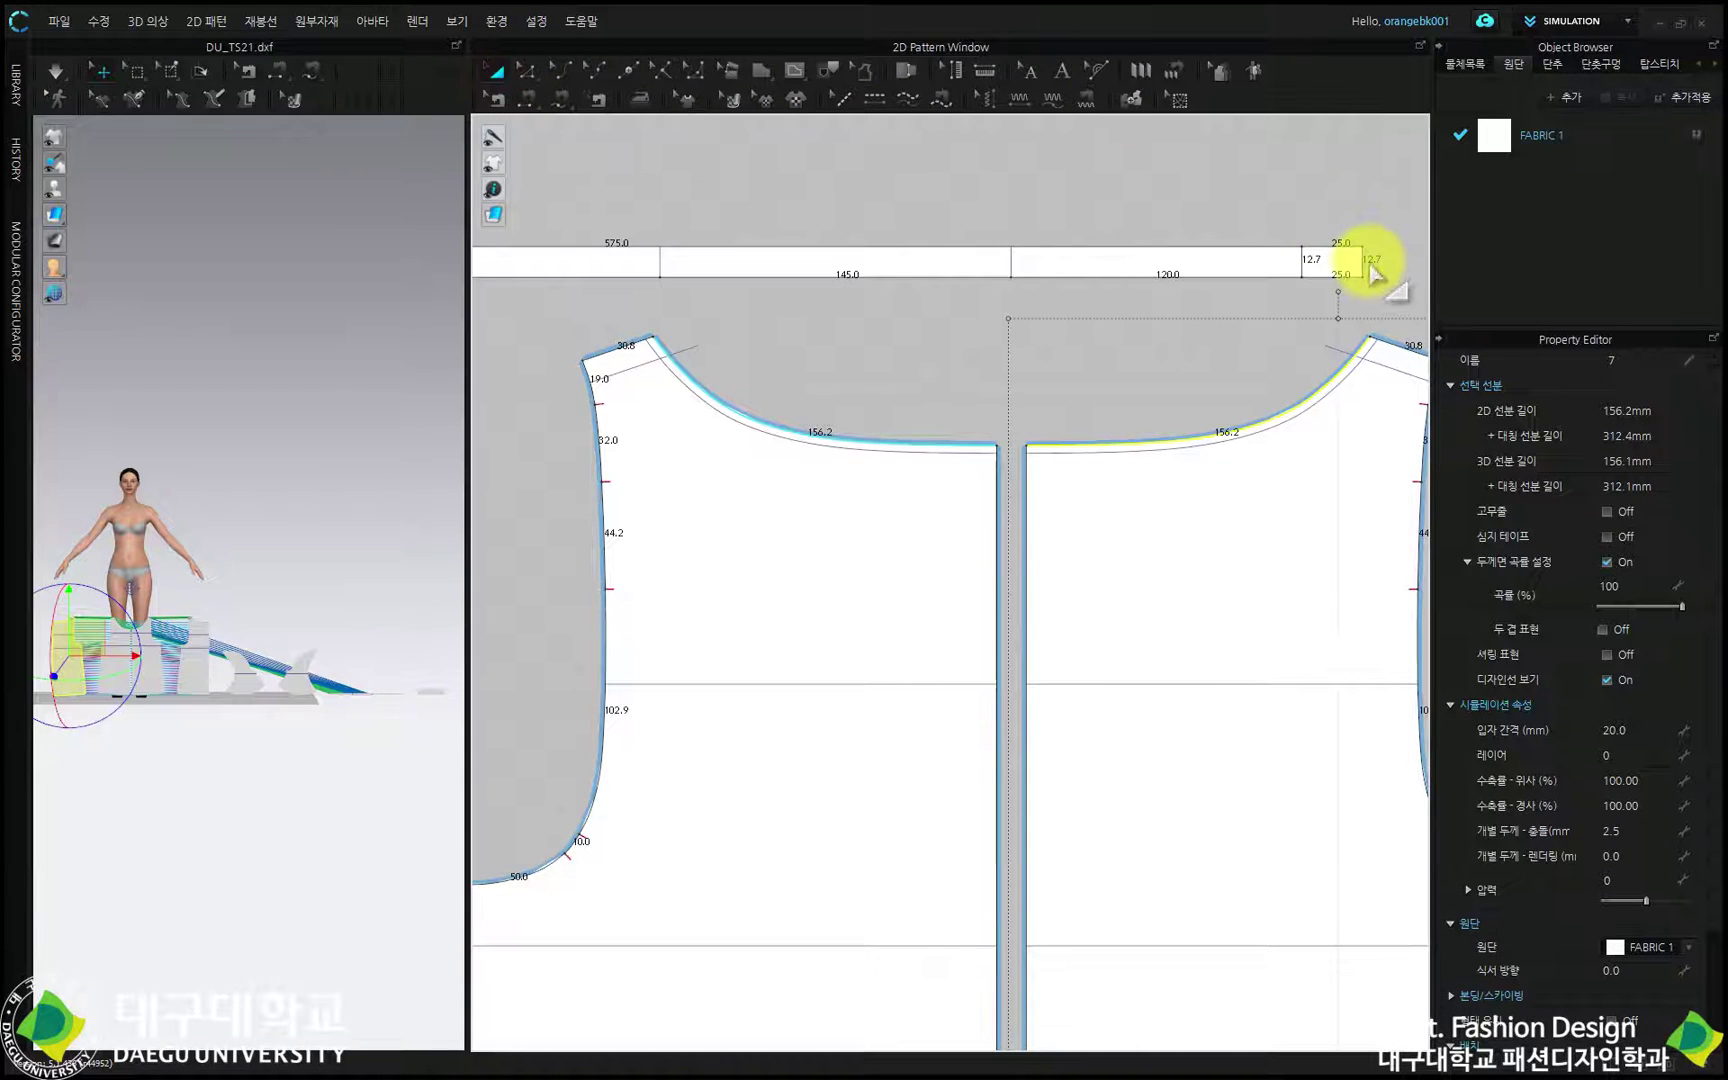
drag(1330, 267, 1387, 266)
click(1320, 308)
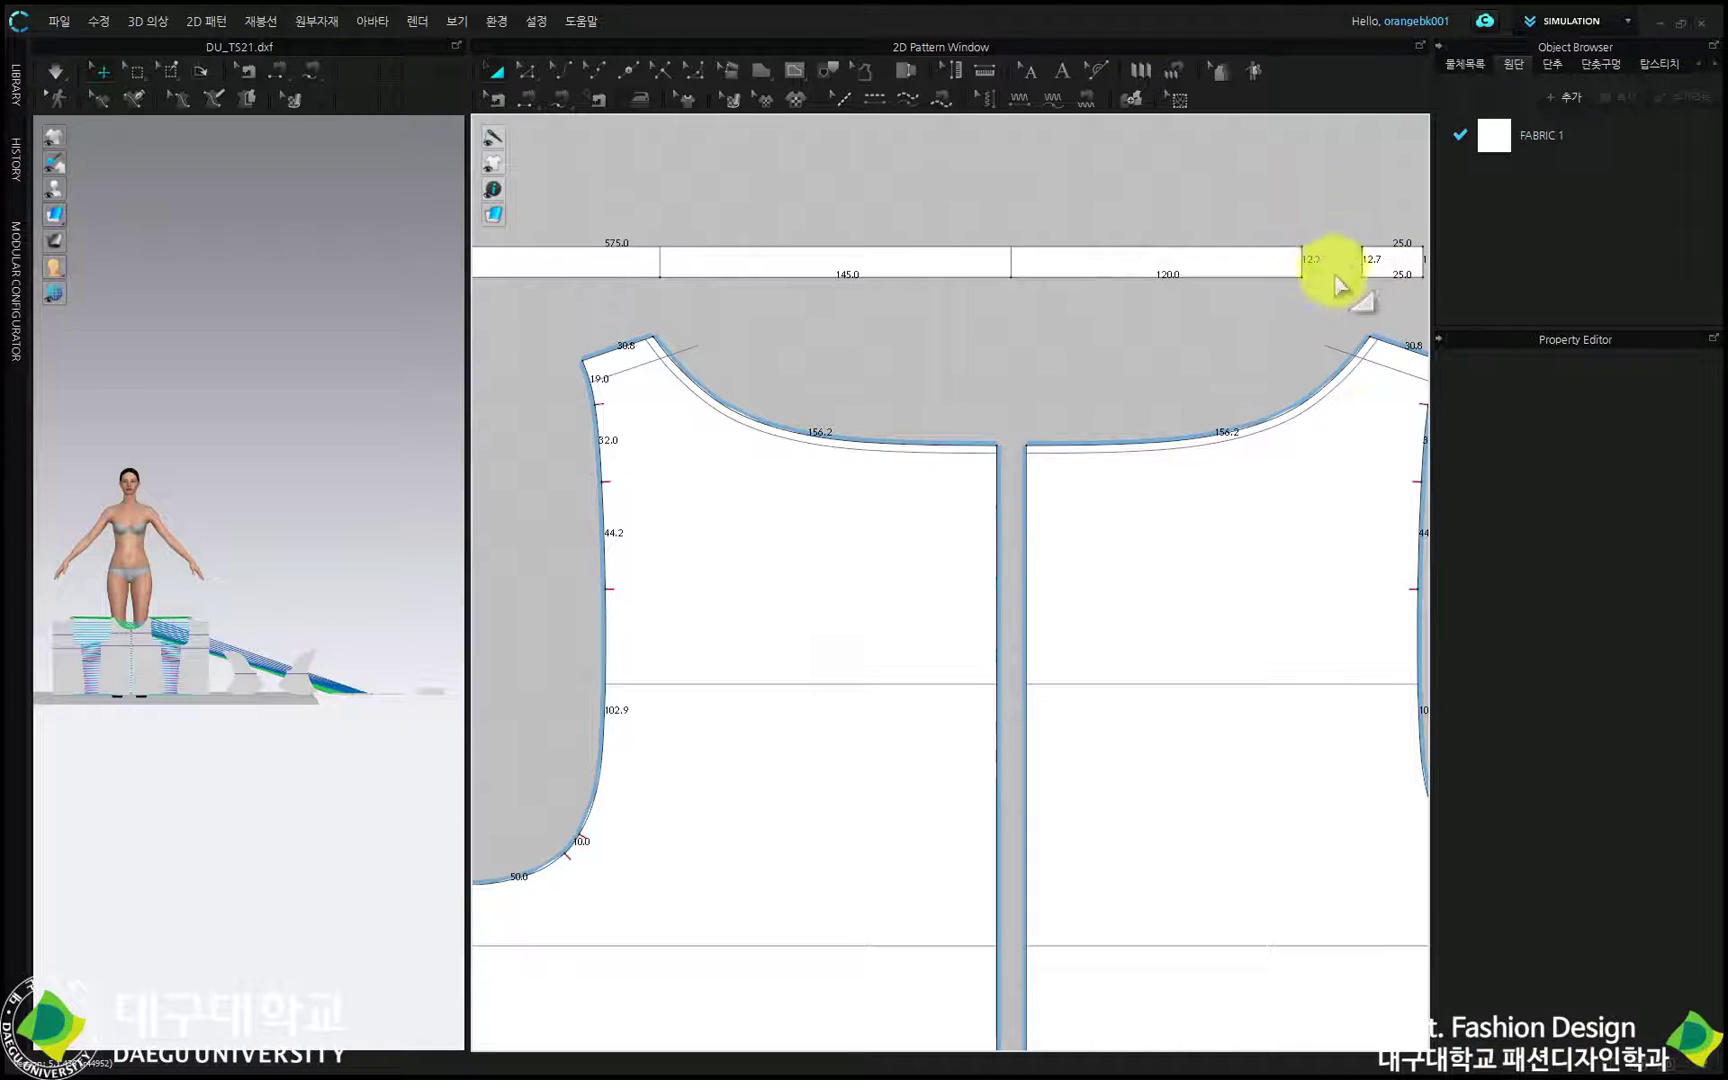
scroll(1396, 262, down, 5)
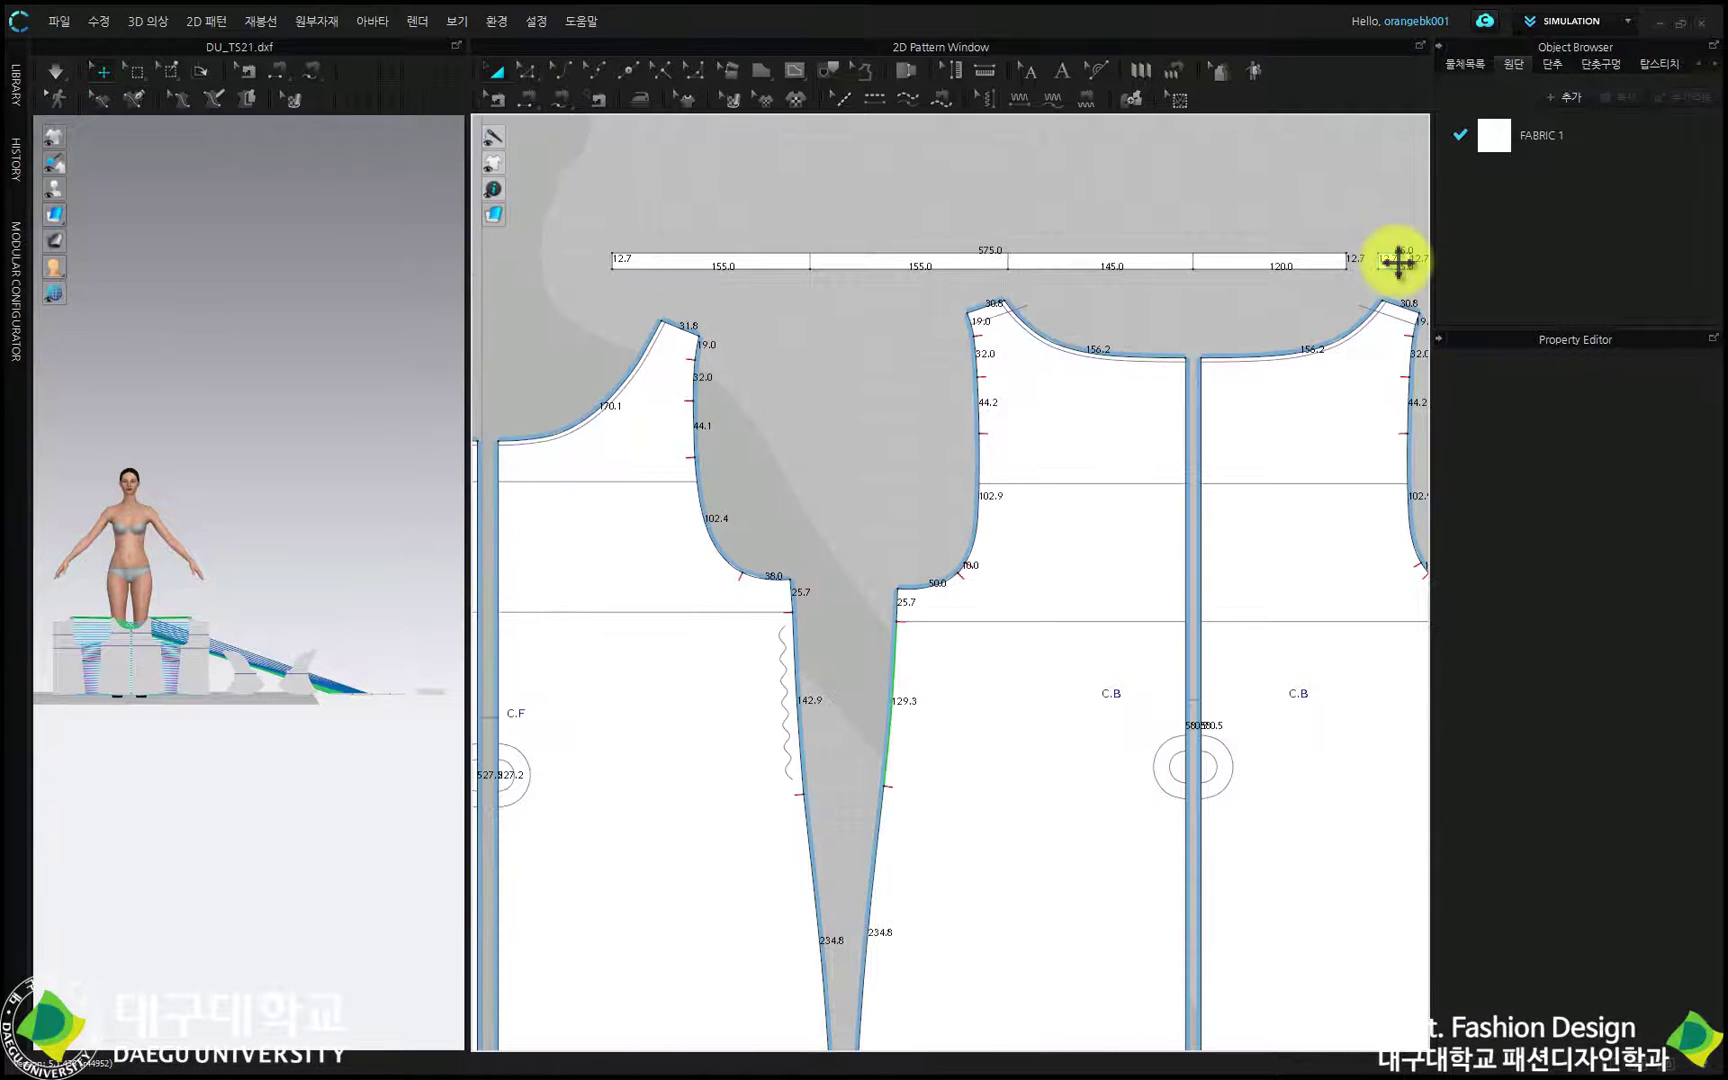
click(1395, 262)
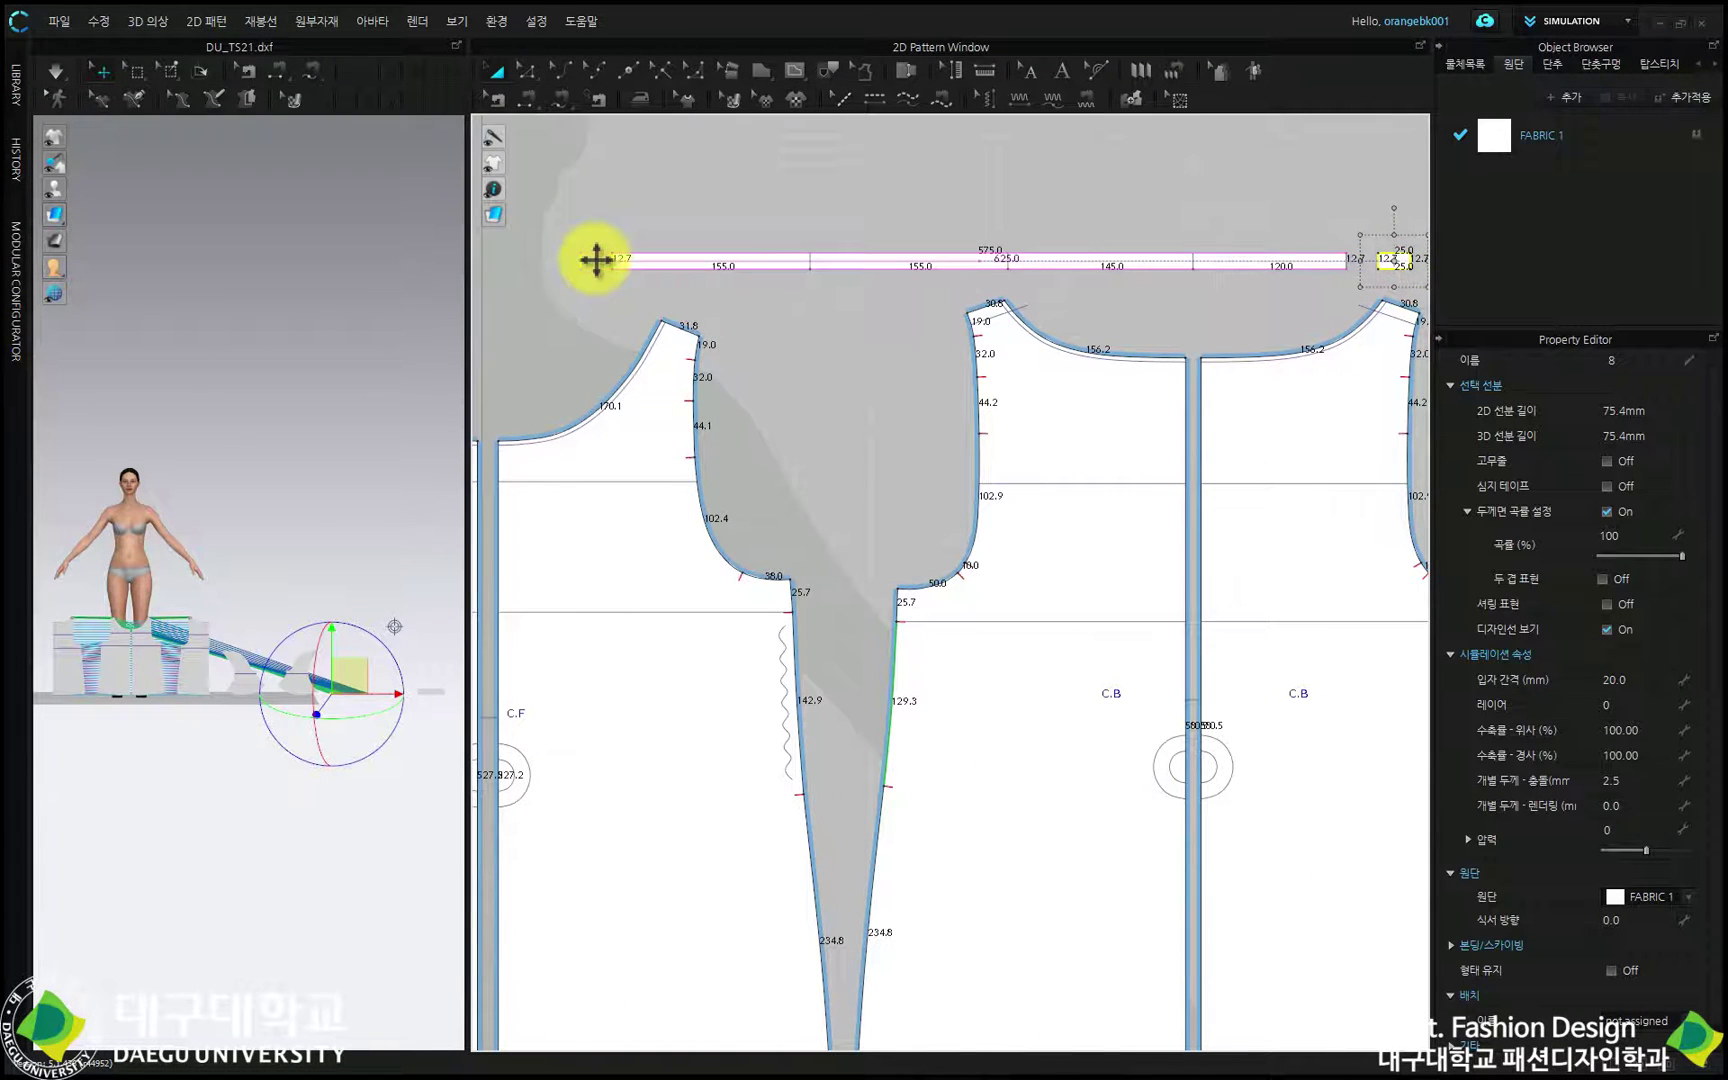
scroll(596, 260, up, 5)
click(752, 176)
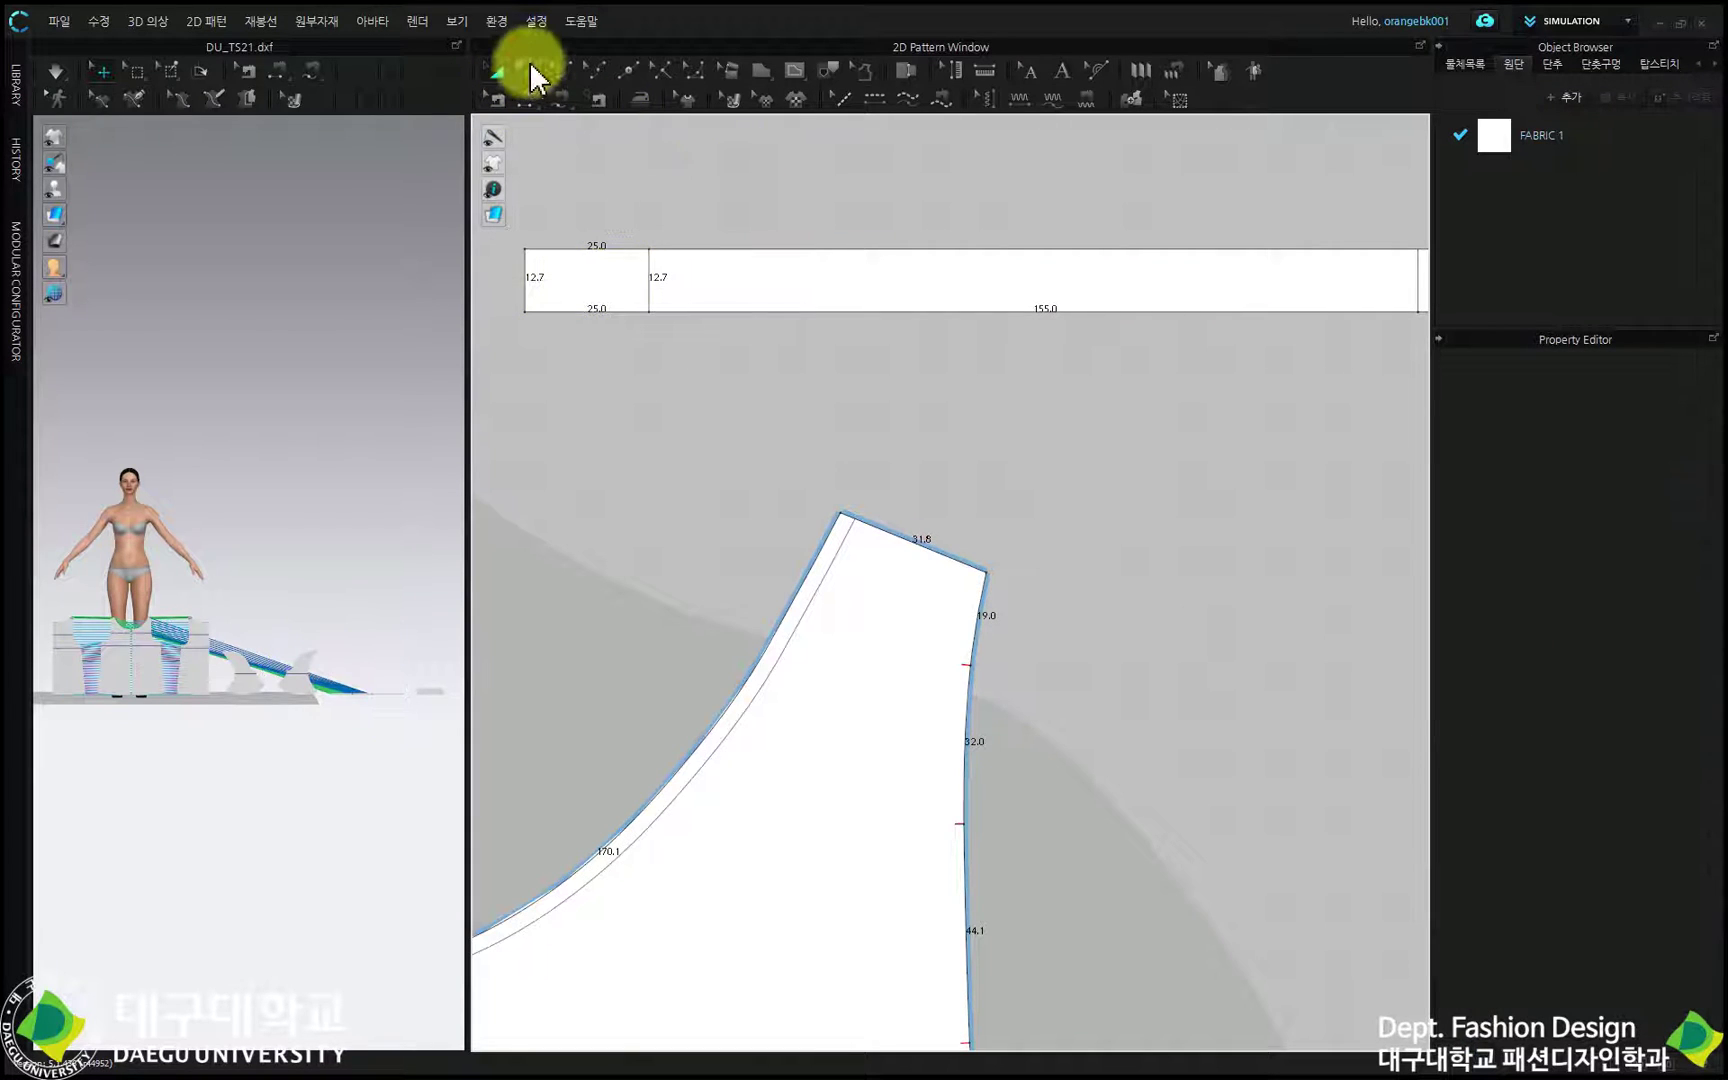
Undo the moves and the cut of the 25 mm section so the neck band is one piece again.
scroll(722, 298, down, 4)
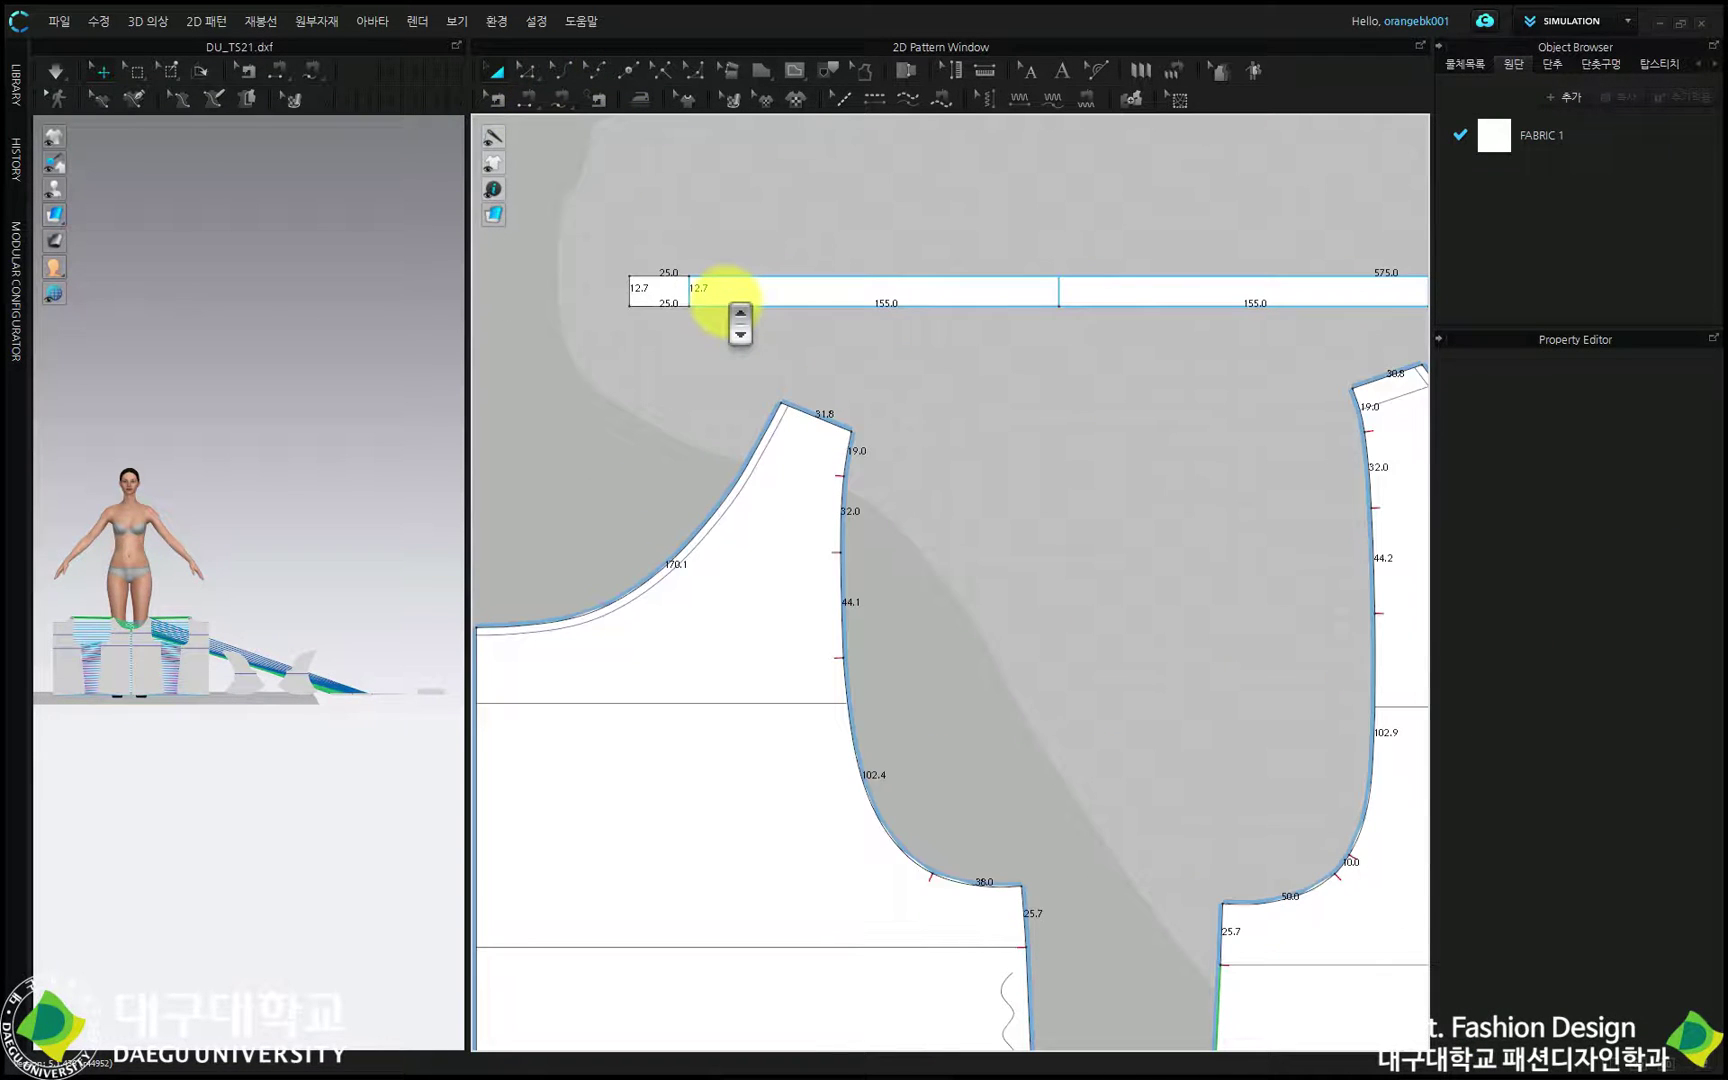
click(722, 298)
scroll(722, 298, down, 2)
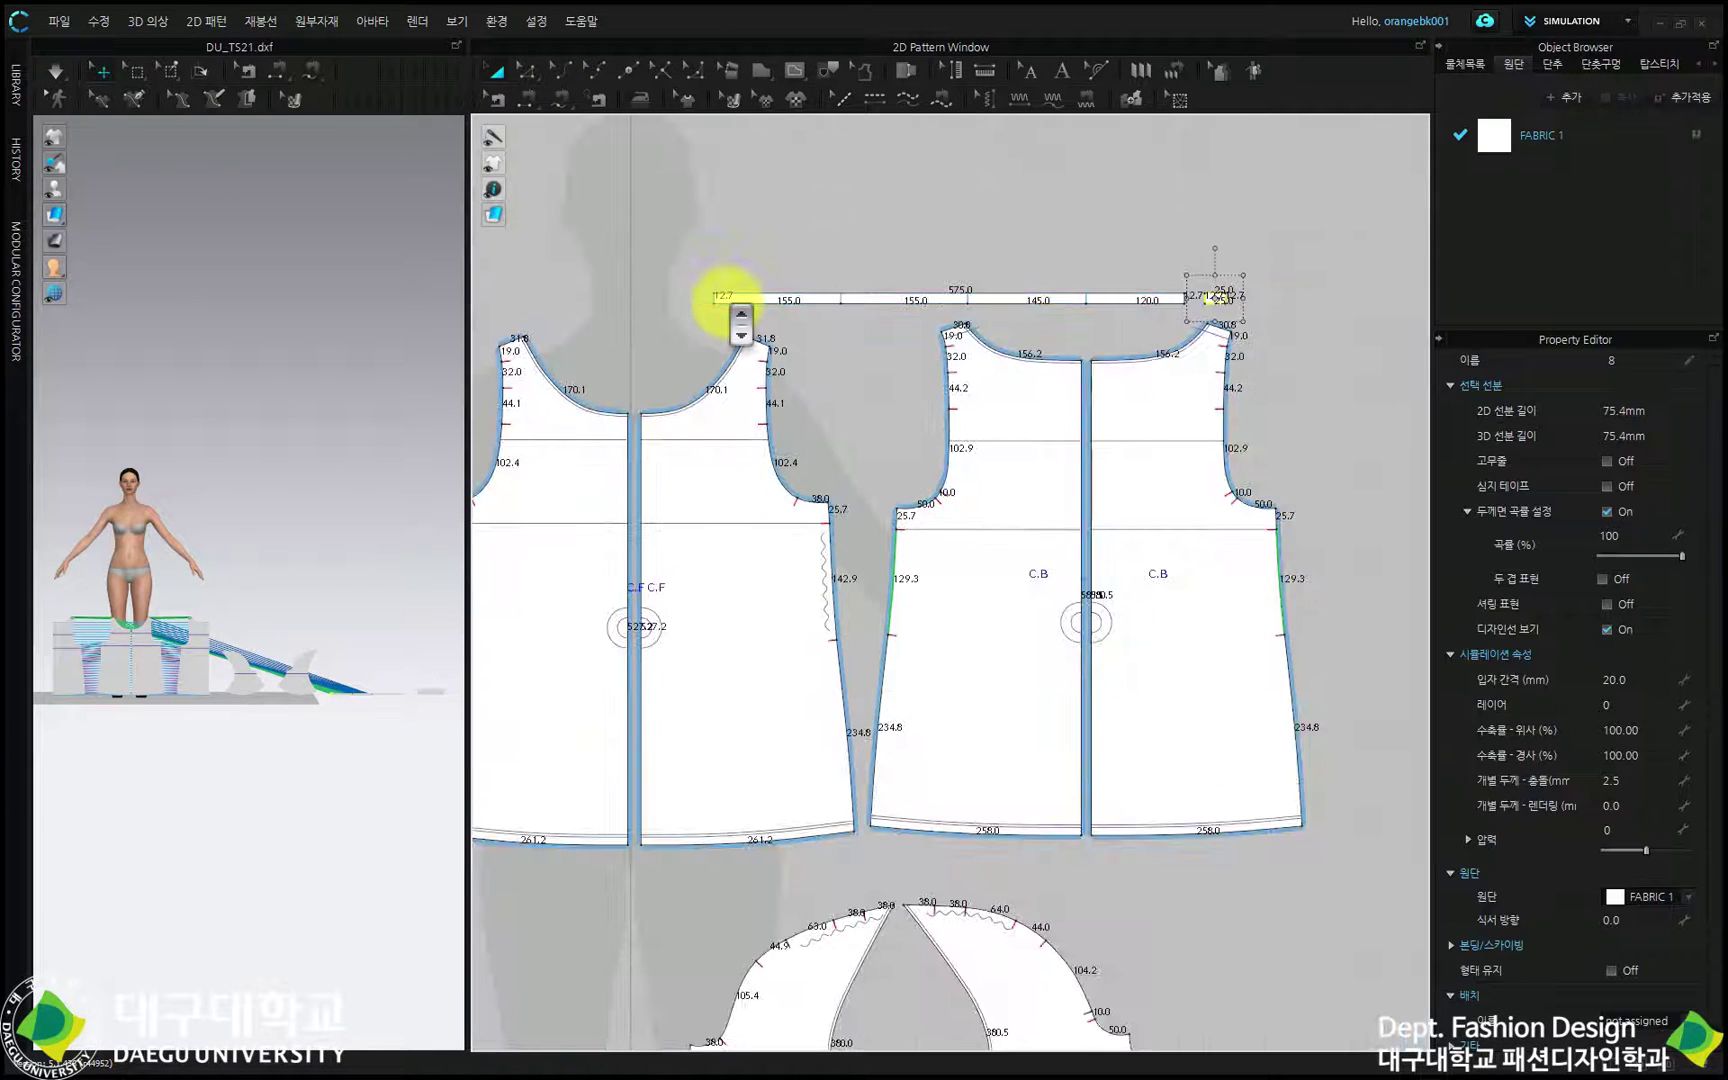
click(1165, 354)
click(1195, 299)
click(1200, 316)
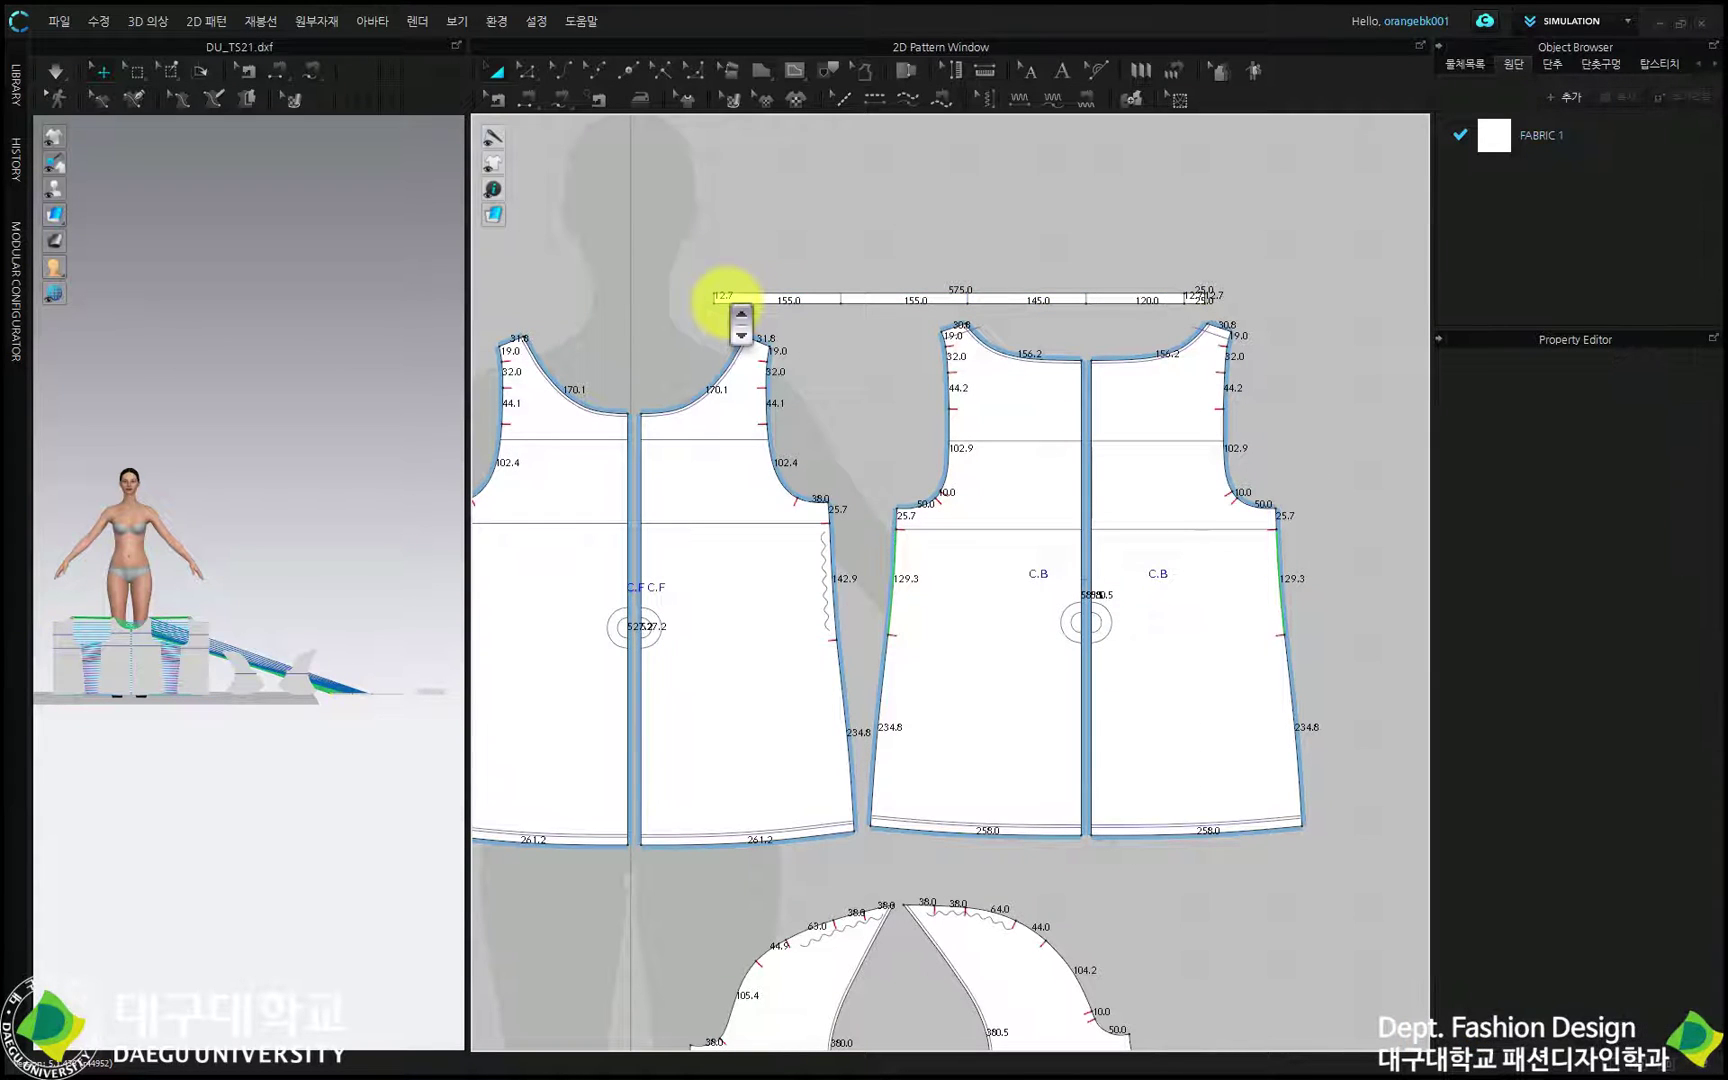
click(1218, 326)
click(1196, 299)
click(1218, 326)
click(1196, 299)
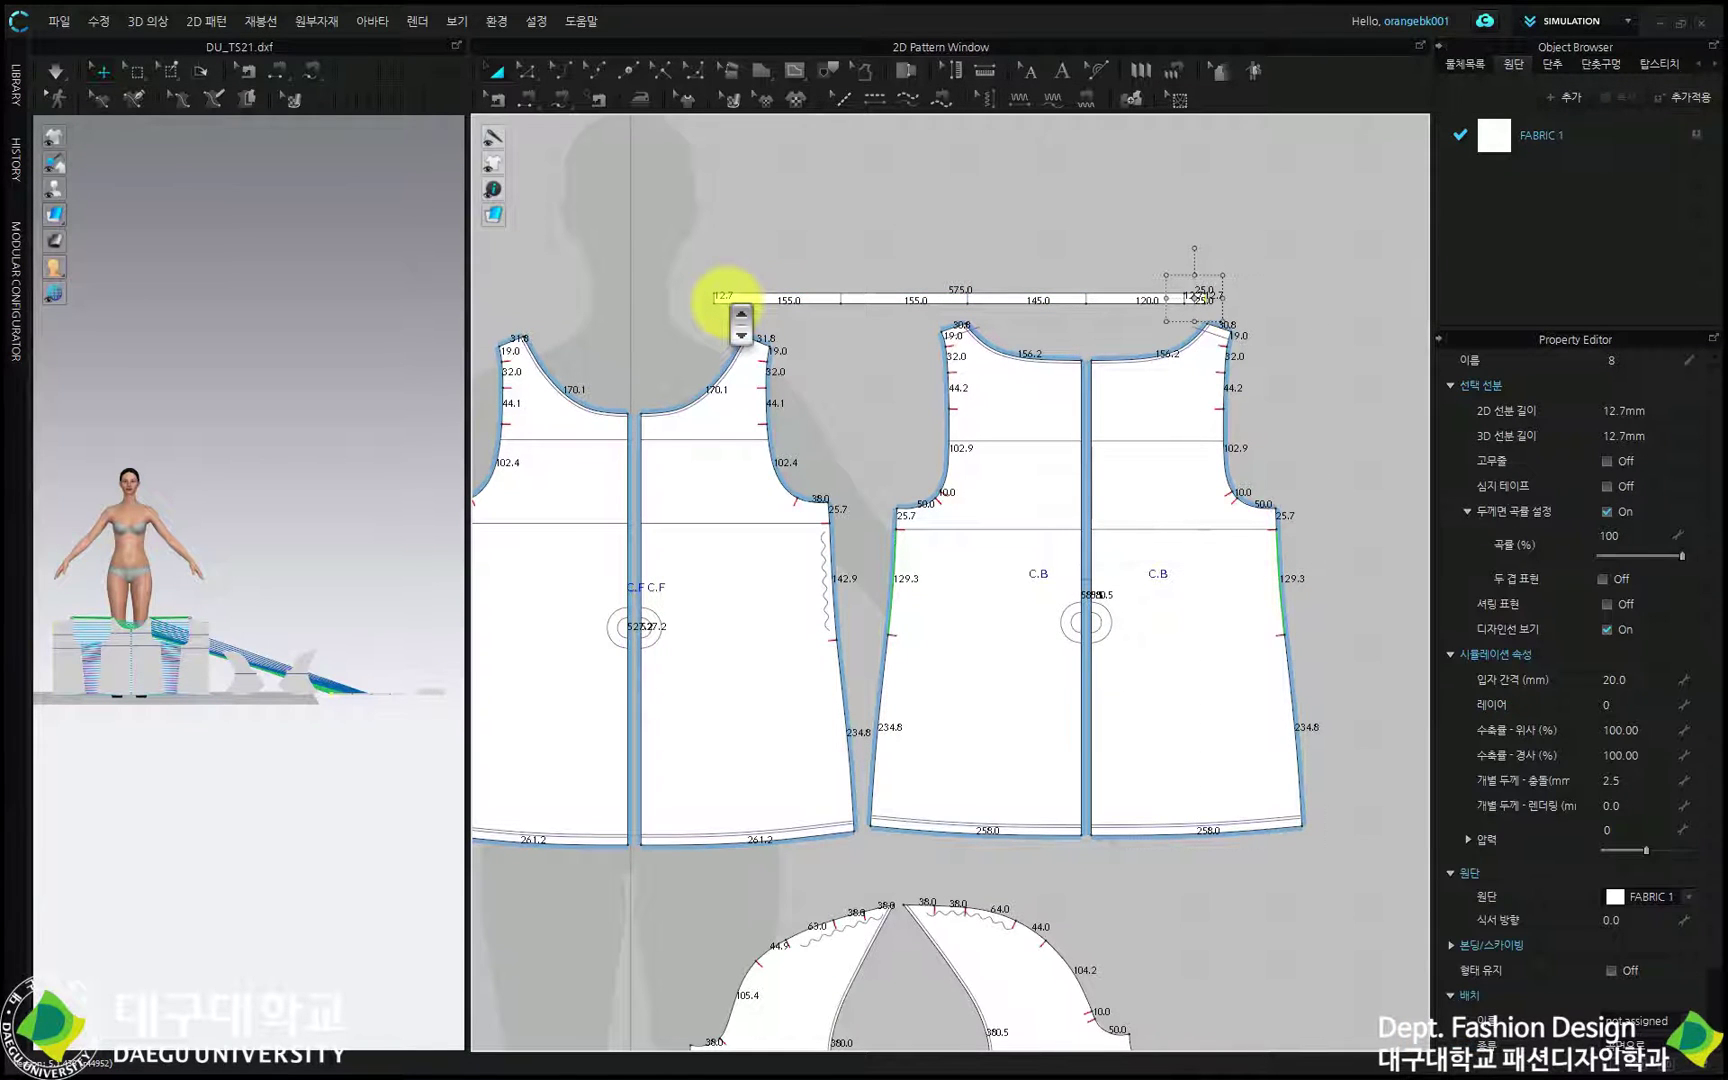
click(1200, 316)
click(1195, 299)
click(728, 308)
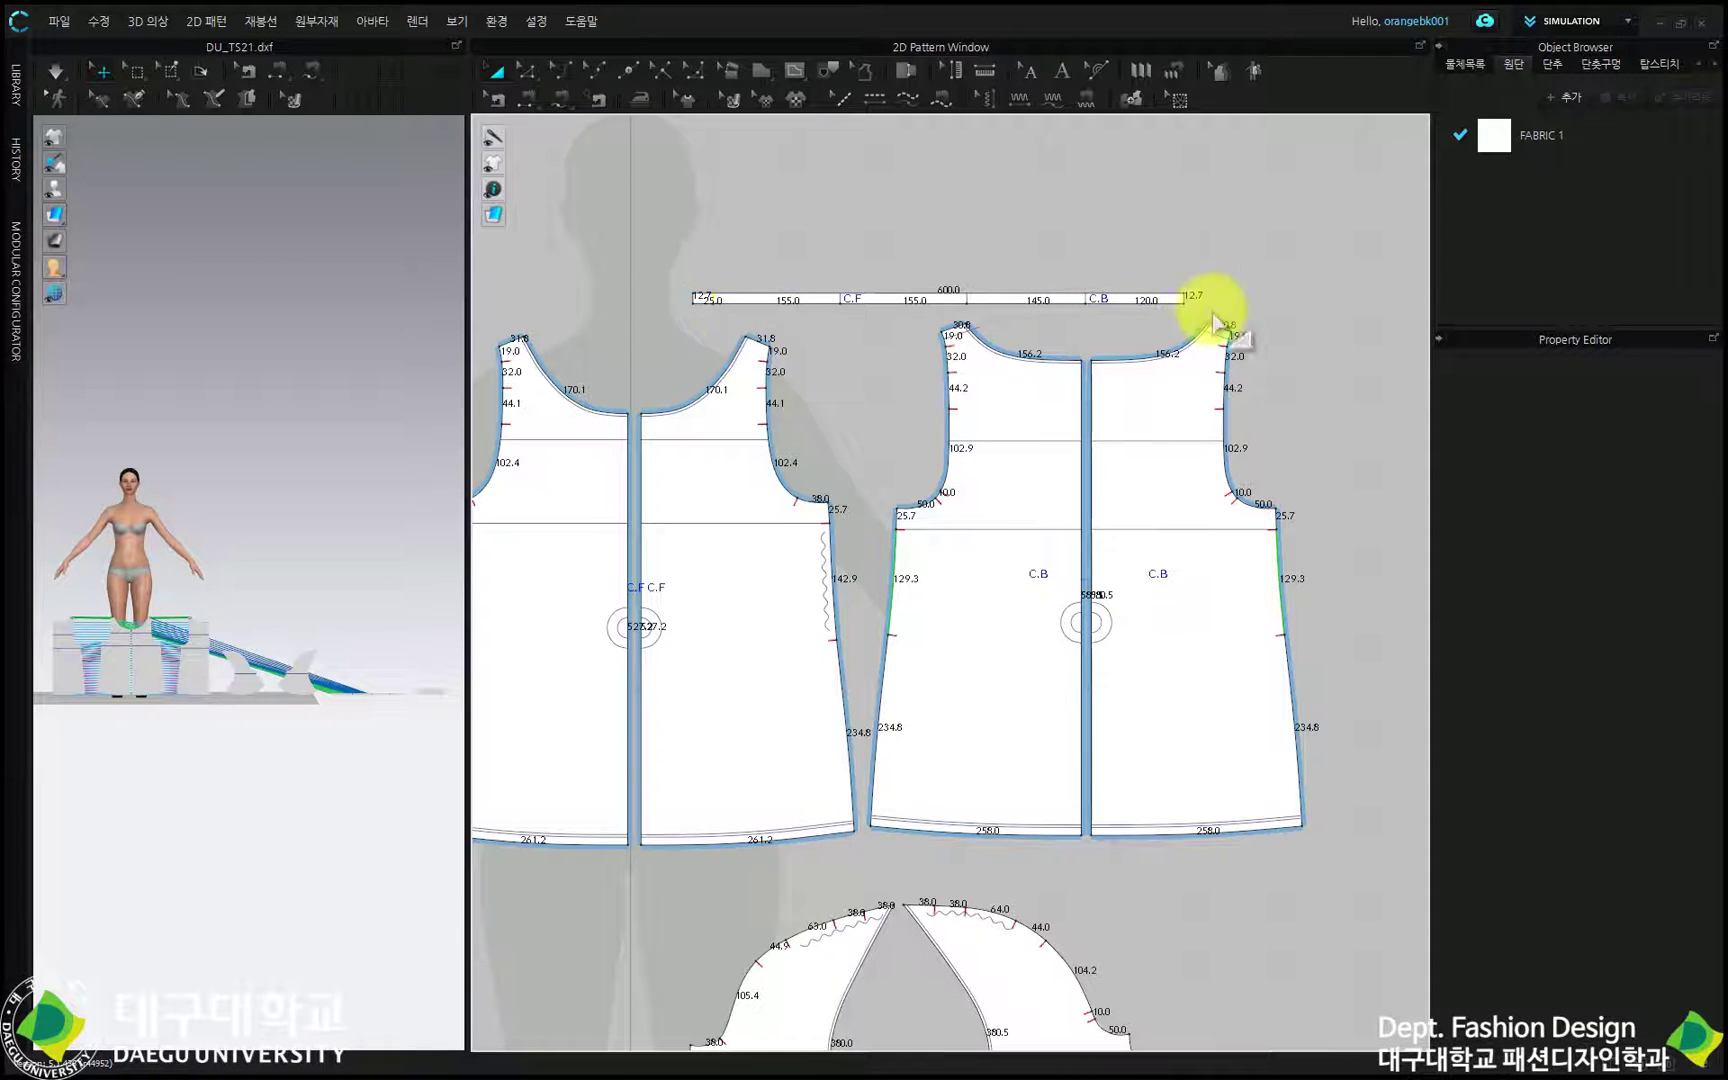
Compare the back neckline curve on the 120 mm side of C.B with the neck band's 120 mm and 25 mm segments.
scroll(1190, 315, up, 5)
scroll(1196, 328, down, 3)
scroll(1200, 330, down, 4)
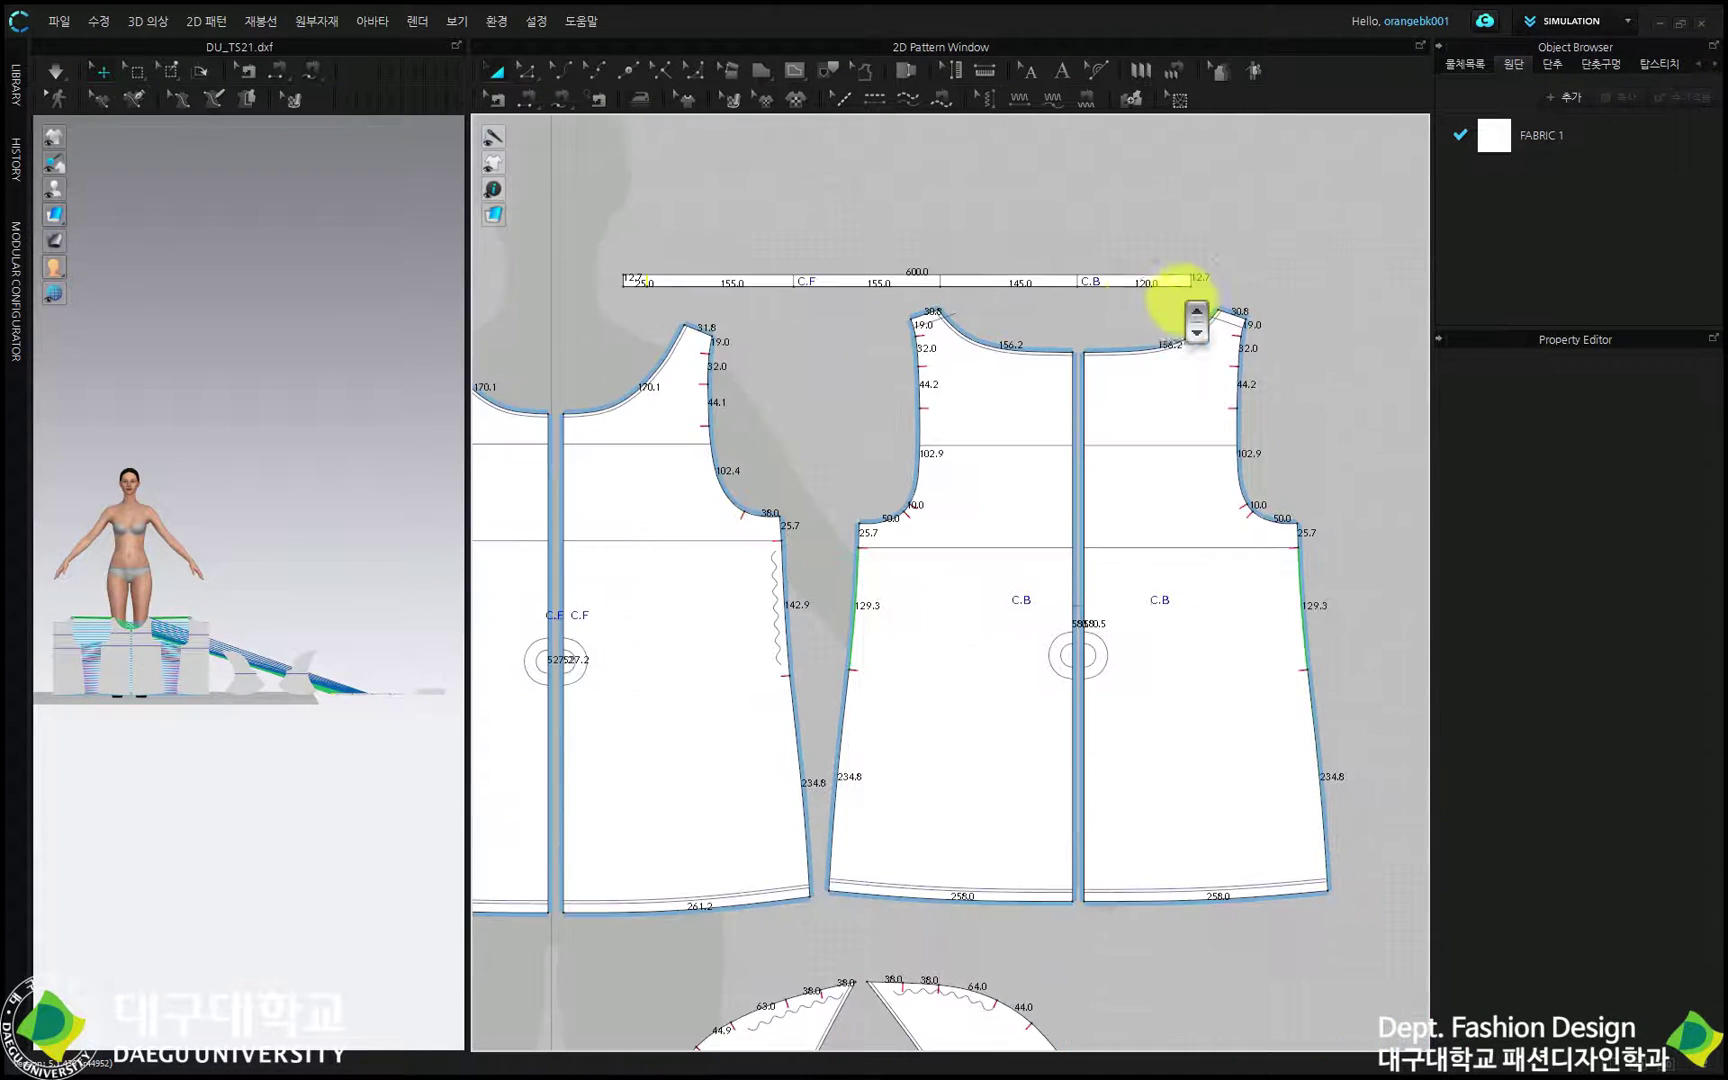
click(529, 72)
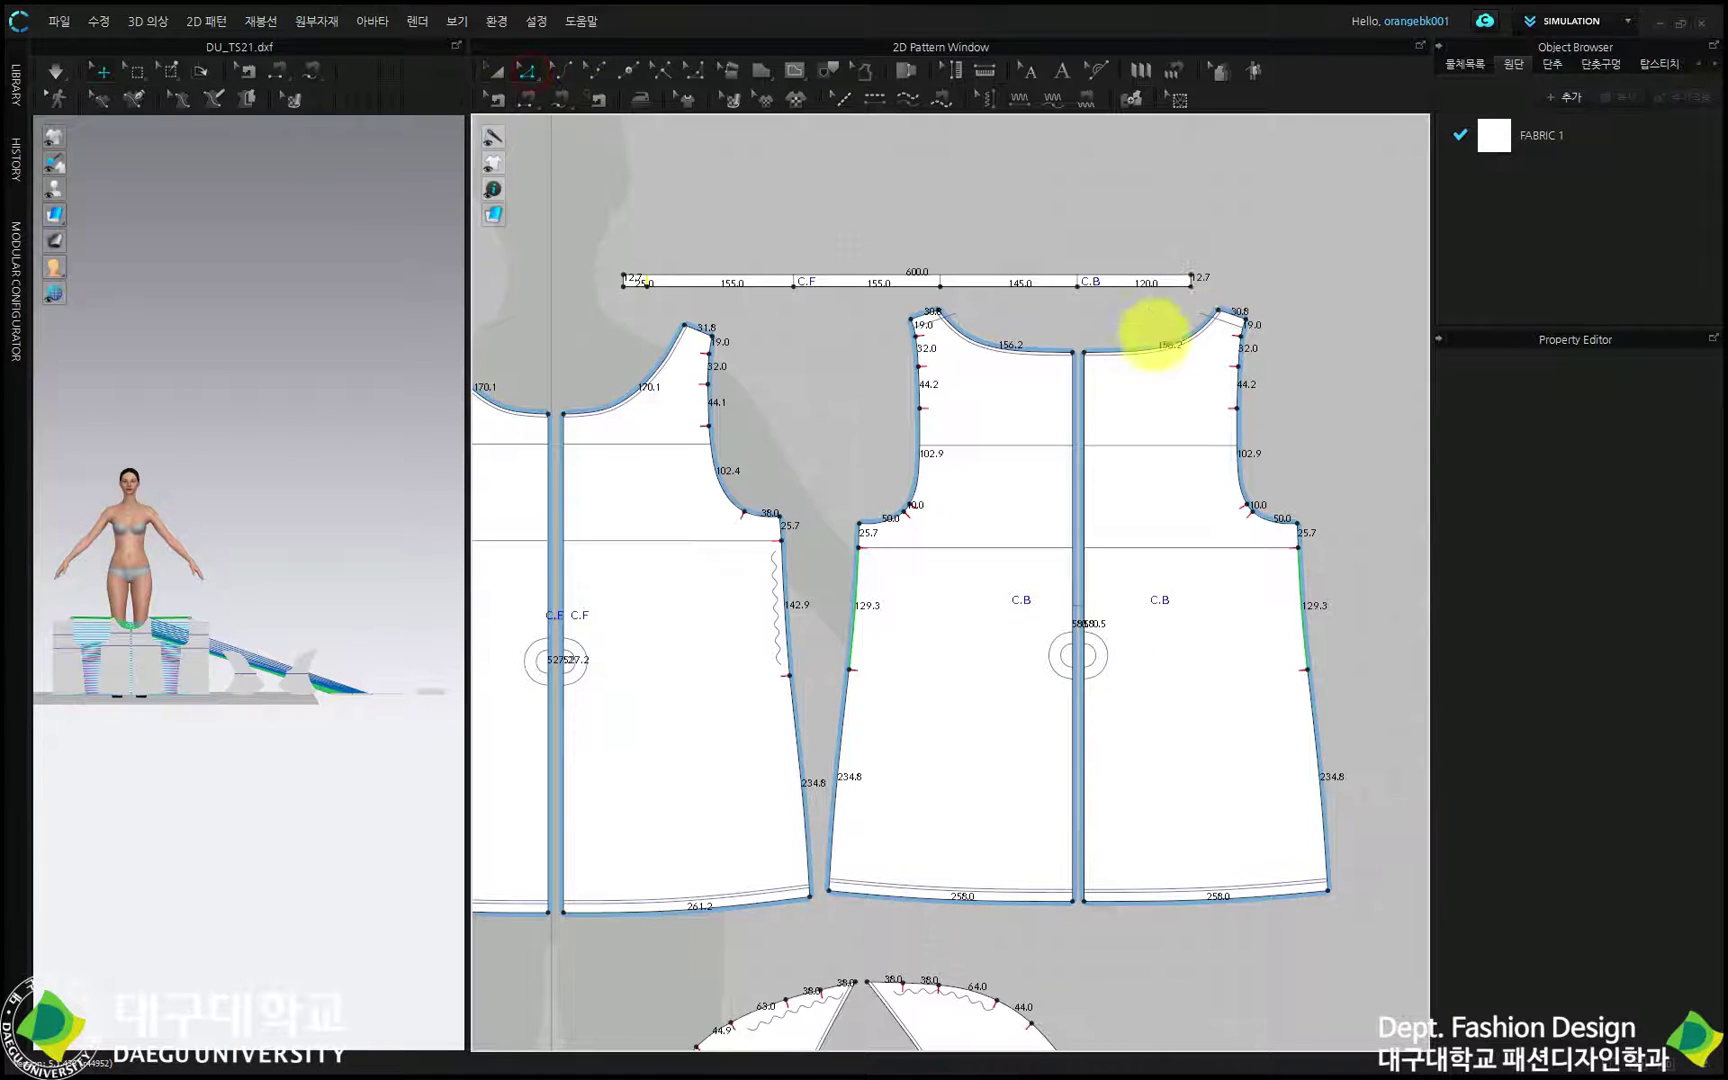
click(1126, 352)
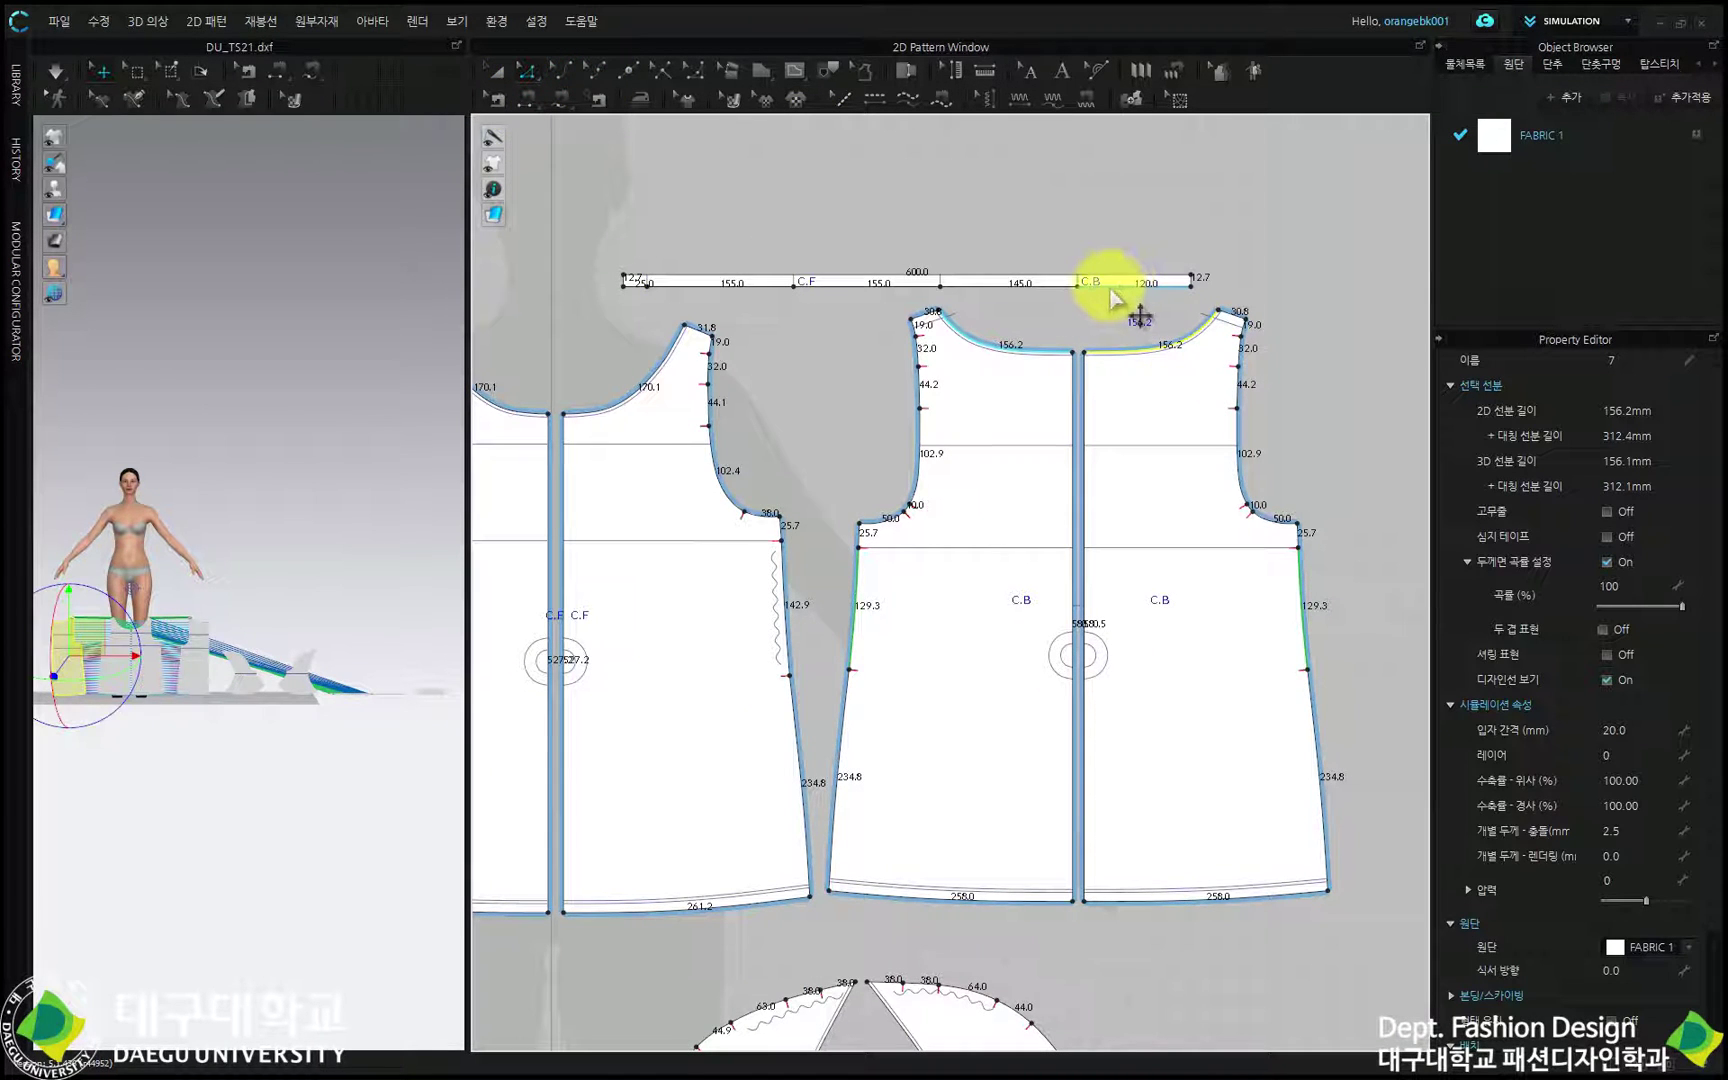
shift+click(622, 302)
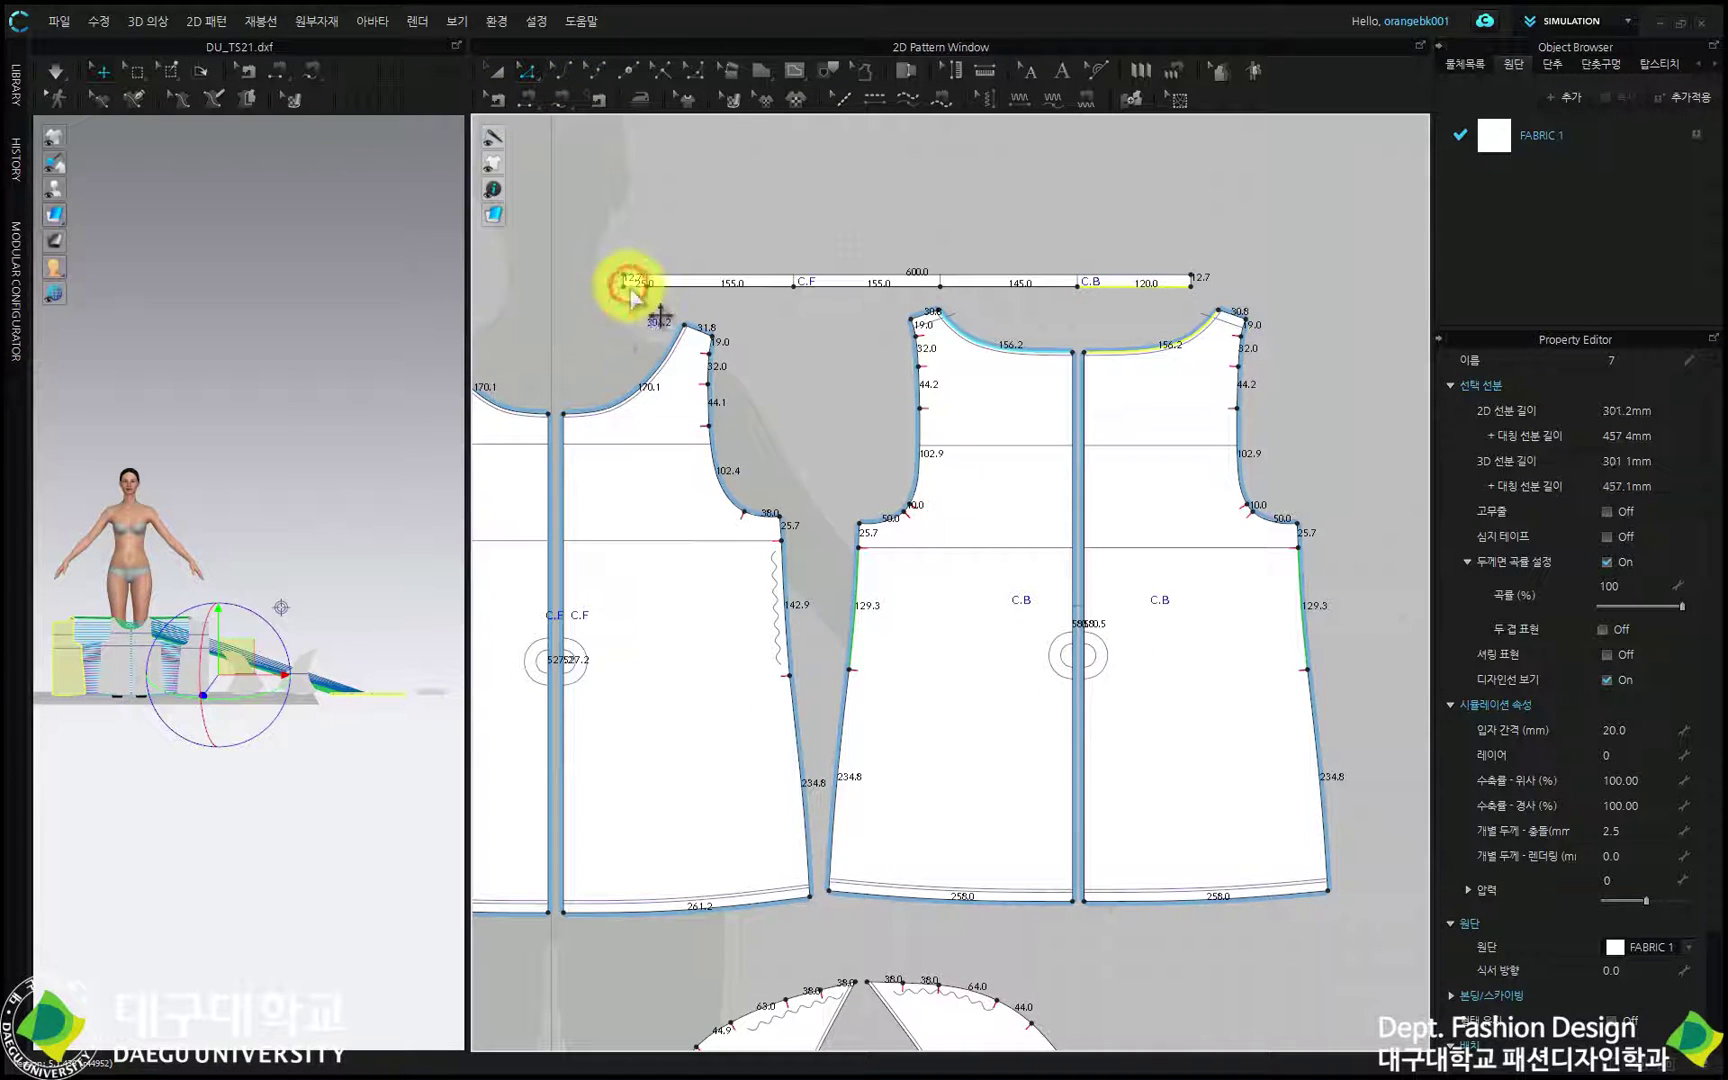
scroll(1215, 315, up, 5)
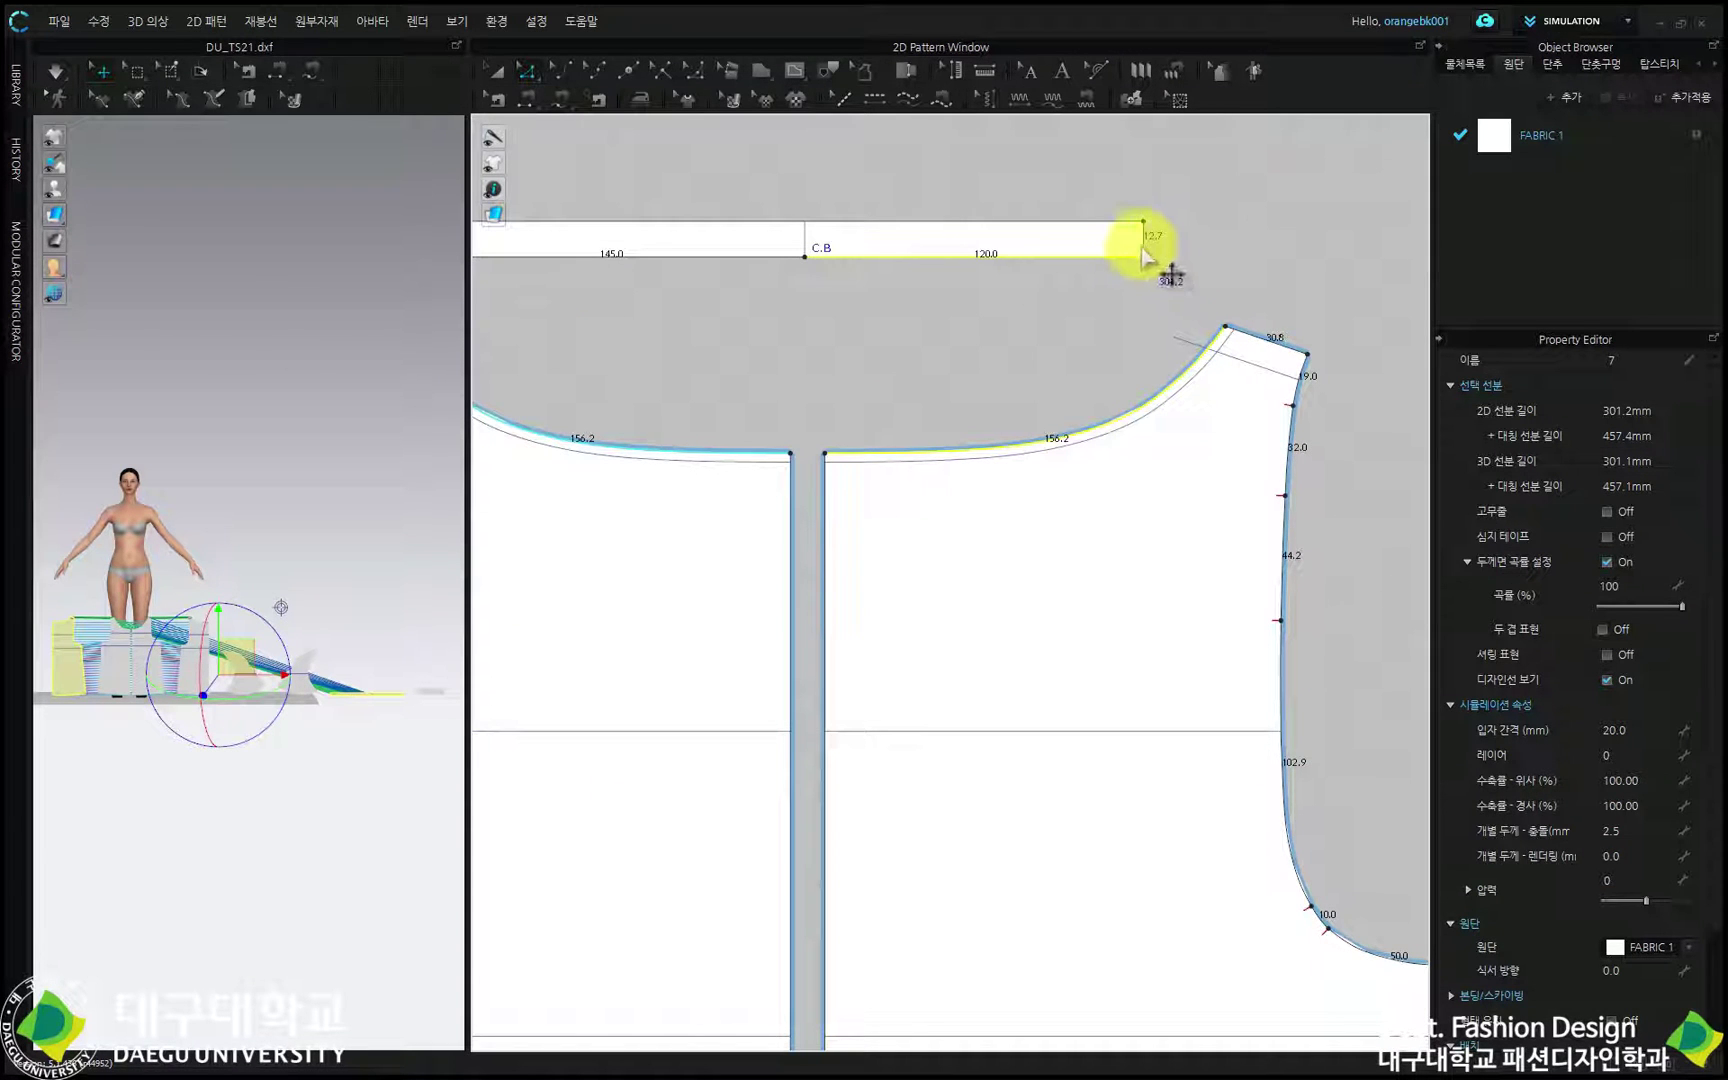
click(1143, 240)
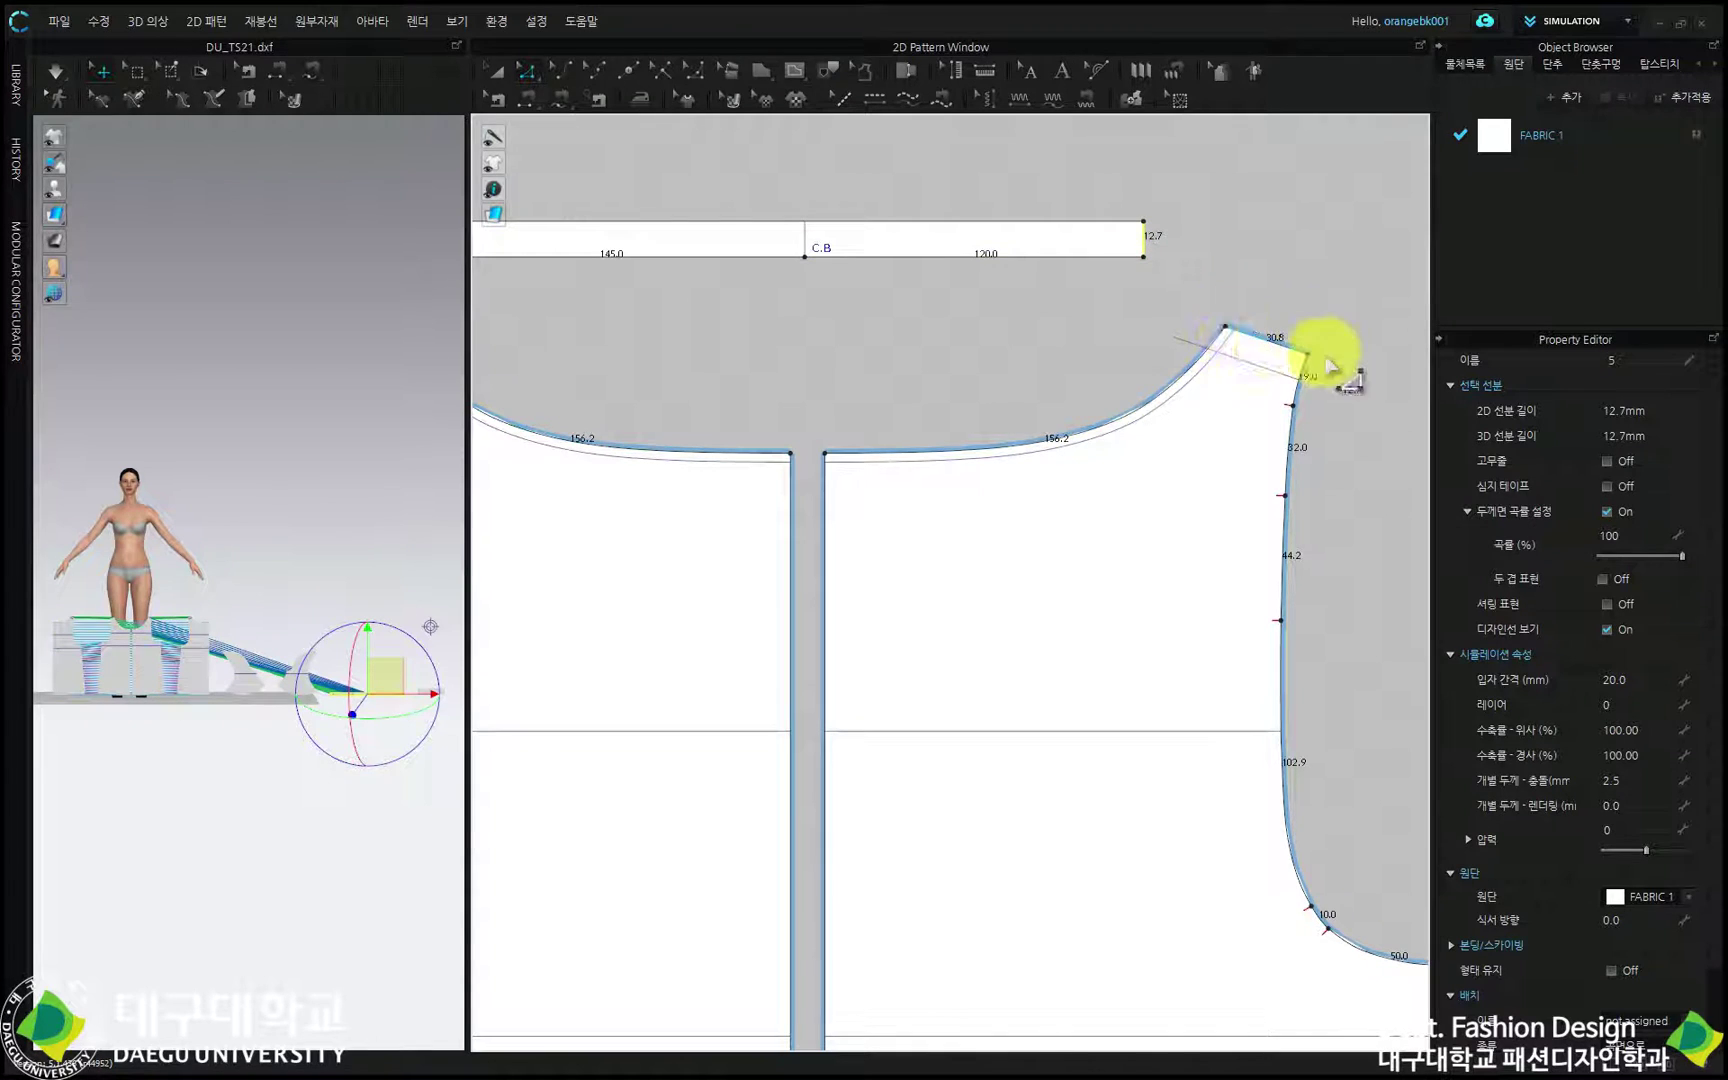
click(1203, 366)
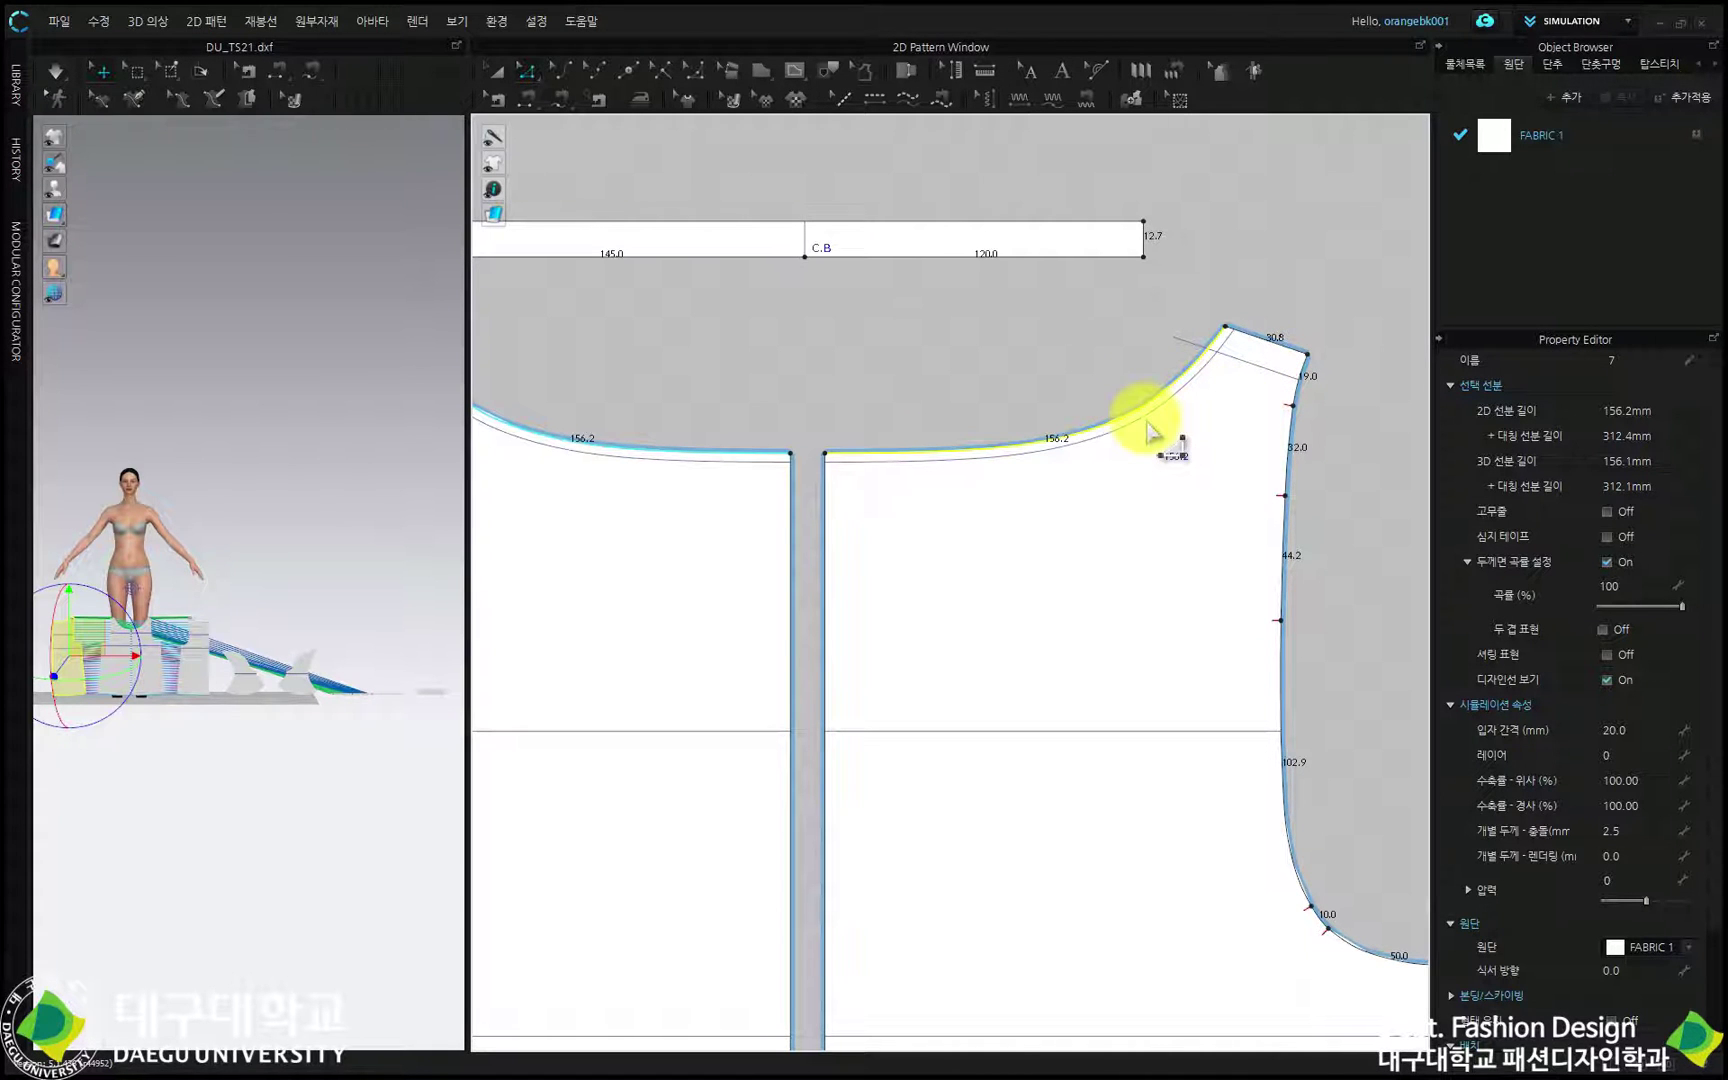
Sew the neck band's 145 mm segment beside C.B to the matching back neckline curve with segment sewing.
scroll(1150, 430, down, 2)
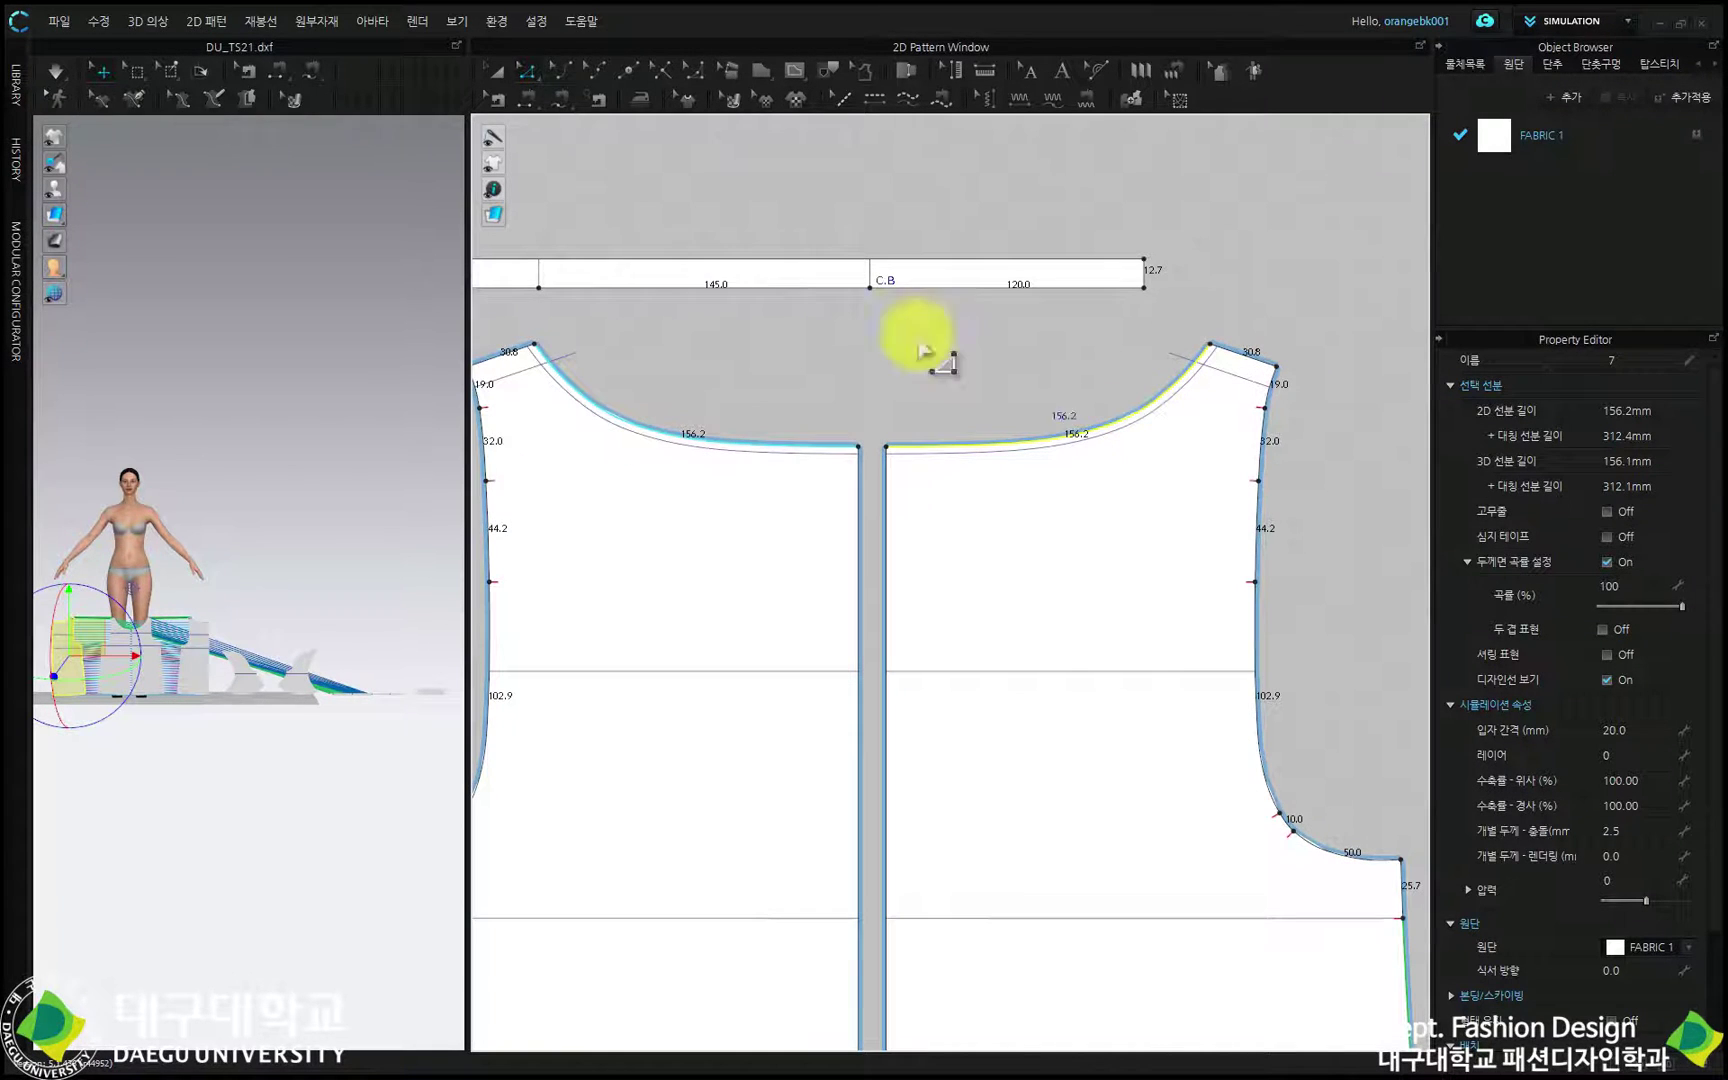
click(532, 96)
click(812, 287)
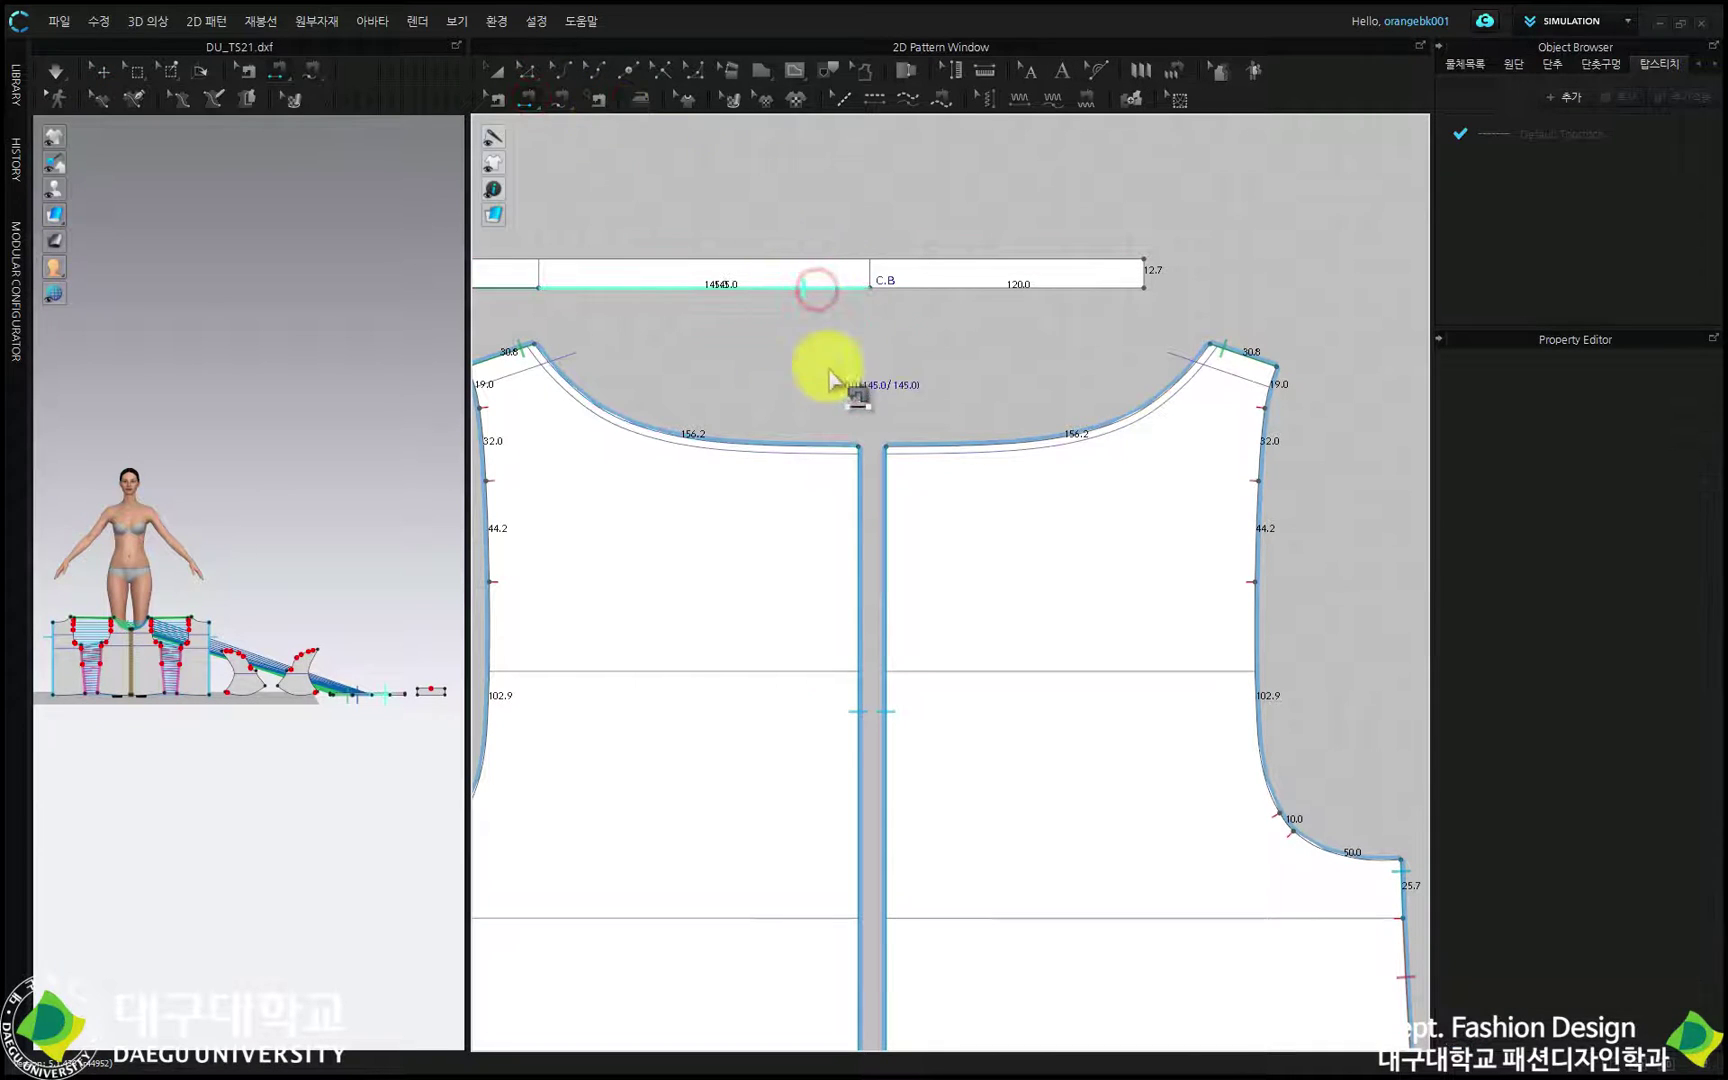
click(820, 432)
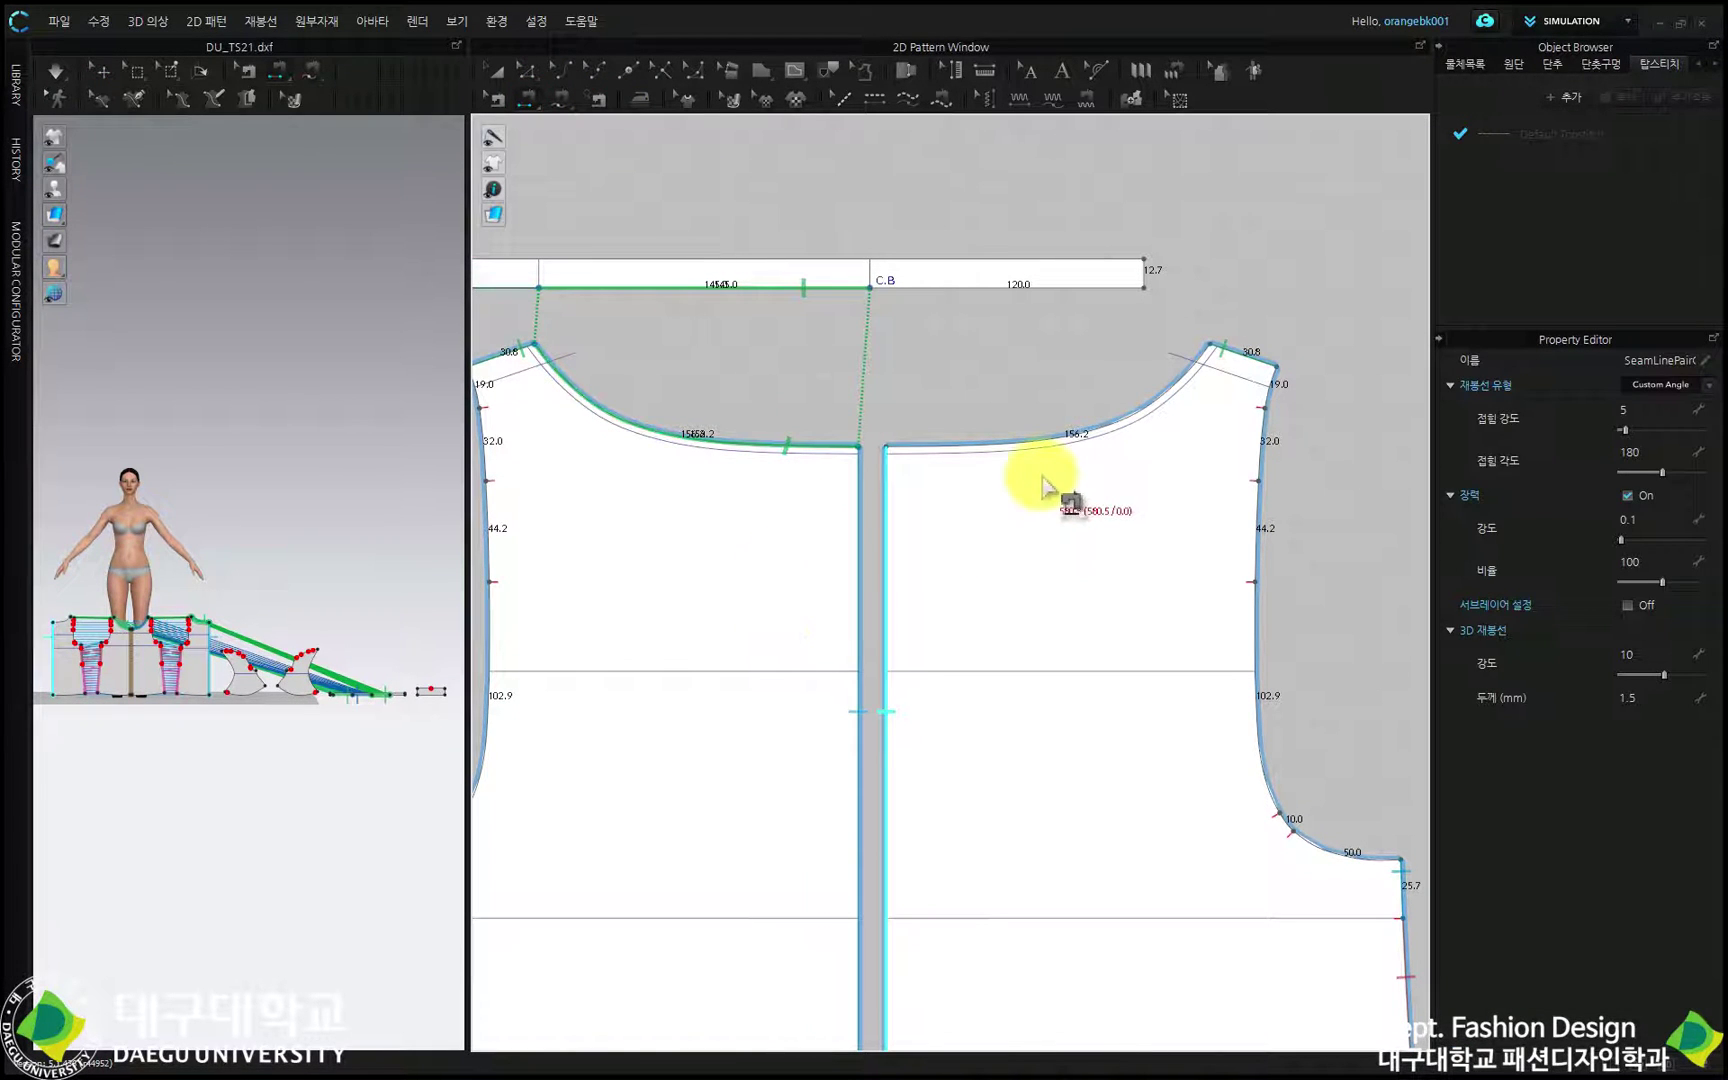
Sew the other back neckline curve to both the neck band's 120 mm segment and its 25 mm end segment as one-to-many segment sewing.
click(945, 447)
scroll(995, 420, down, 3)
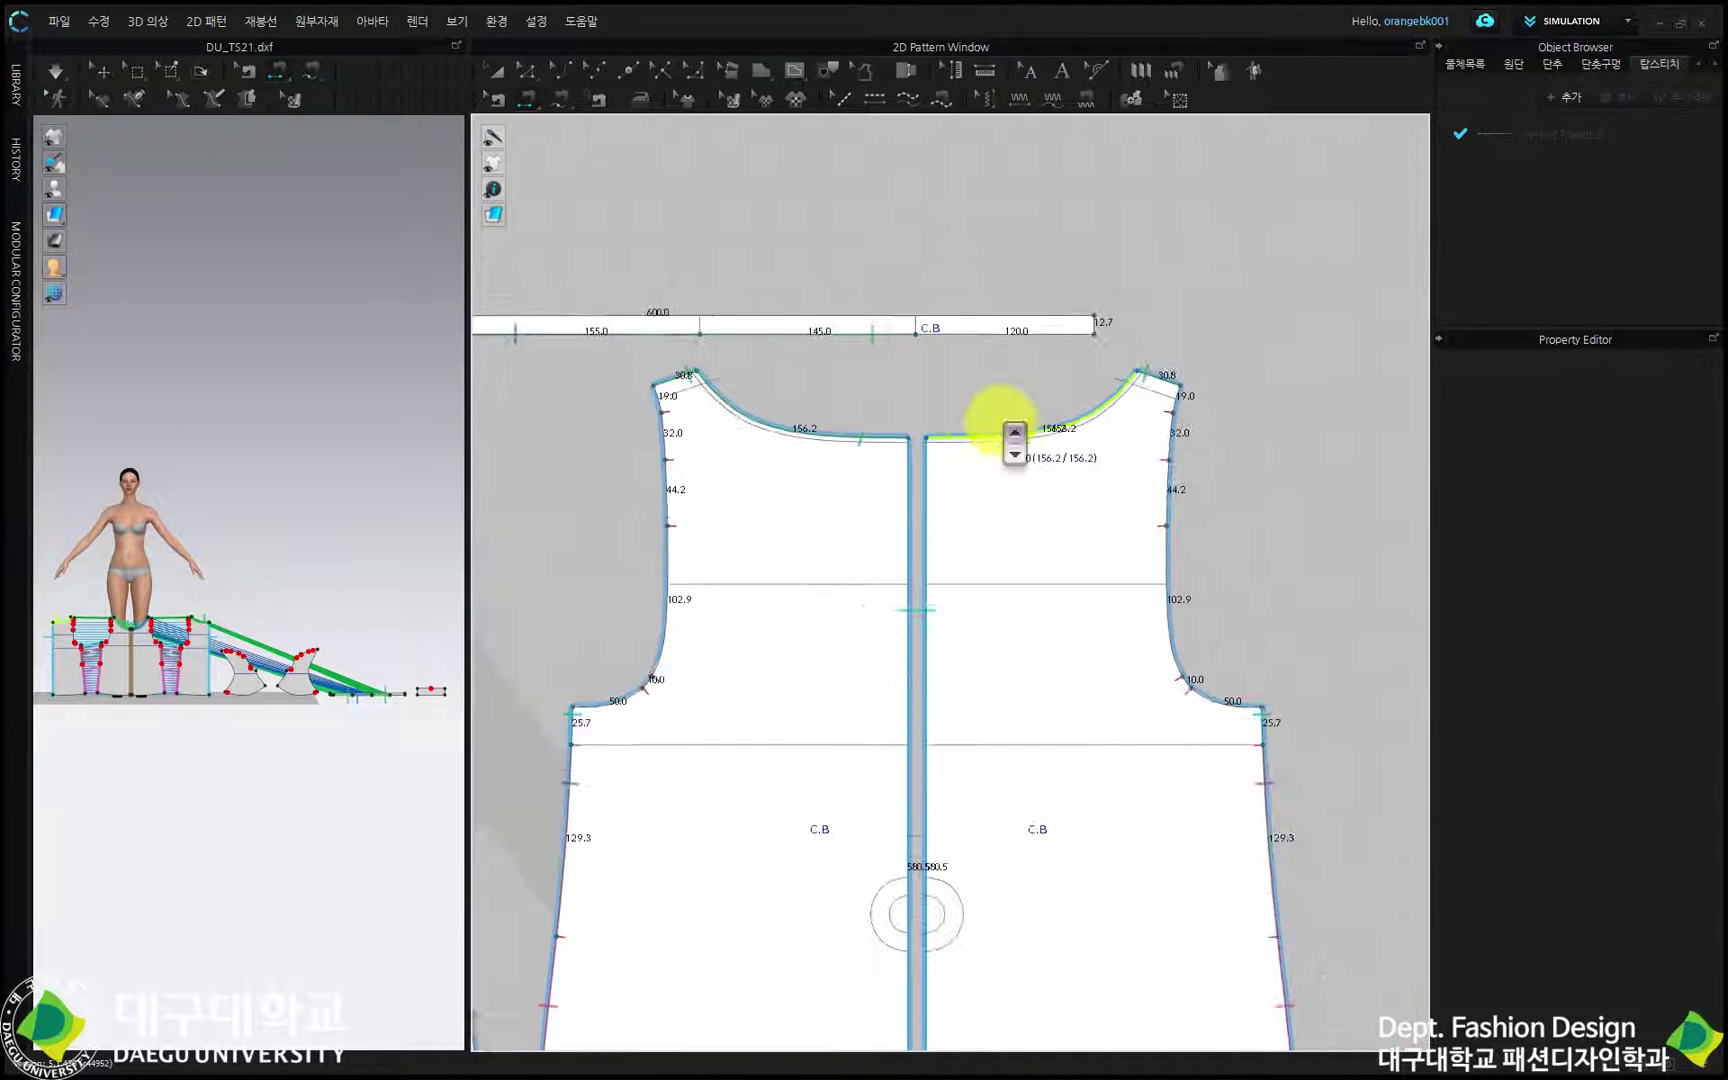
scroll(955, 368, up, 3)
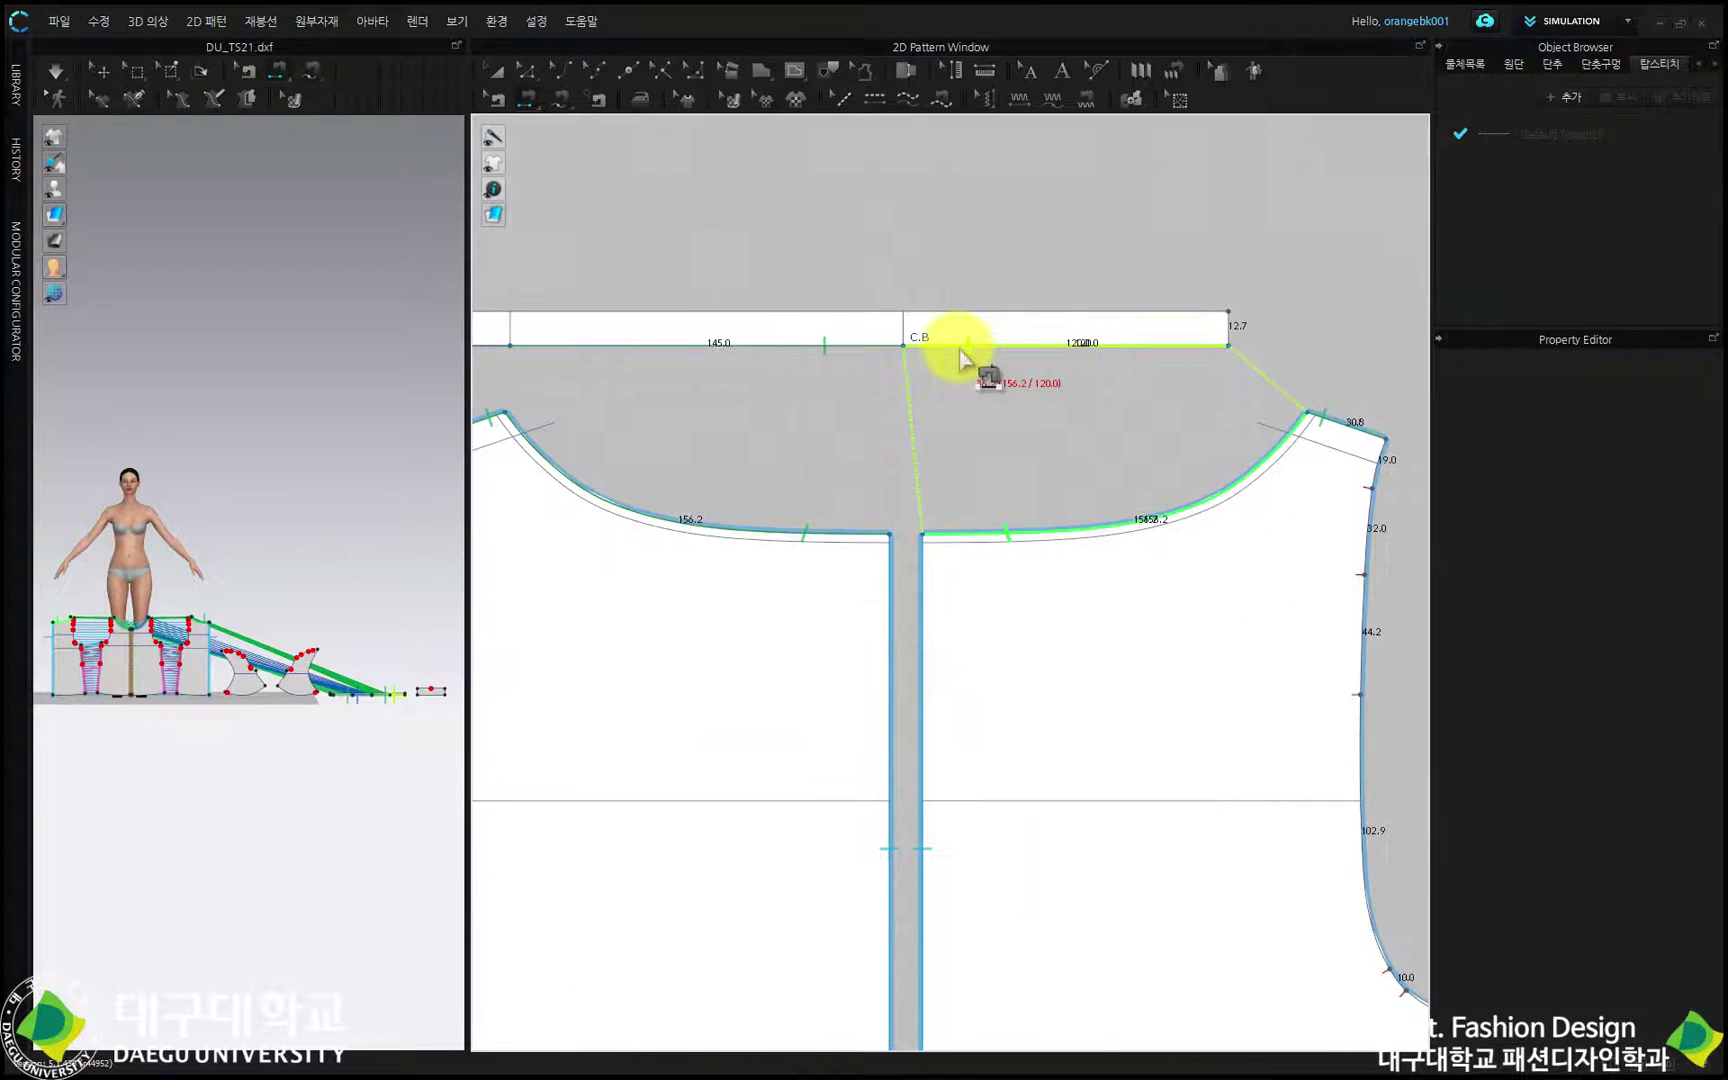
scroll(950, 352, down, 3)
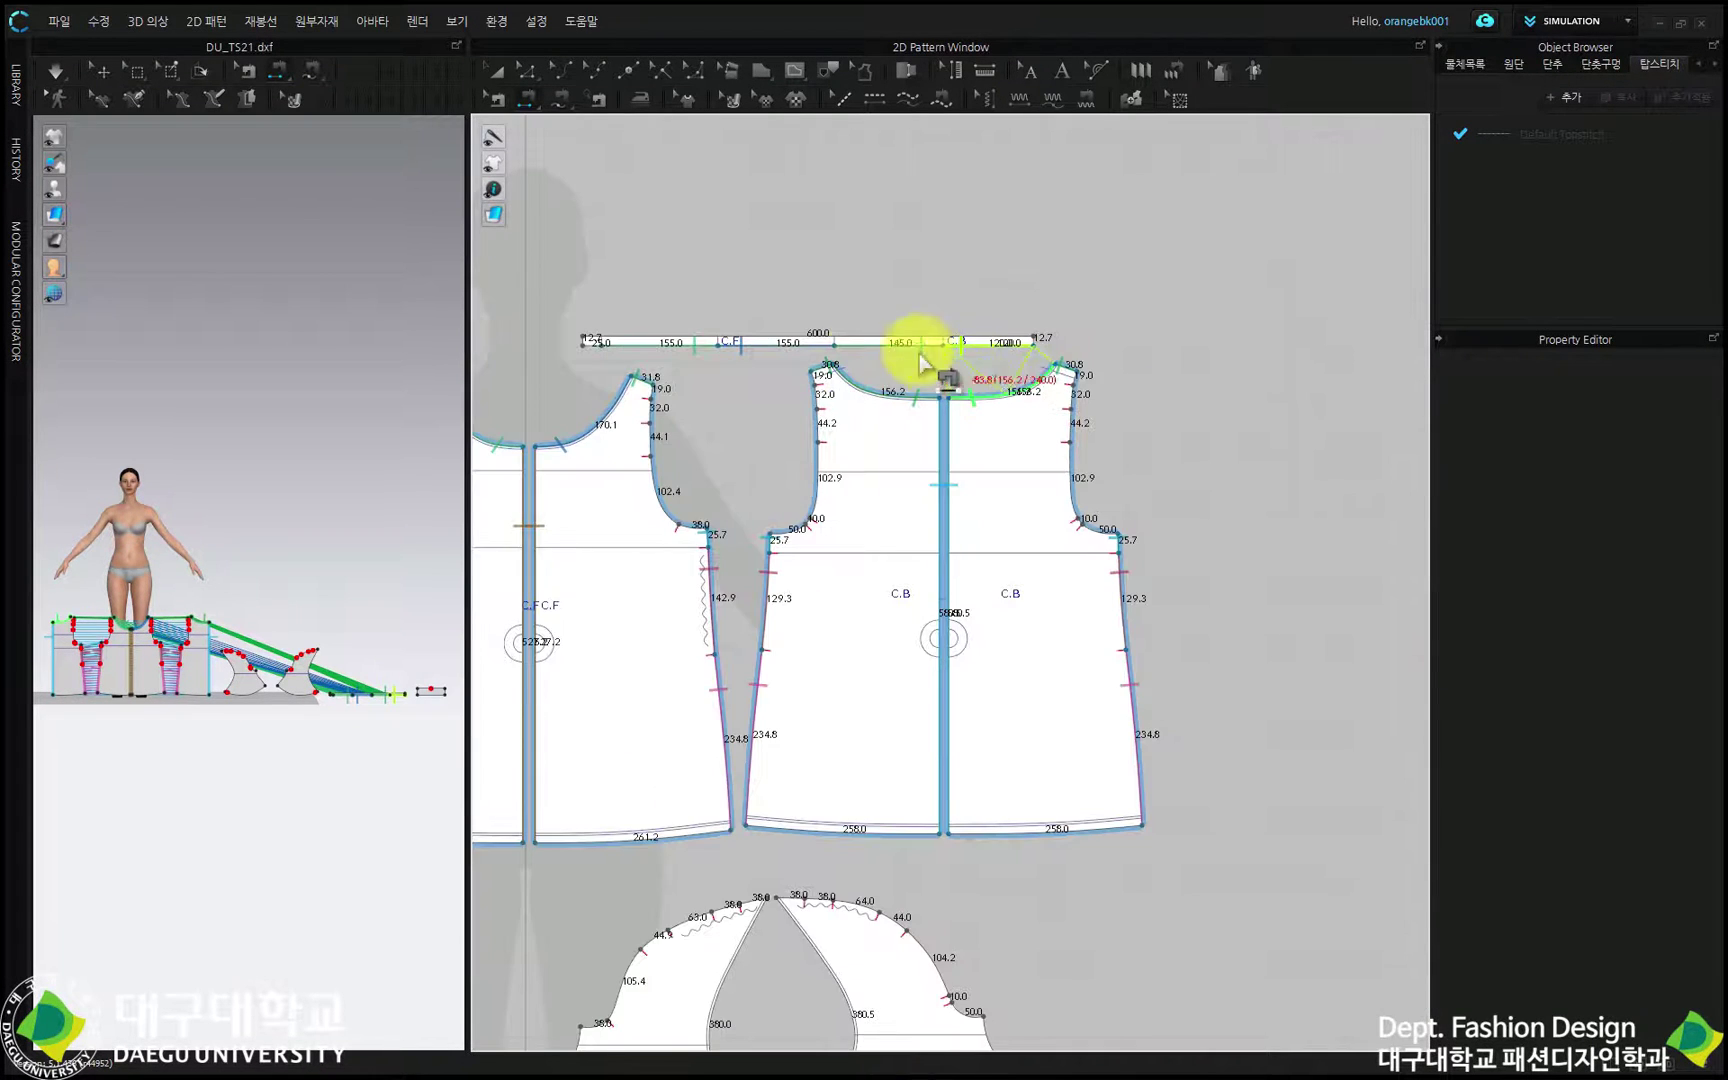
scroll(559, 347, up, 5)
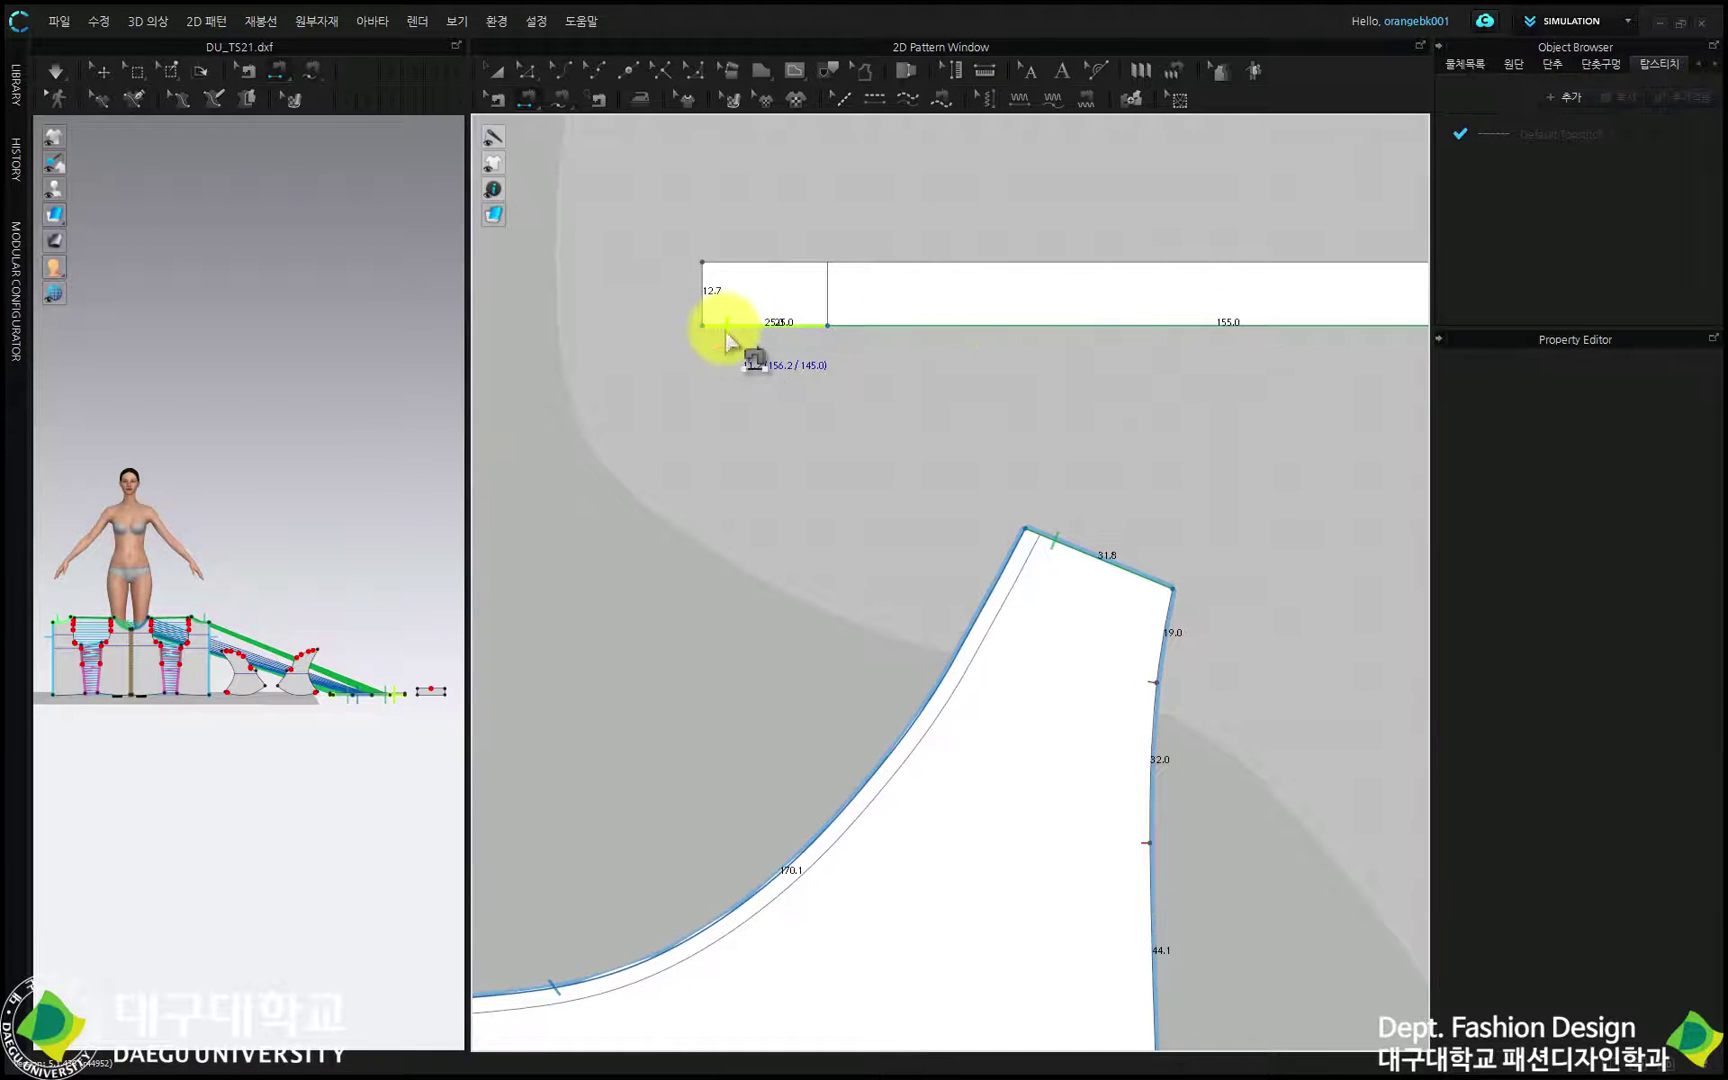
click(727, 338)
scroll(845, 482, down, 3)
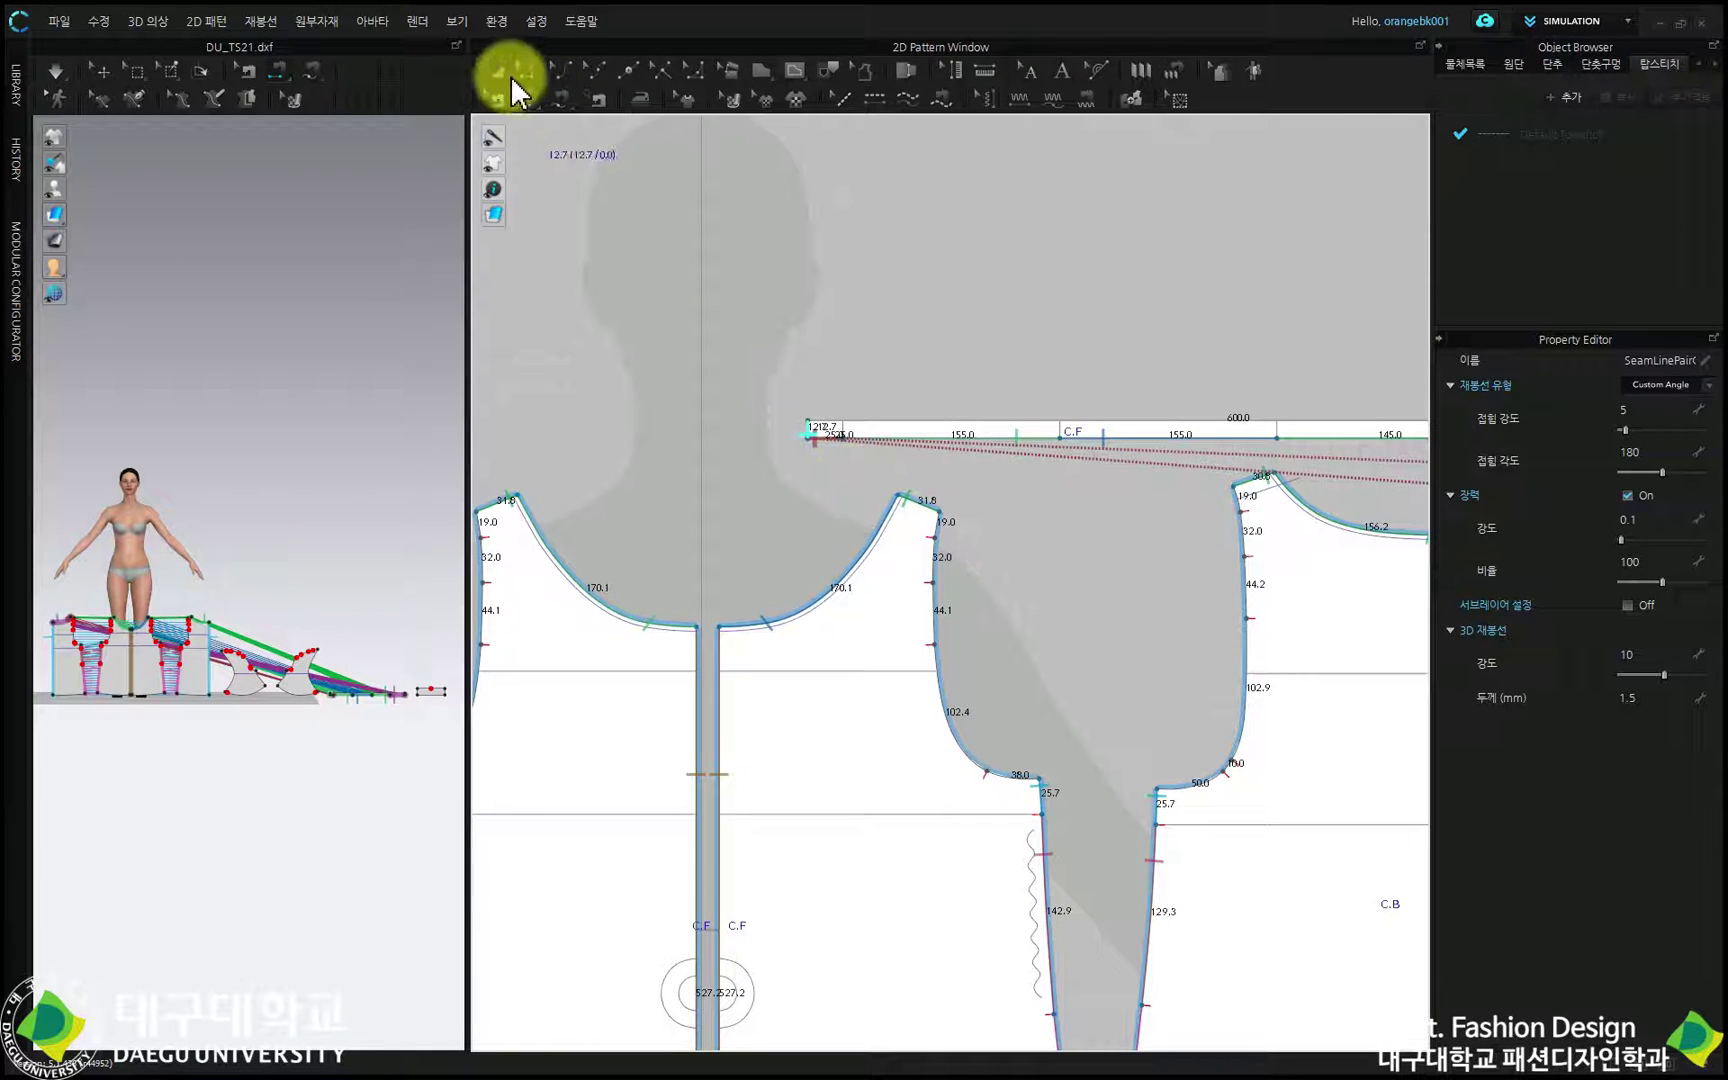
Move the whole neck band sideways so its 25 mm end sits above the back bodice's outer shoulder on the 120 mm side.
click(503, 72)
scroll(829, 366, down, 4)
scroll(663, 339, up, 4)
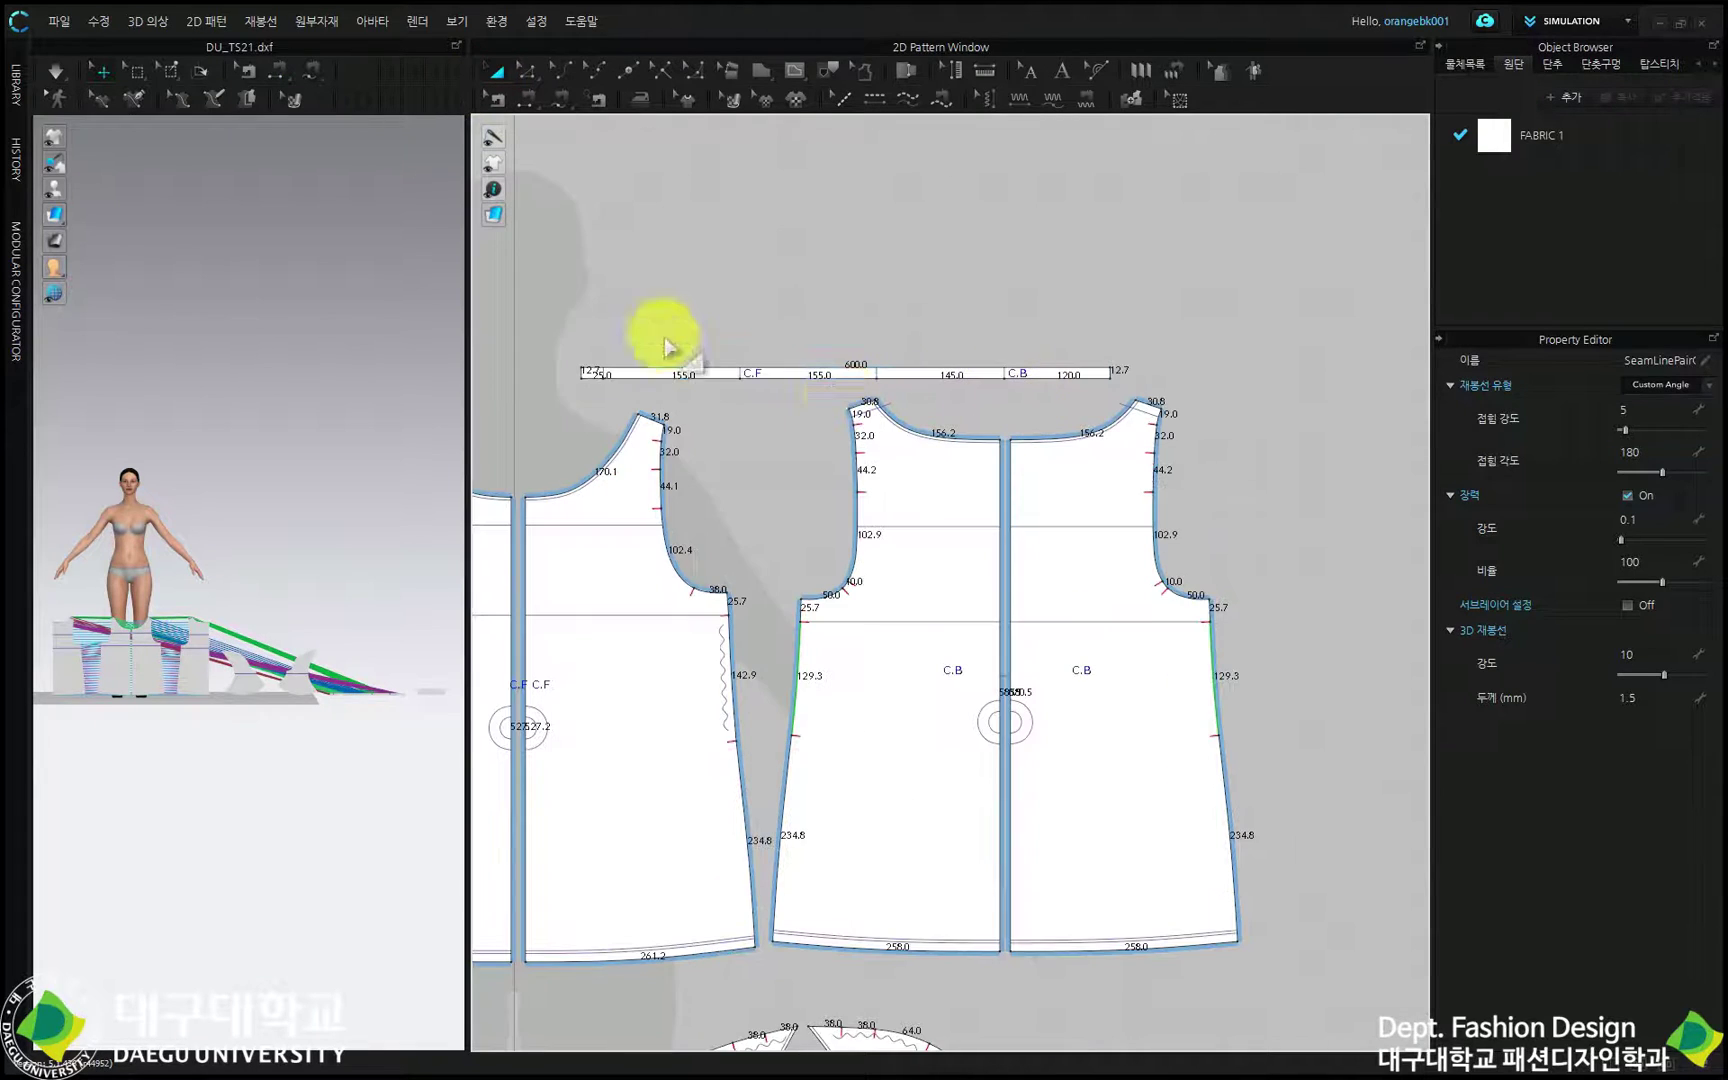
drag(624, 367, 1155, 378)
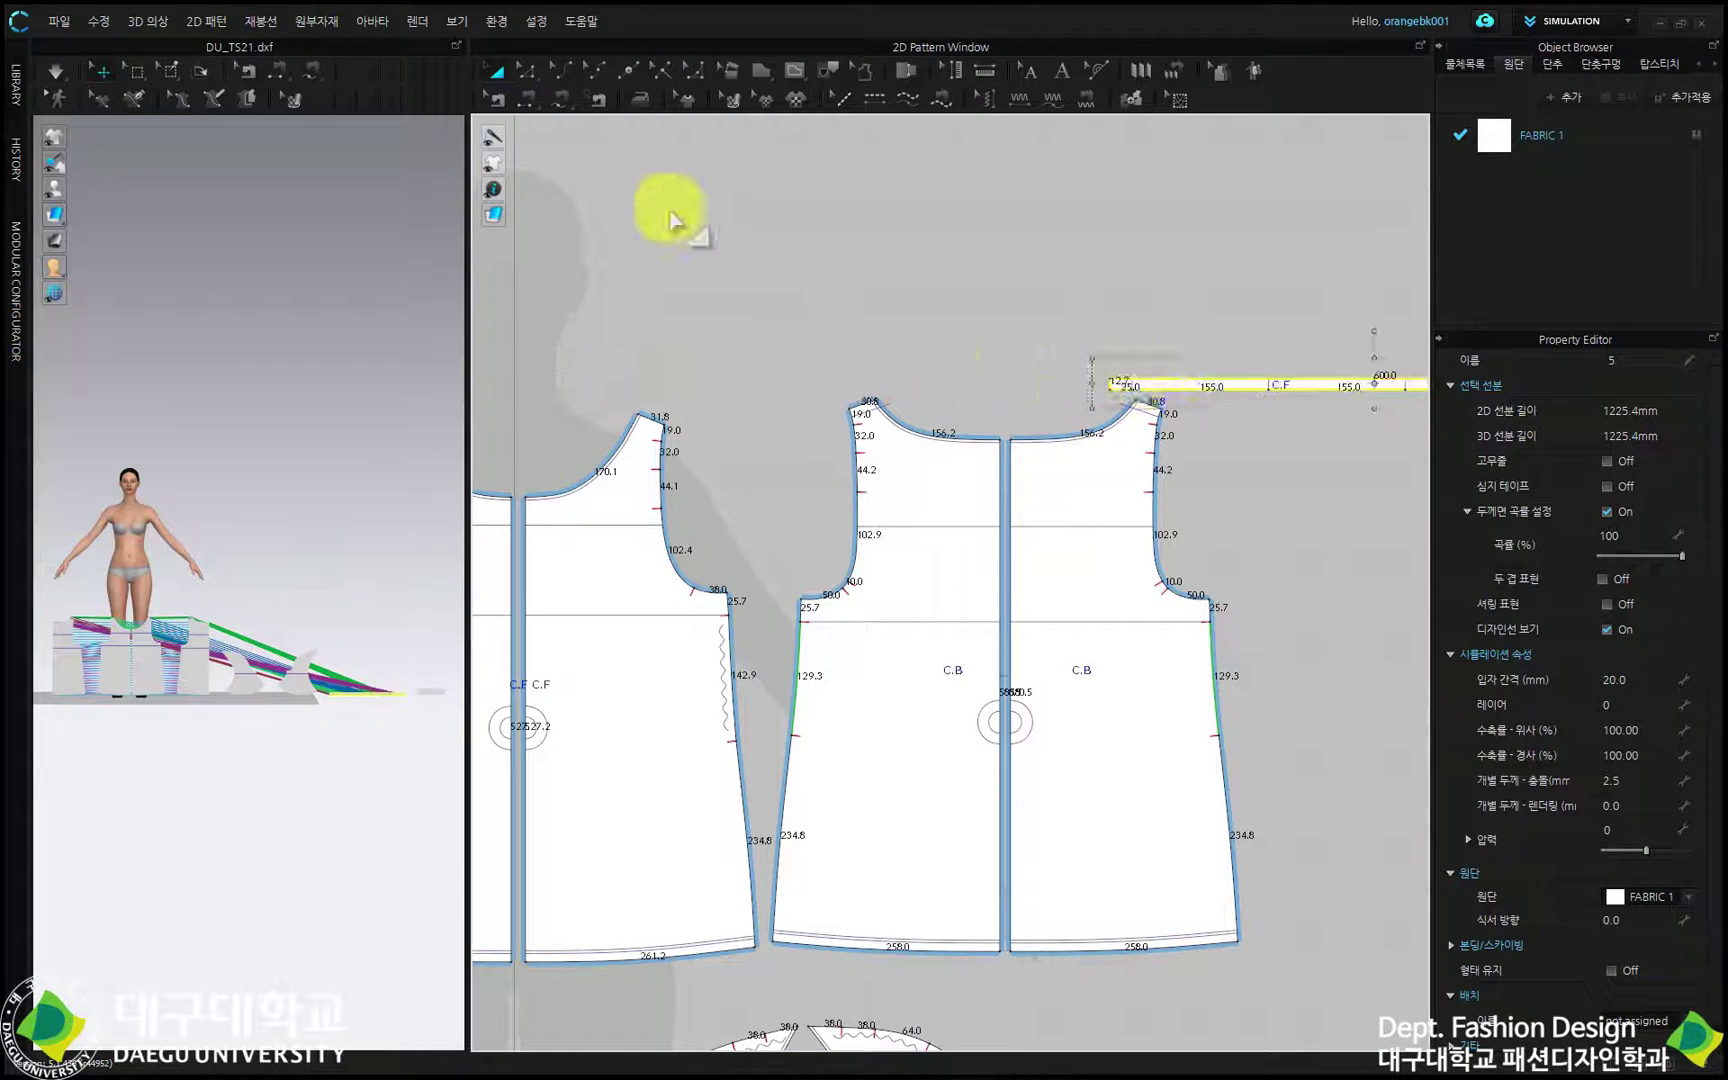
Inspect the seam pairing between the neck band's 25 mm end segment and the shoulder end of the back neckline.
click(497, 99)
scroll(815, 280, up, 4)
middle_drag(1170, 505, 604, 266)
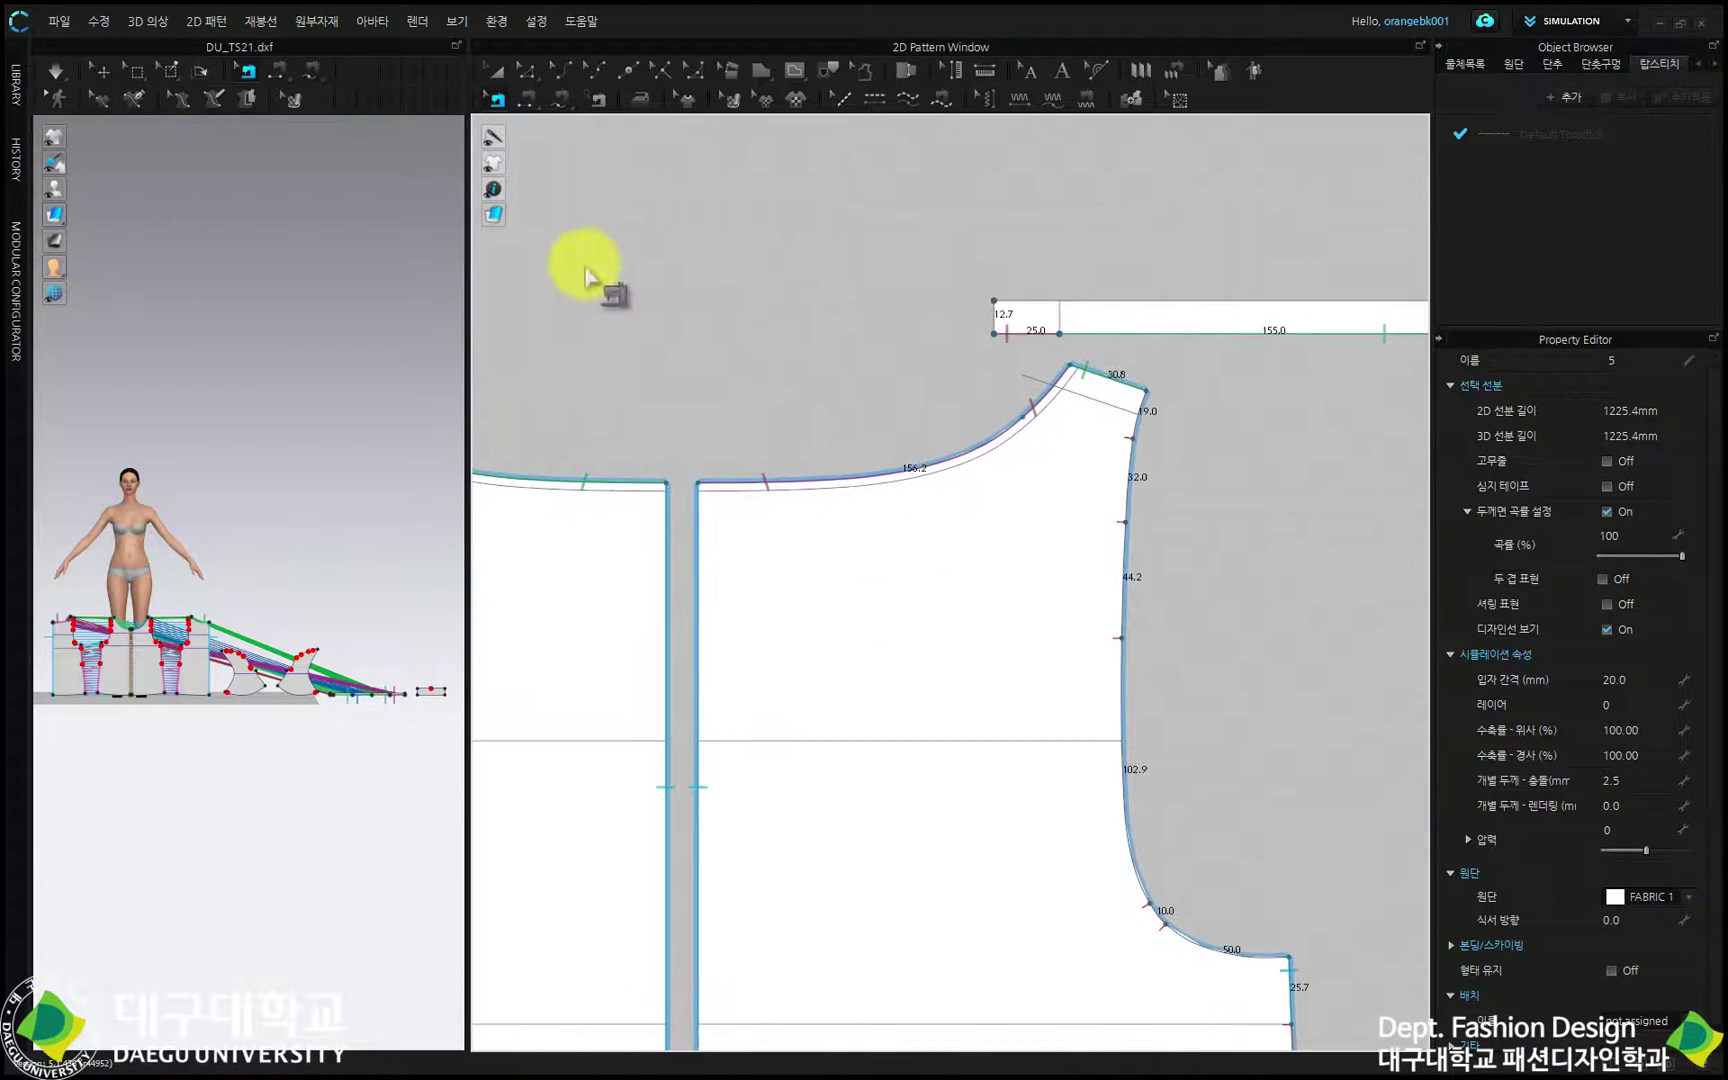
click(1024, 335)
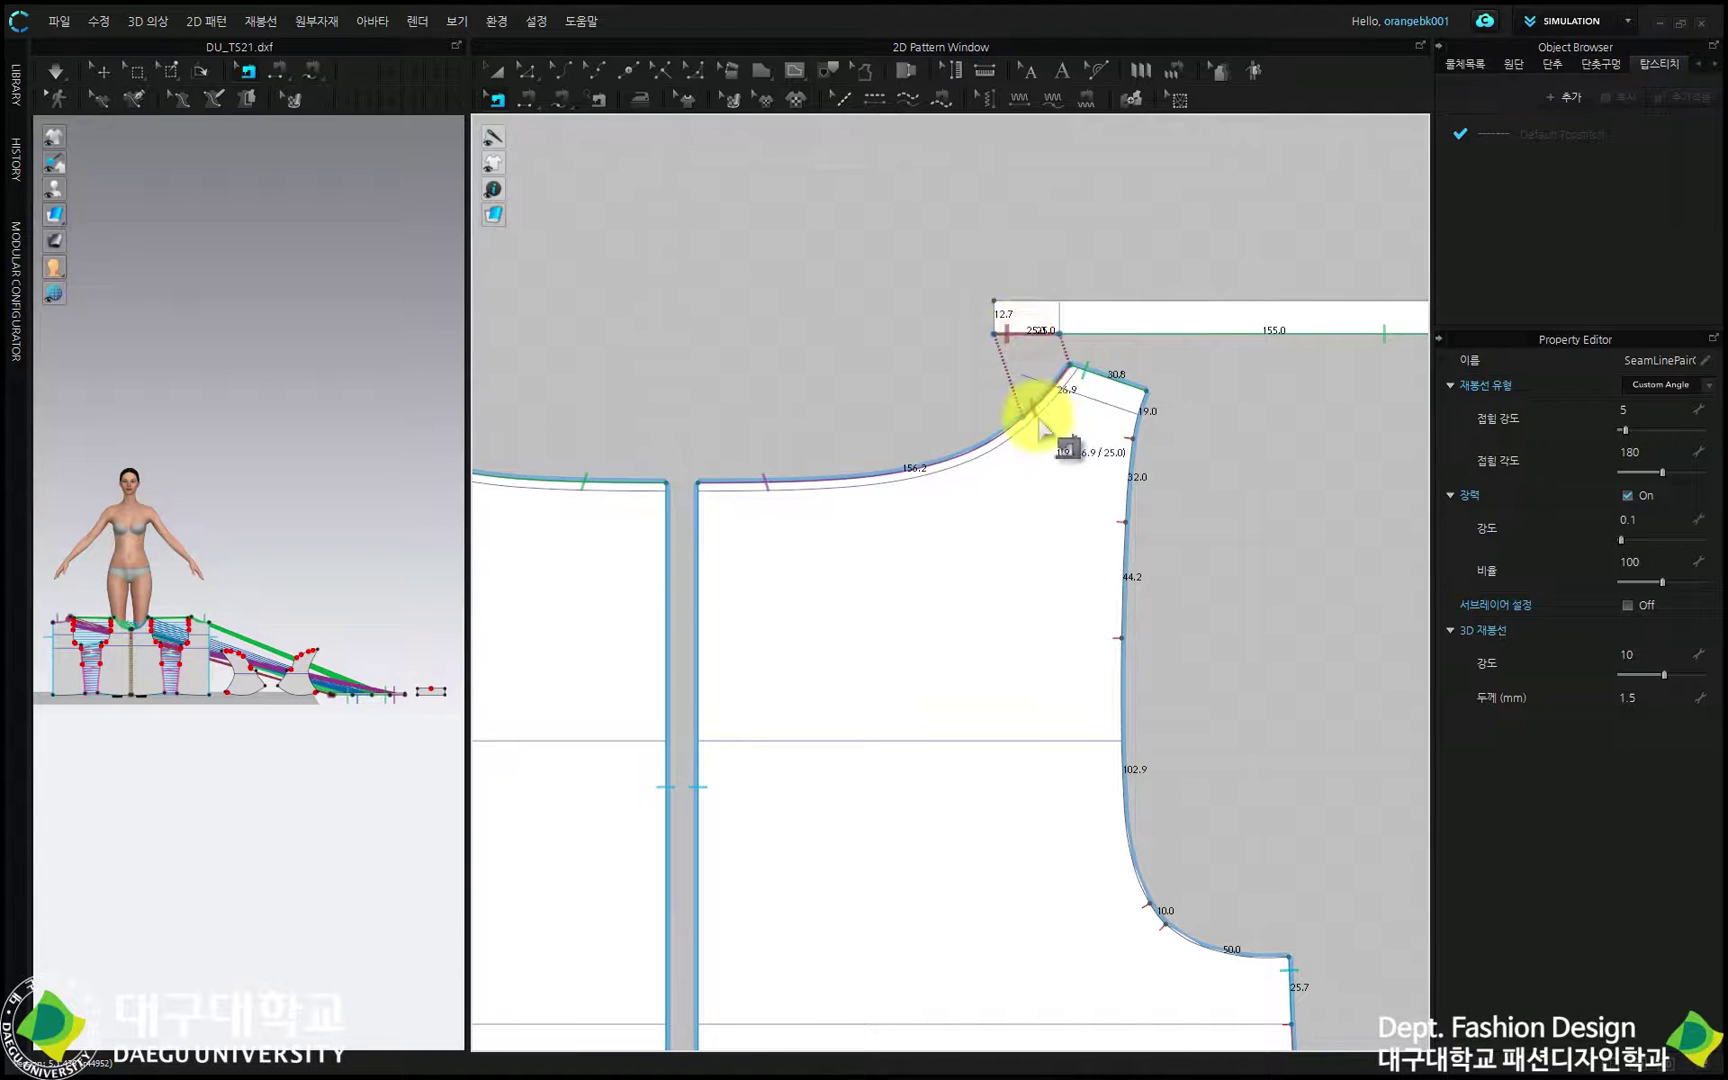
scroll(1050, 368, up, 3)
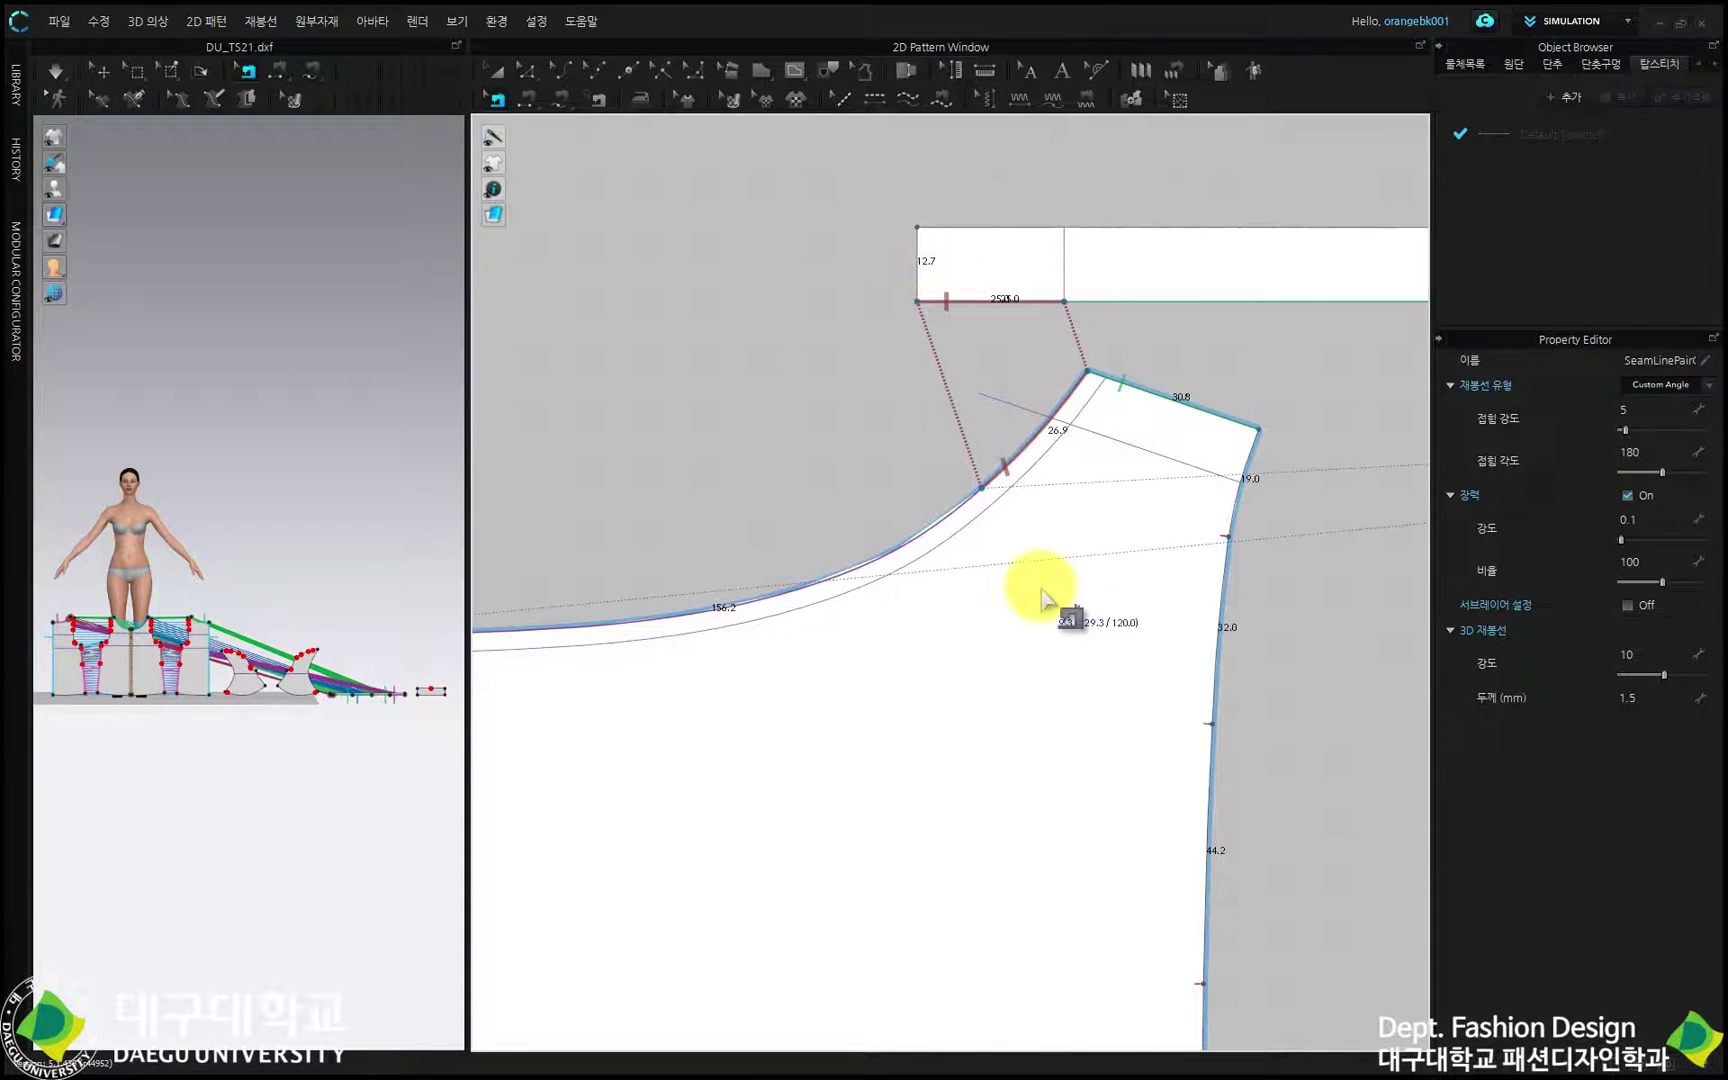
scroll(1043, 598, down, 3)
Move the neck band sideways back above the front bodice so its 25 mm end sits over the outer front shoulder.
click(495, 70)
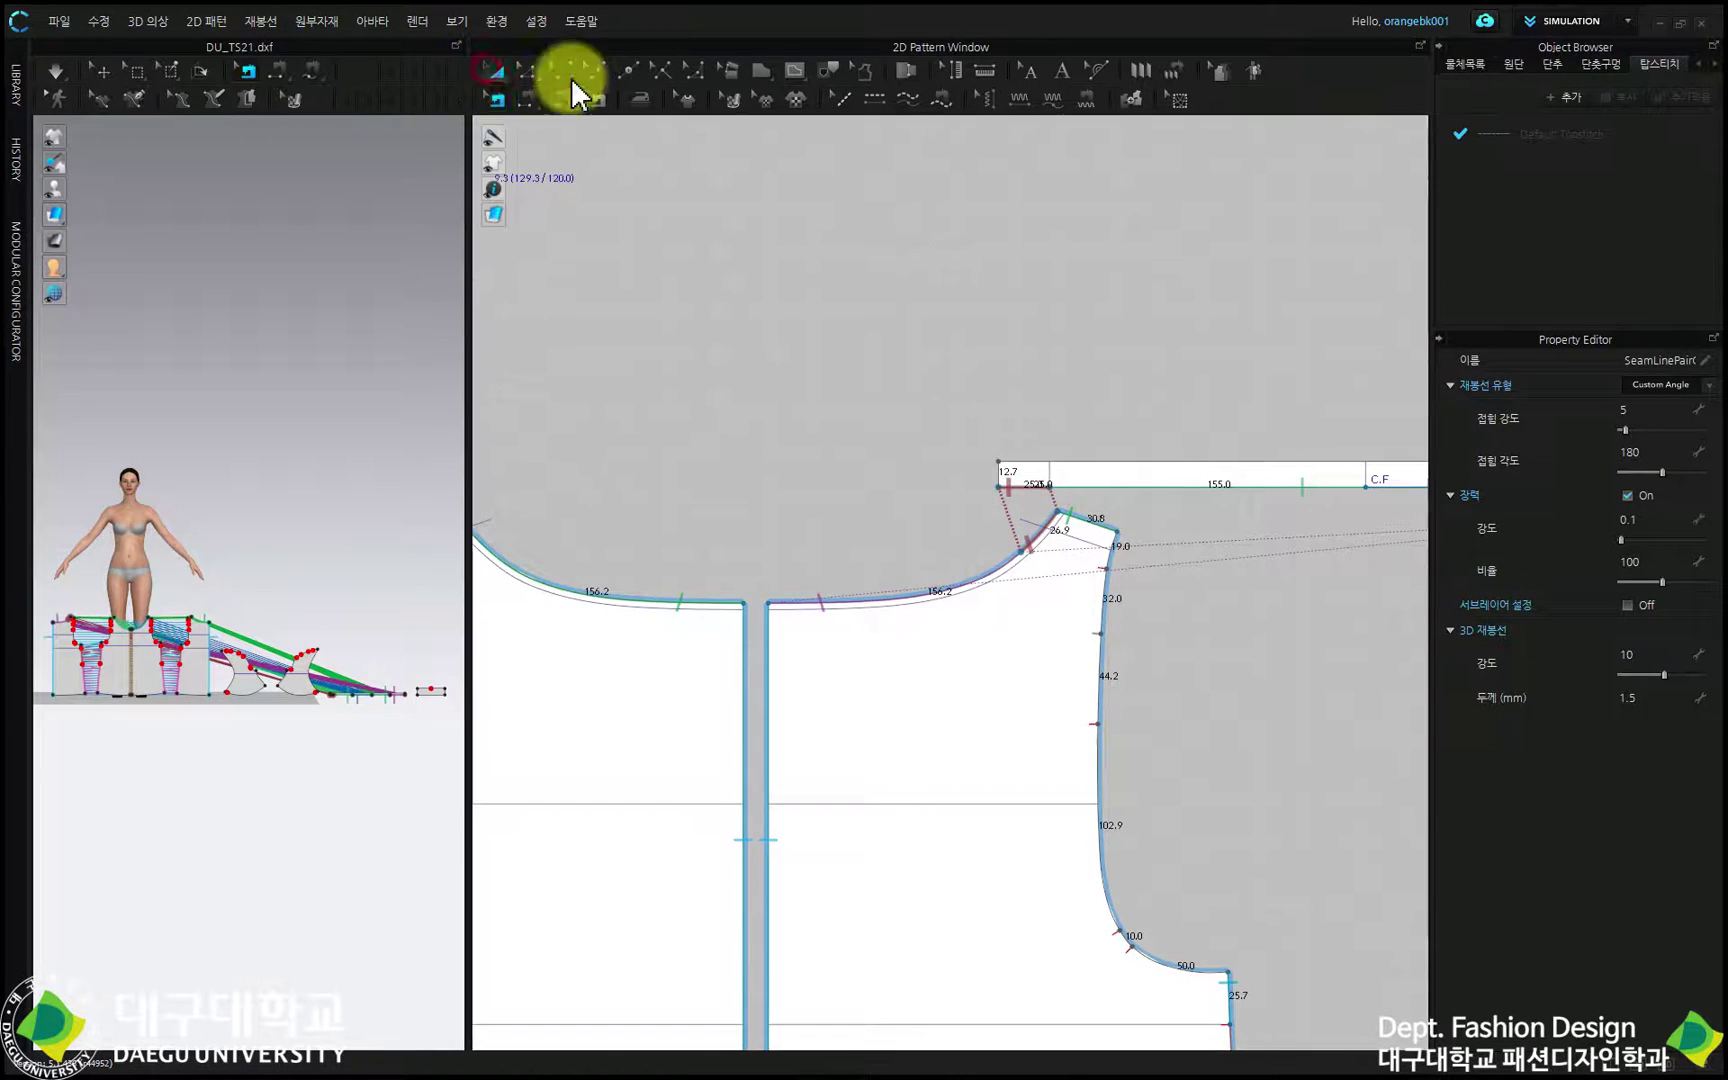
scroll(1225, 302, down, 5)
scroll(1300, 325, down, 2)
drag(1315, 339, 855, 338)
click(1256, 270)
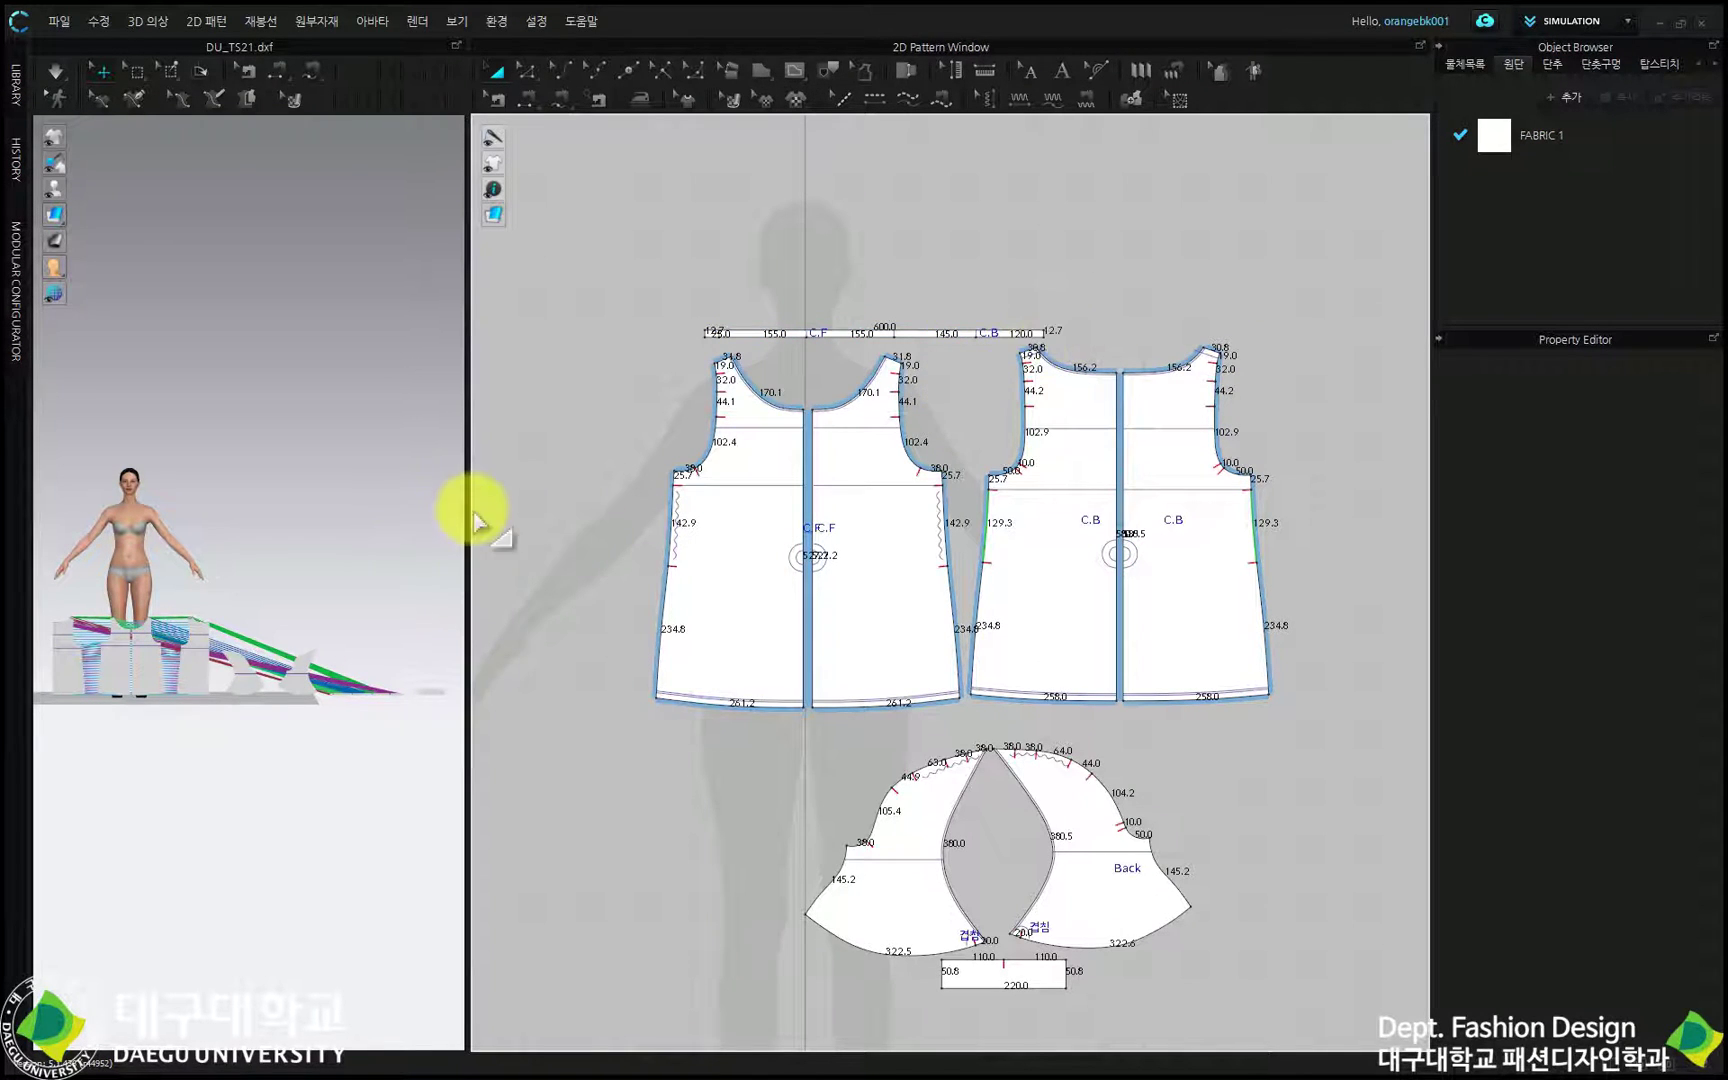
Hide the segment lengths and the annotation texts in the 2D pattern window.
mouse_move(494, 189)
click(569, 192)
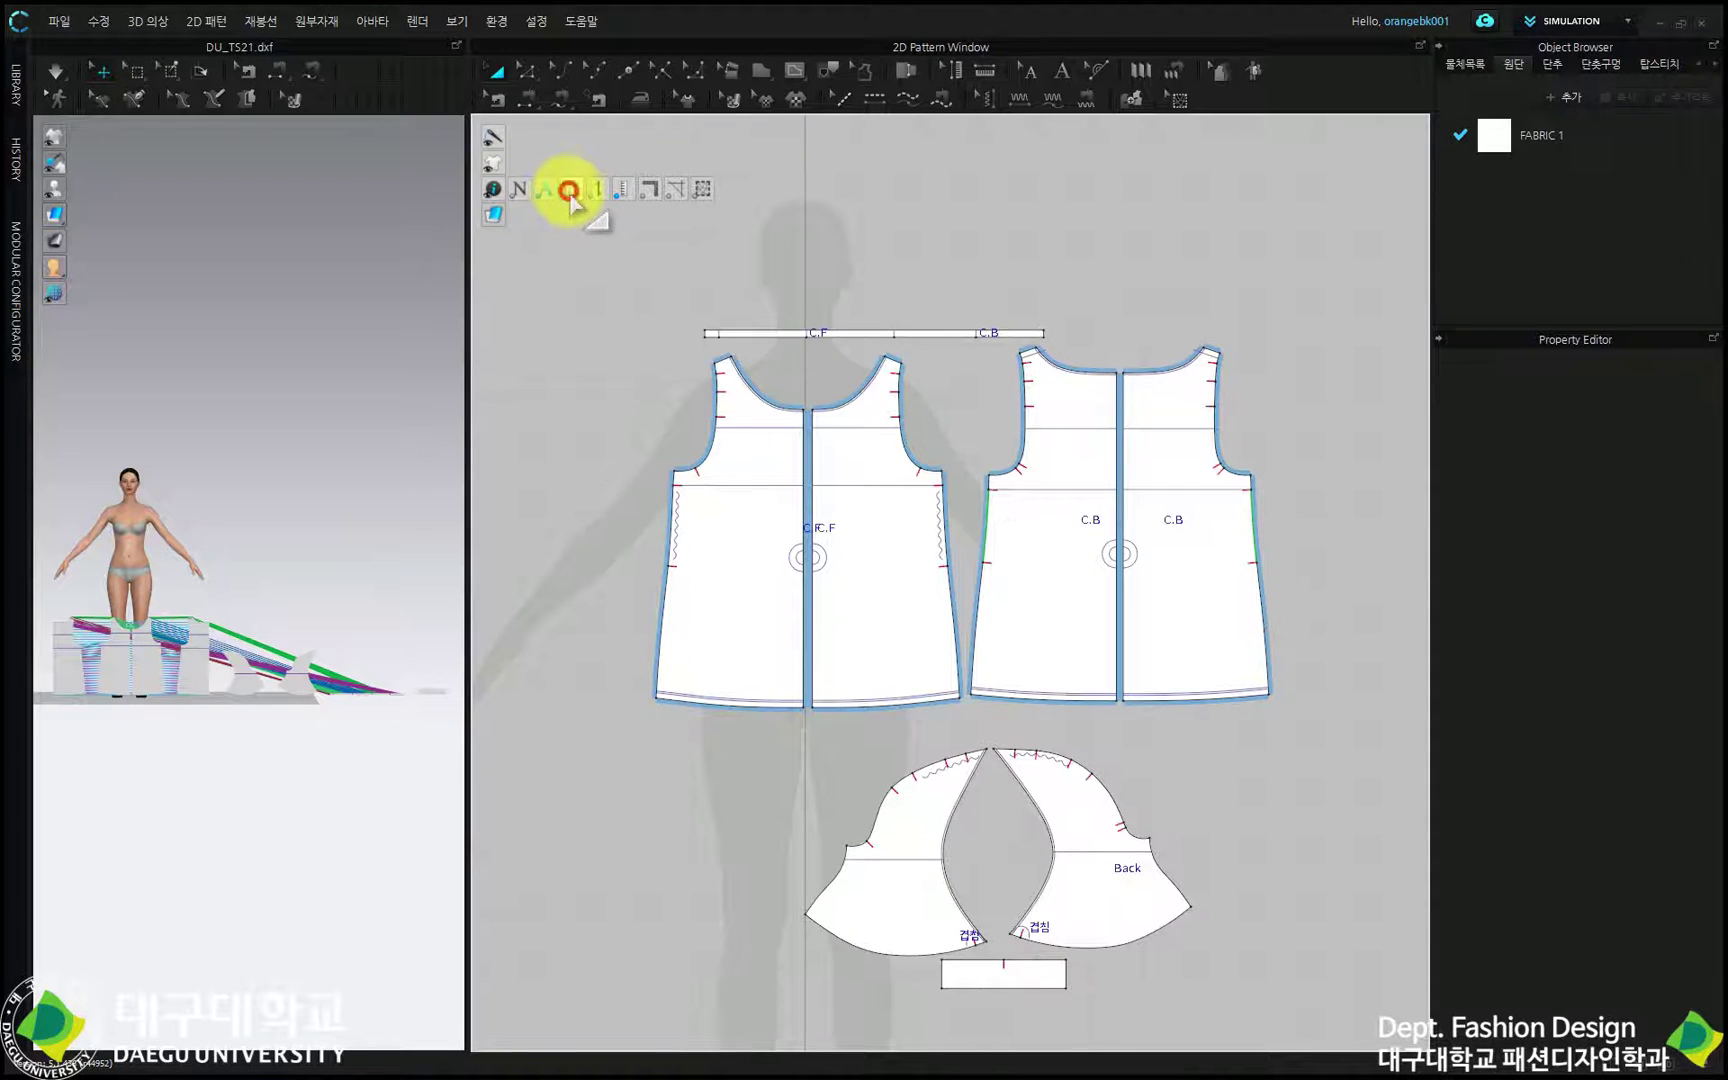
click(545, 190)
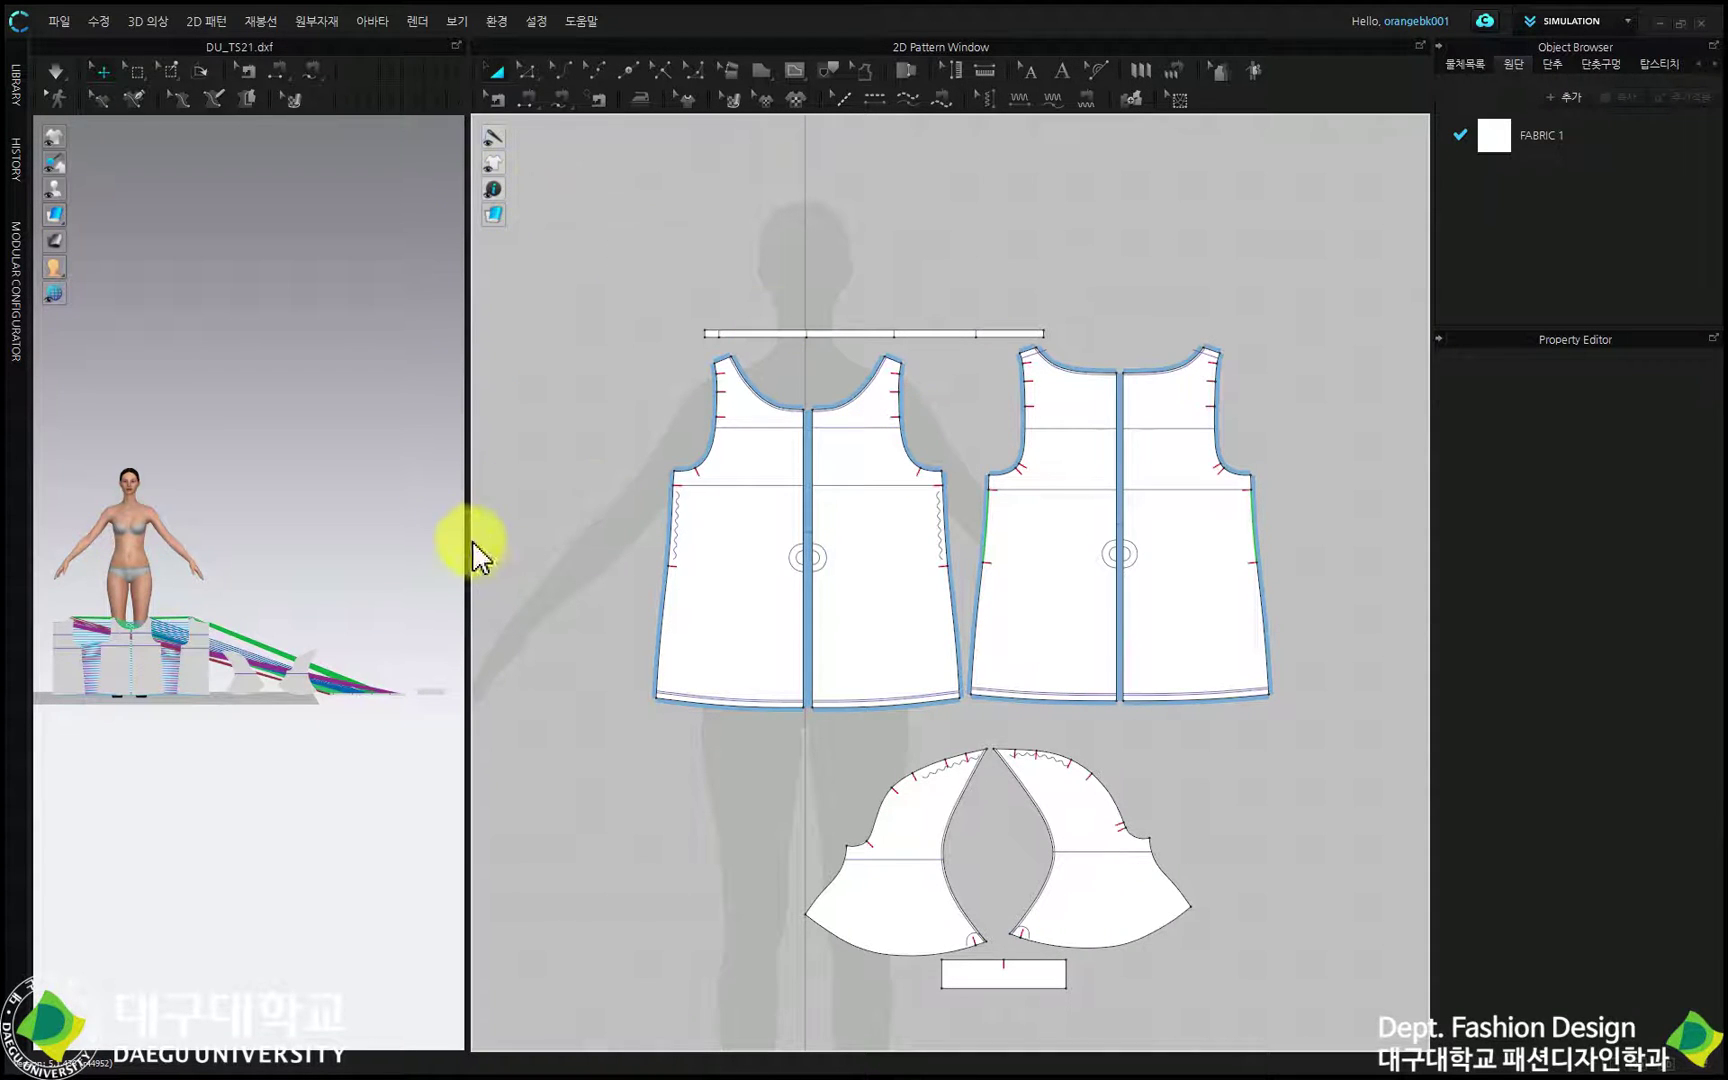
Enlarge the 3D window and reset the 3D arrangement of all pieces to the 2D layout, seen from the front.
drag(463, 544, 911, 478)
scroll(1112, 598, up, 3)
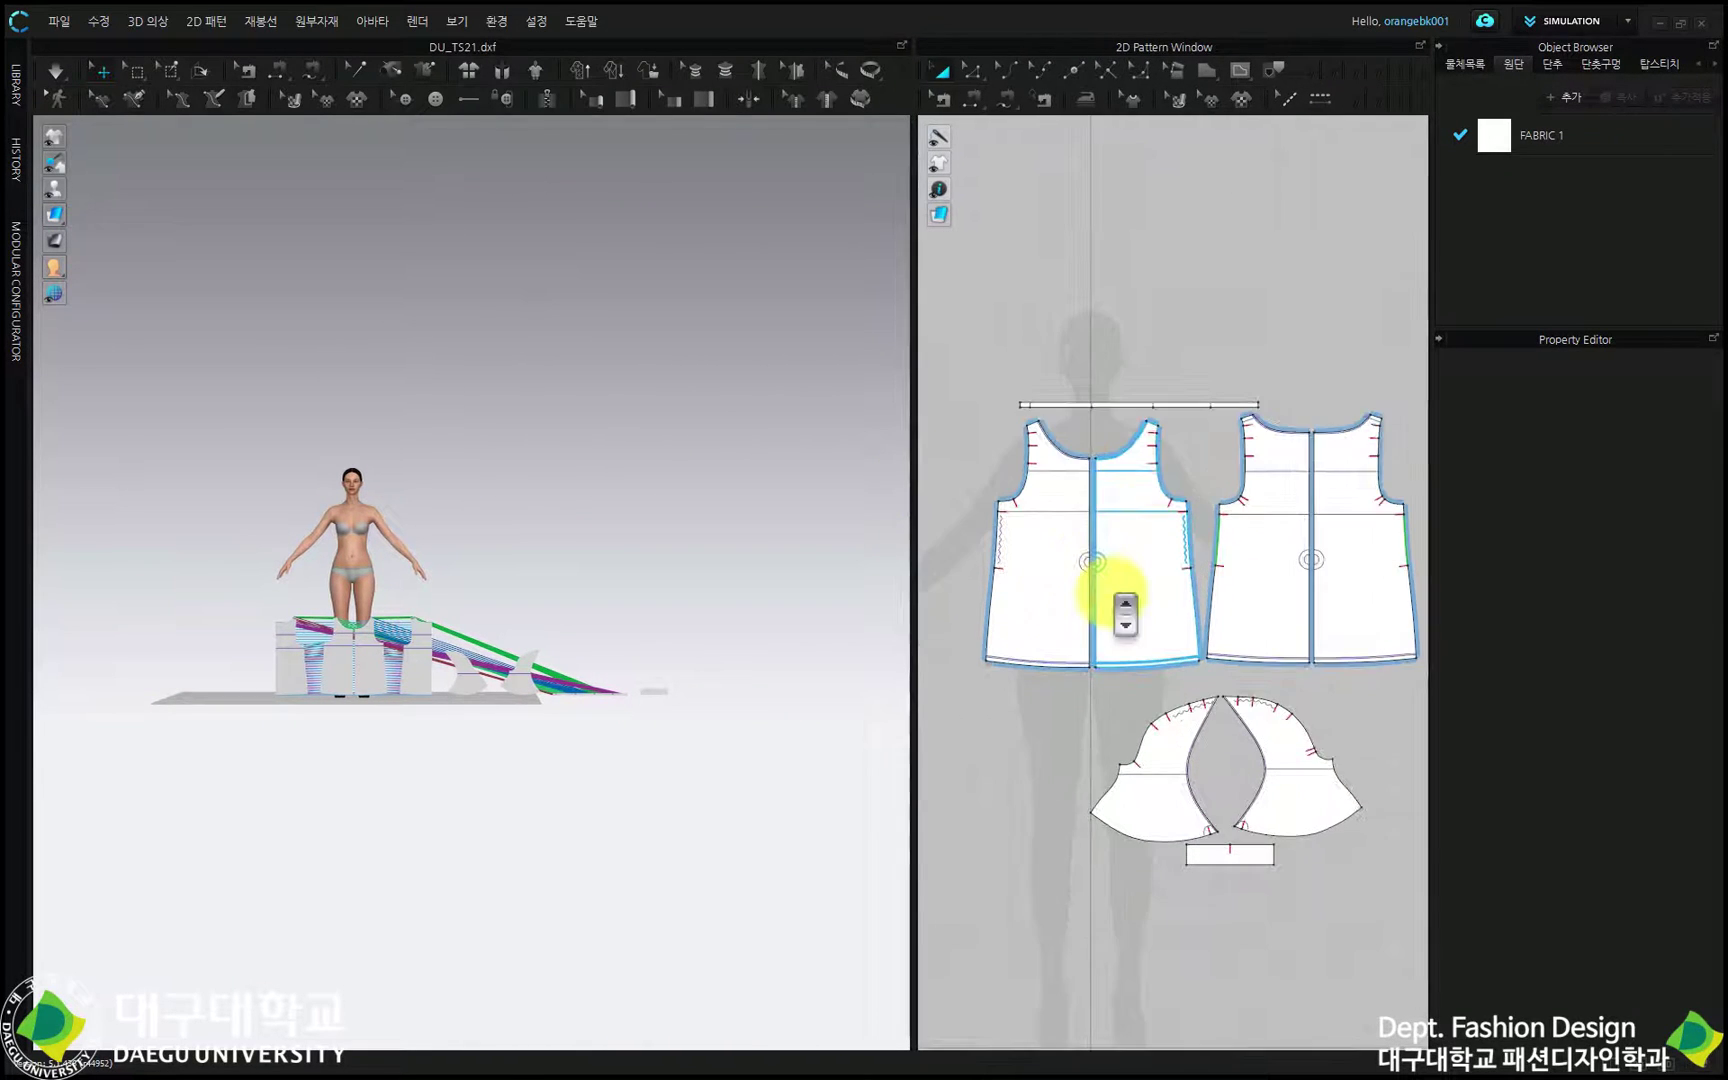
click(470, 71)
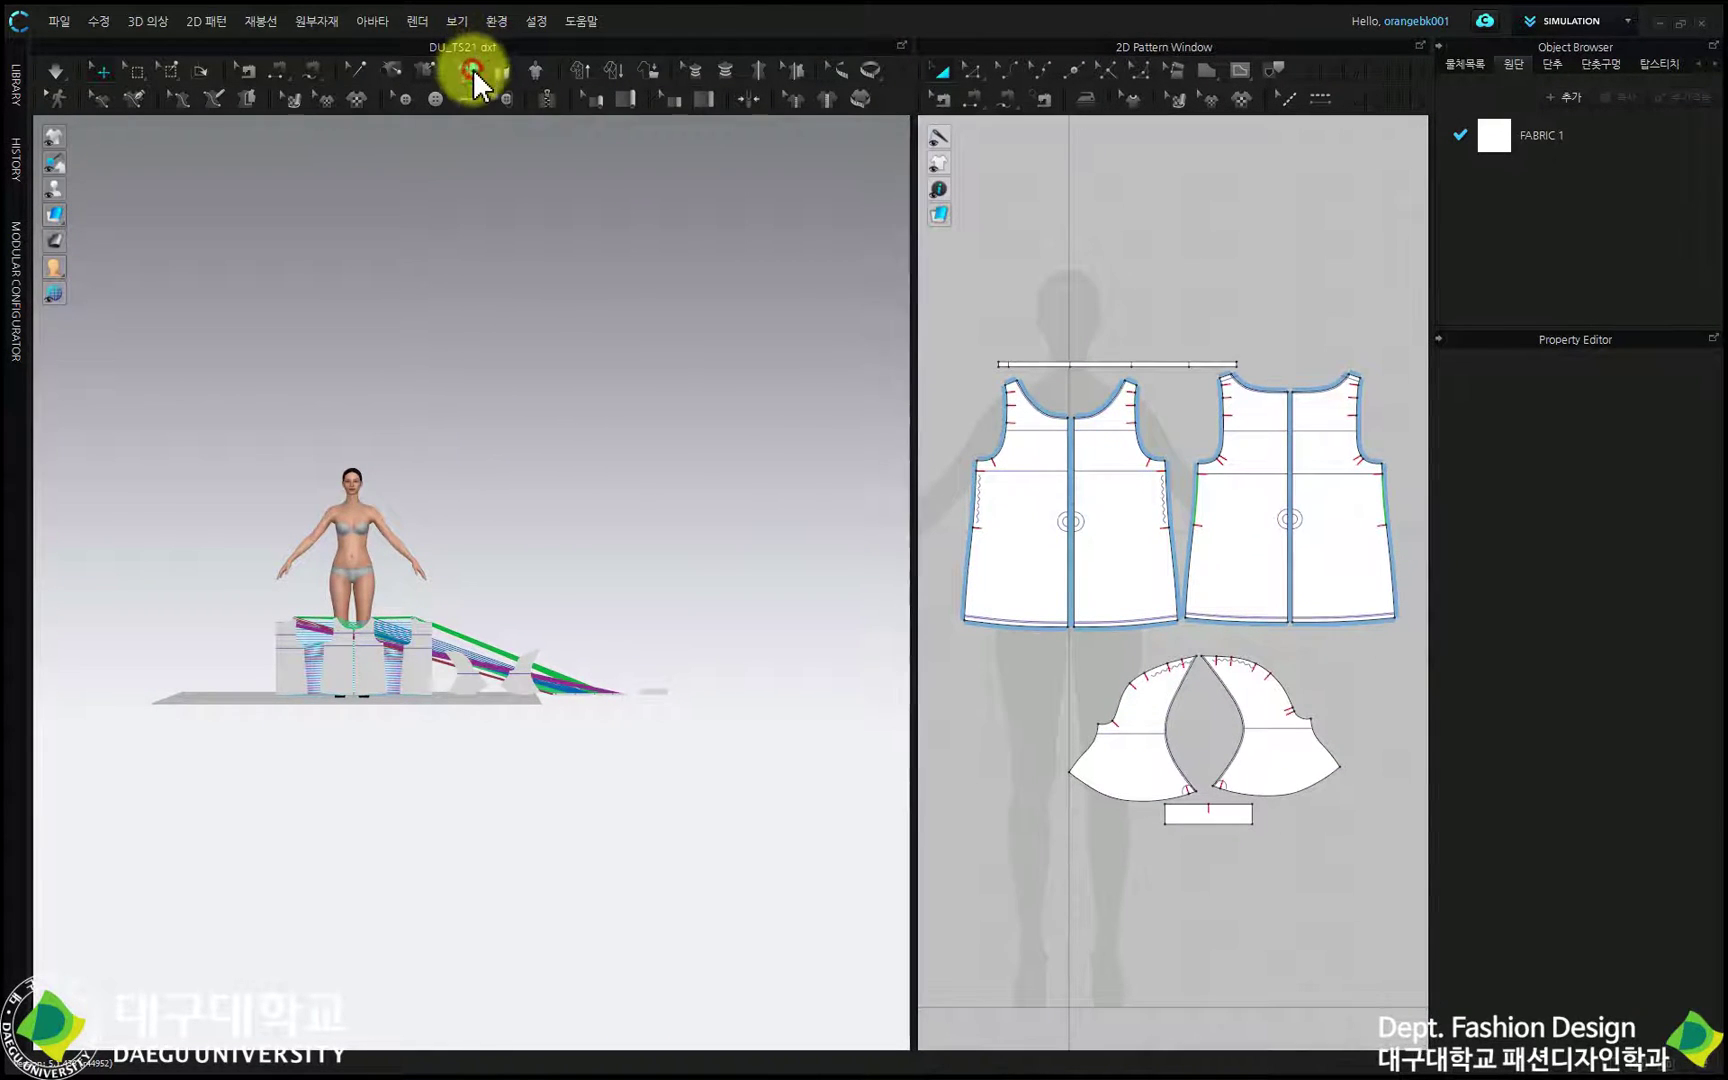
key(2)
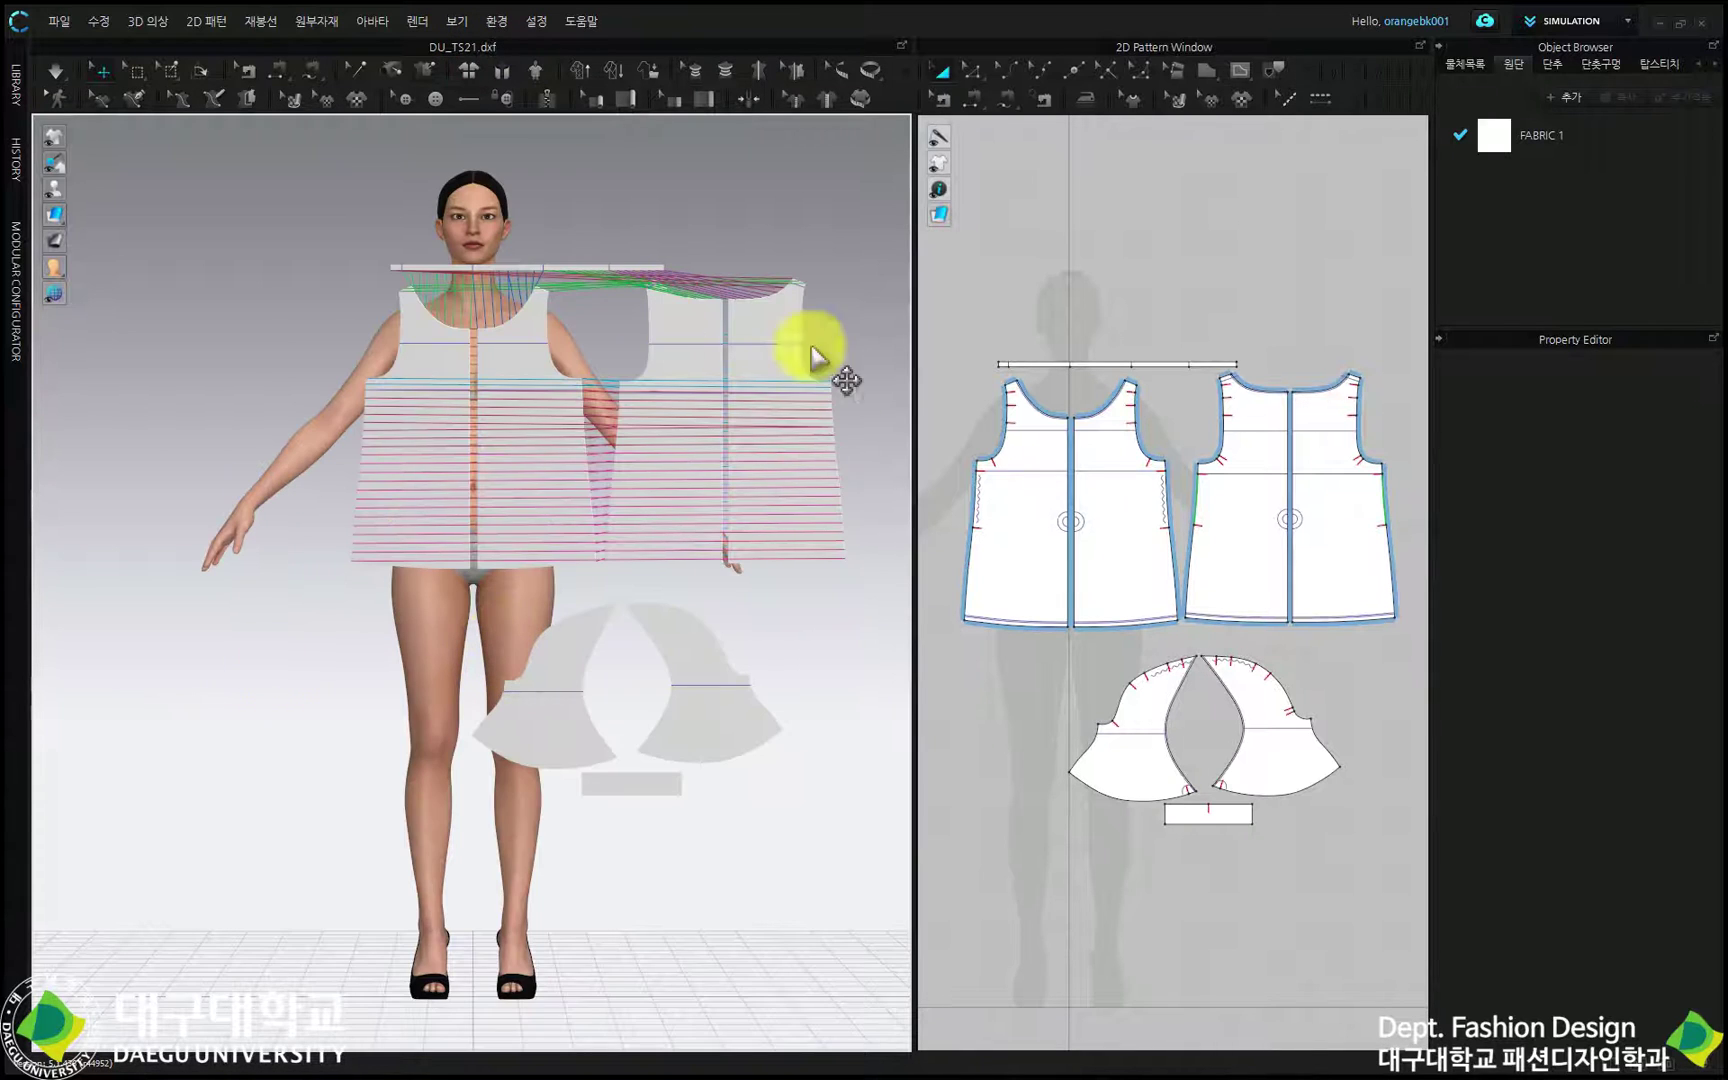
Flip both back bodice pieces horizontally in 3D.
drag(1156, 312, 1450, 646)
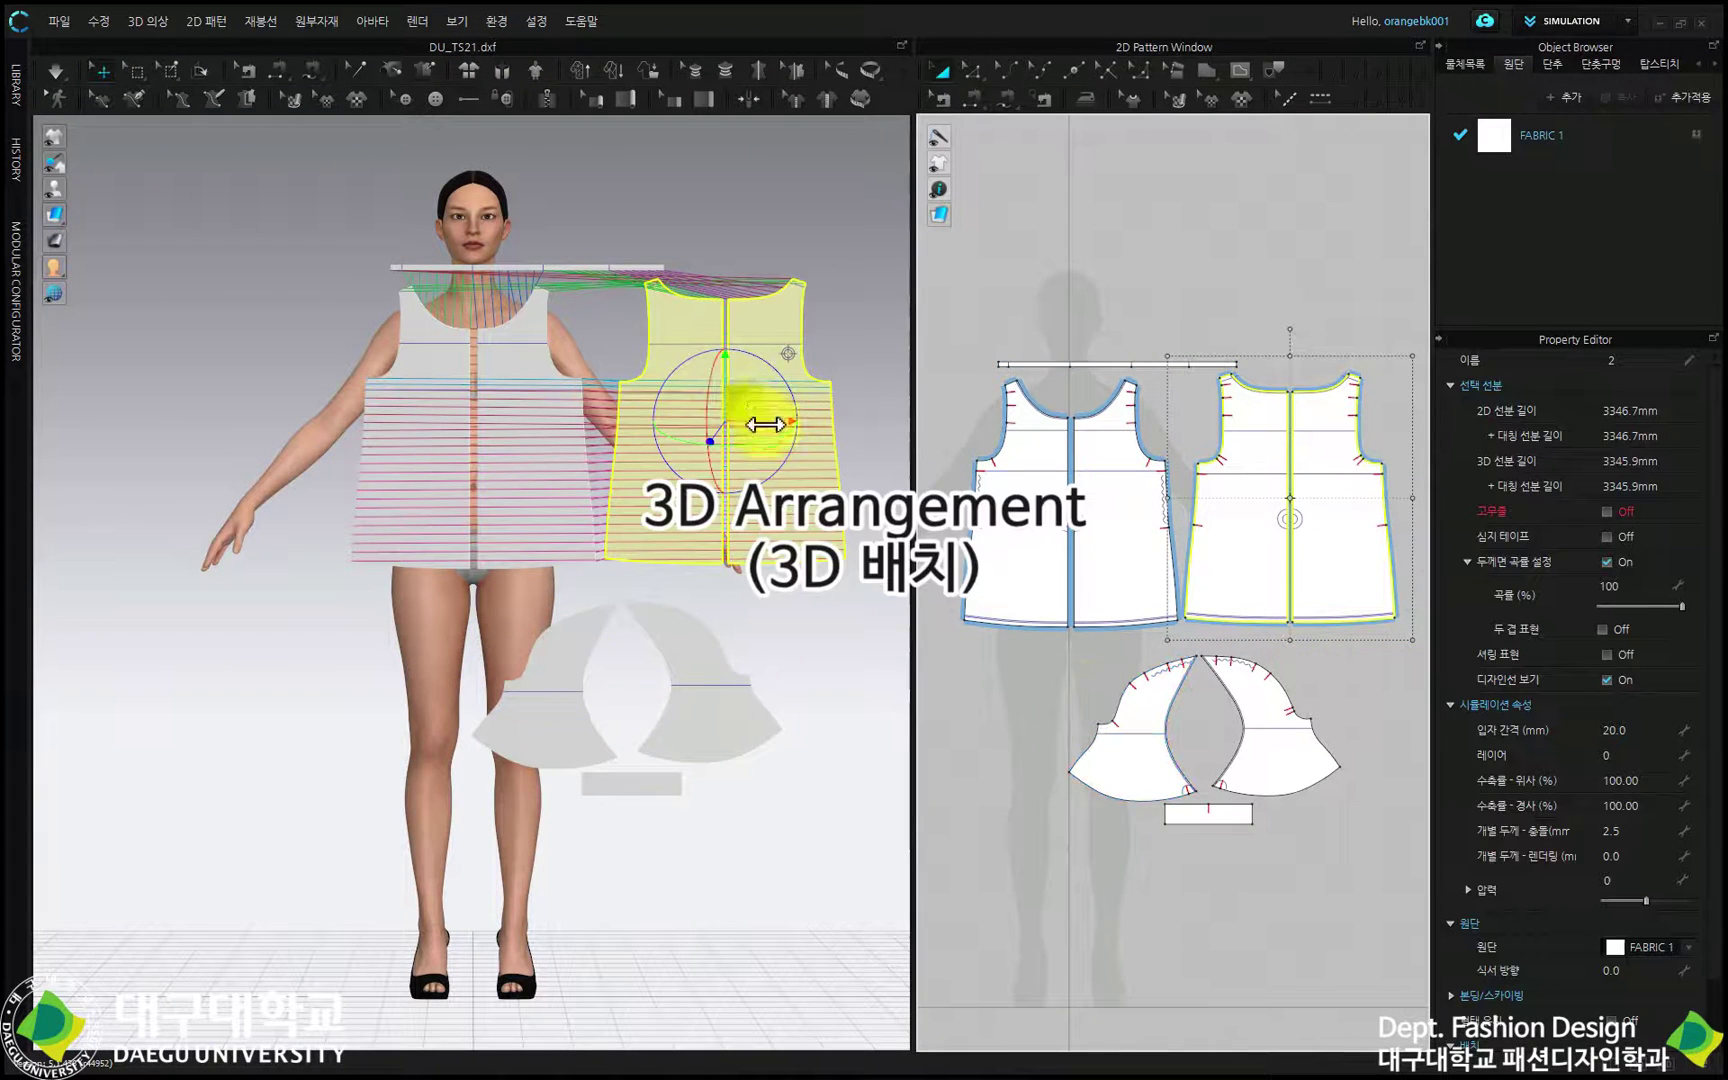
right_click(757, 416)
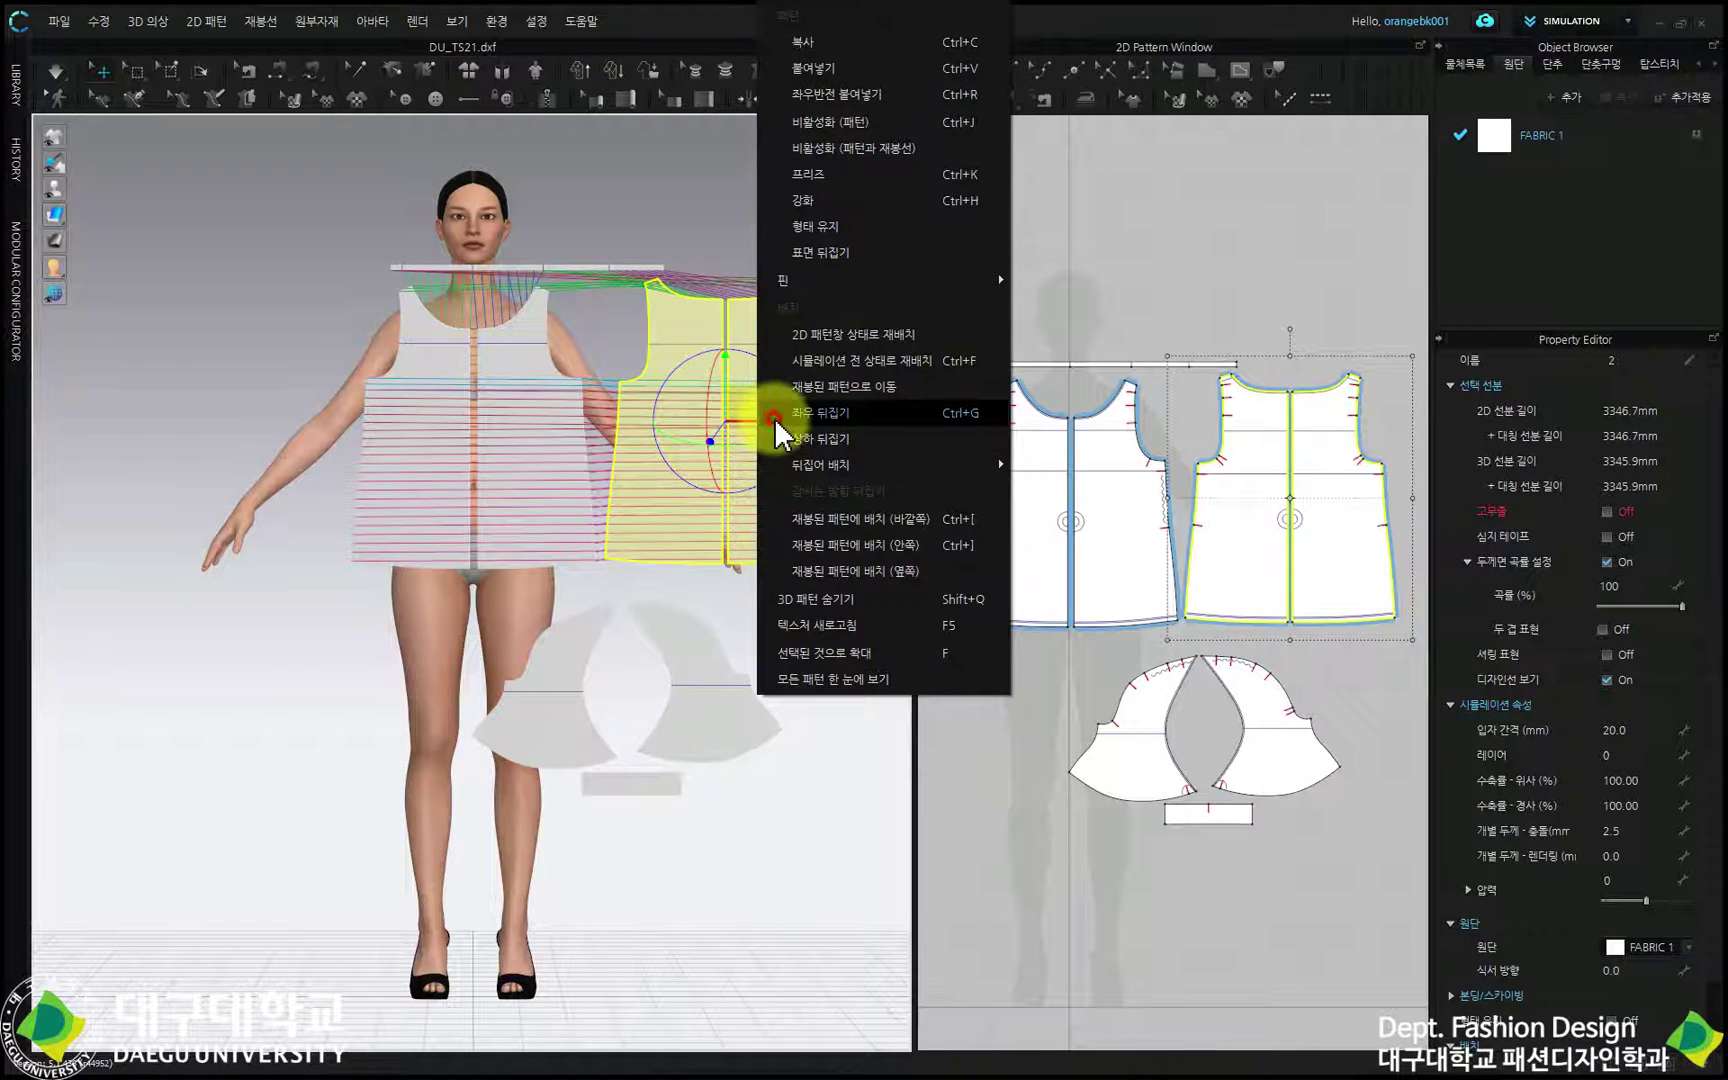
click(785, 413)
Place the back bodice pieces behind the avatar and centre them on her back.
key(4)
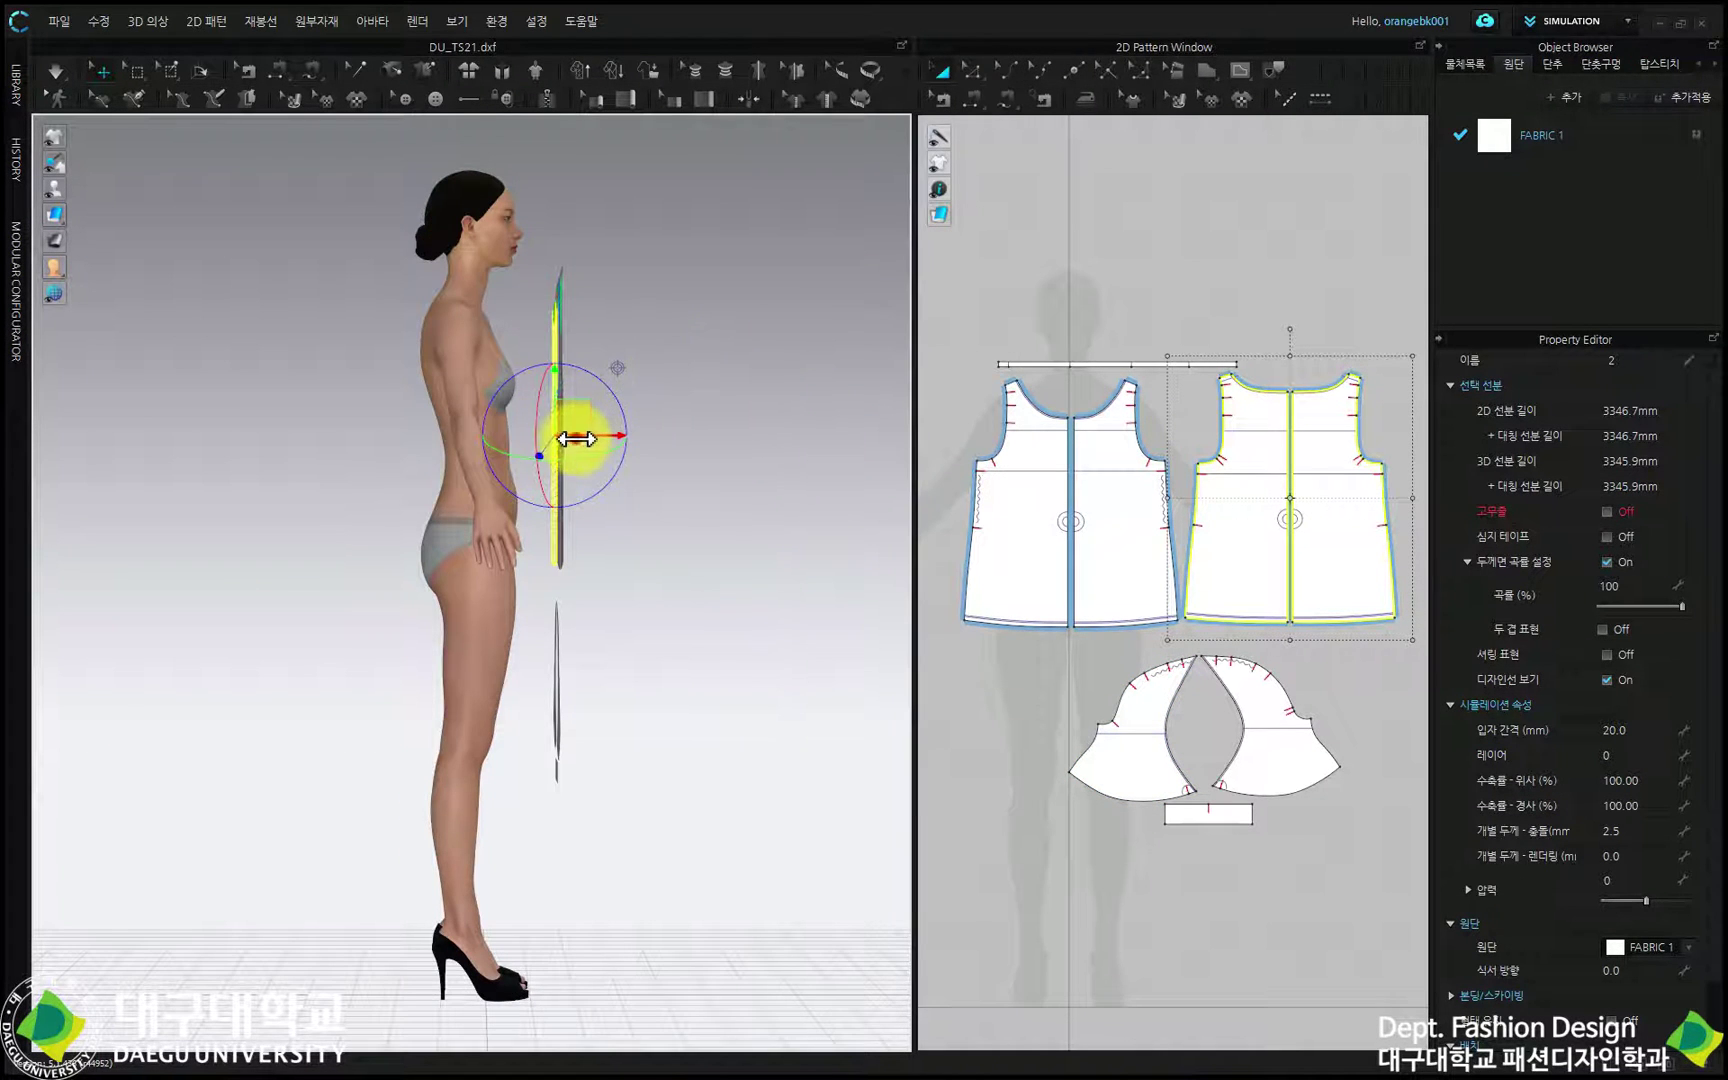
drag(577, 438, 433, 454)
key(8)
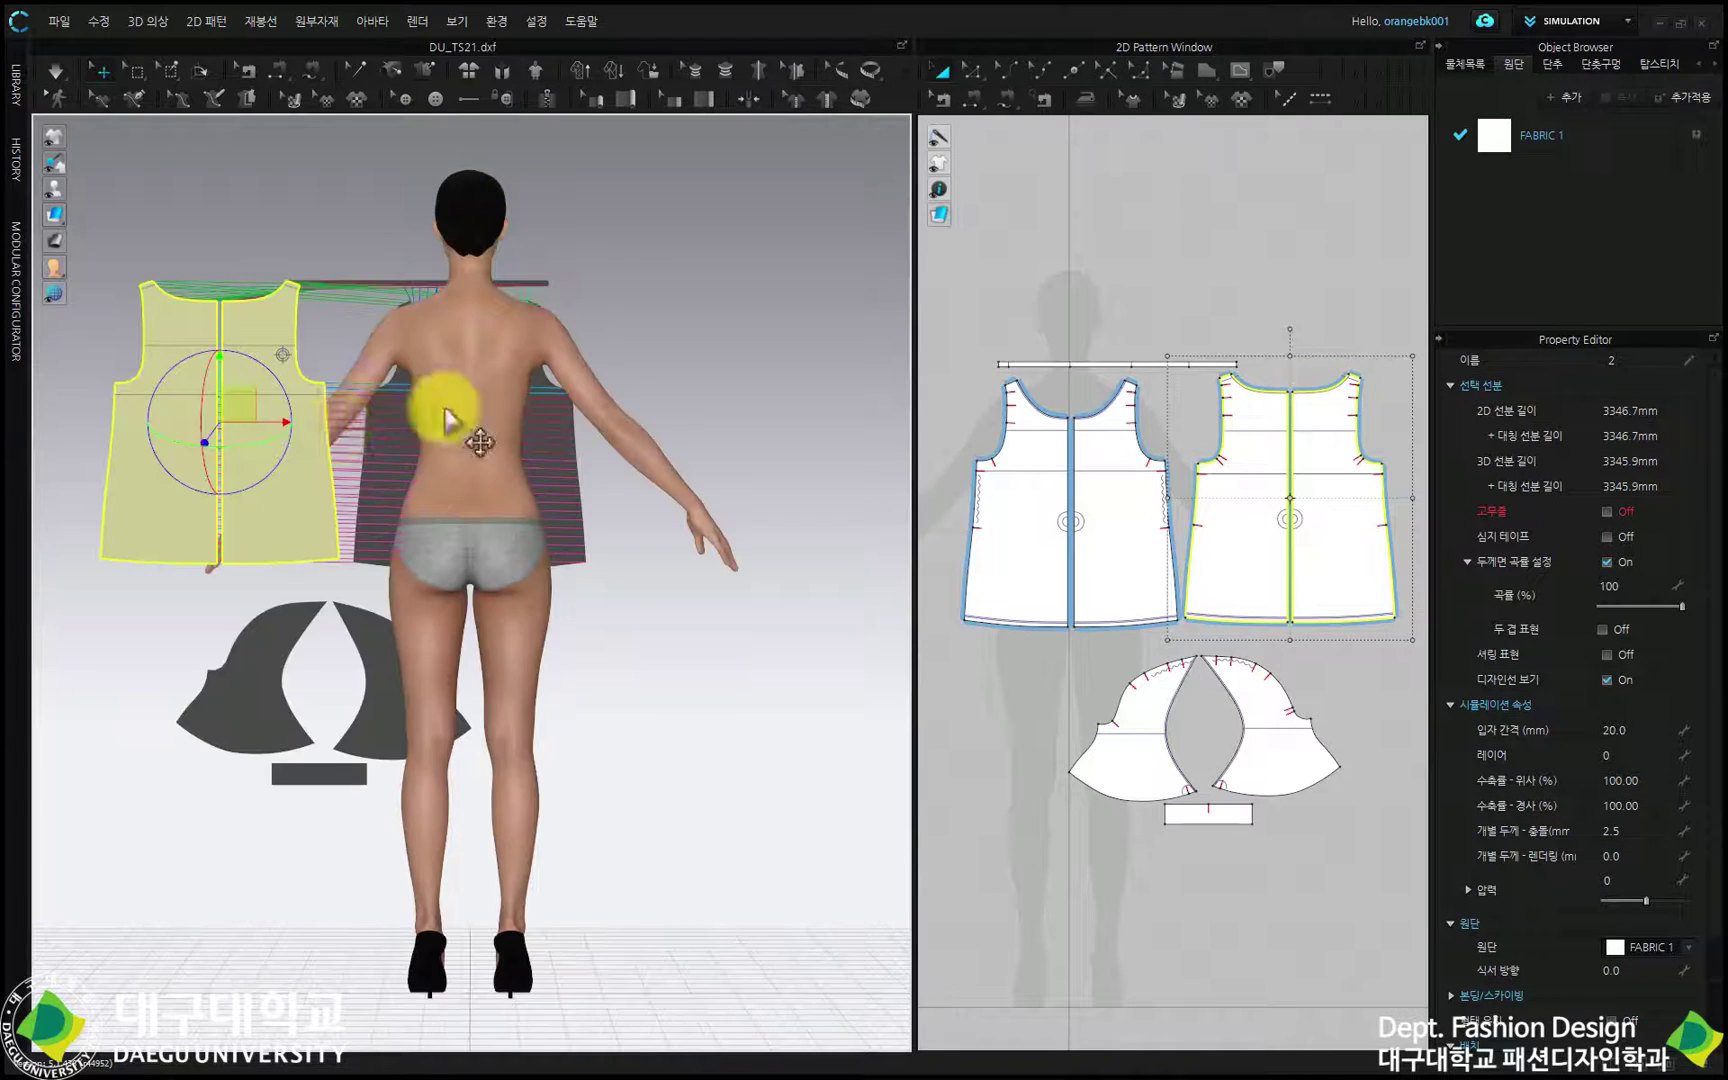
drag(250, 424, 497, 430)
click(916, 303)
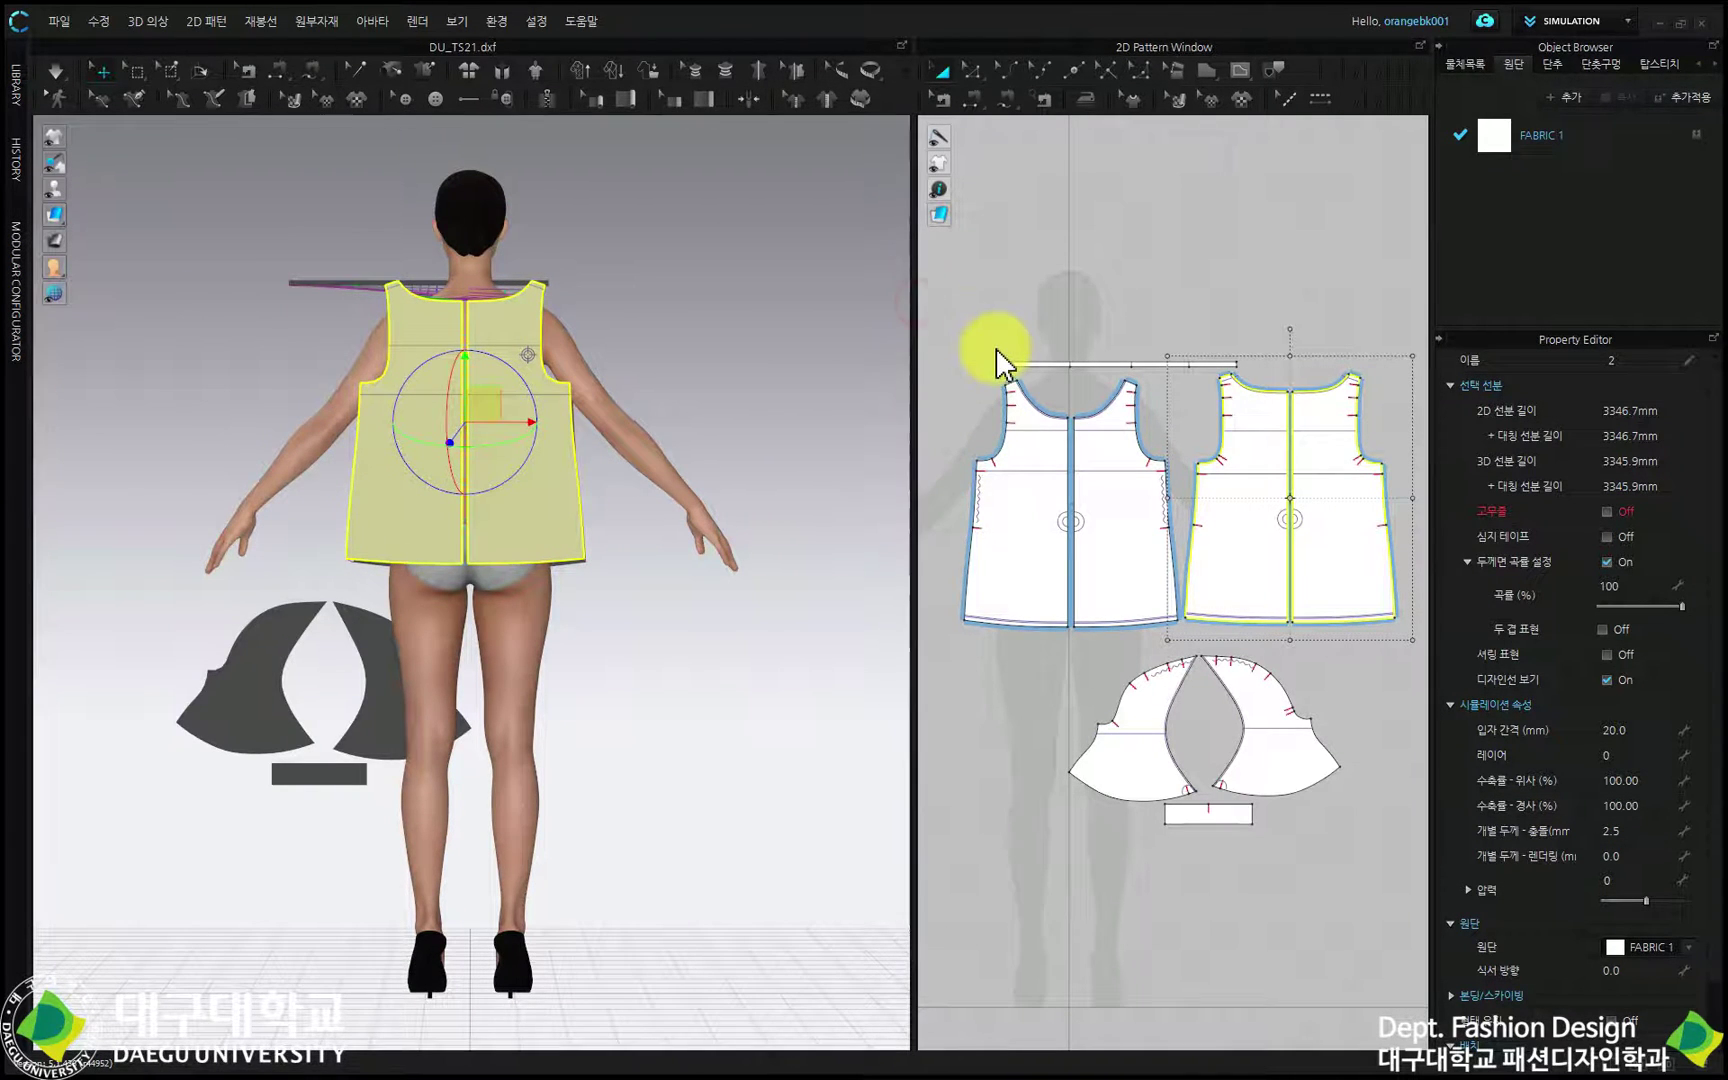
Move both front bodice pieces closer to the front of the avatar's body.
drag(970, 325, 1197, 655)
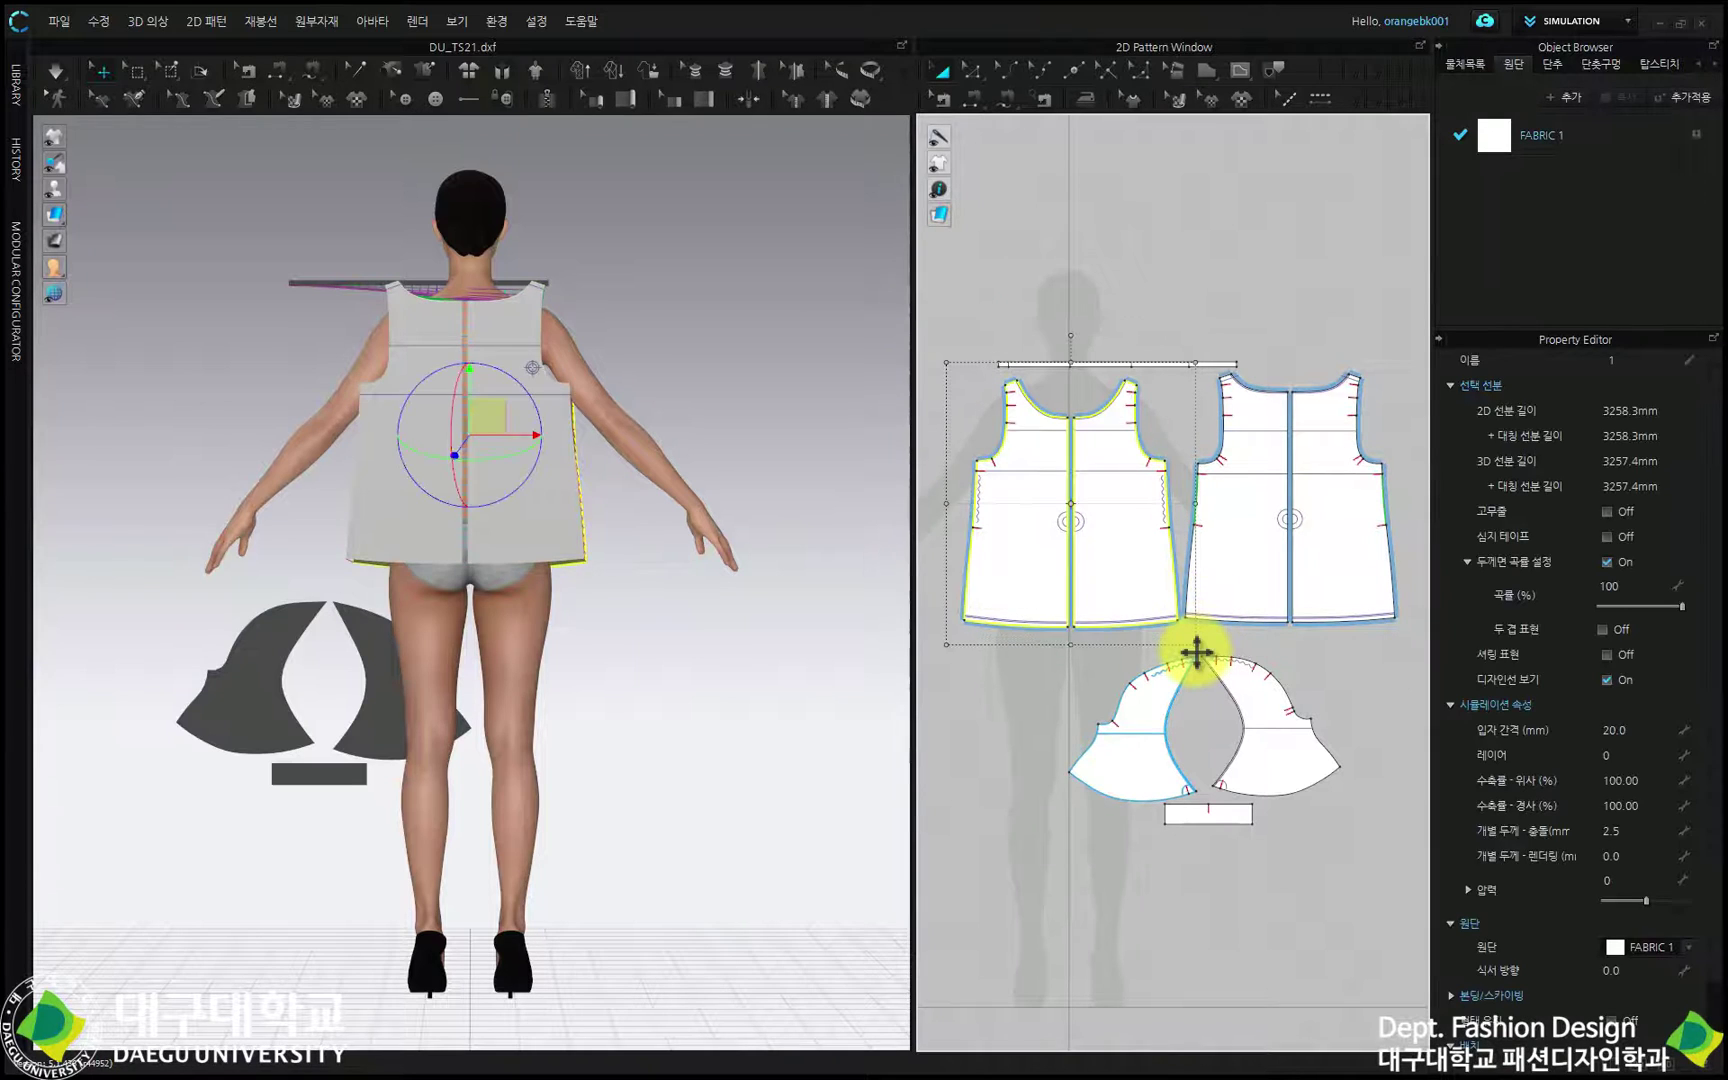
key(4)
drag(597, 431, 571, 441)
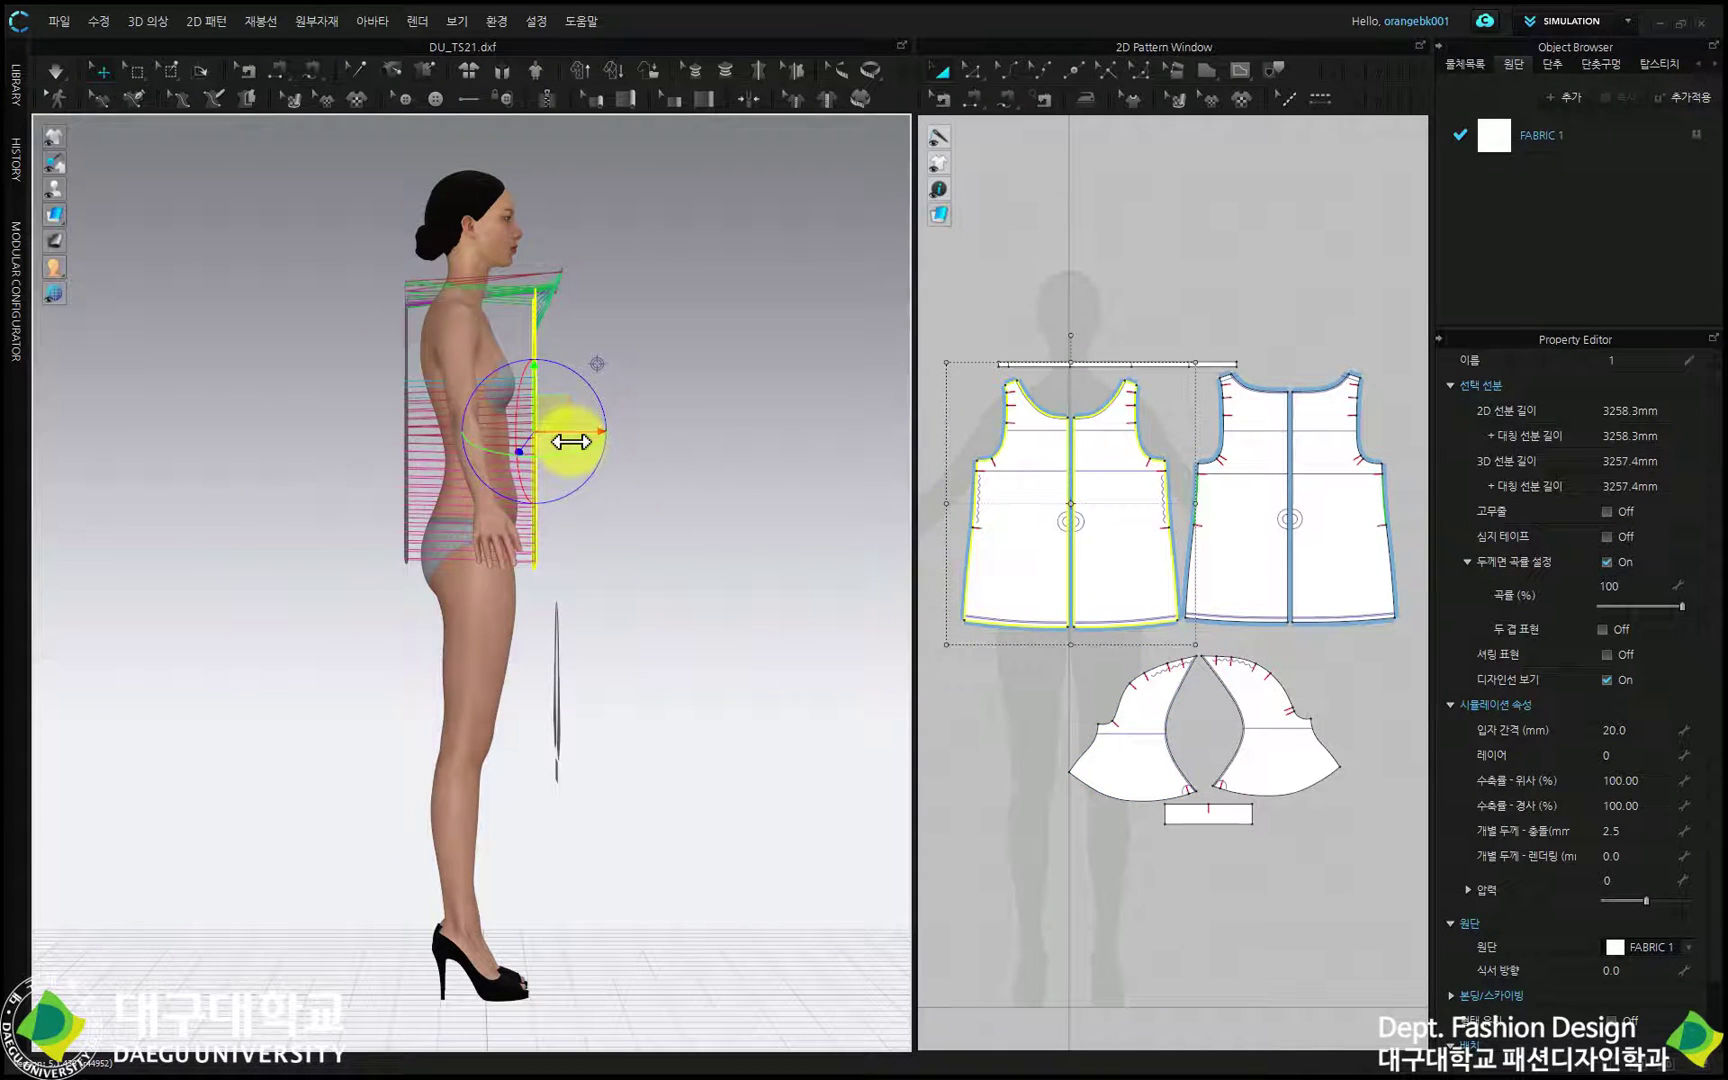
Deactivate the two sleeve pieces and the small rectangular band together with their sewing lines.
key(2)
drag(1024, 858, 1386, 645)
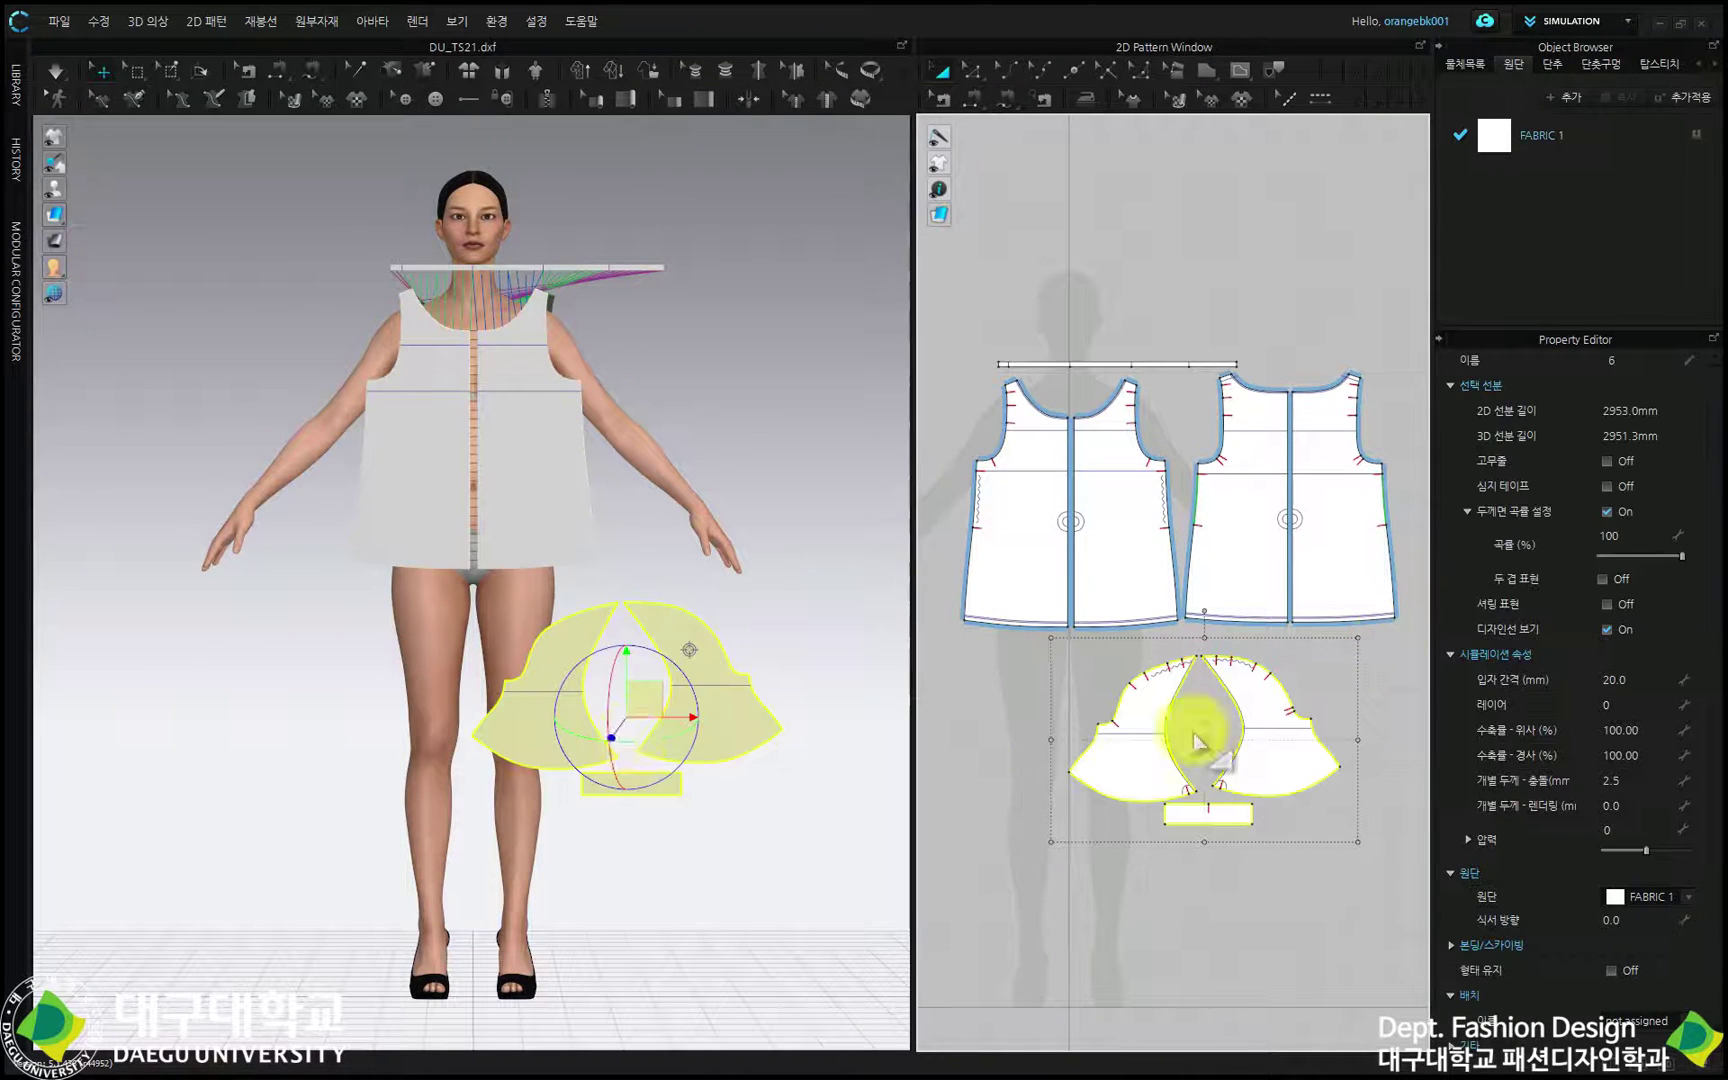
right_click(652, 697)
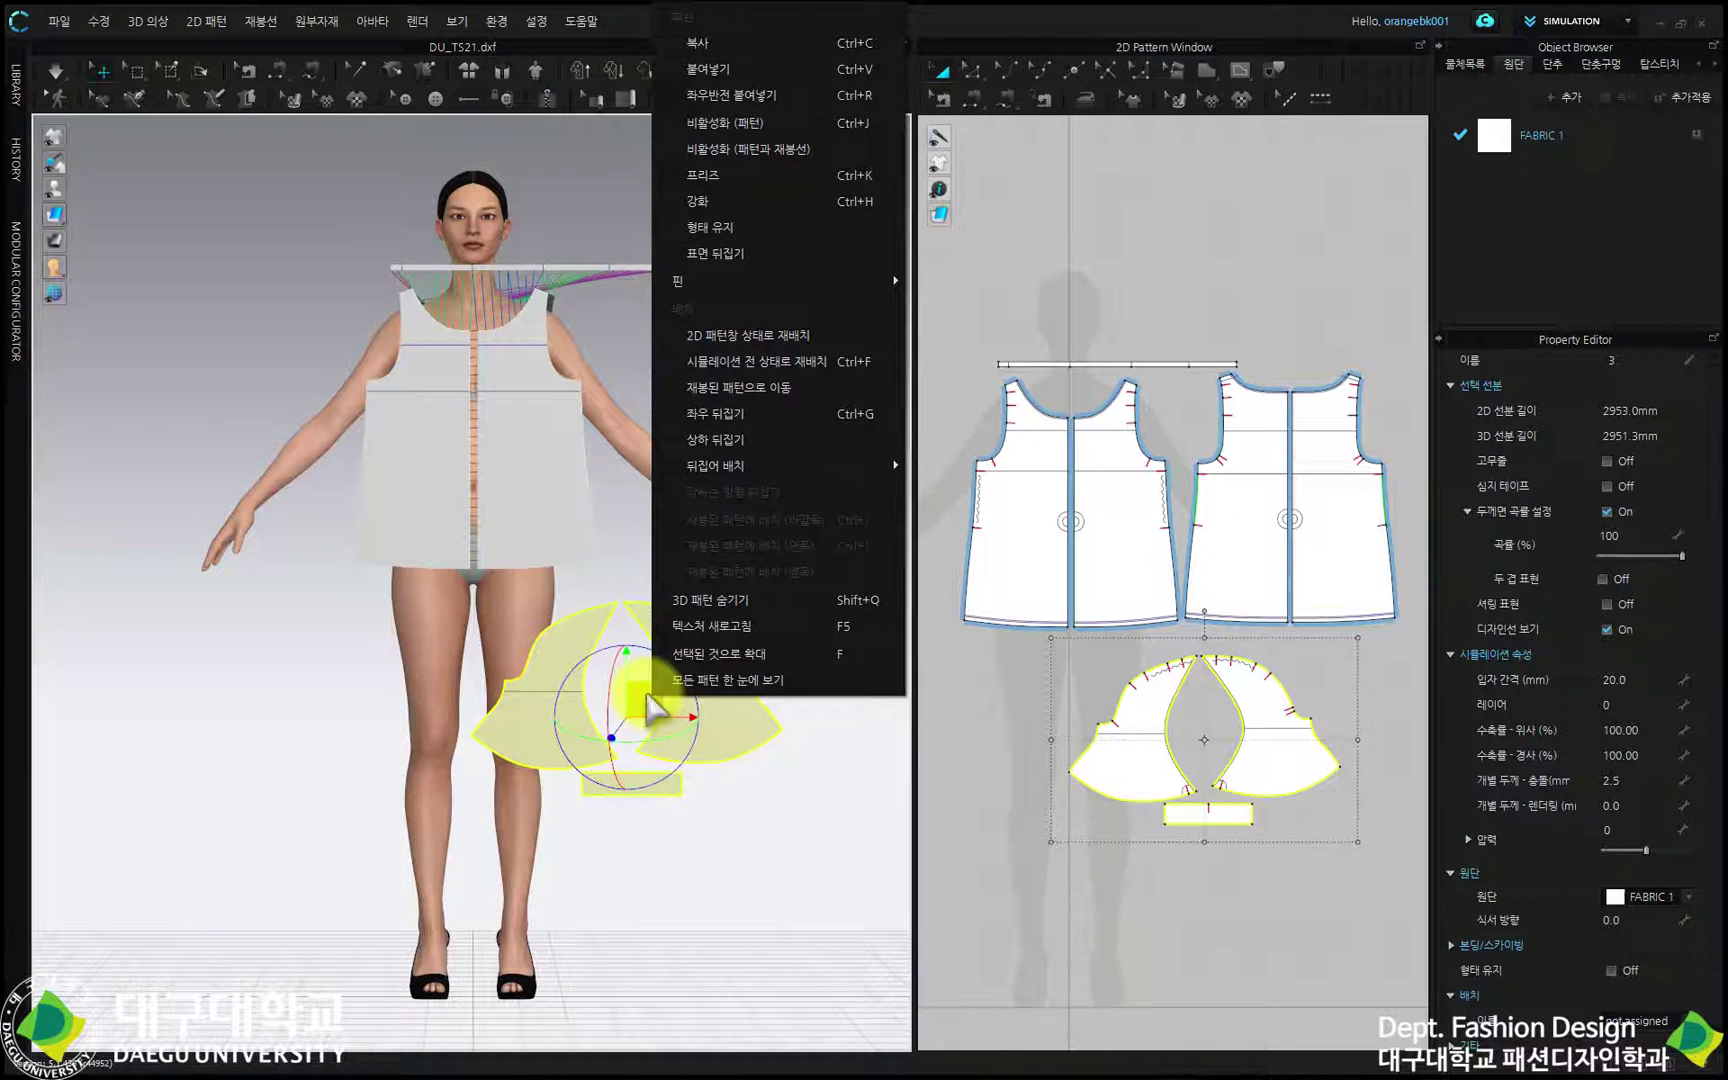
click(788, 150)
Widen the 2D pattern window and unfold the neck band along its upper 600 mm edge.
scroll(694, 270, up, 3)
middle_drag(694, 270, 697, 605)
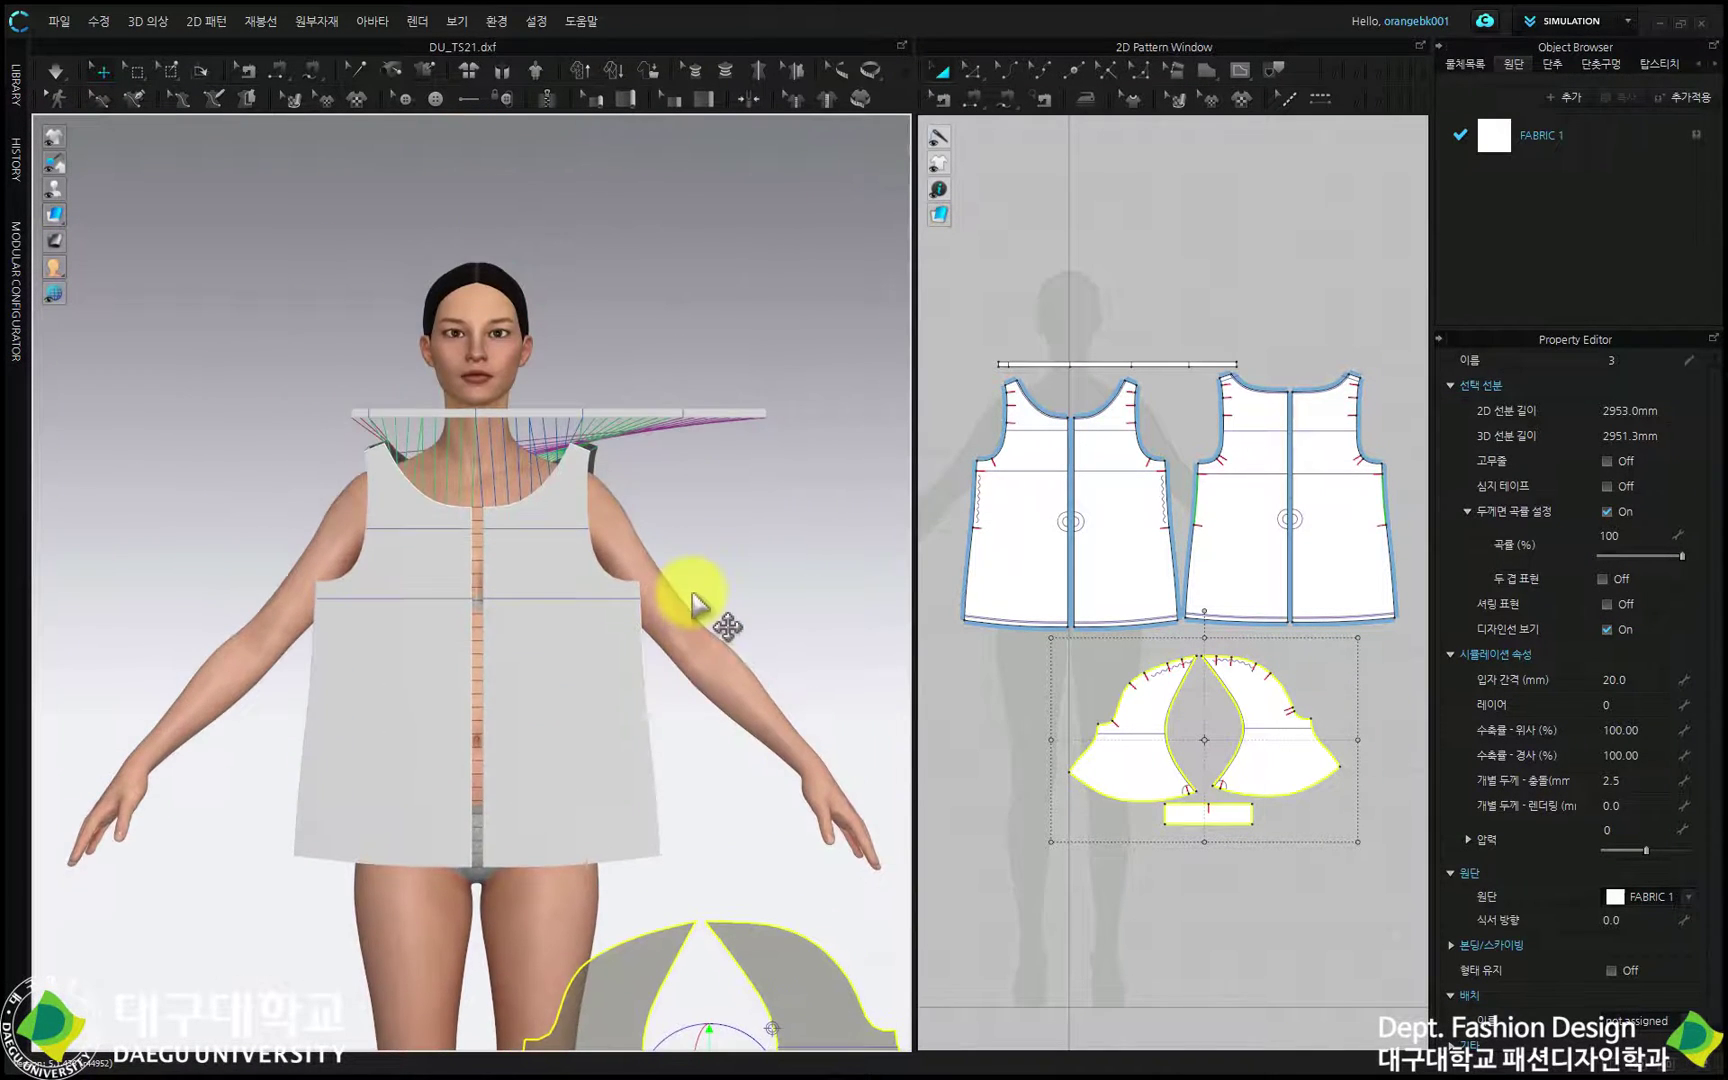
right_drag(694, 597, 640, 655)
scroll(580, 455, up, 4)
middle_drag(578, 457, 496, 722)
right_drag(523, 699, 590, 694)
middle_drag(590, 694, 522, 463)
drag(910, 542, 636, 542)
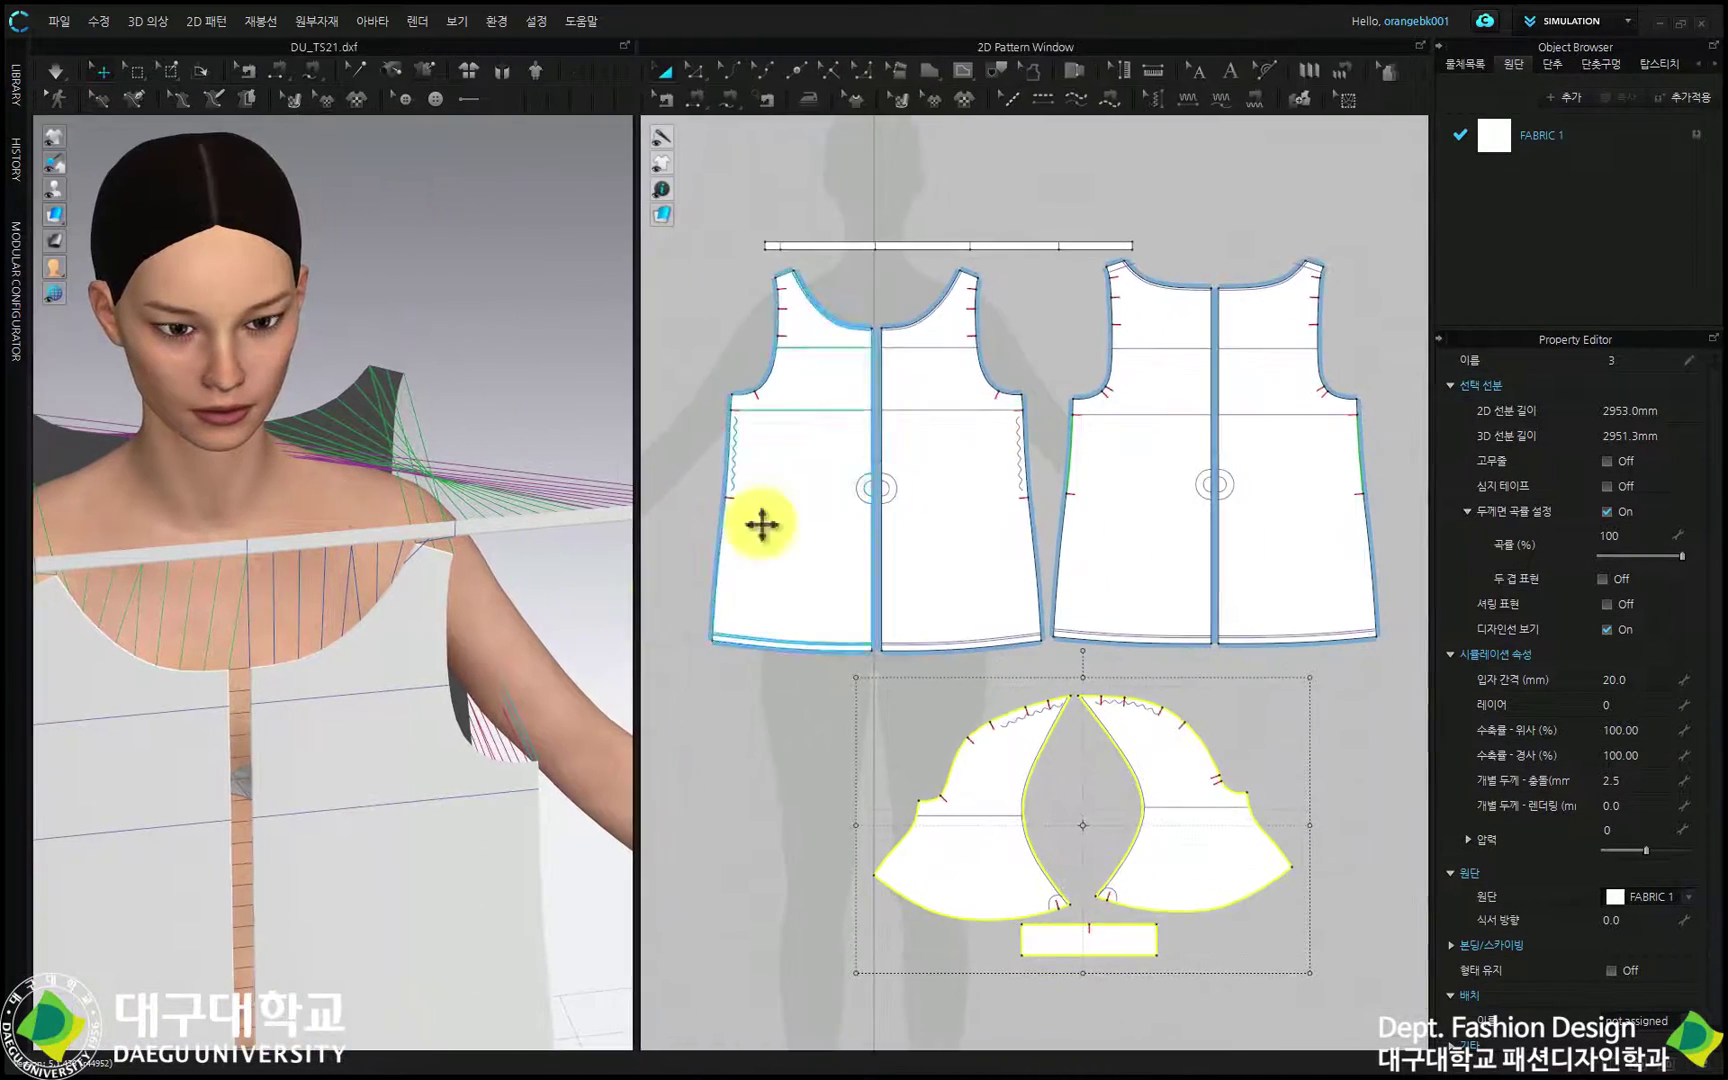
scroll(960, 322, up, 3)
middle_drag(960, 322, 987, 414)
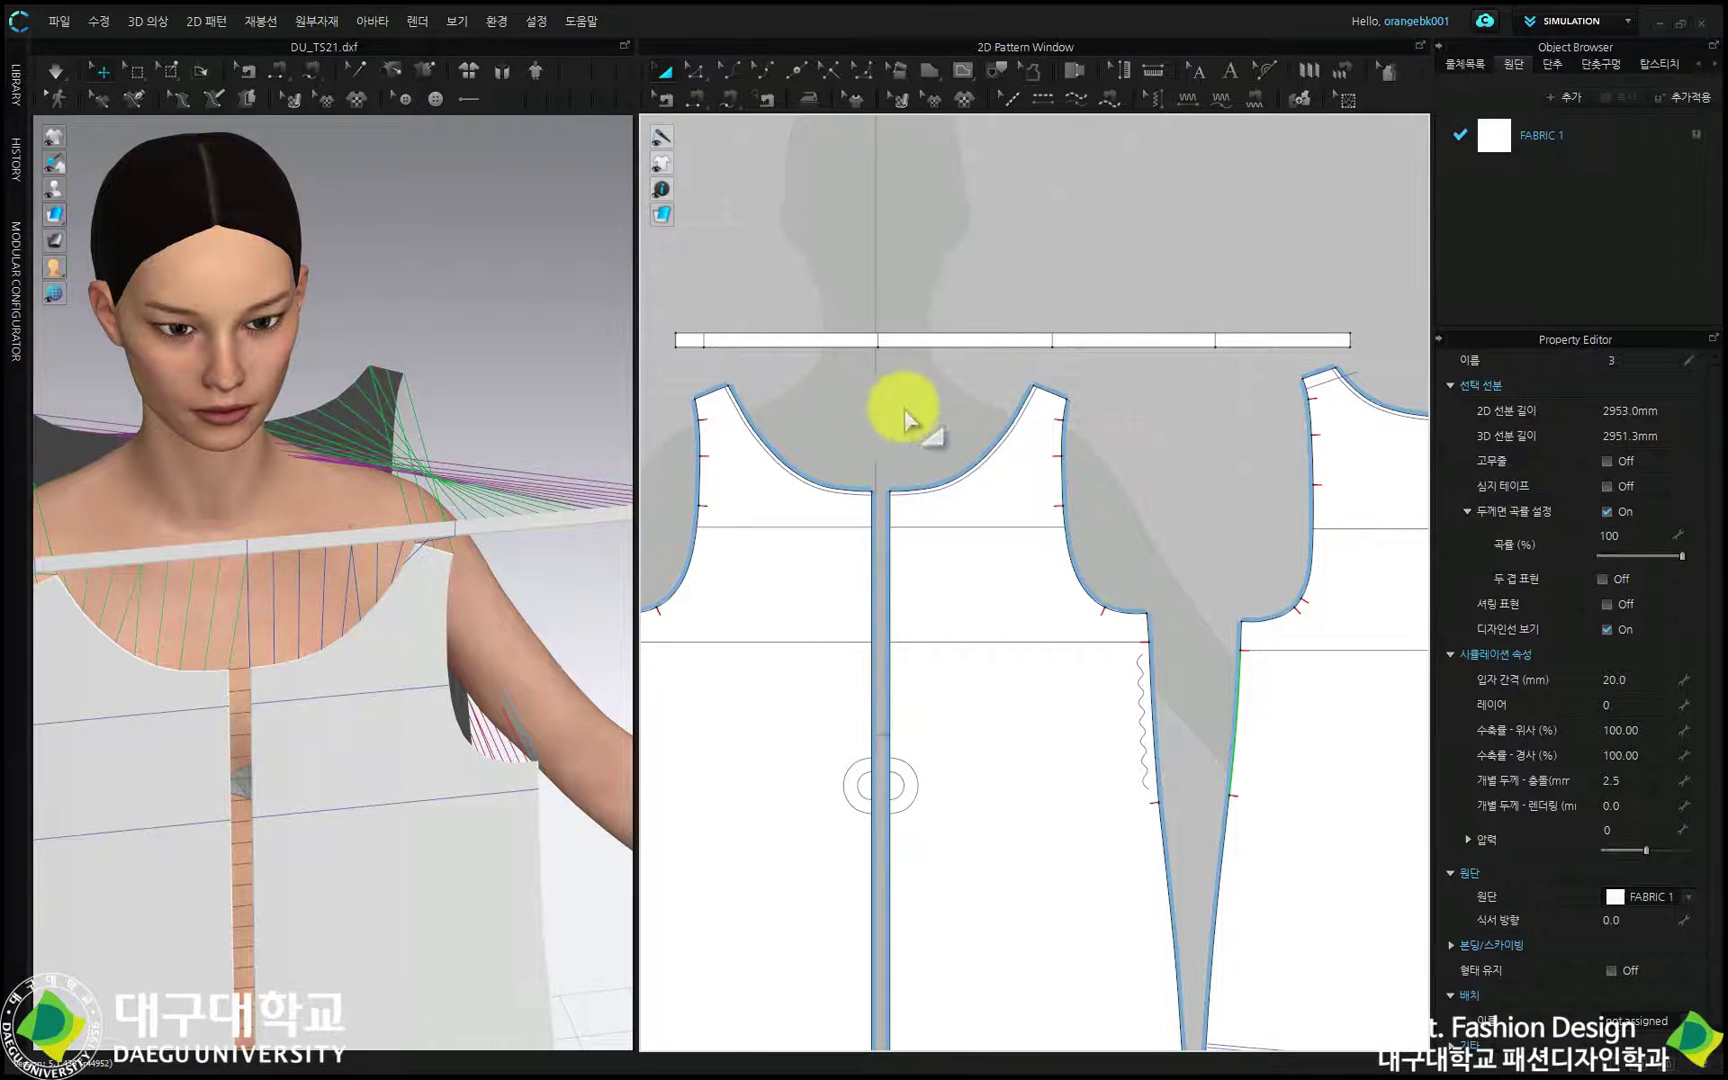
click(802, 340)
right_click(804, 341)
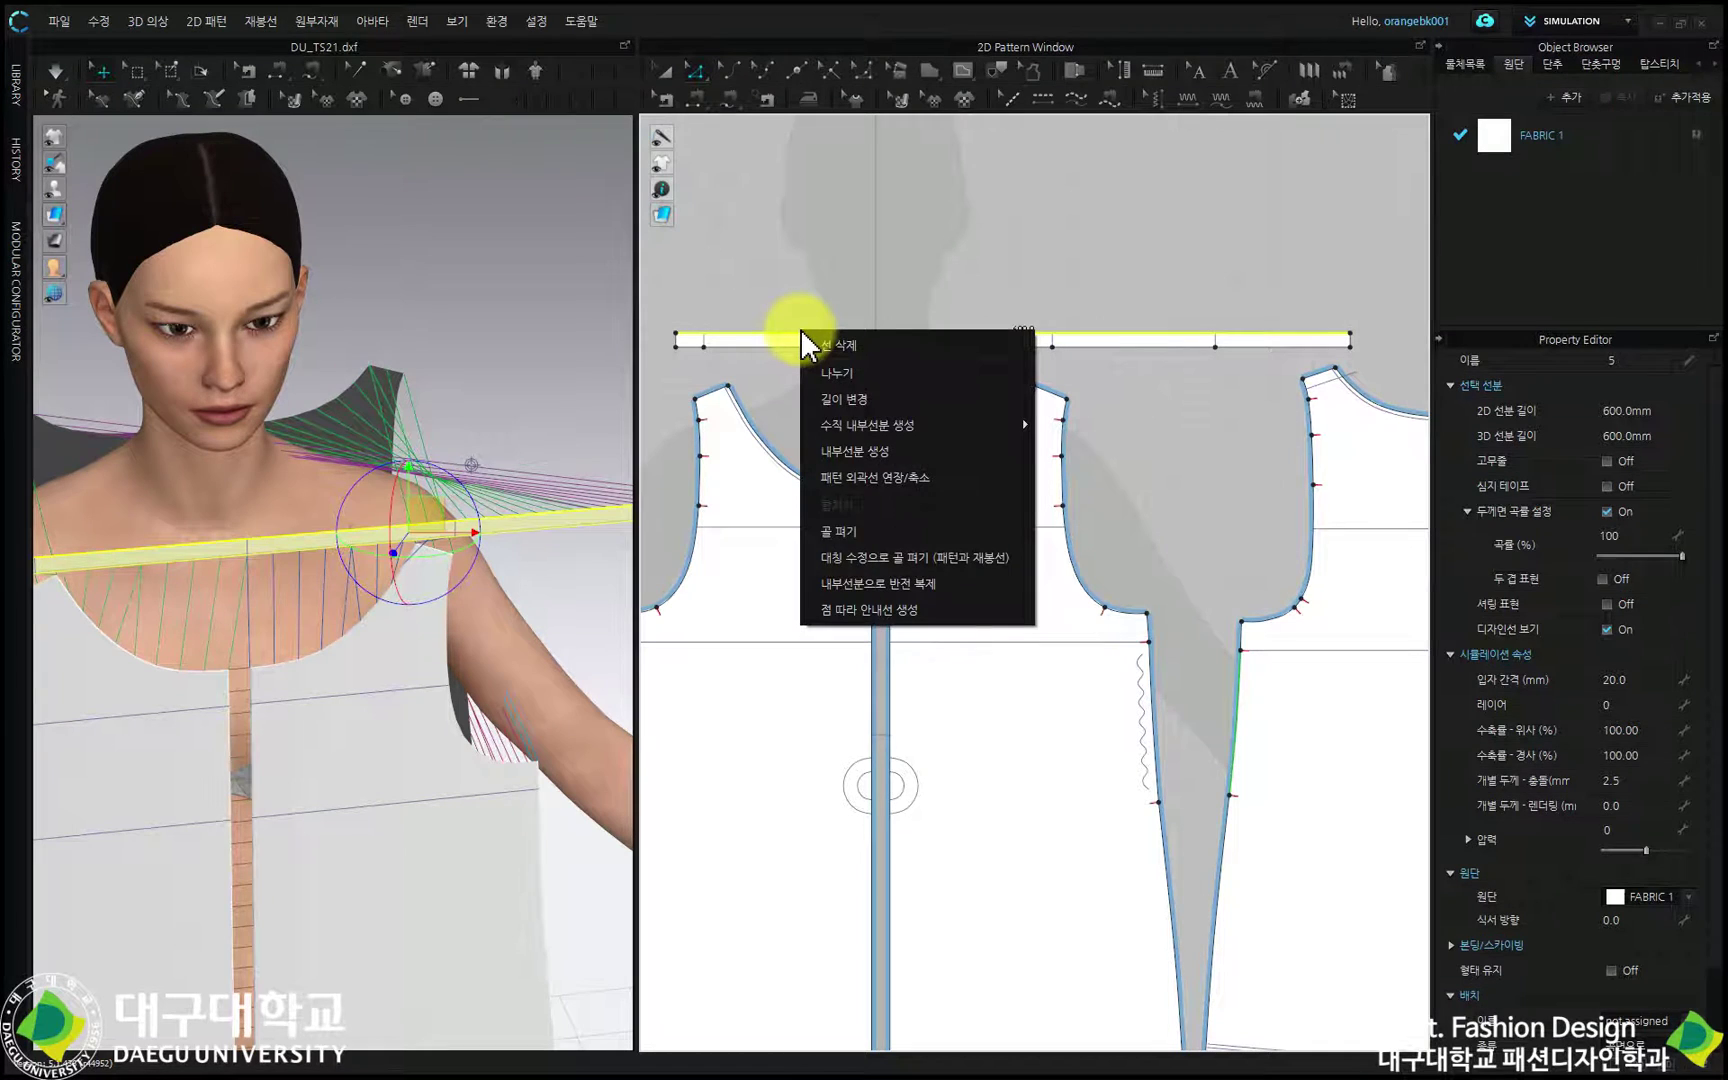
click(840, 533)
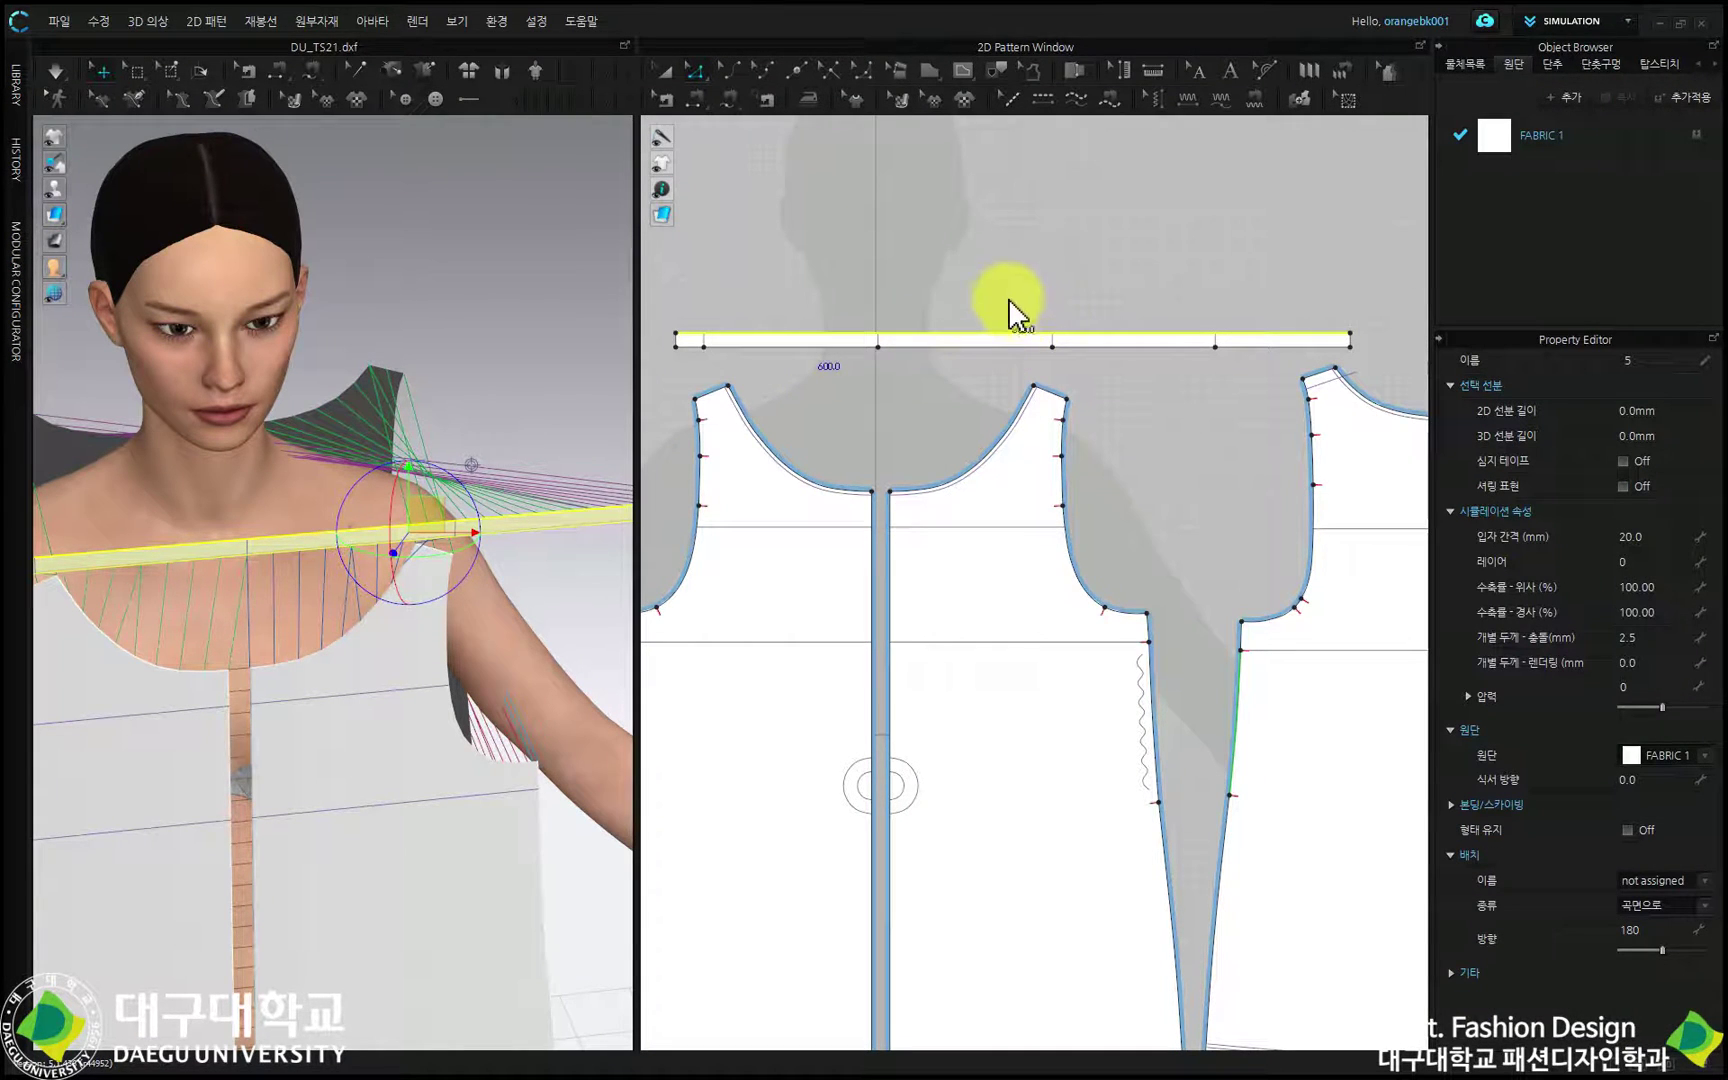
click(983, 220)
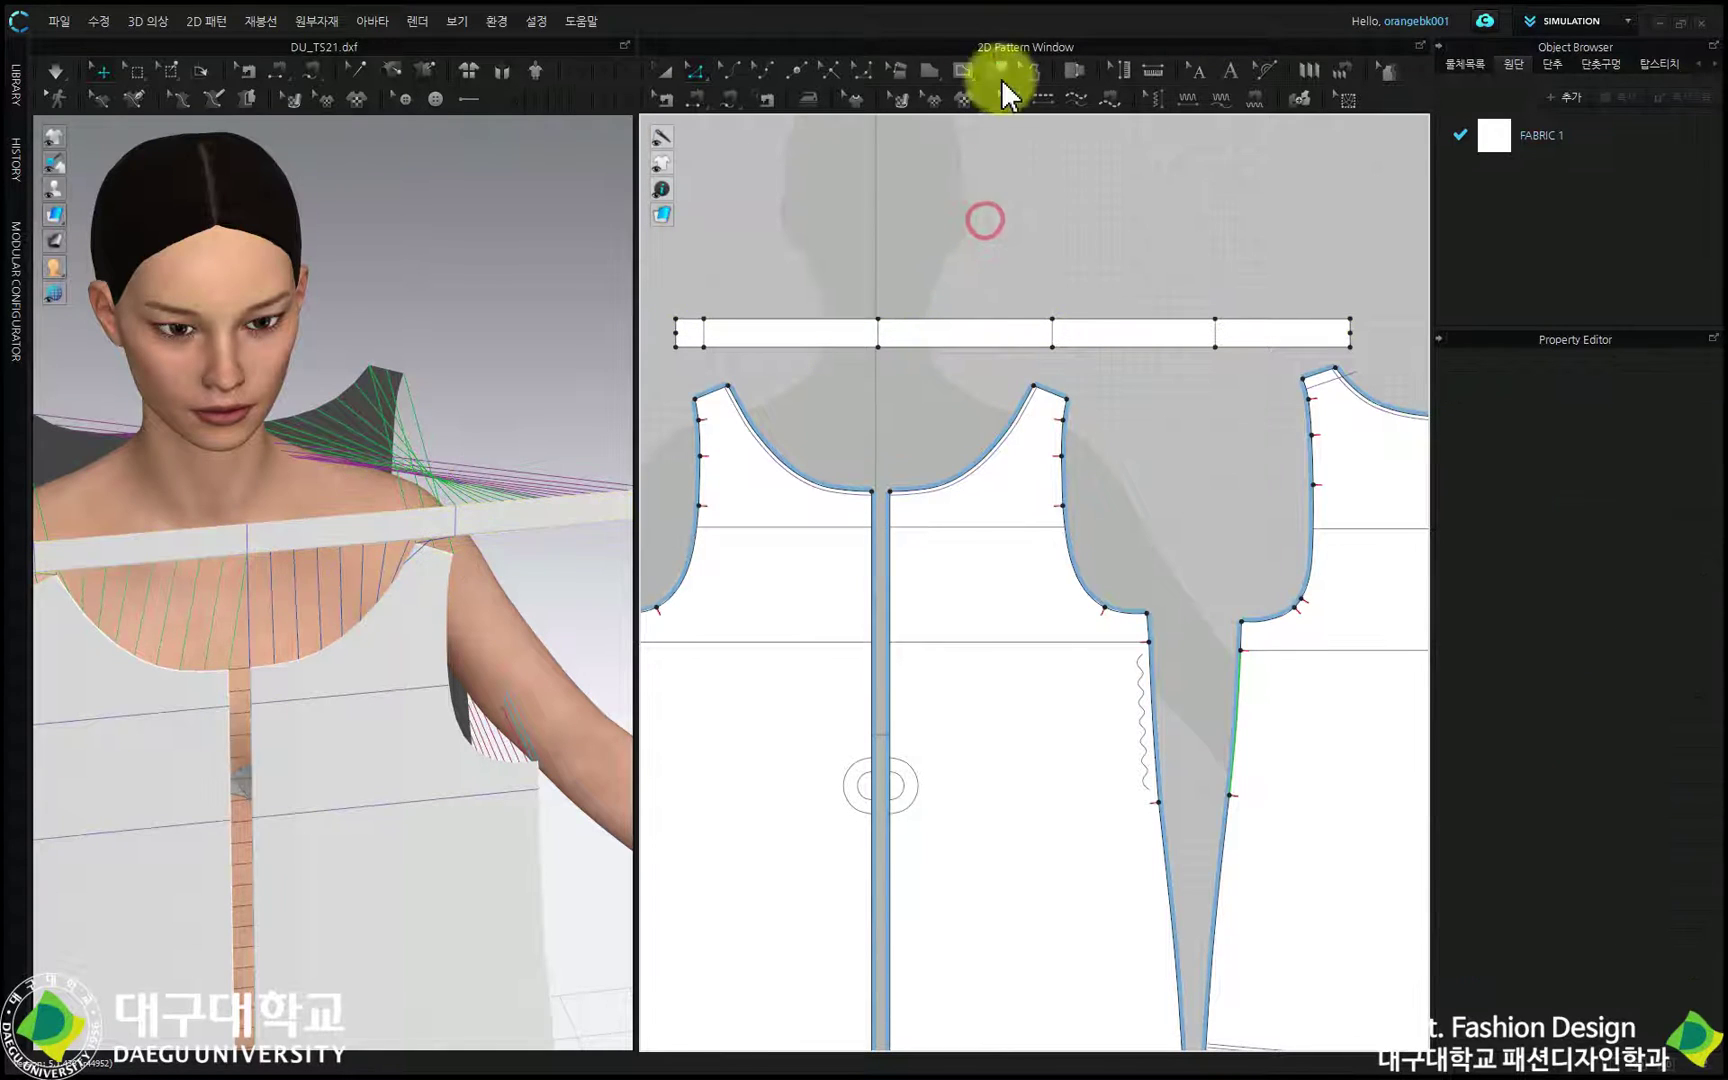
Draw a straight 600 mm internal line along the middle of the neck band from end to end.
click(962, 72)
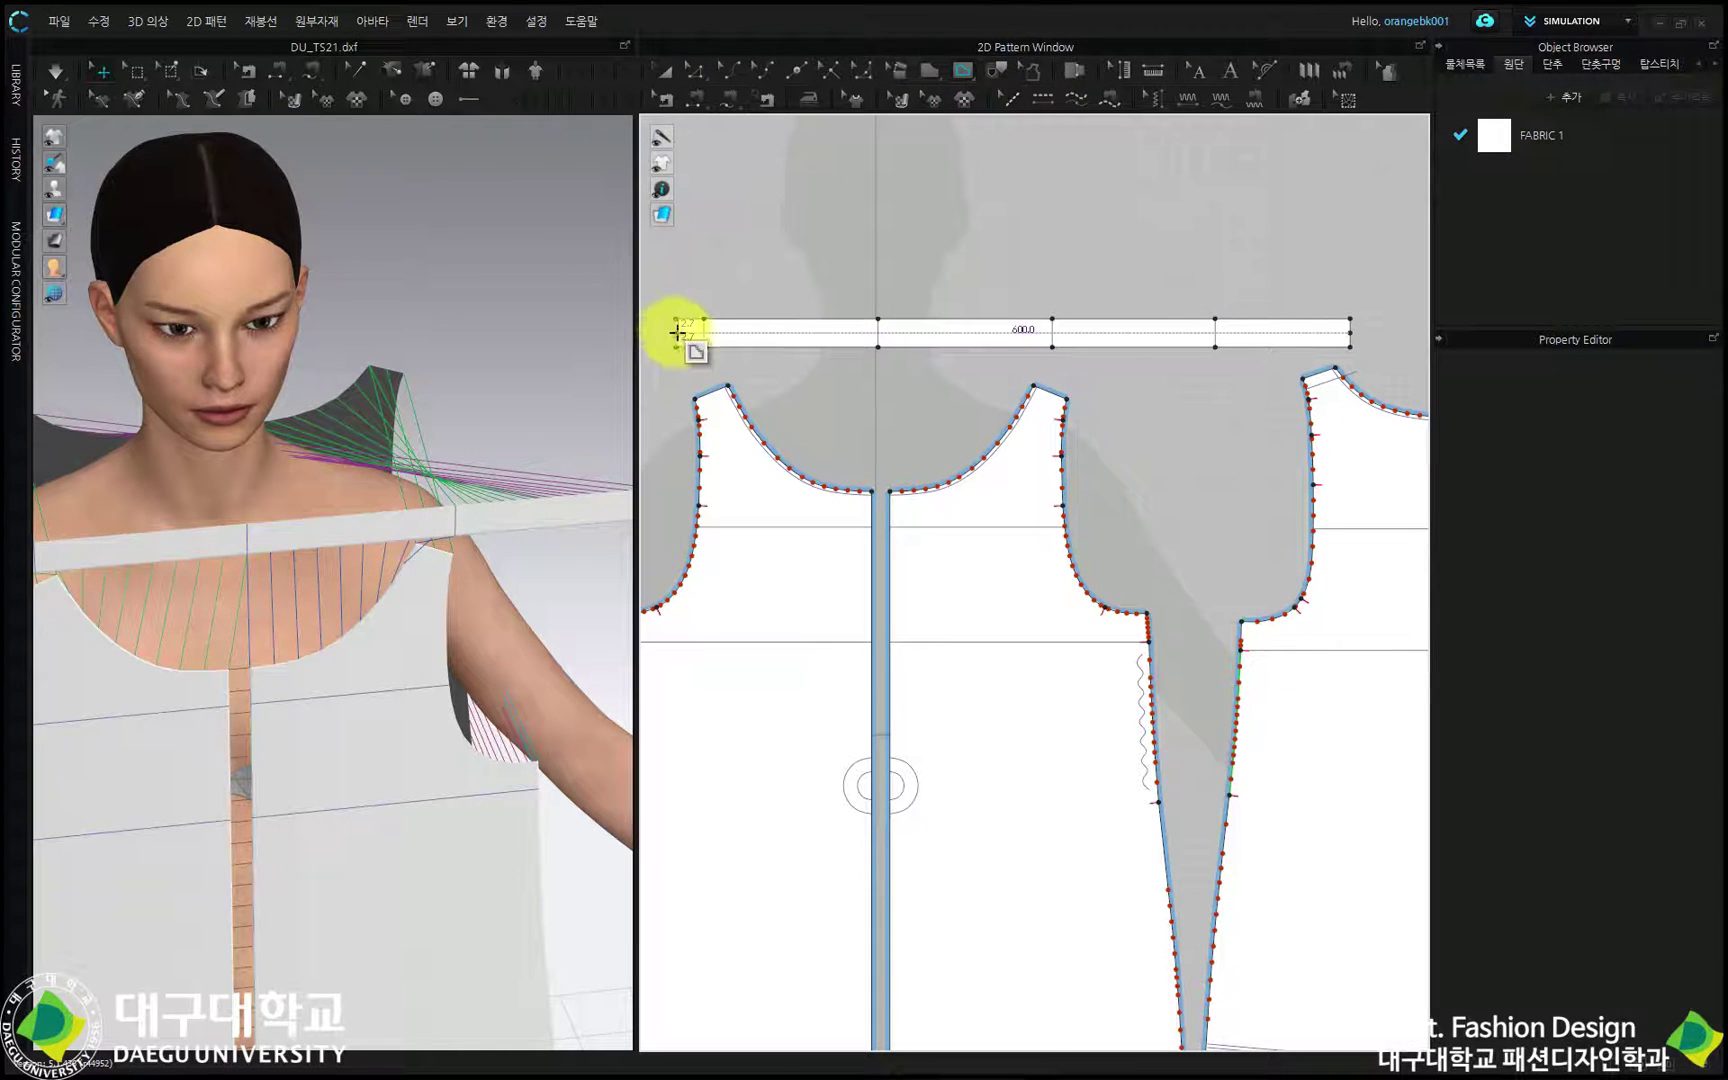
click(677, 332)
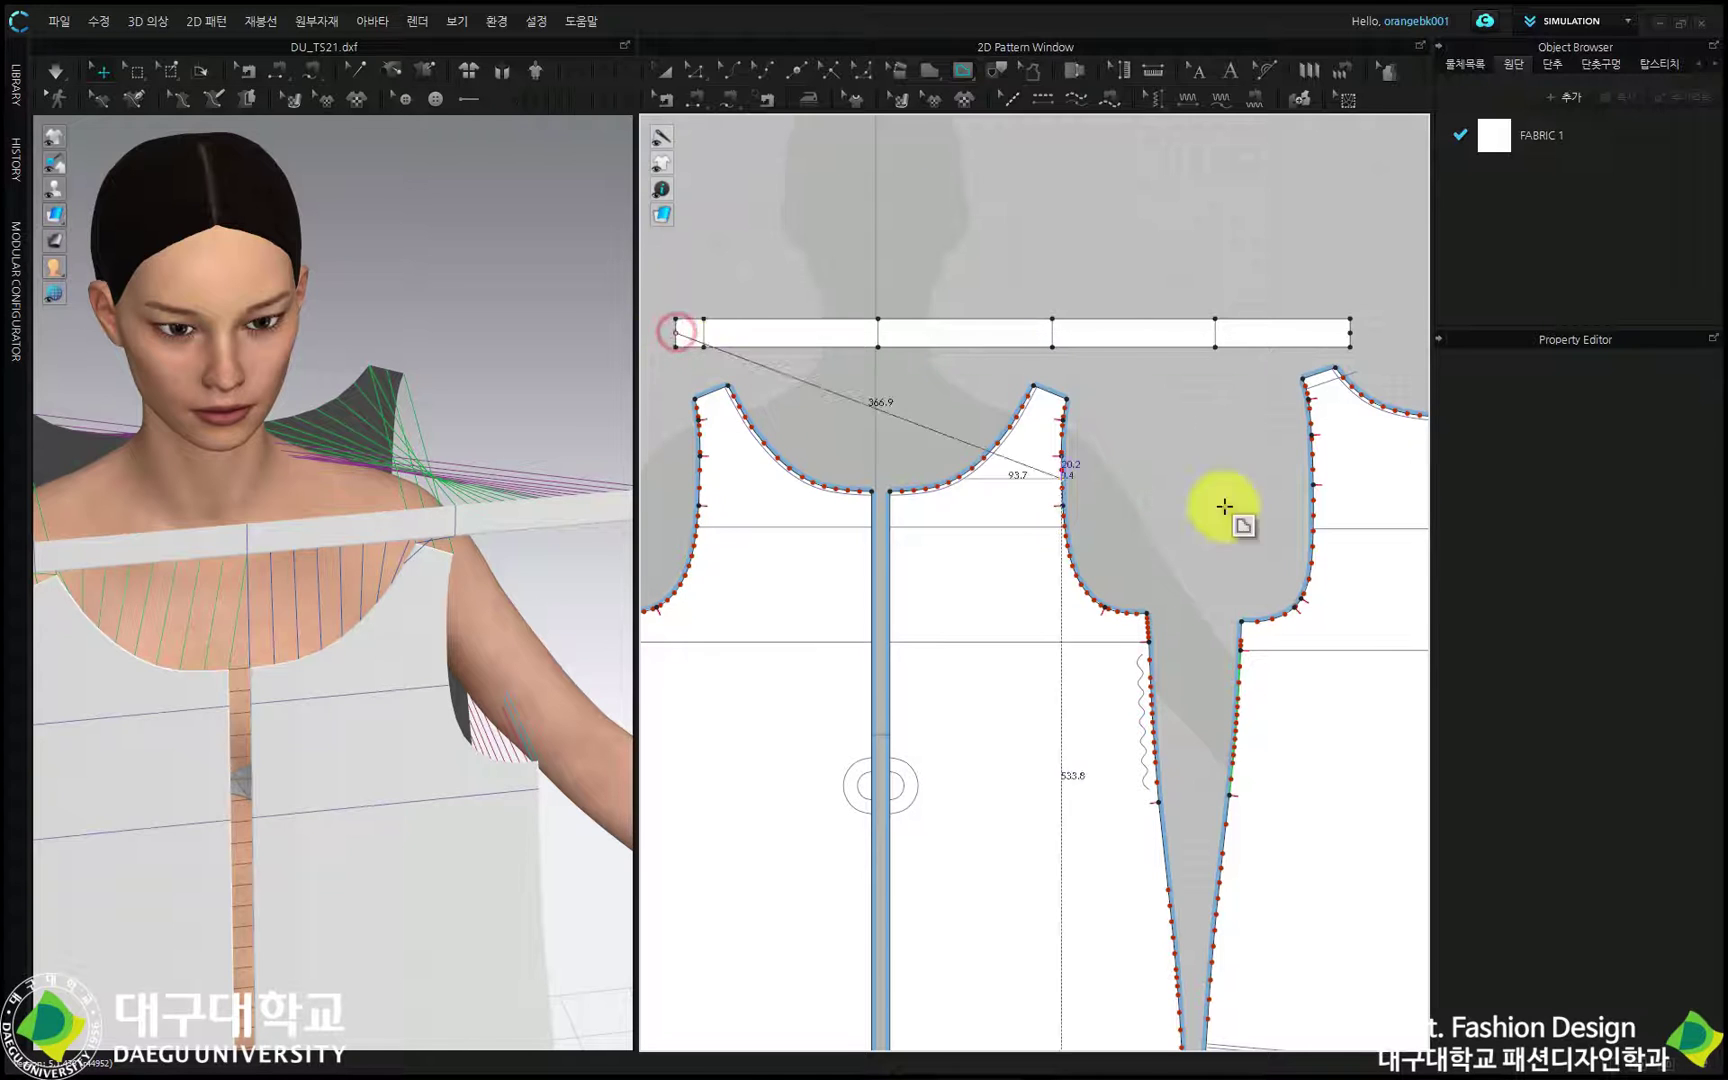
double_click(1349, 332)
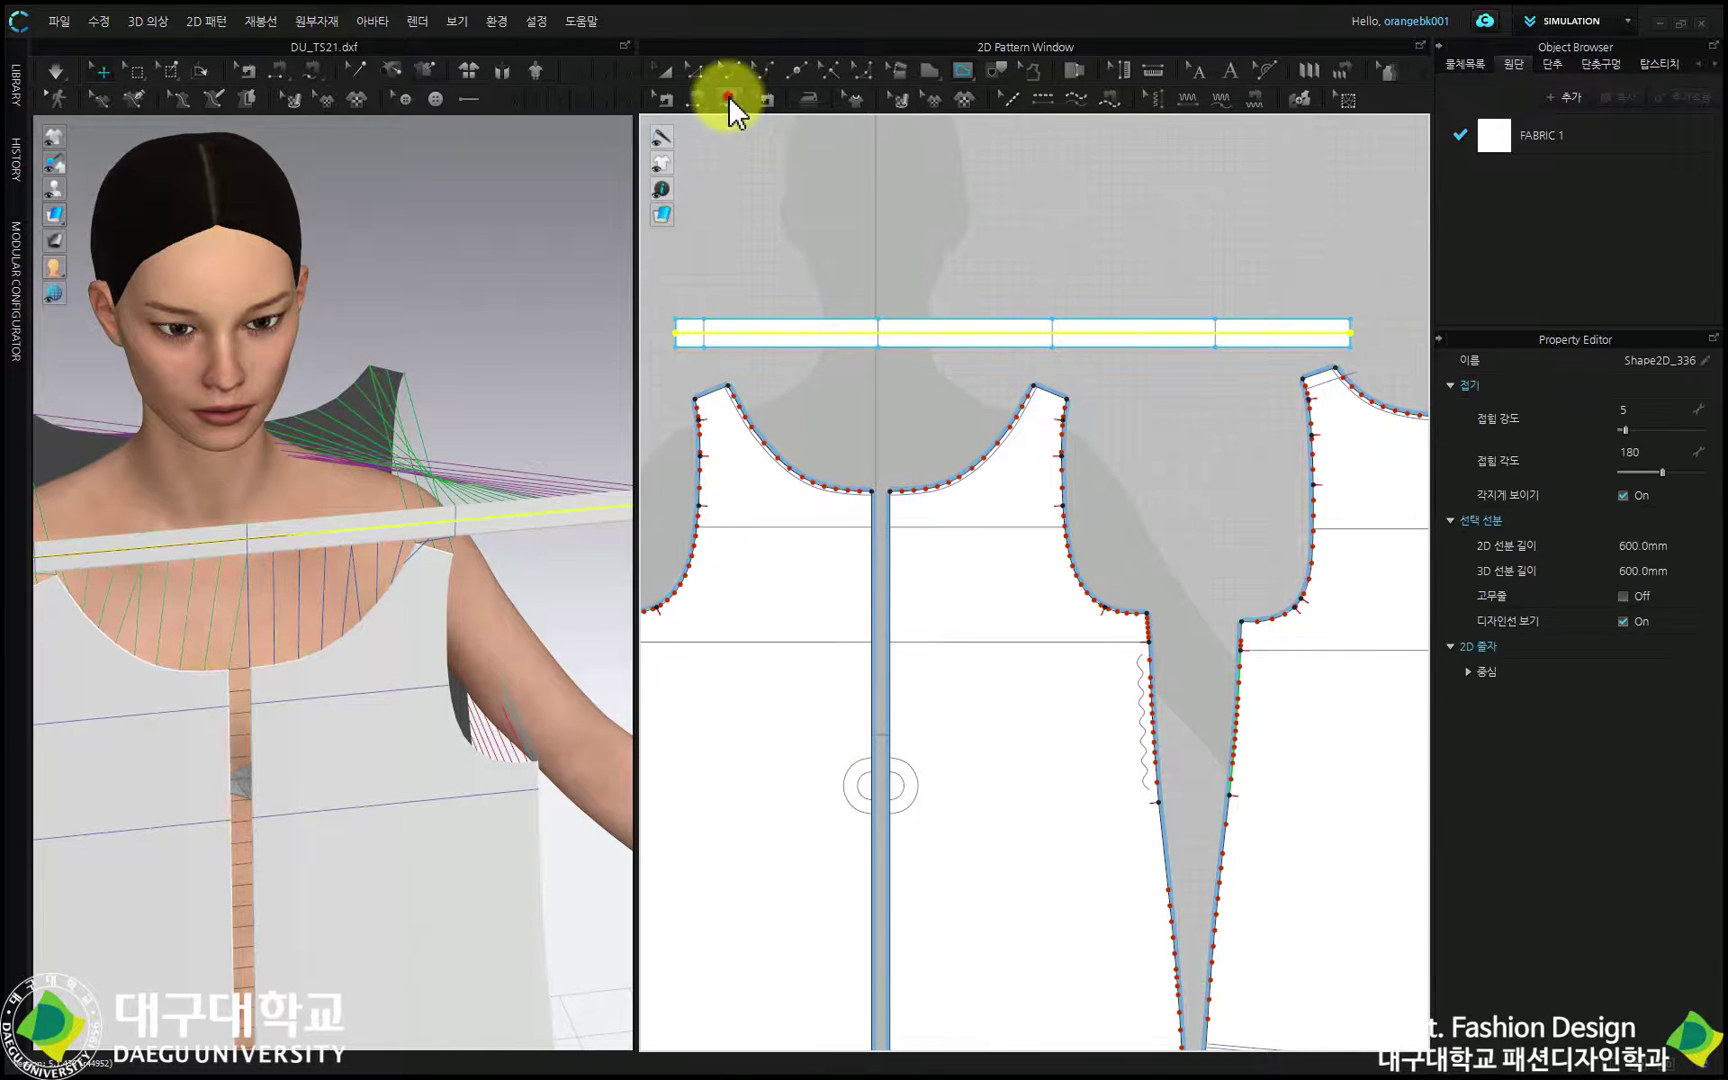
Sew the neck band's two 25.4 mm short ends together with free sewing.
click(729, 96)
click(683, 331)
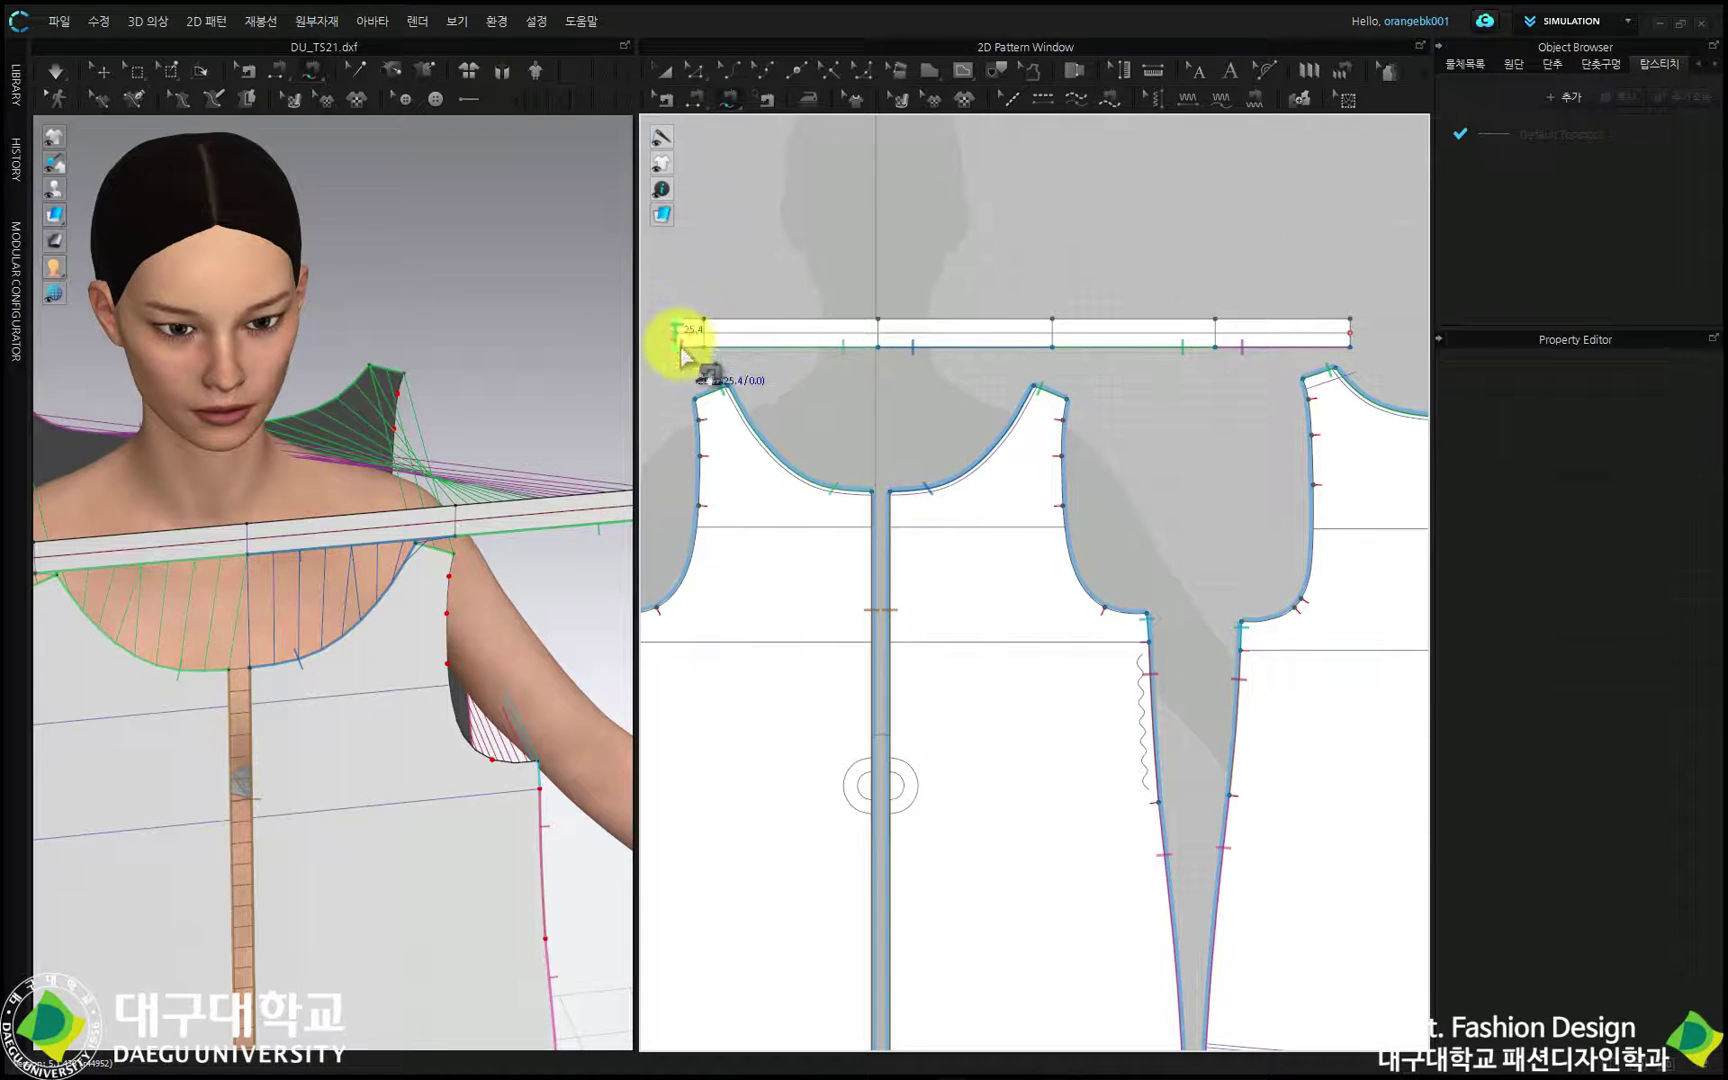
click(1352, 330)
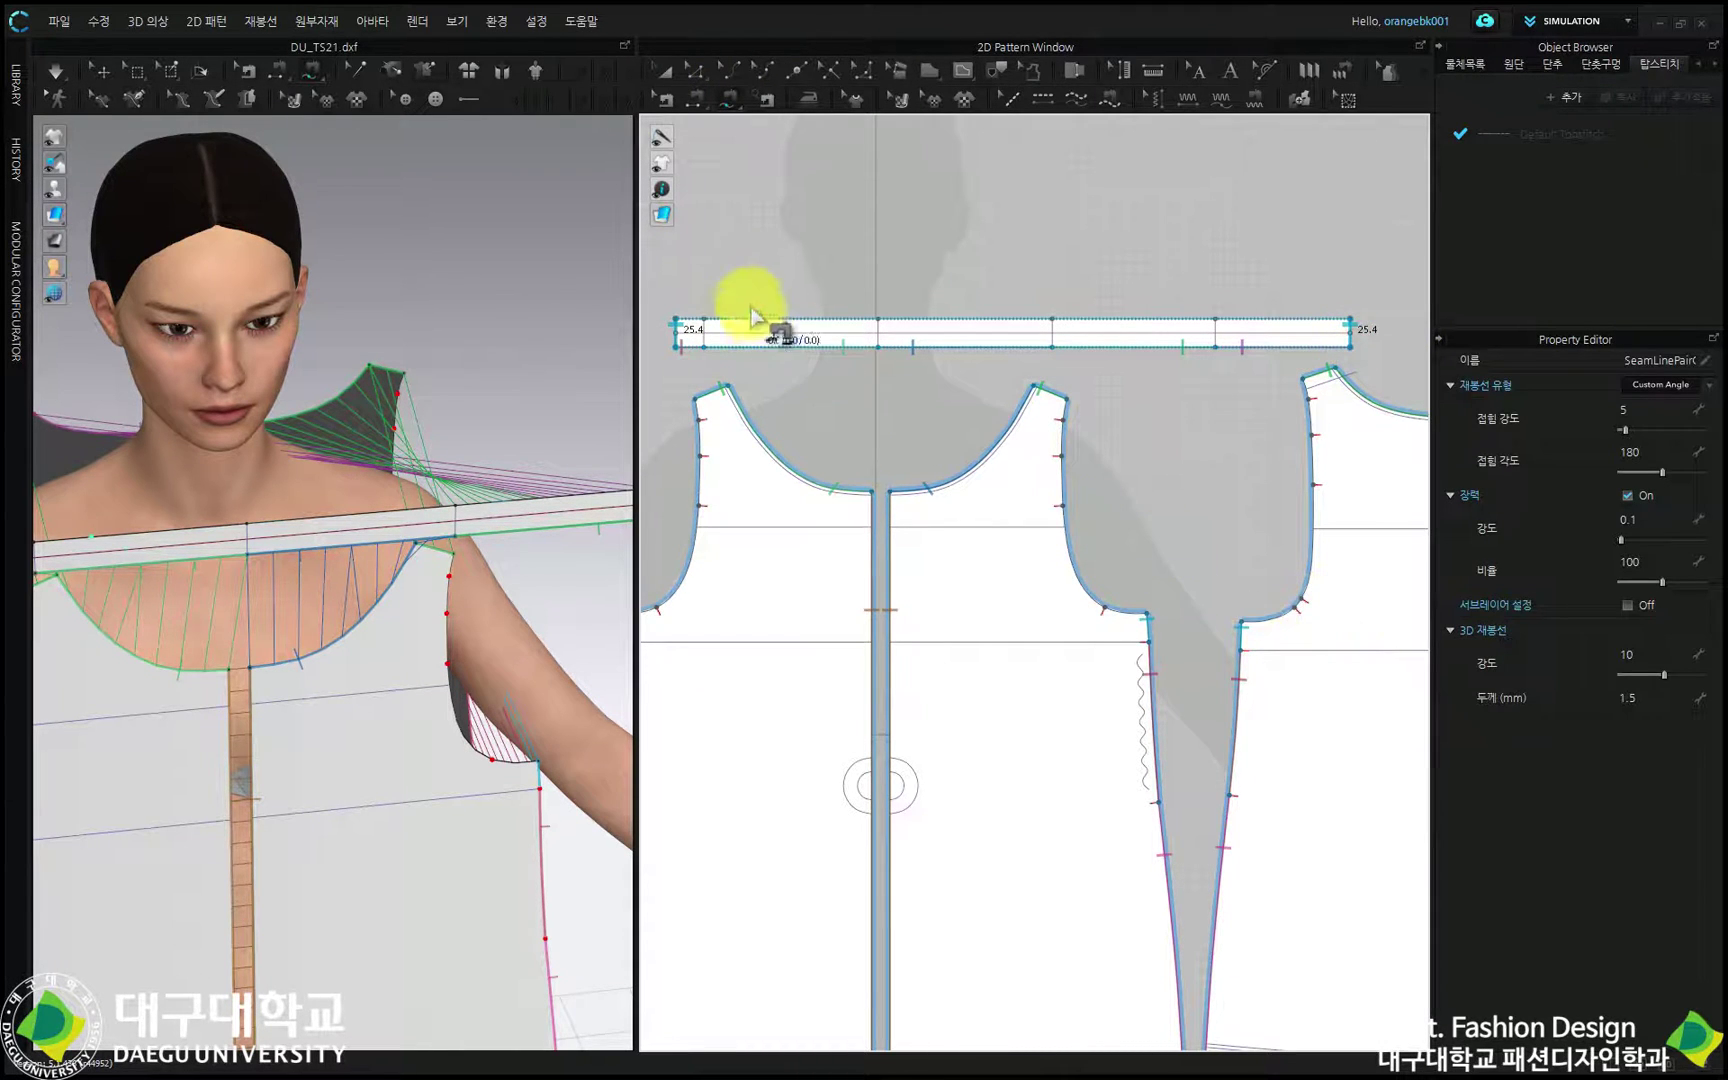
Sew the neck band's upper 600 mm edge to its lower 600 mm edge with free sewing.
click(677, 320)
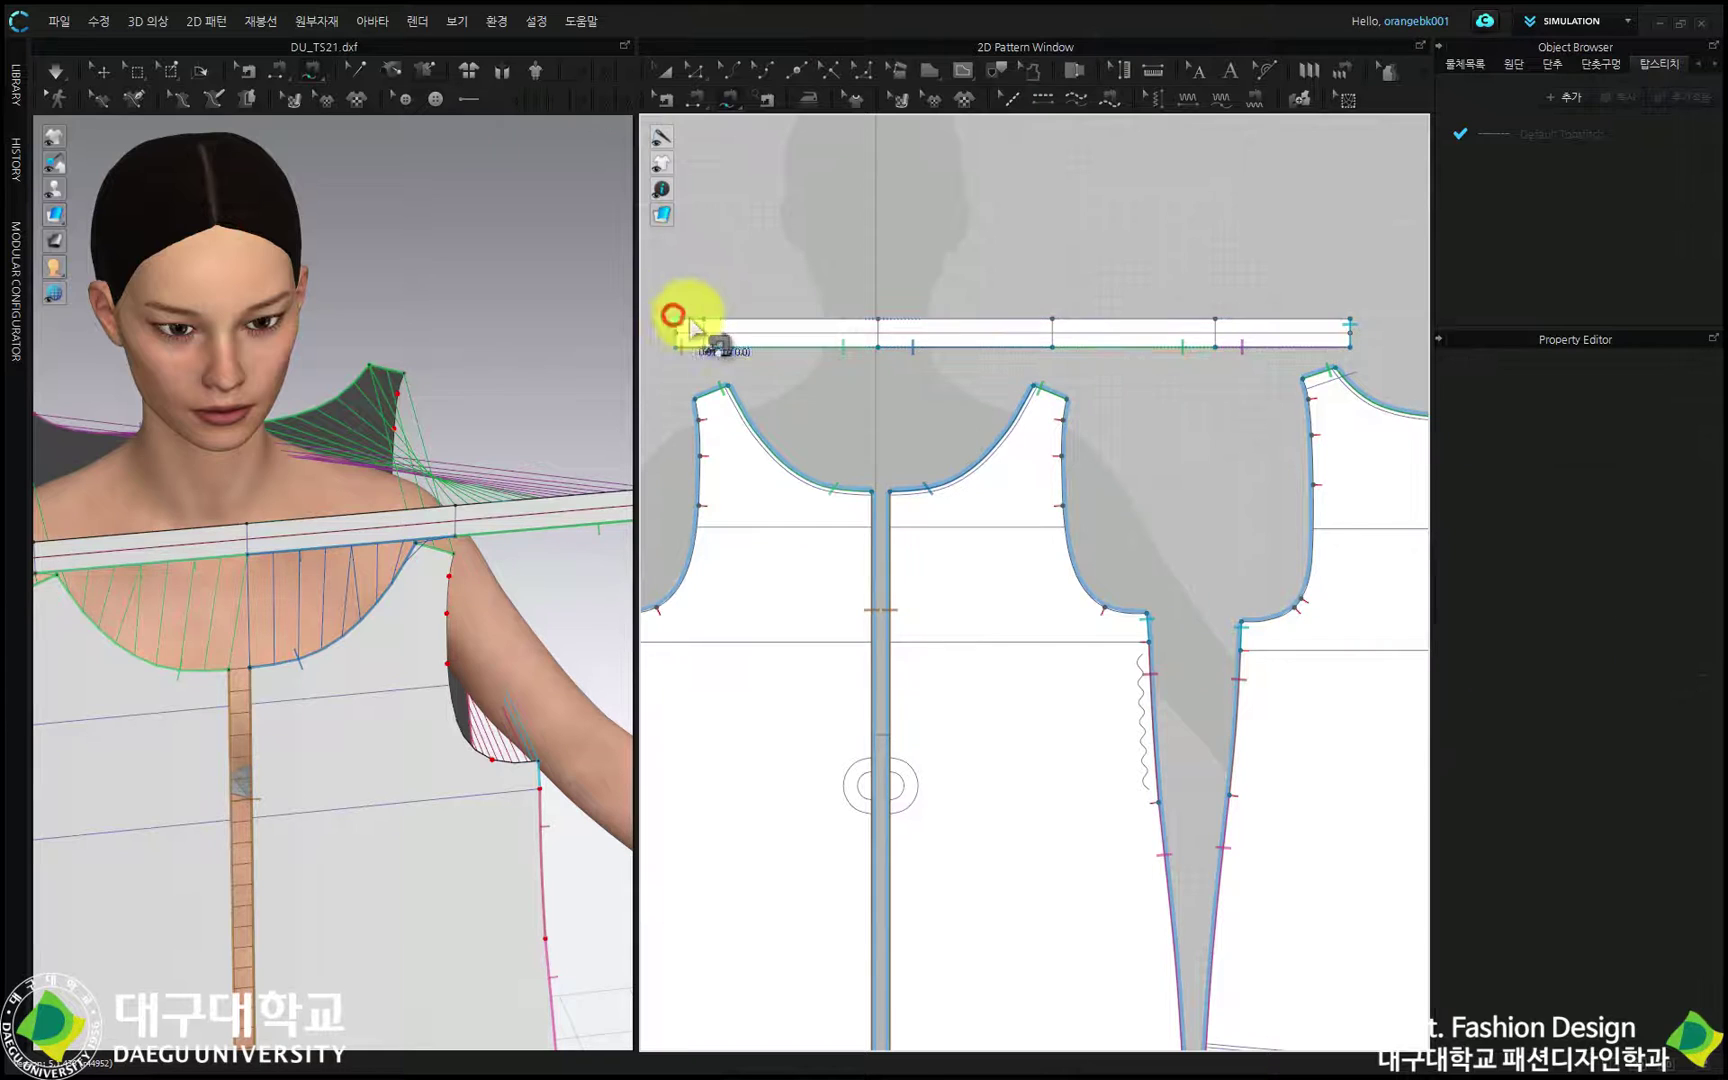
click(1350, 321)
click(675, 350)
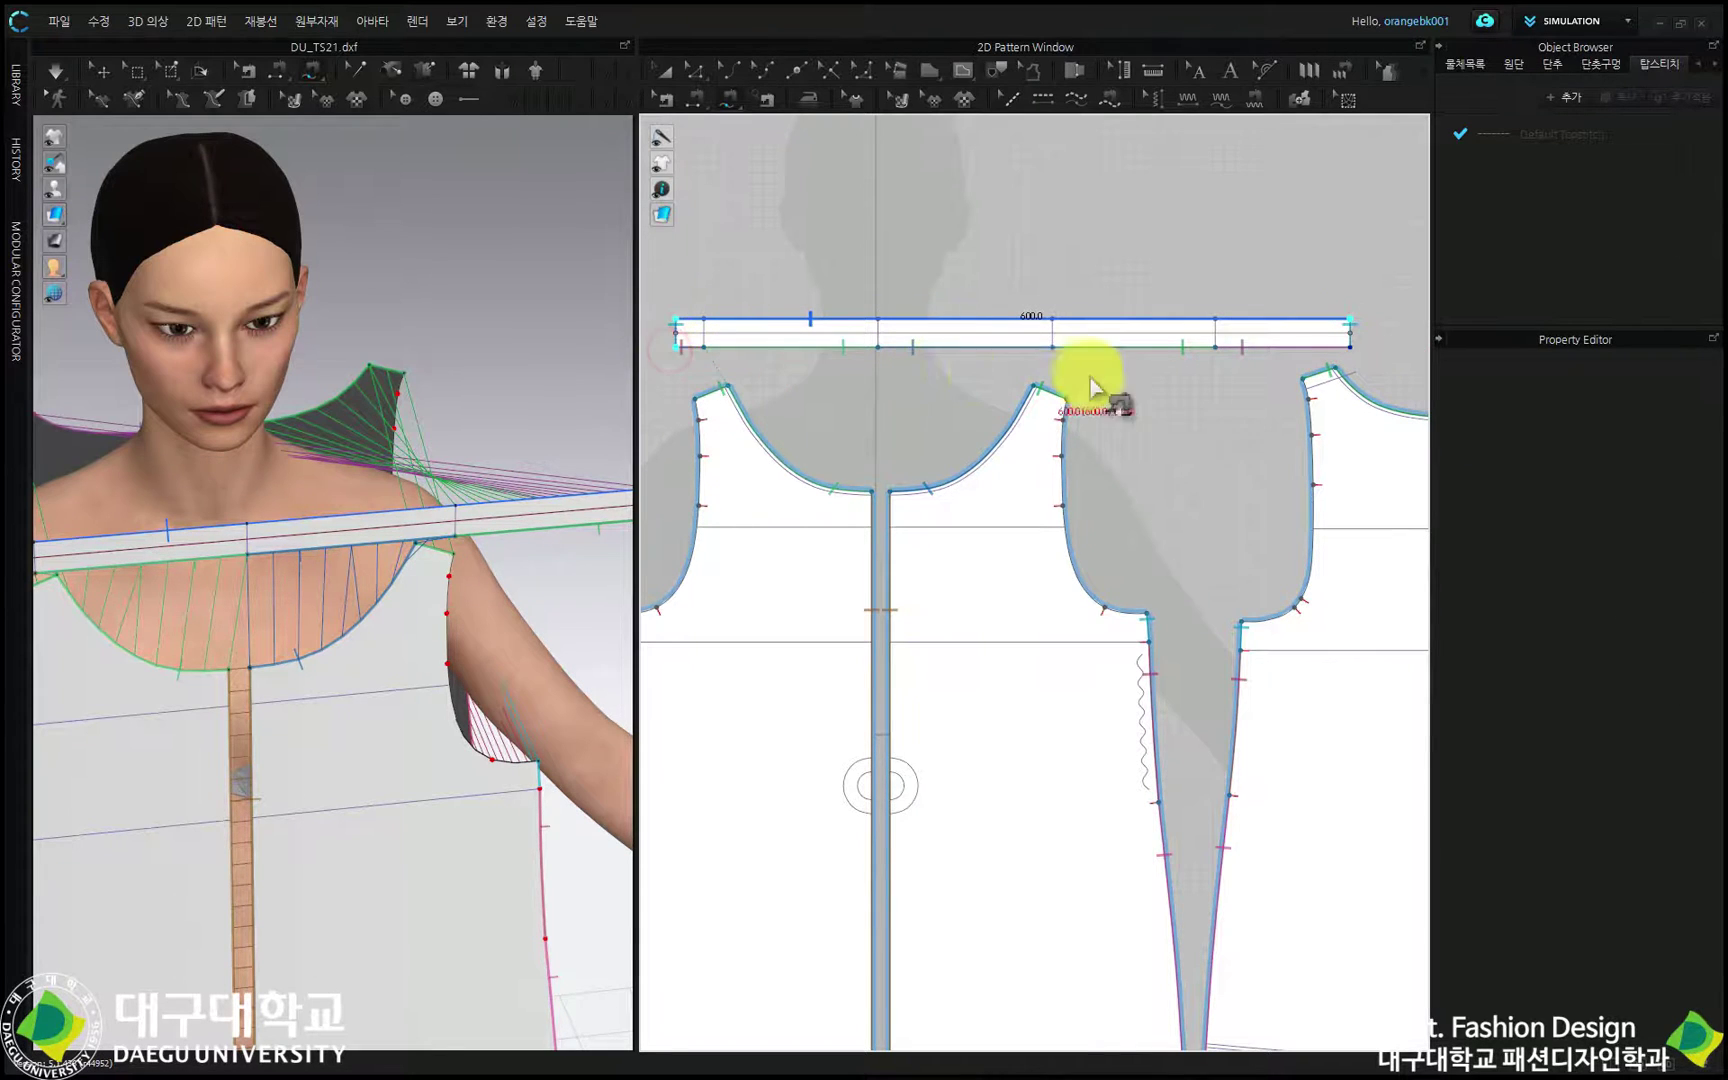
click(1350, 349)
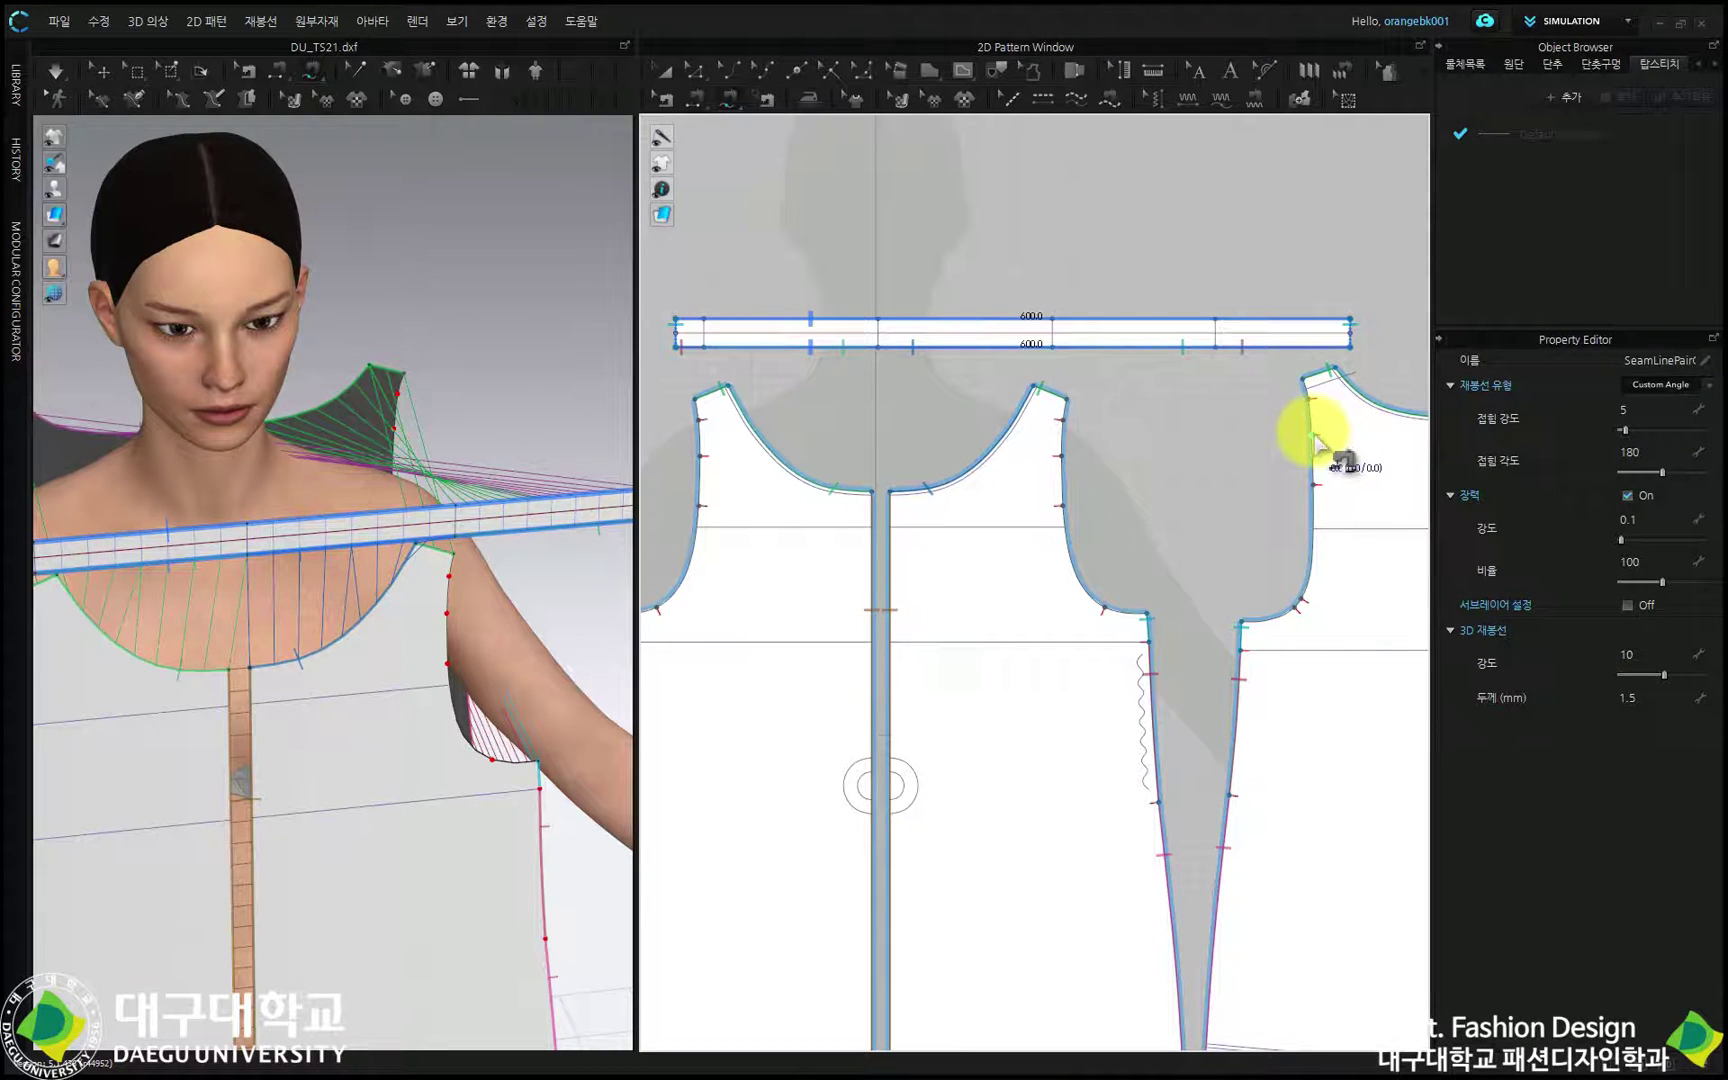
Set the seam type of the neck band's long-edge seam to Turned.
click(1655, 386)
click(1660, 362)
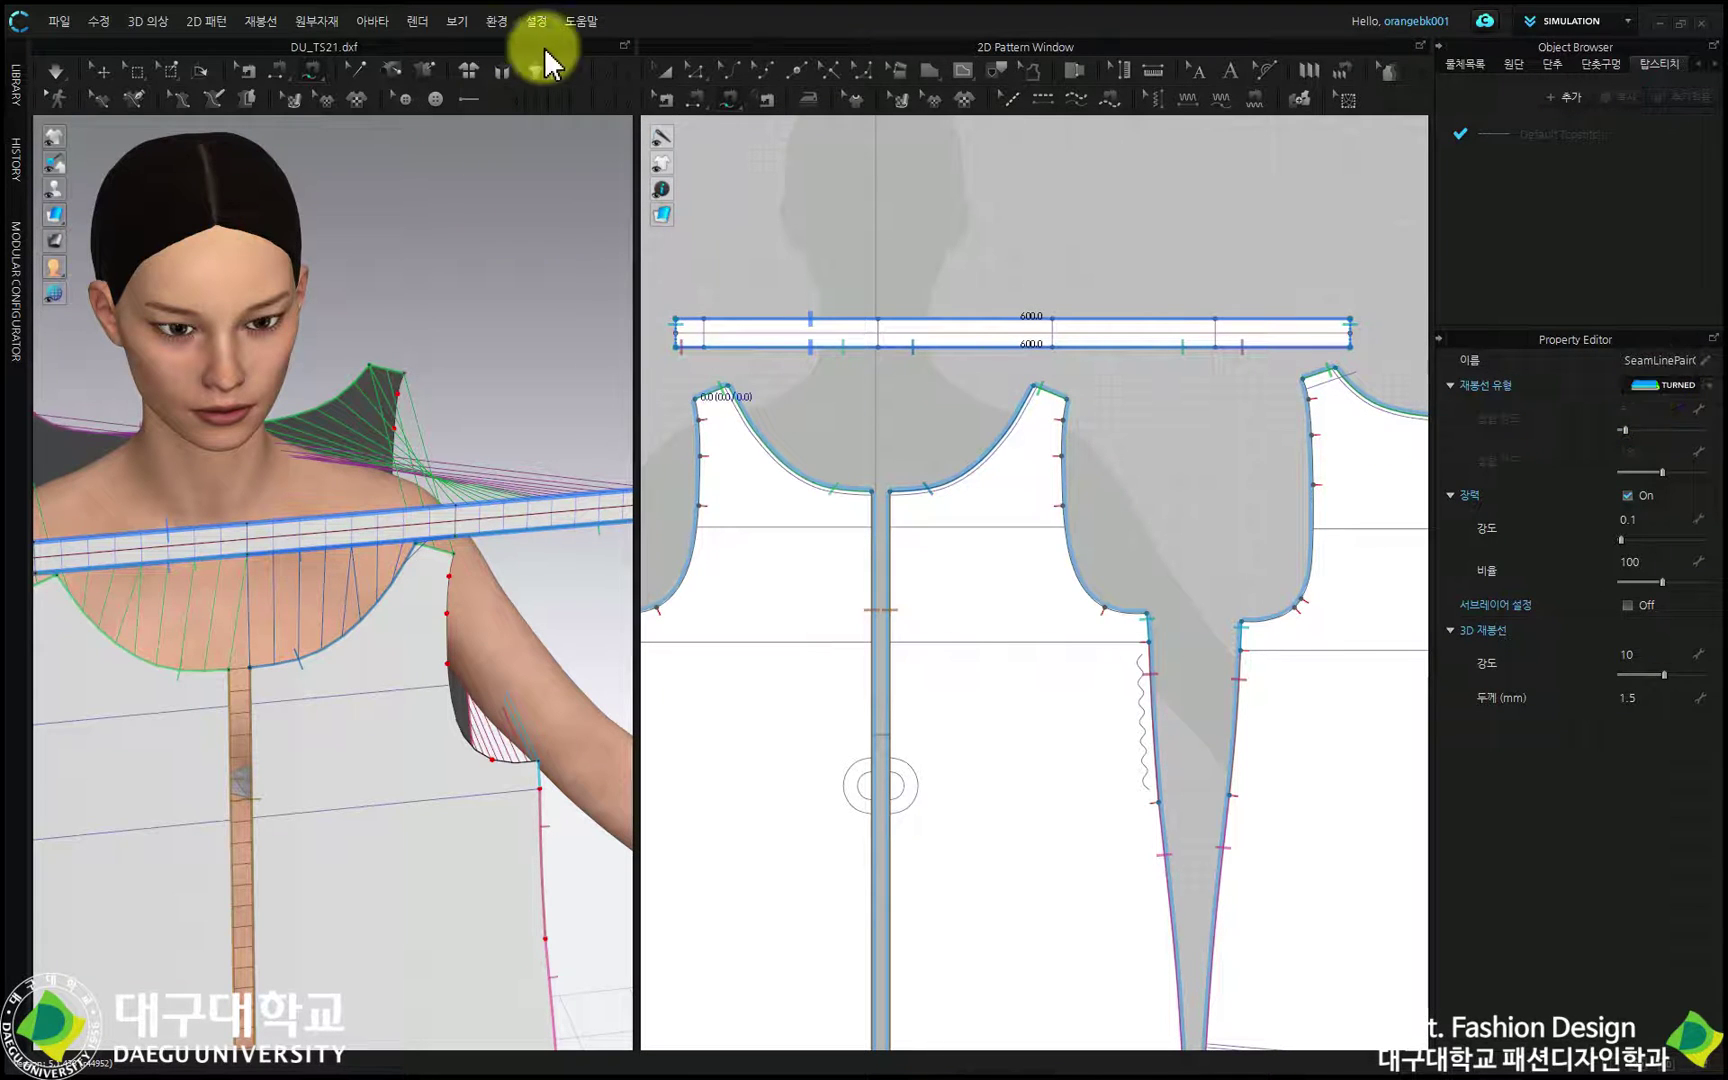
click(672, 74)
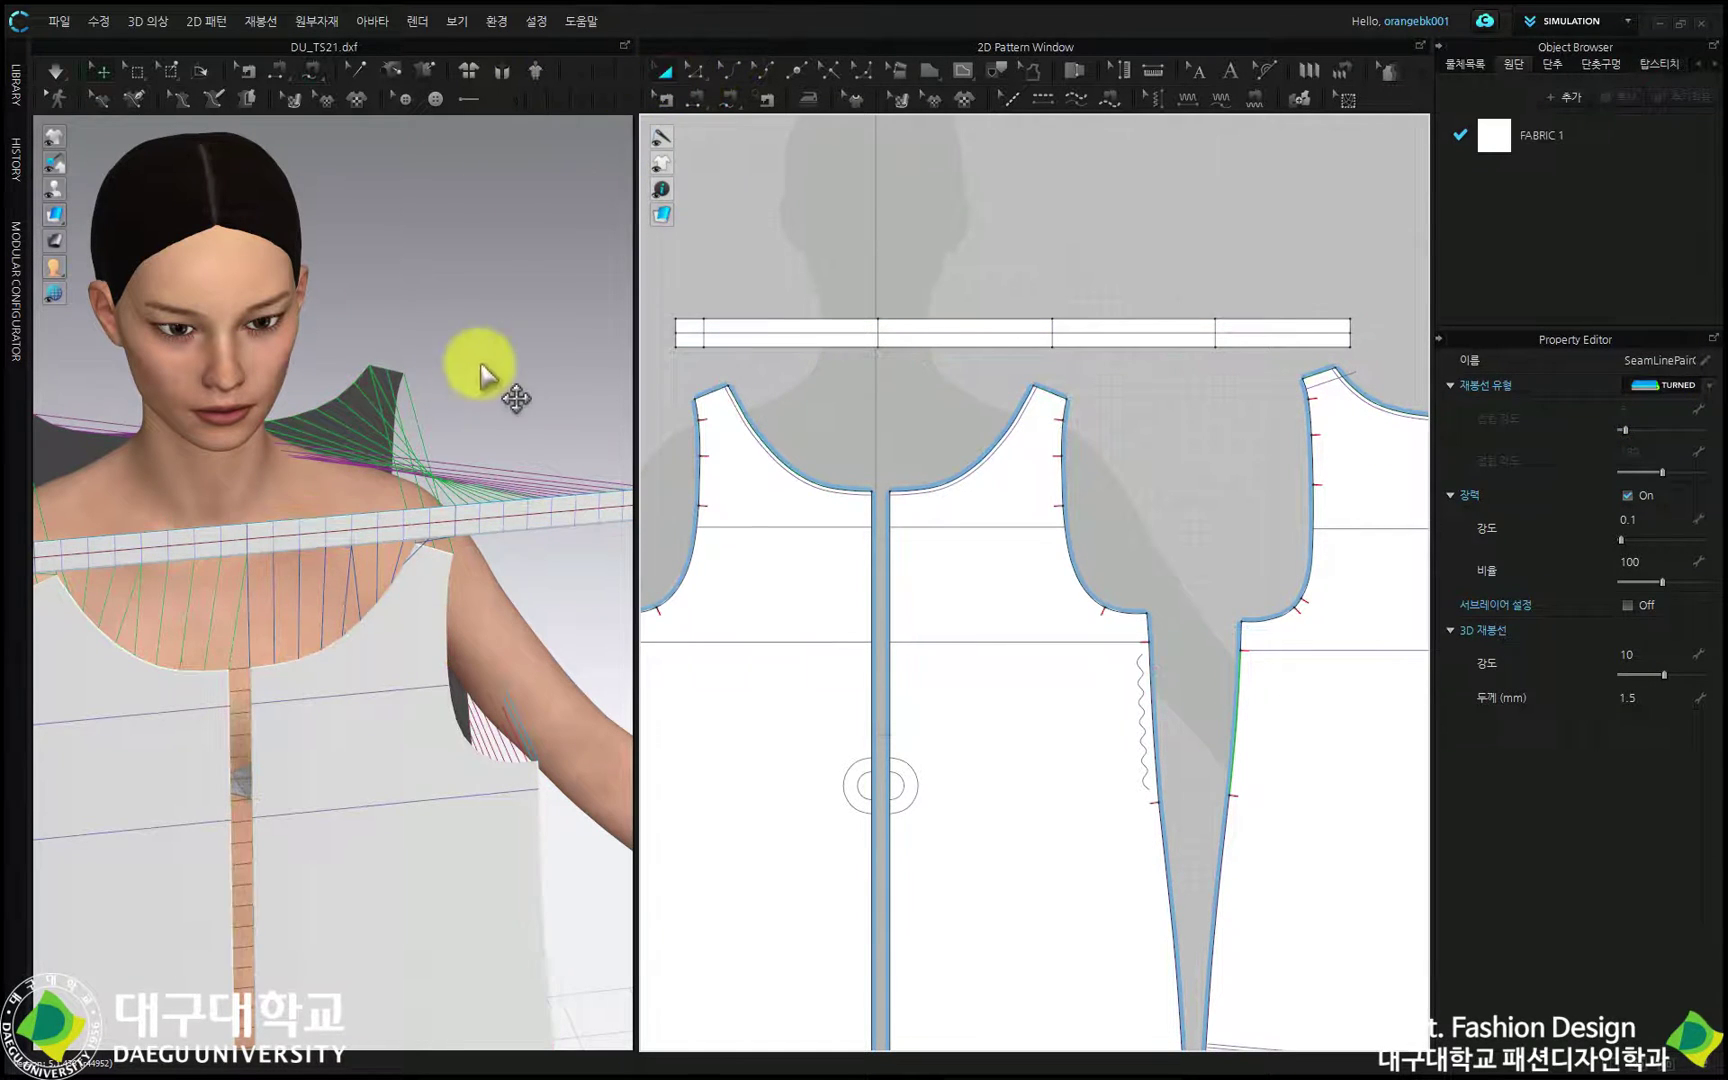
Wrap the neck band around the avatar's neck using the arrangement point on the avatar's left side of the neck.
click(540, 500)
right_drag(540, 500, 405, 500)
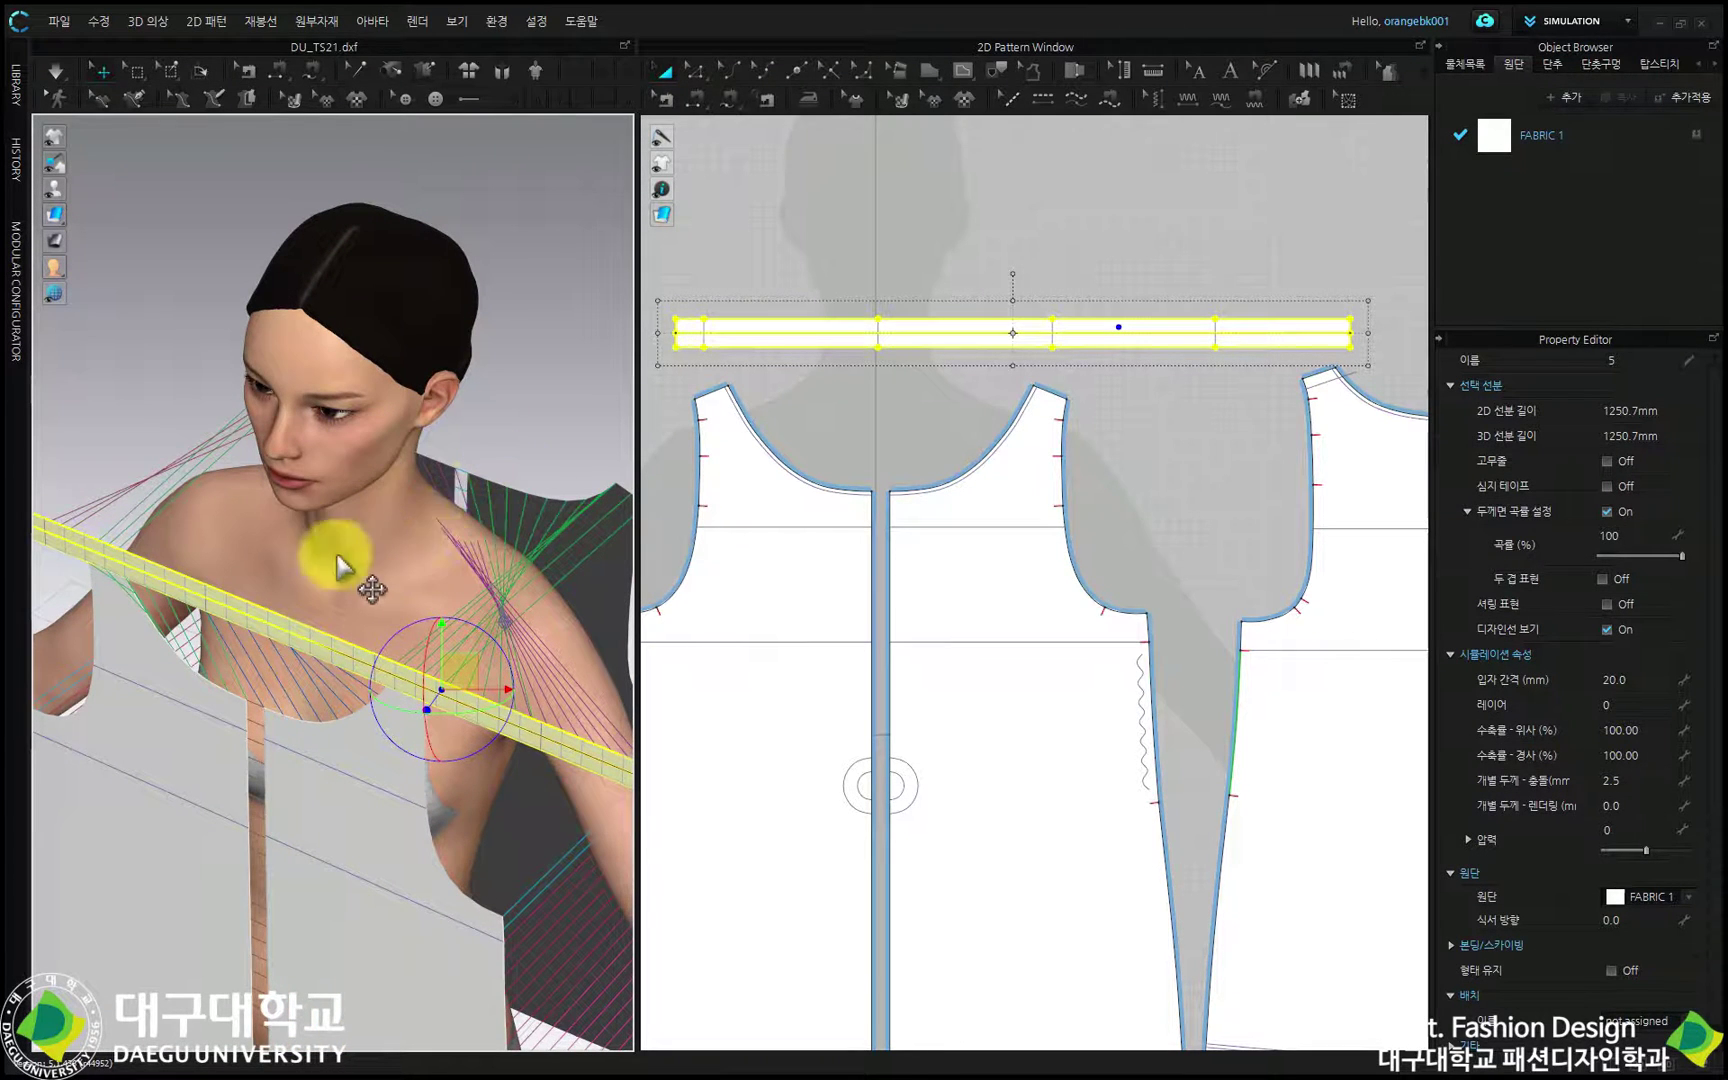
click(54, 163)
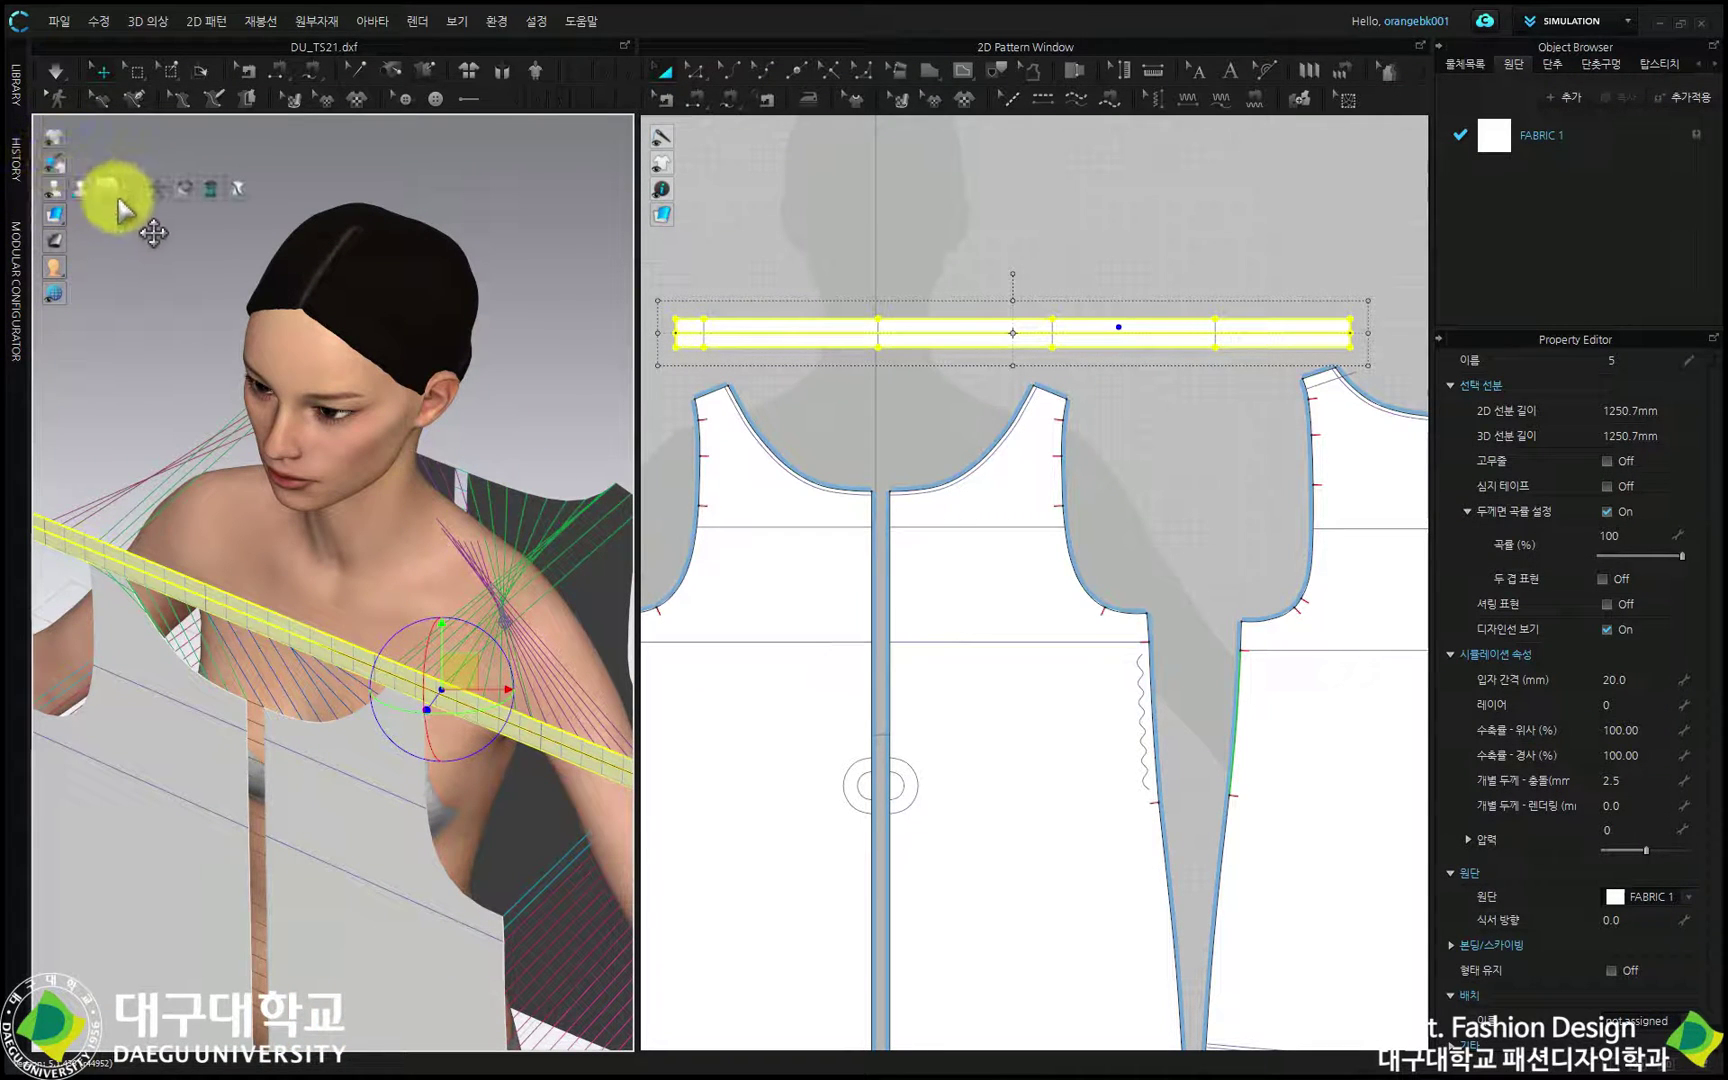
click(111, 192)
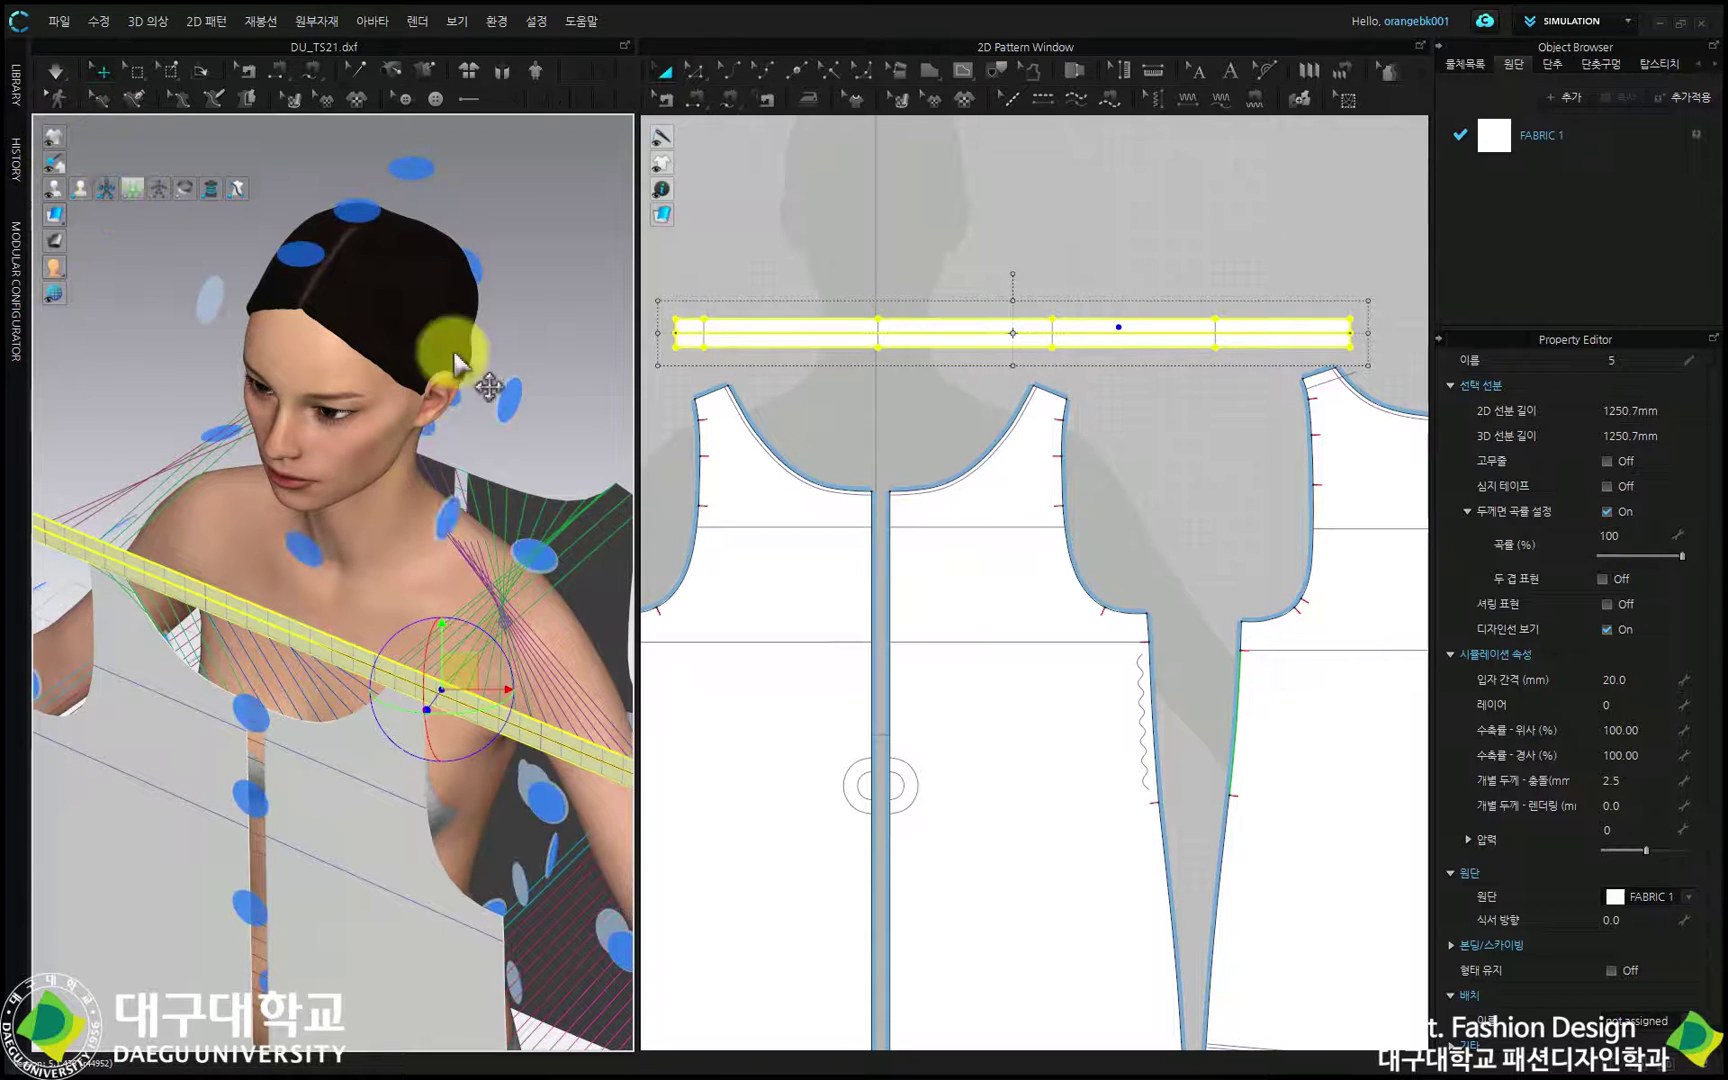
click(460, 516)
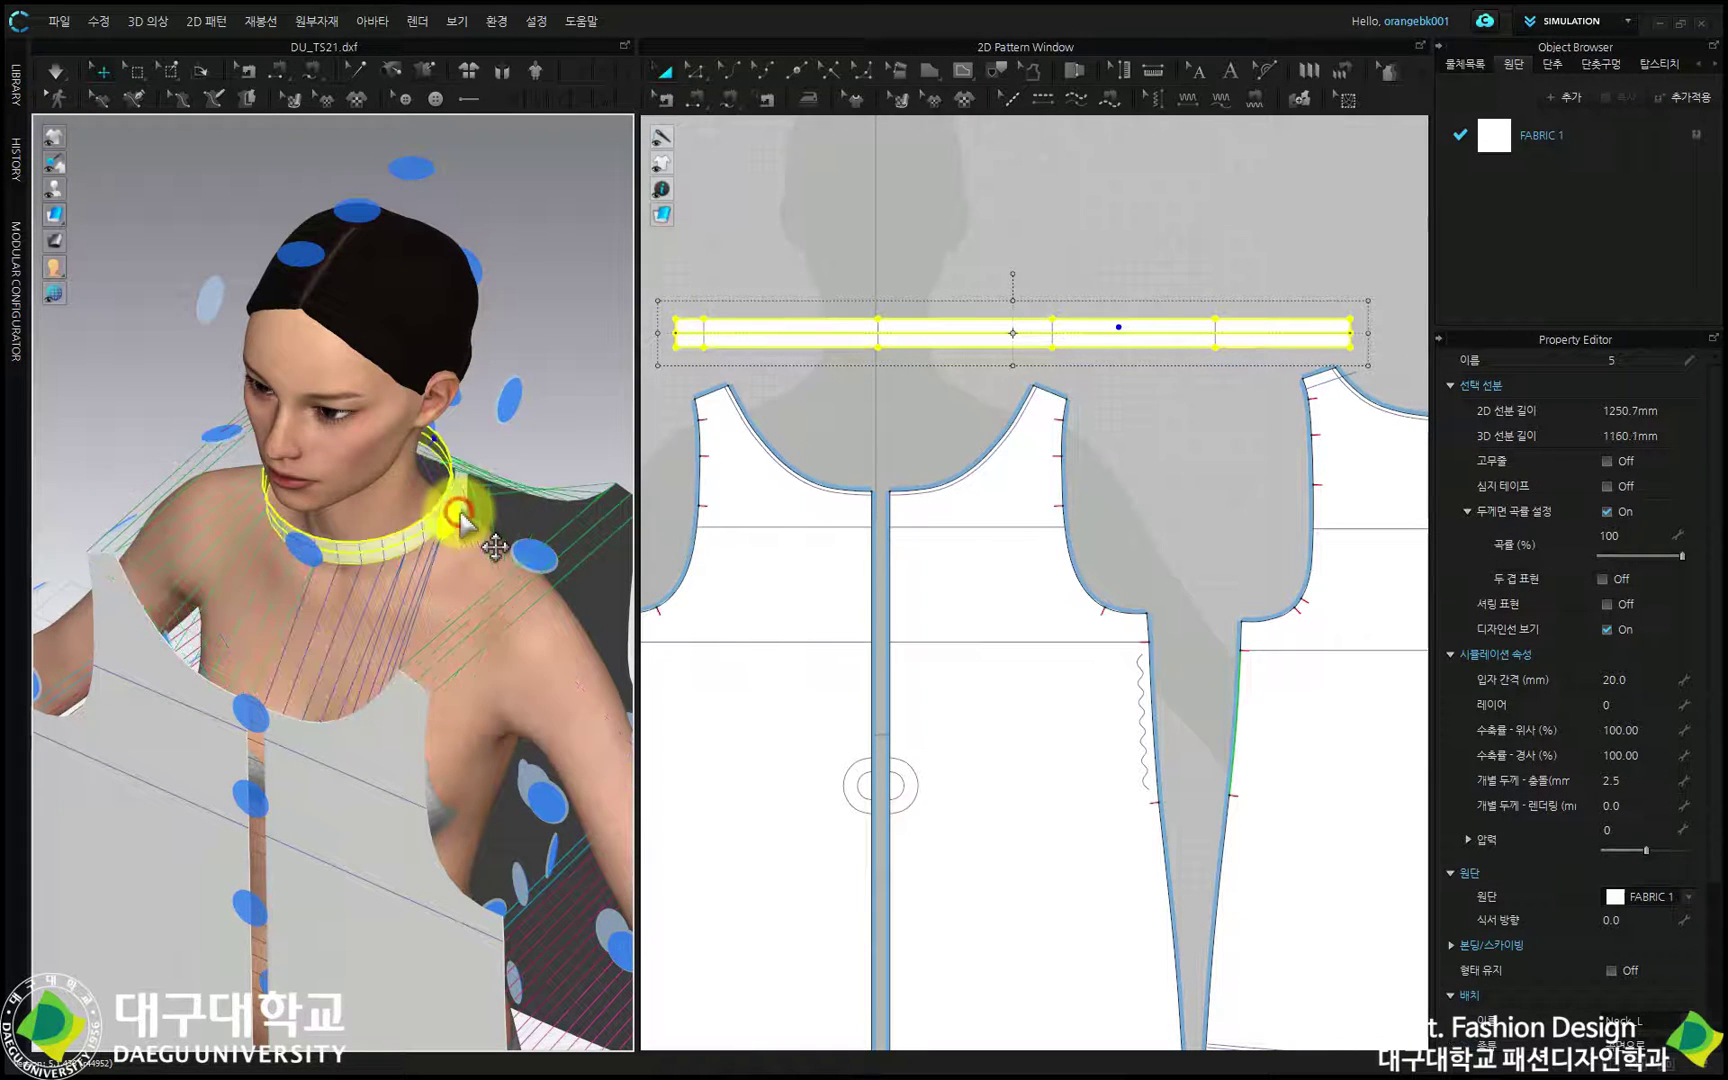
right_drag(435, 575, 470, 520)
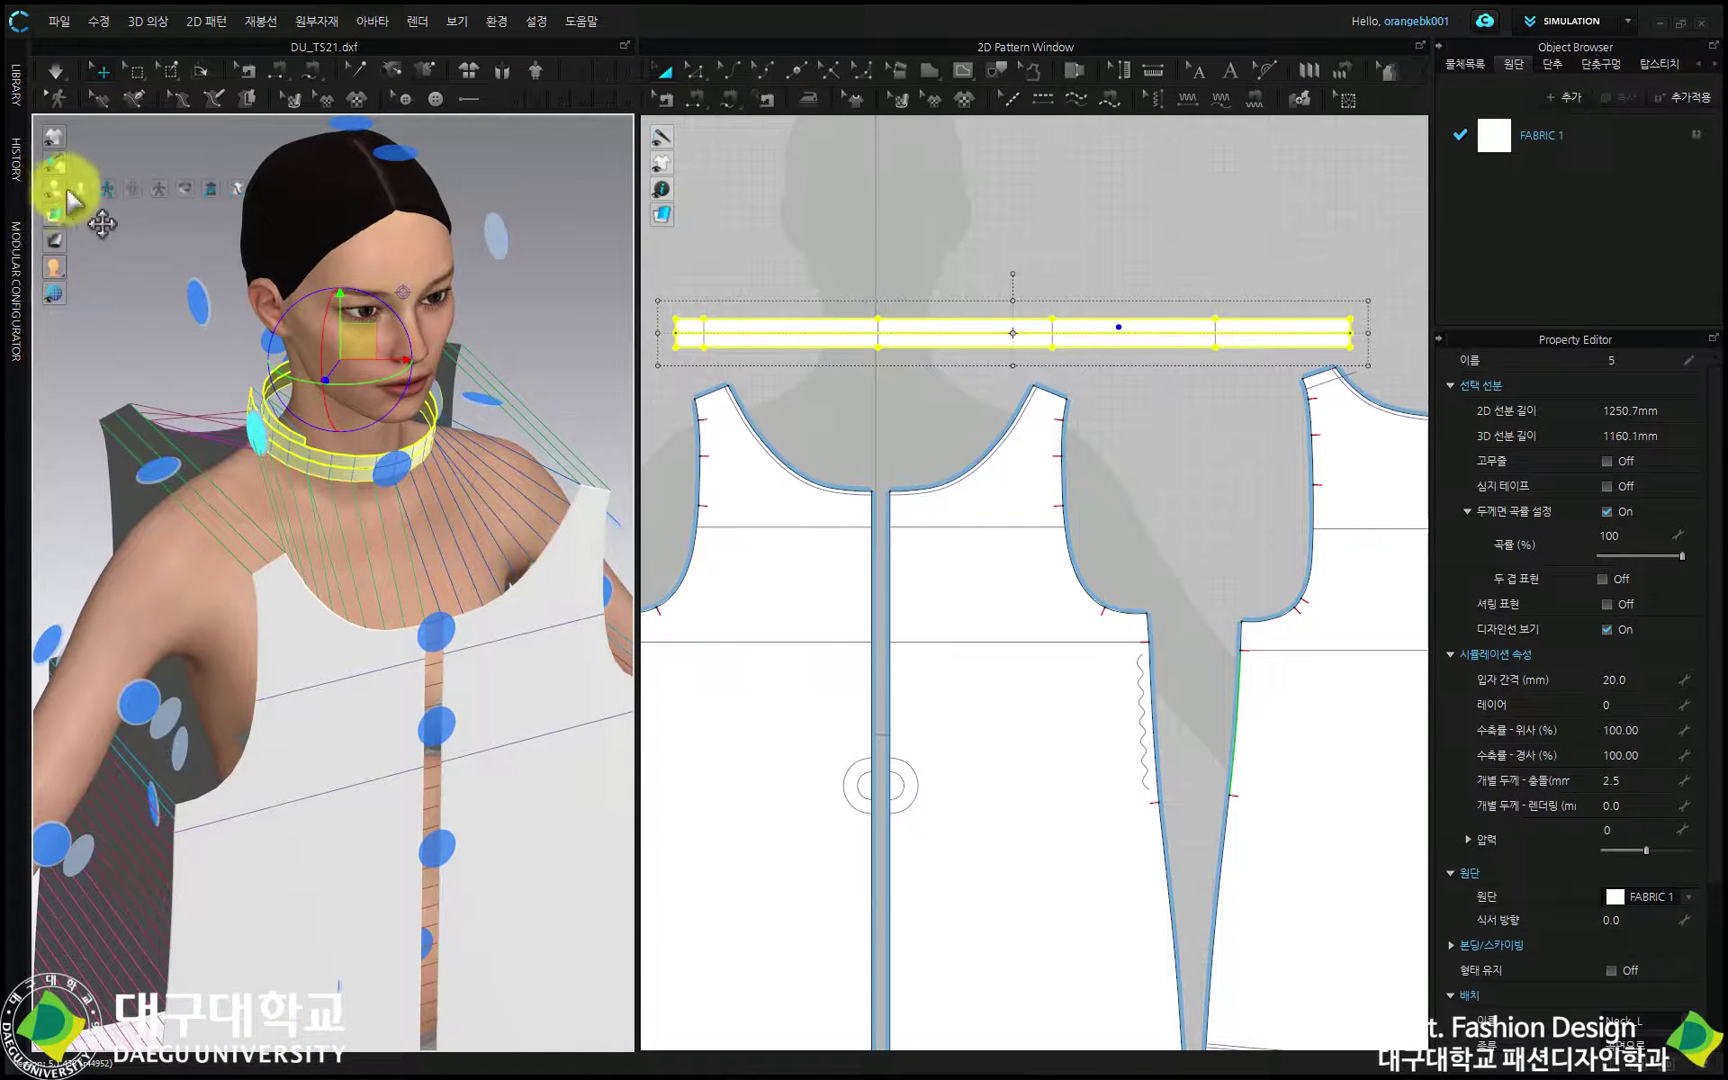
click(110, 193)
right_drag(317, 466, 299, 466)
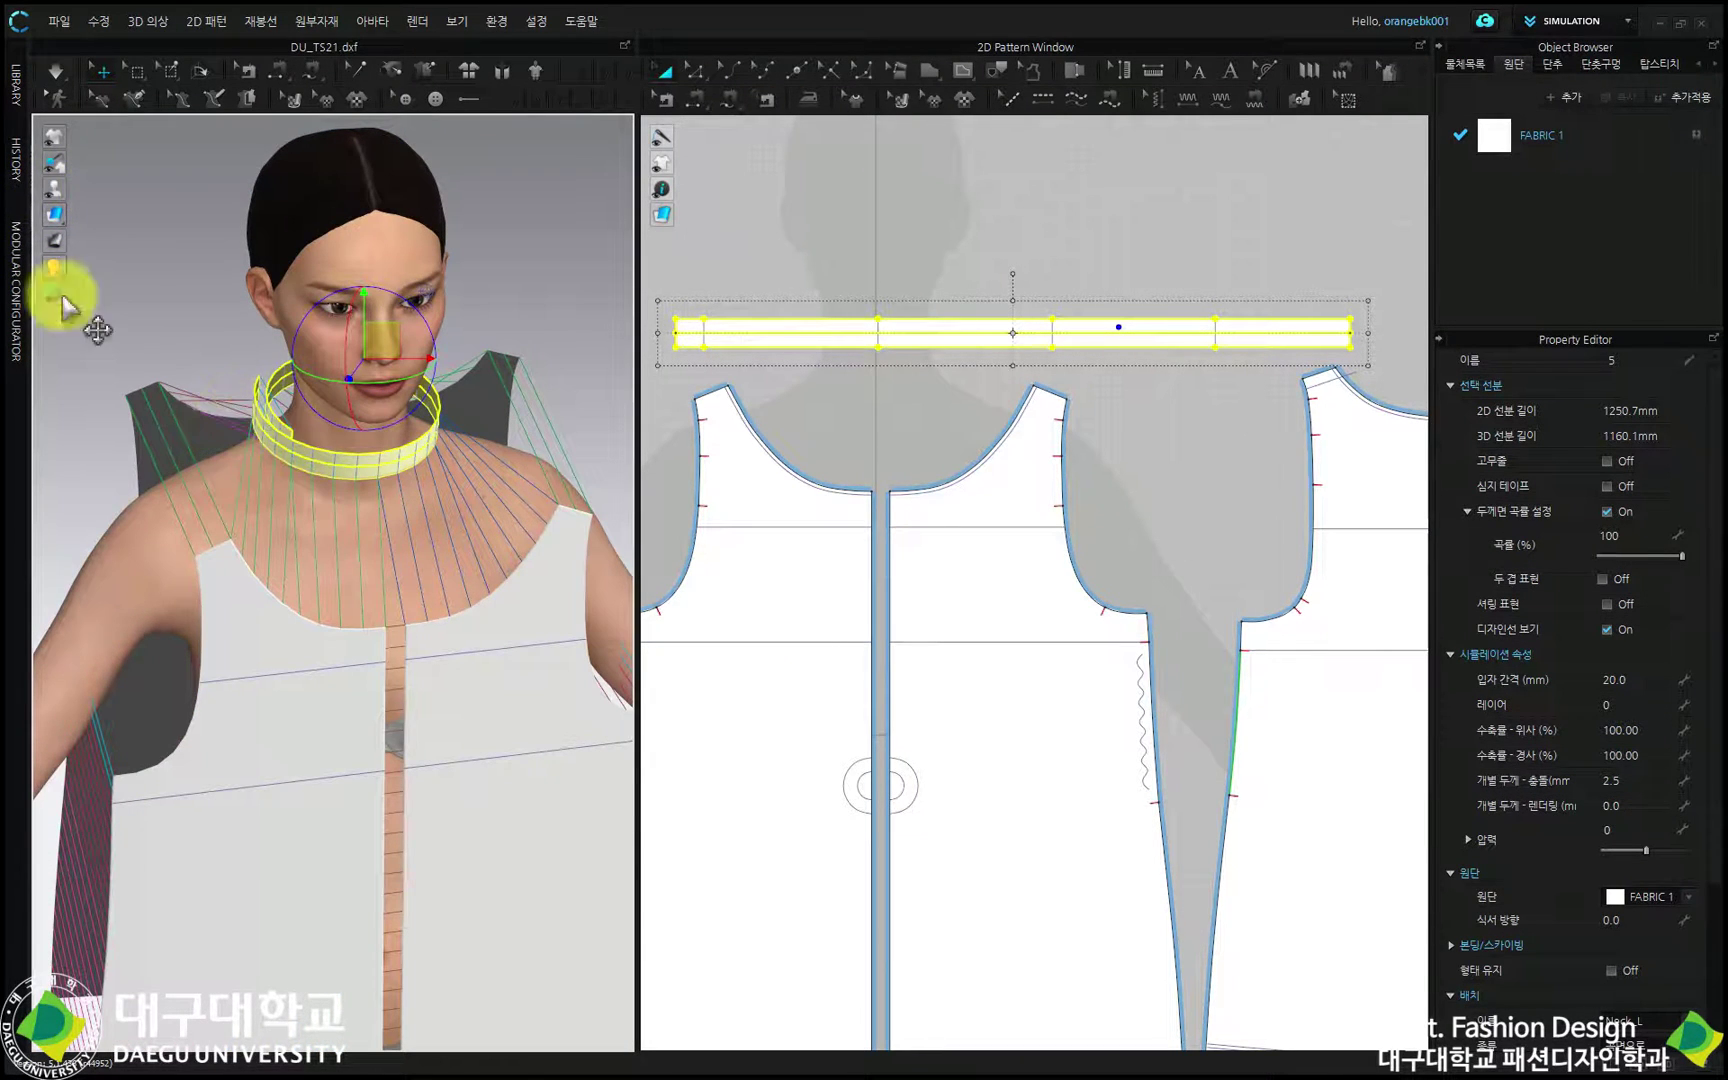
Place the neck band on the Neck_R arrangement point on the avatar's right side and hide the arrangement points.
mouse_move(54, 188)
click(110, 193)
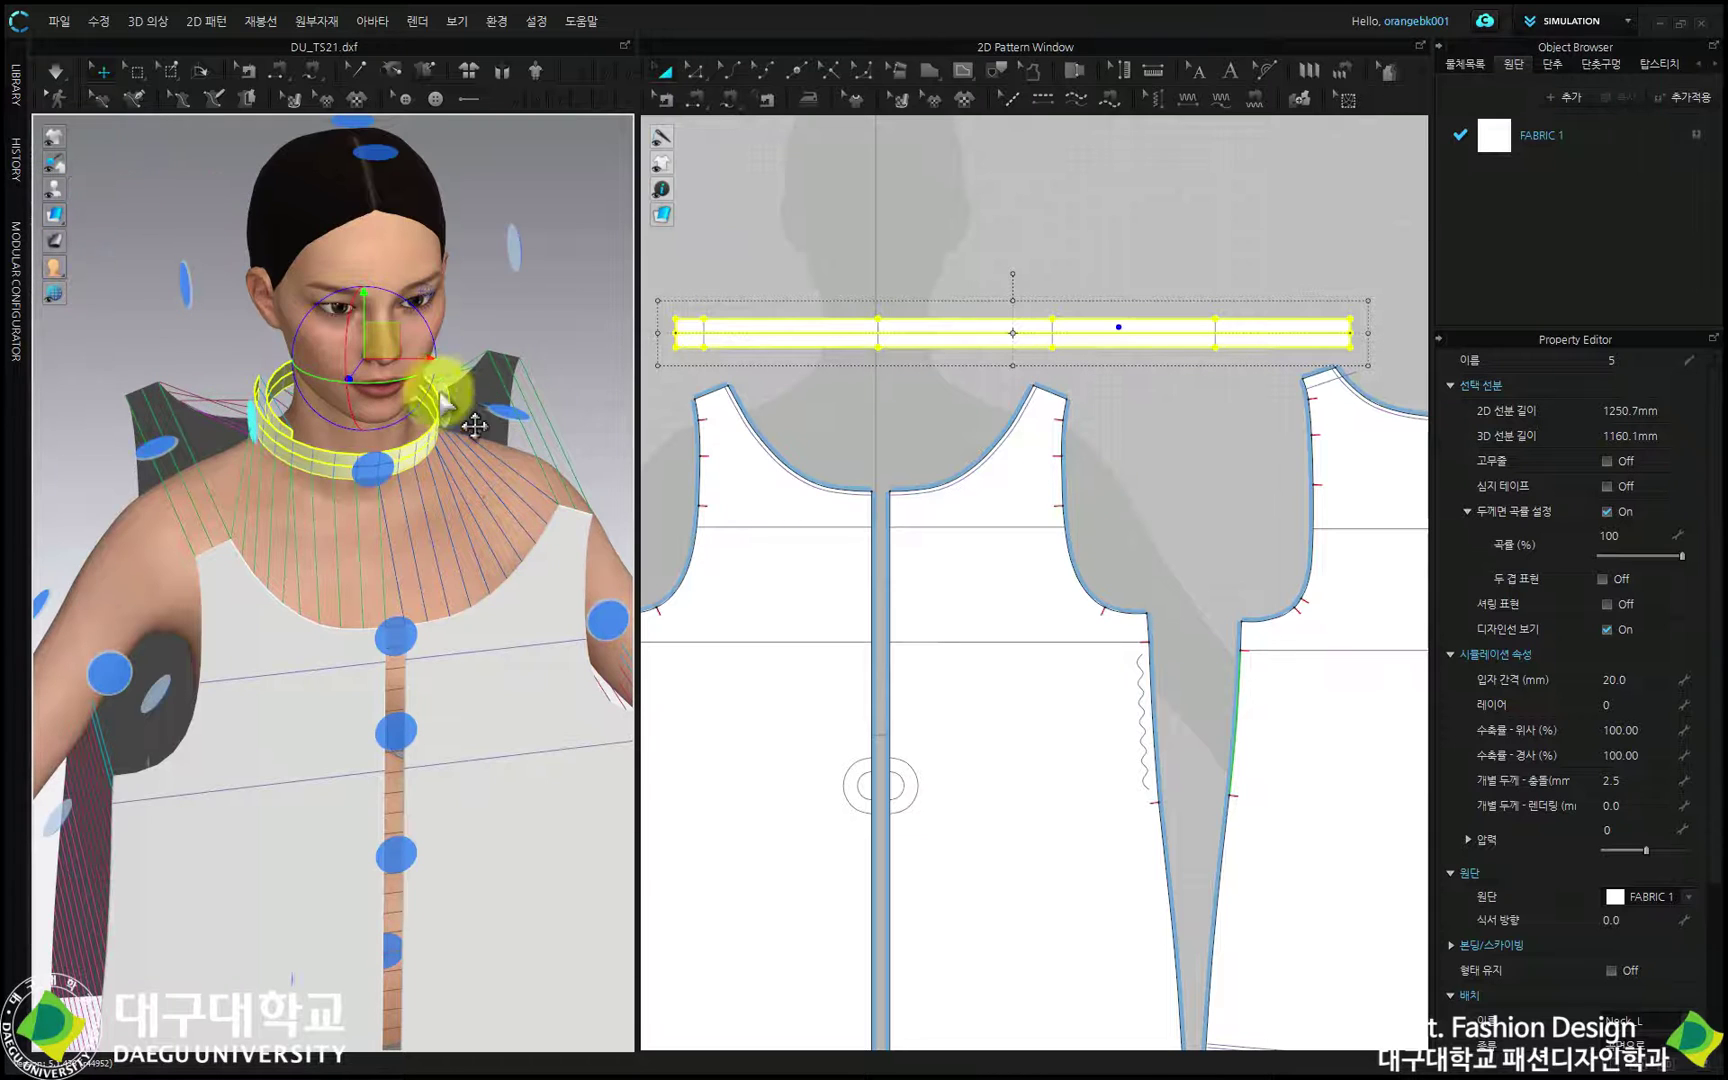
drag(380, 340, 625, 348)
click(263, 432)
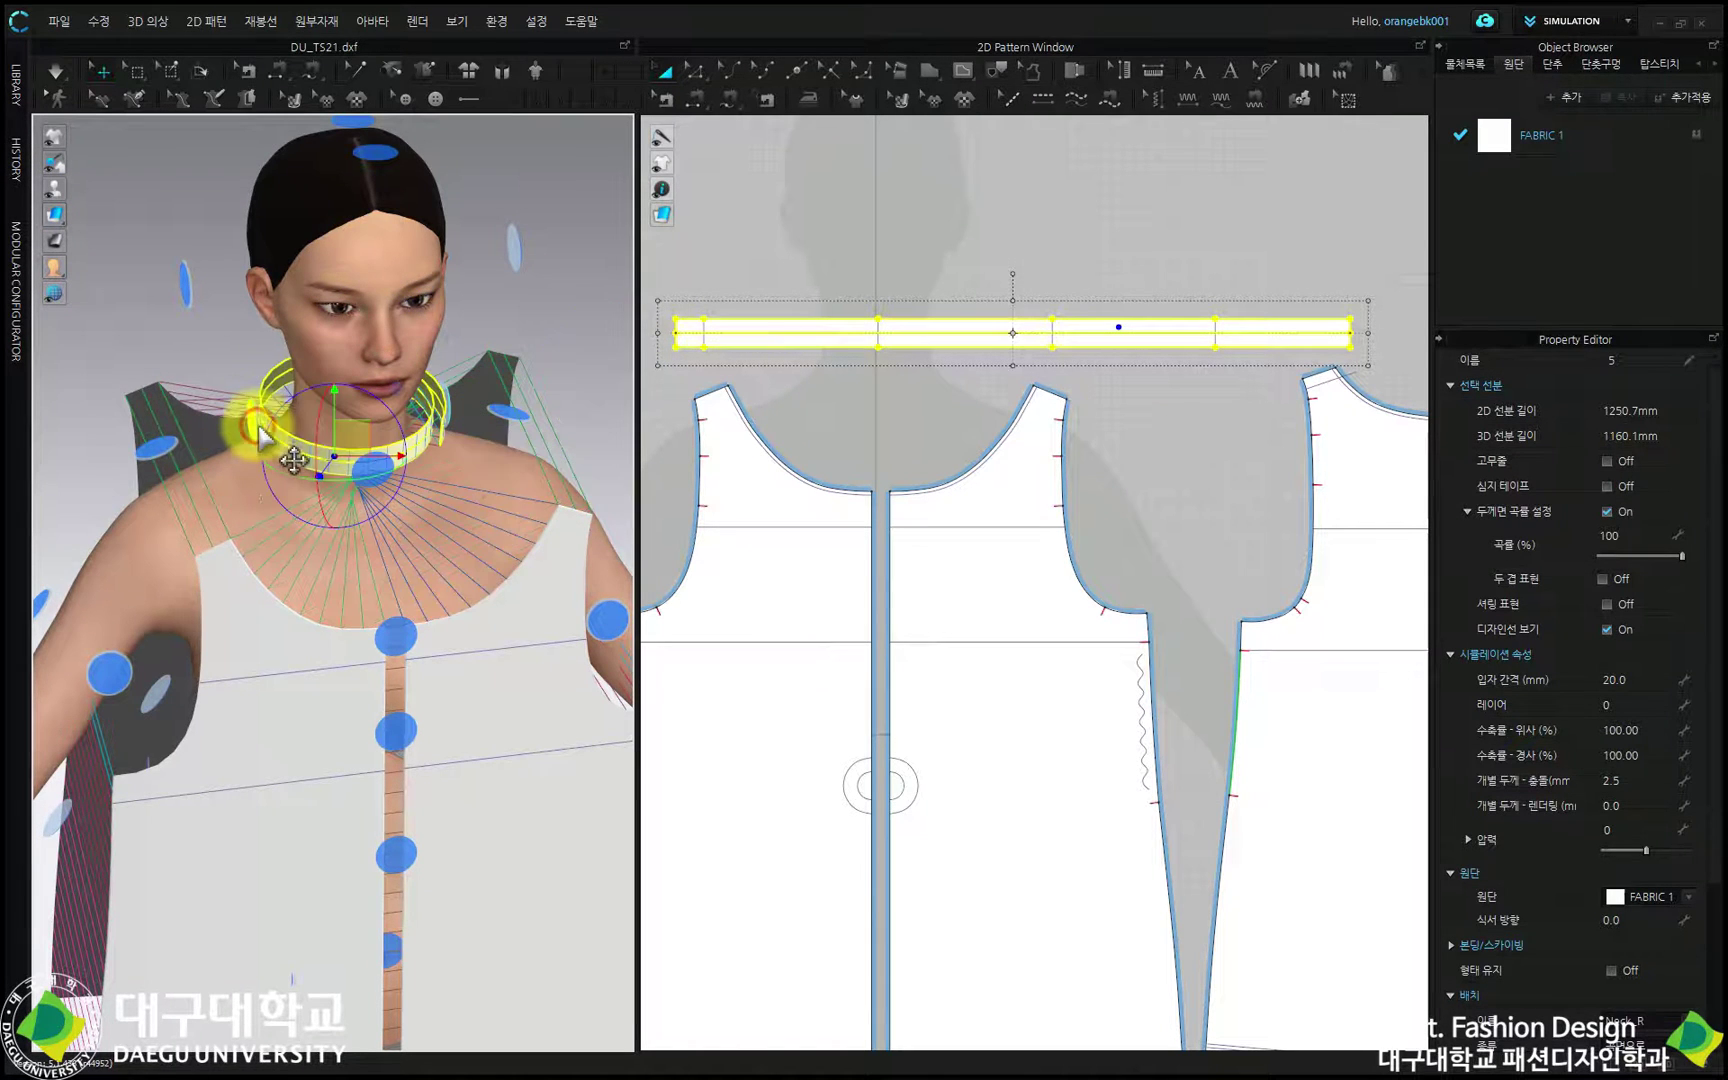
mouse_move(54, 195)
click(115, 203)
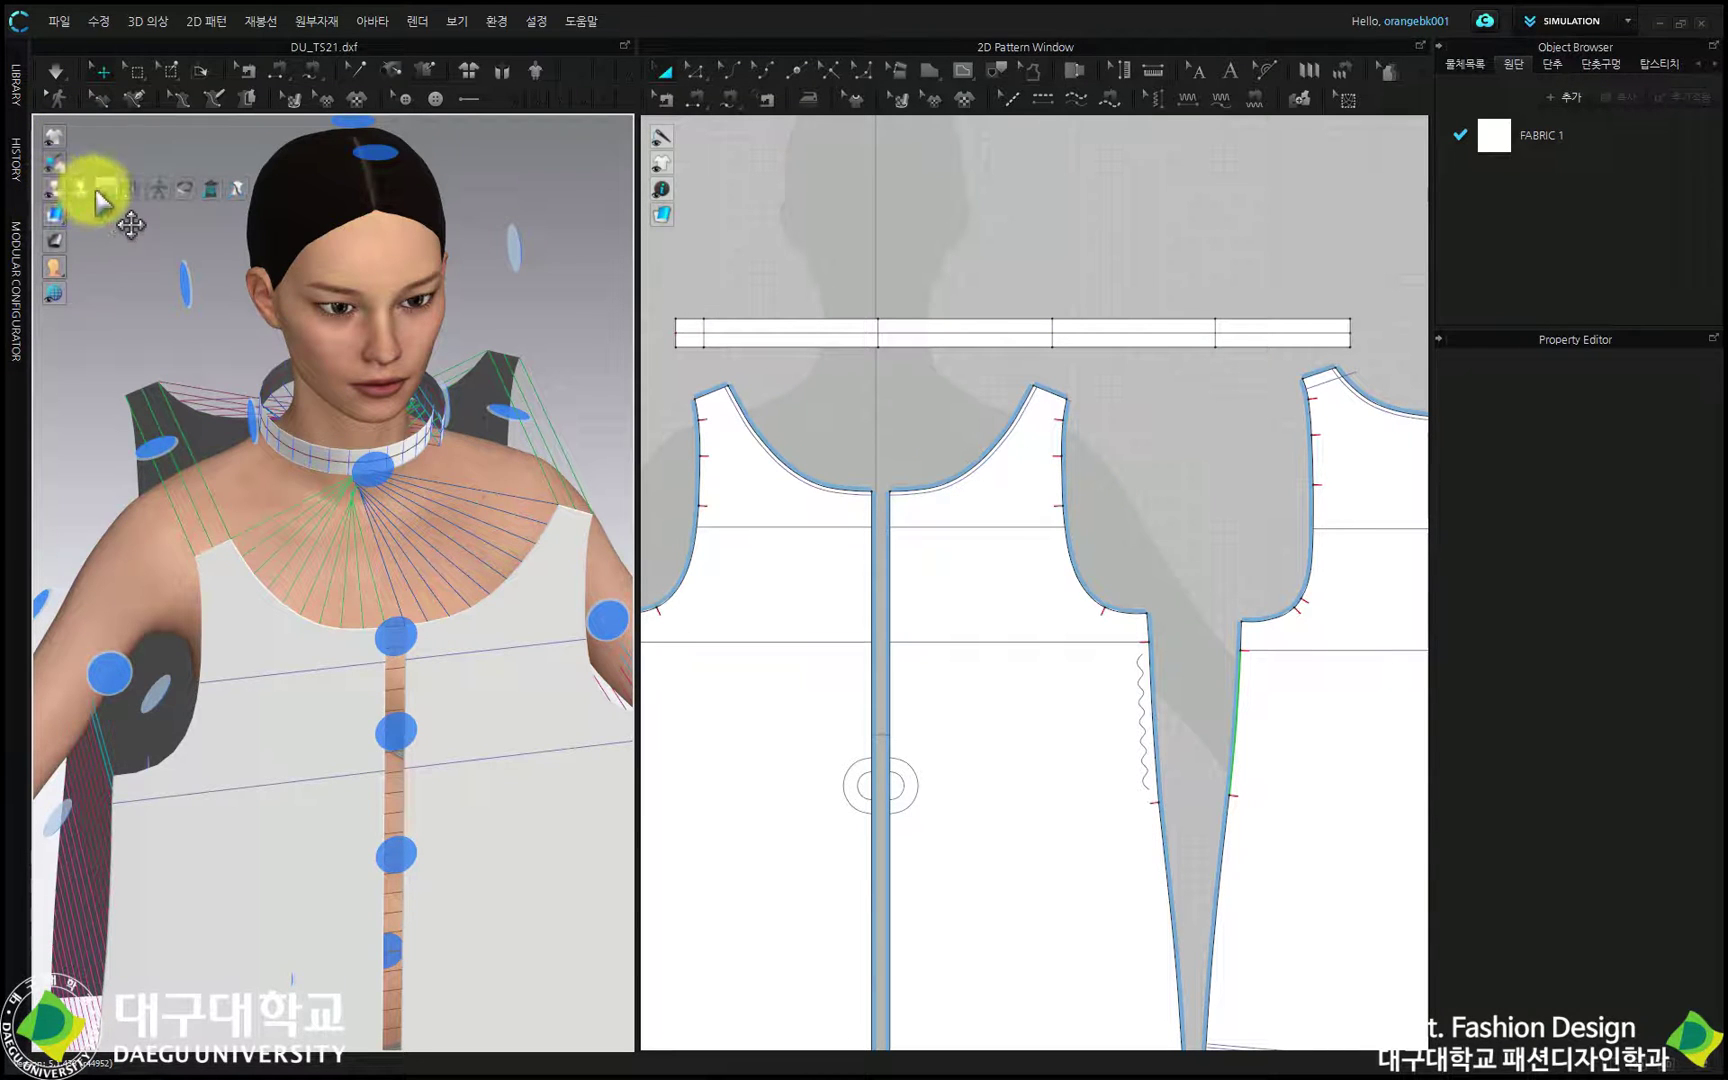
click(100, 188)
Hide the avatar and set the neck band's arrangement to X position 75 and offset 60.
click(289, 432)
scroll(455, 432, up, 3)
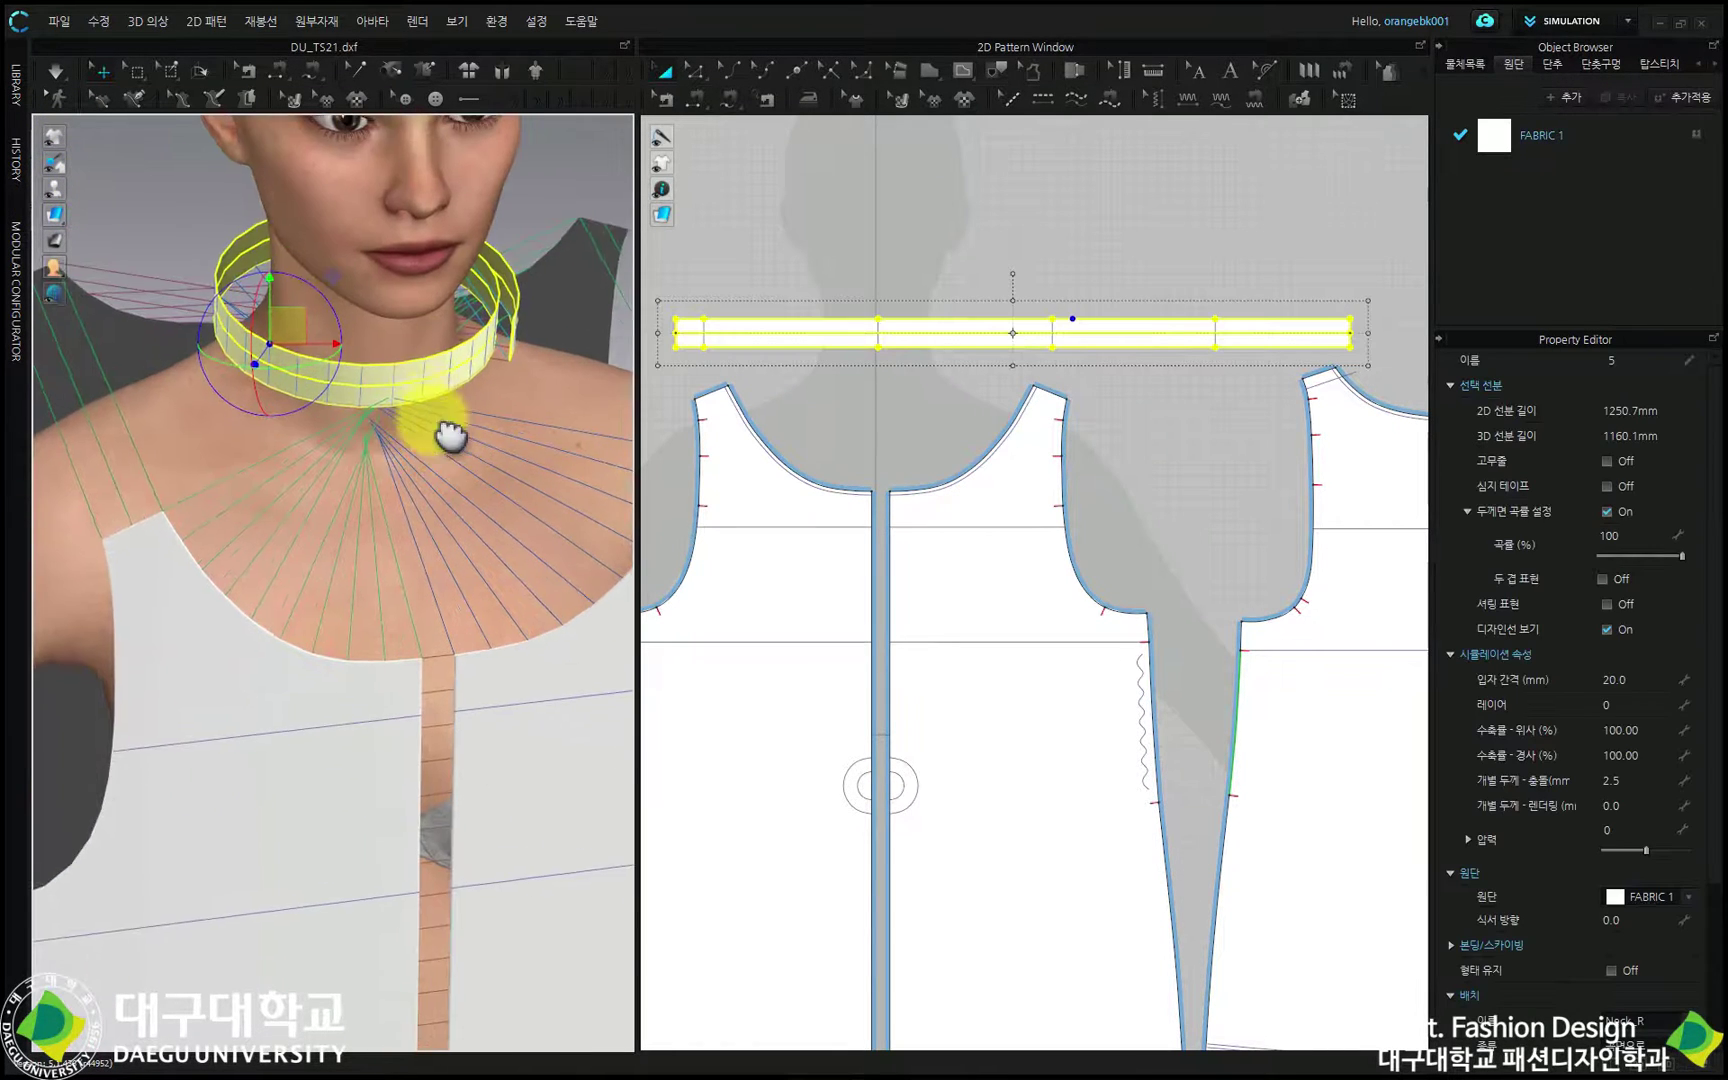
right_drag(455, 432, 424, 501)
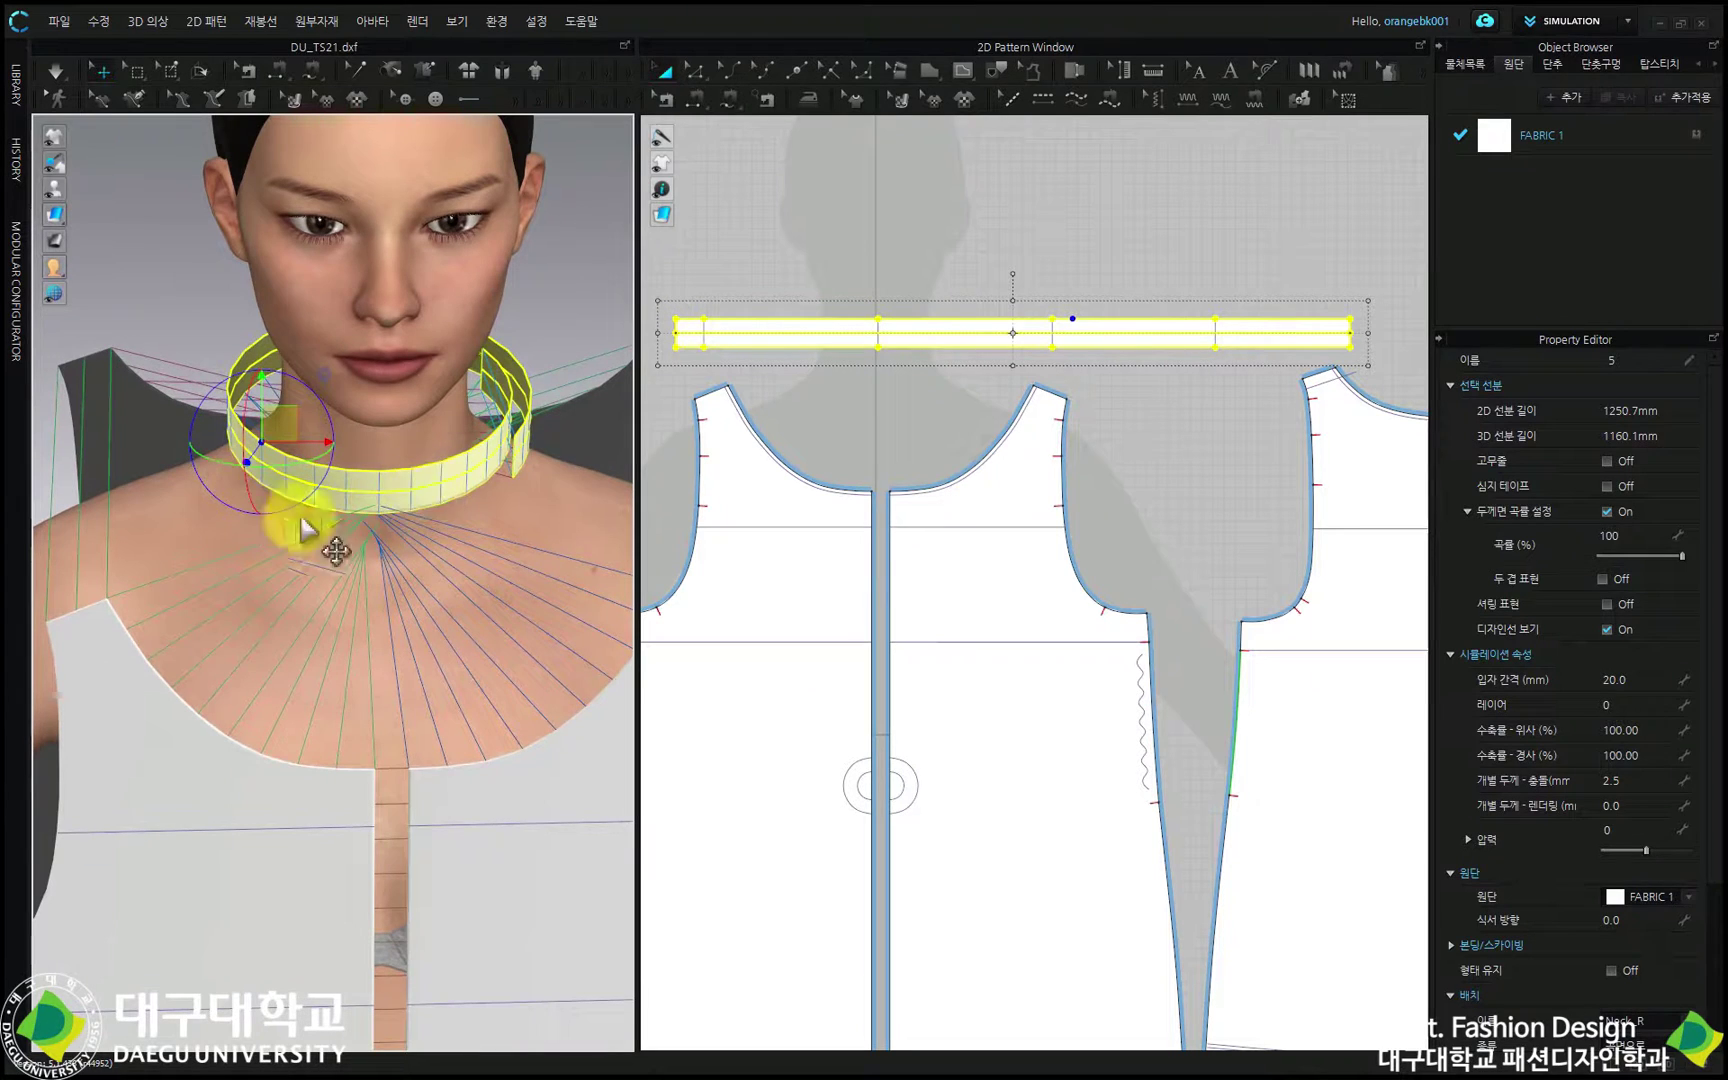
click(80, 192)
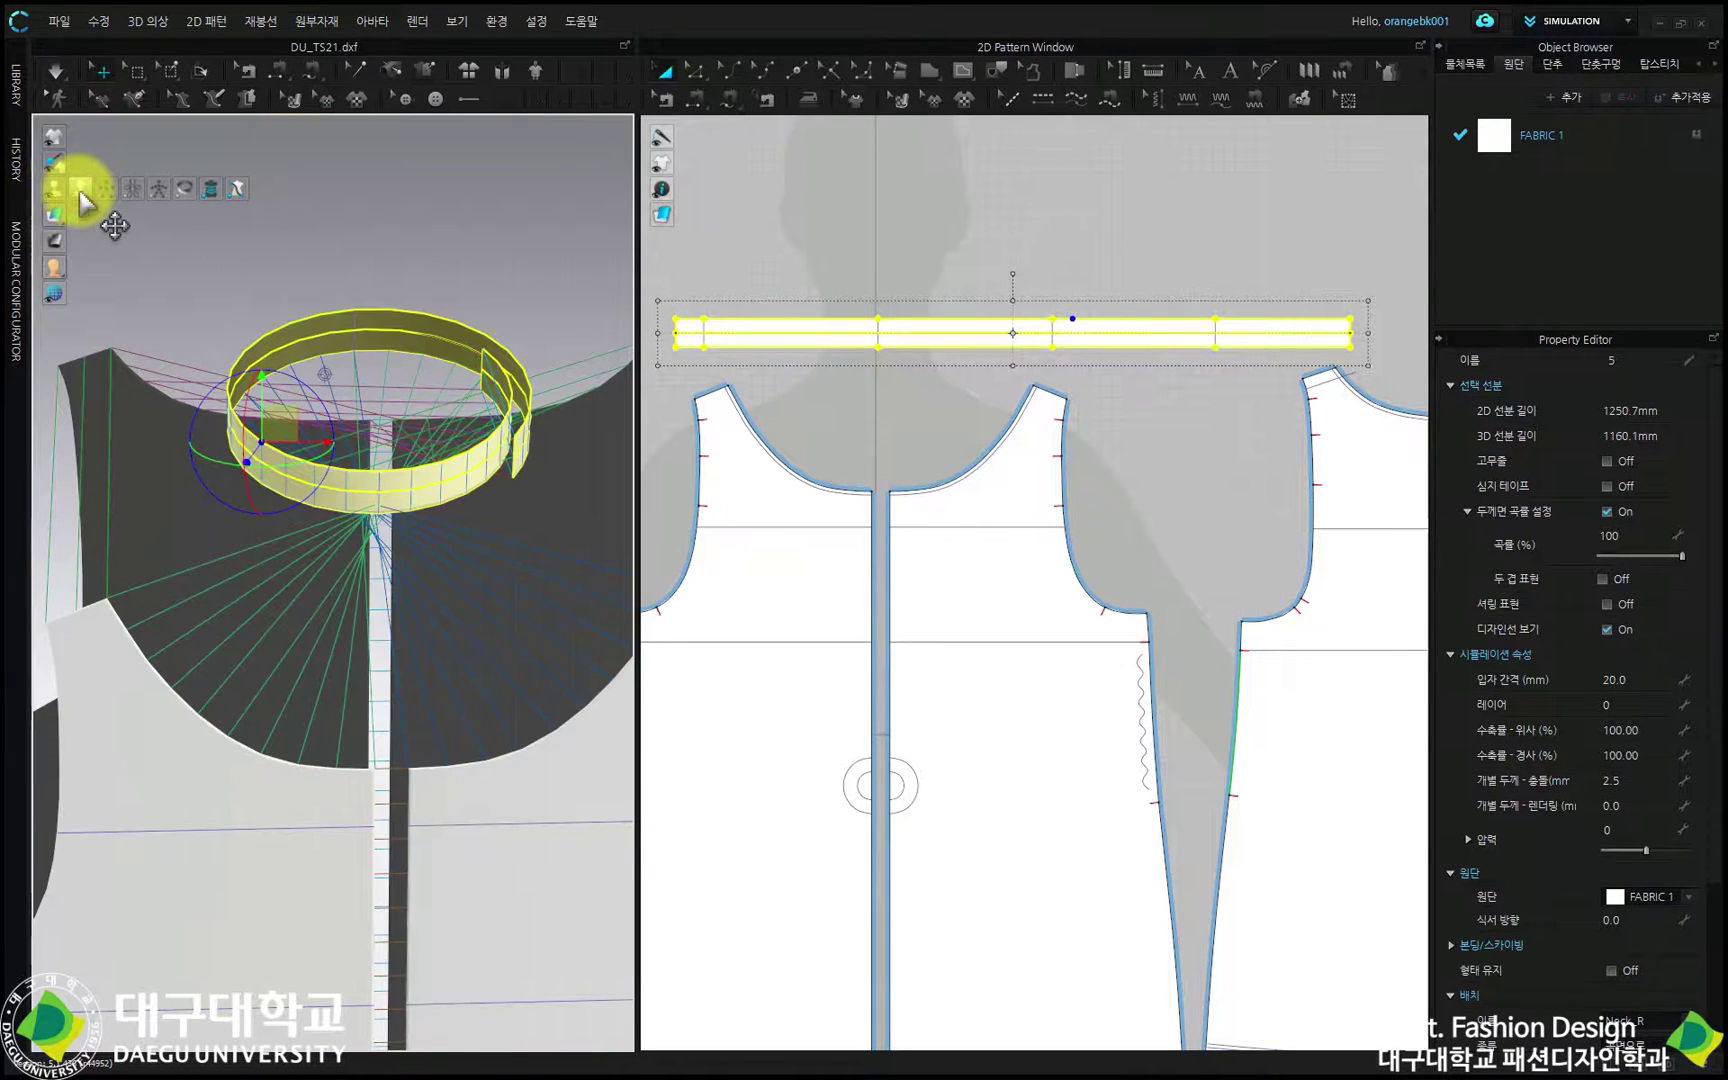
scroll(1581, 915, down, 4)
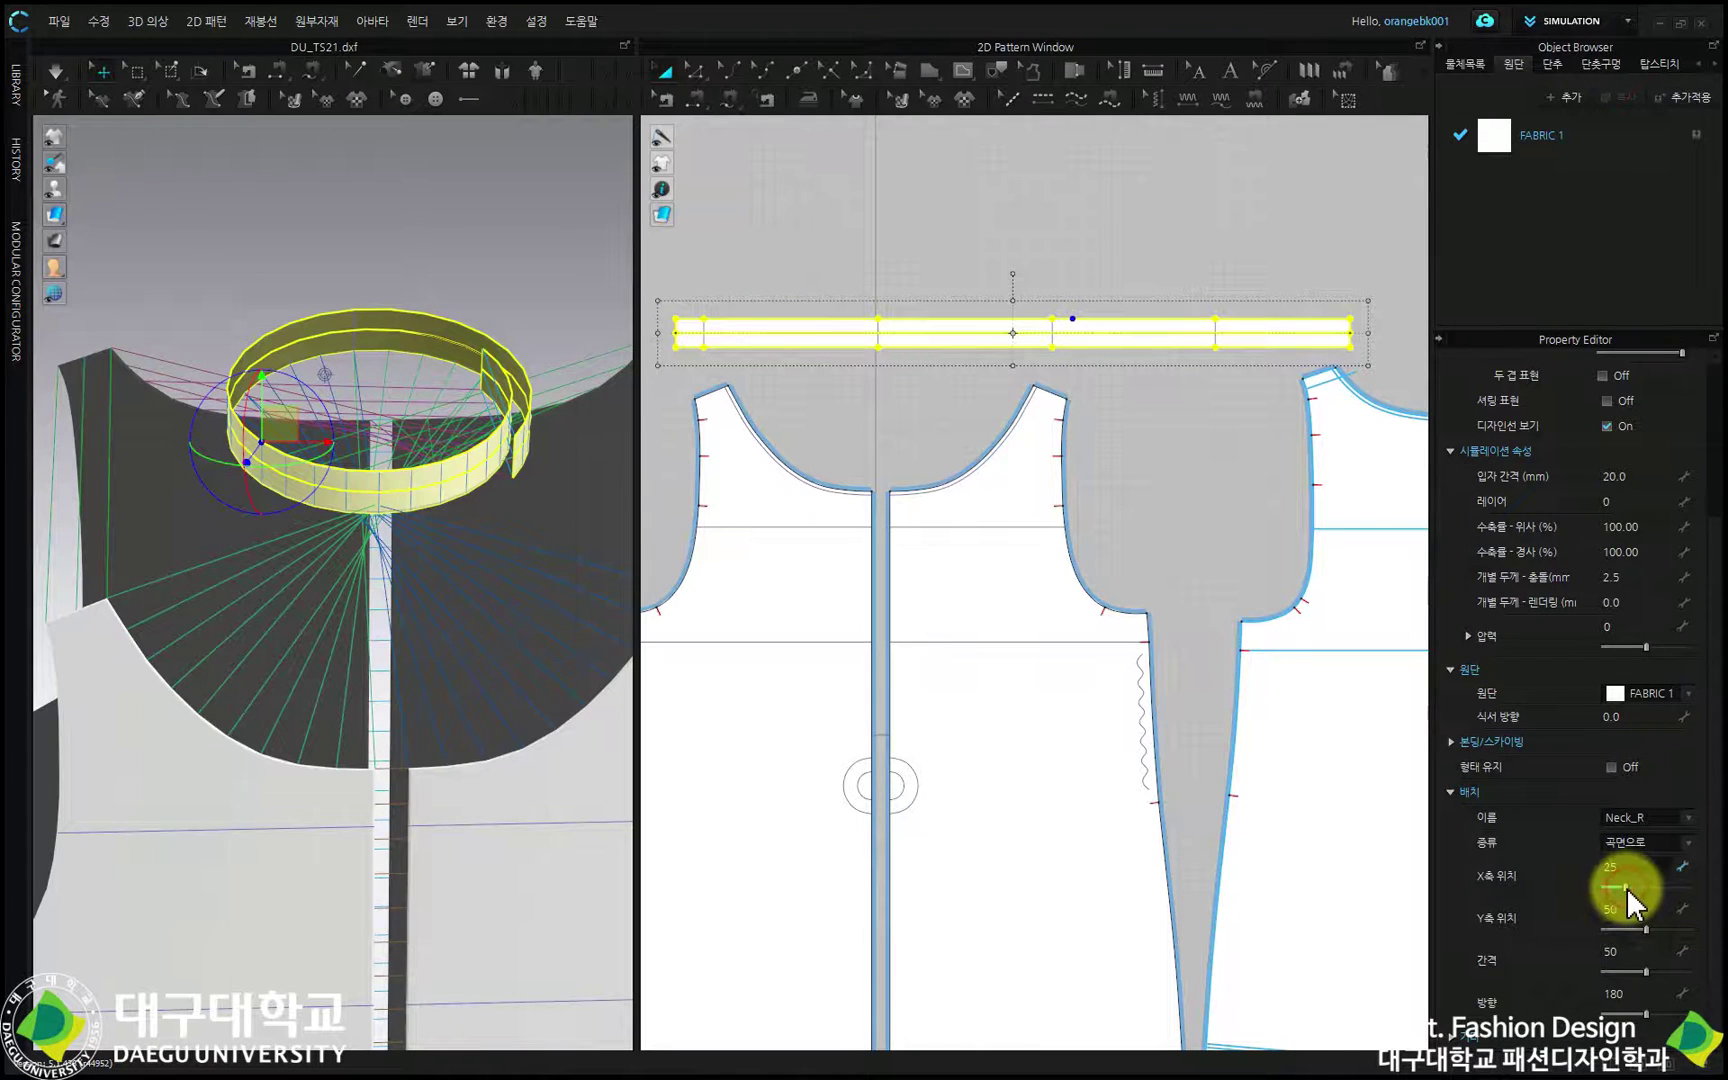
drag(1625, 887, 1669, 910)
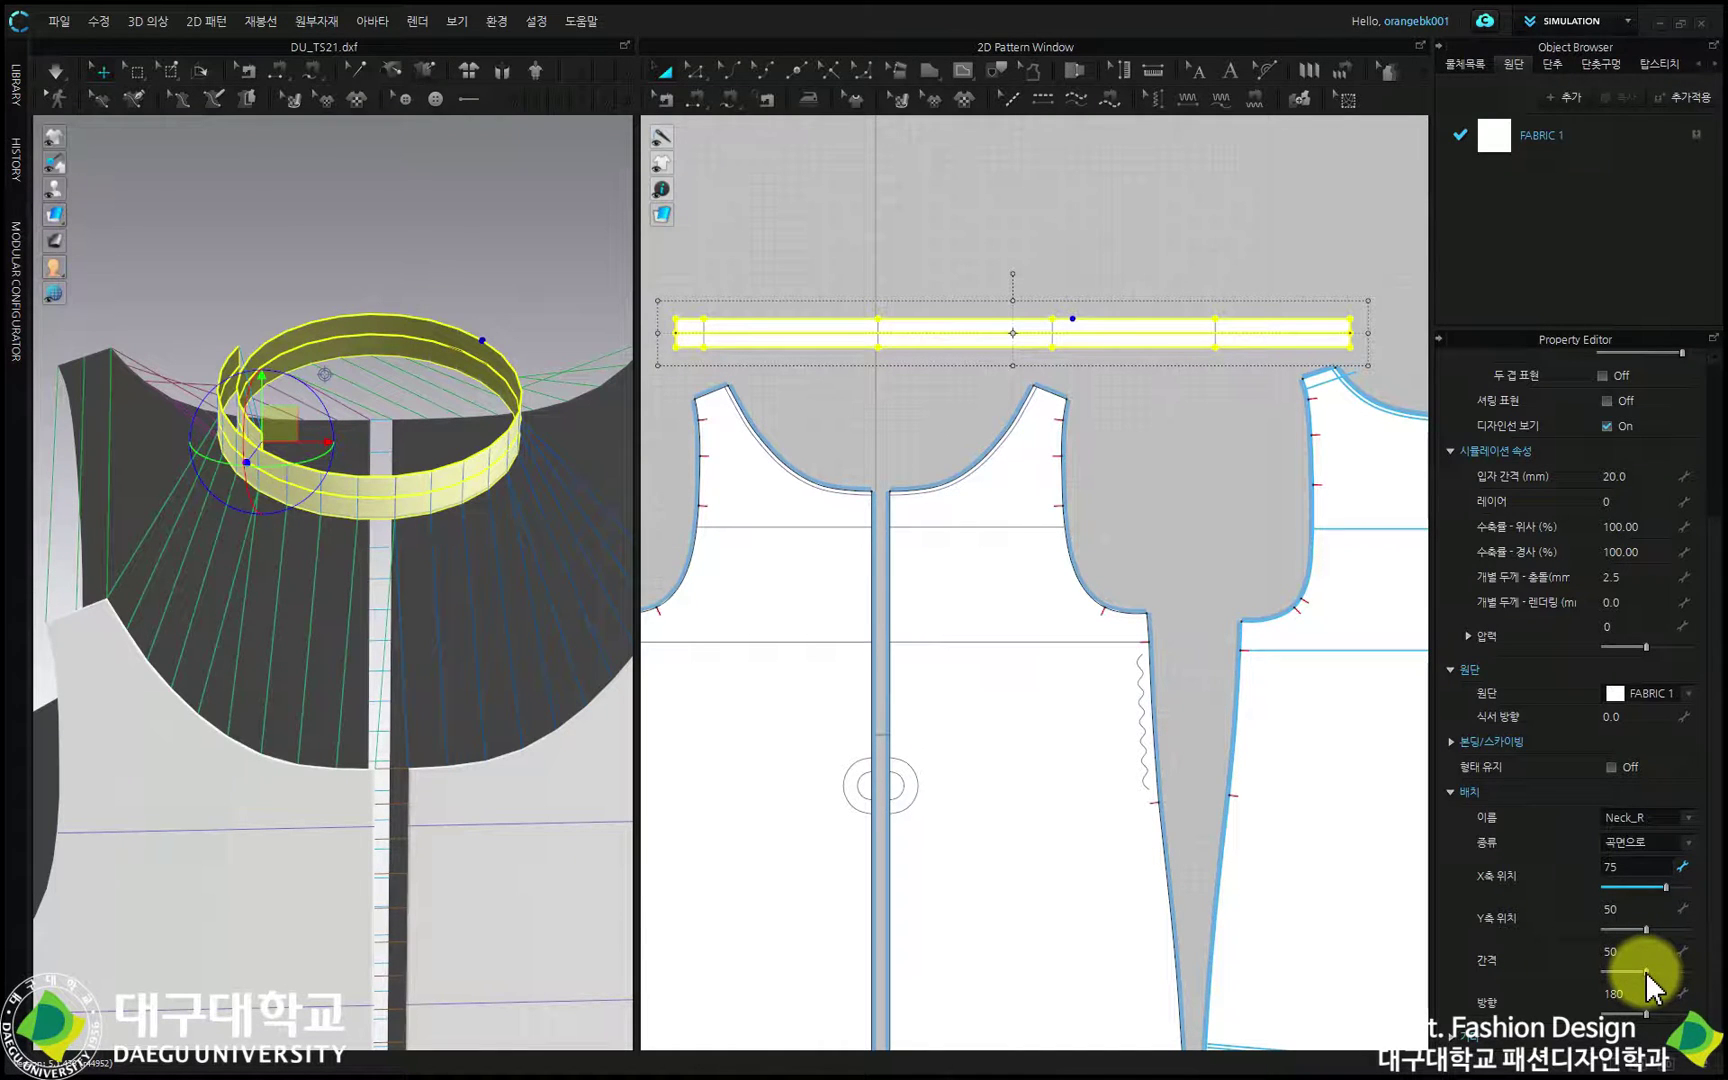
drag(1647, 976, 1655, 974)
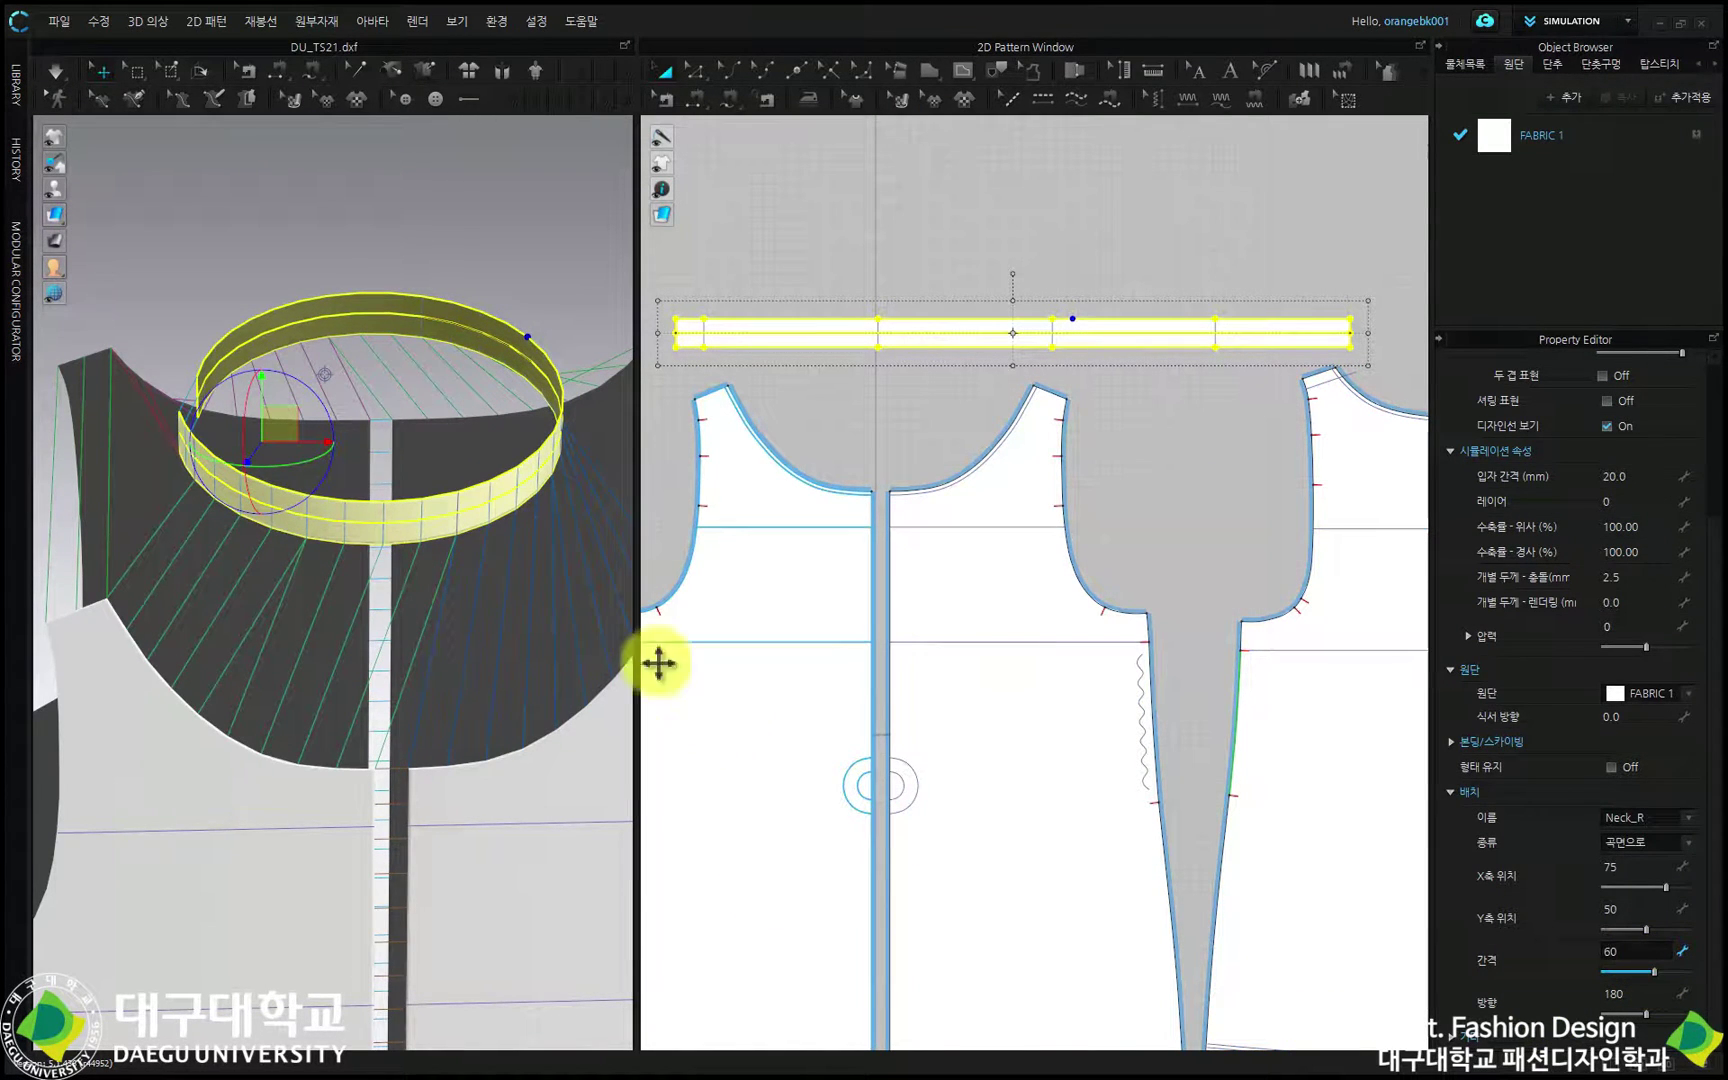
Fold the neck band in half along its middle internal line with fold arrangement and set the fold angle to 0.
right_drag(341, 696, 405, 579)
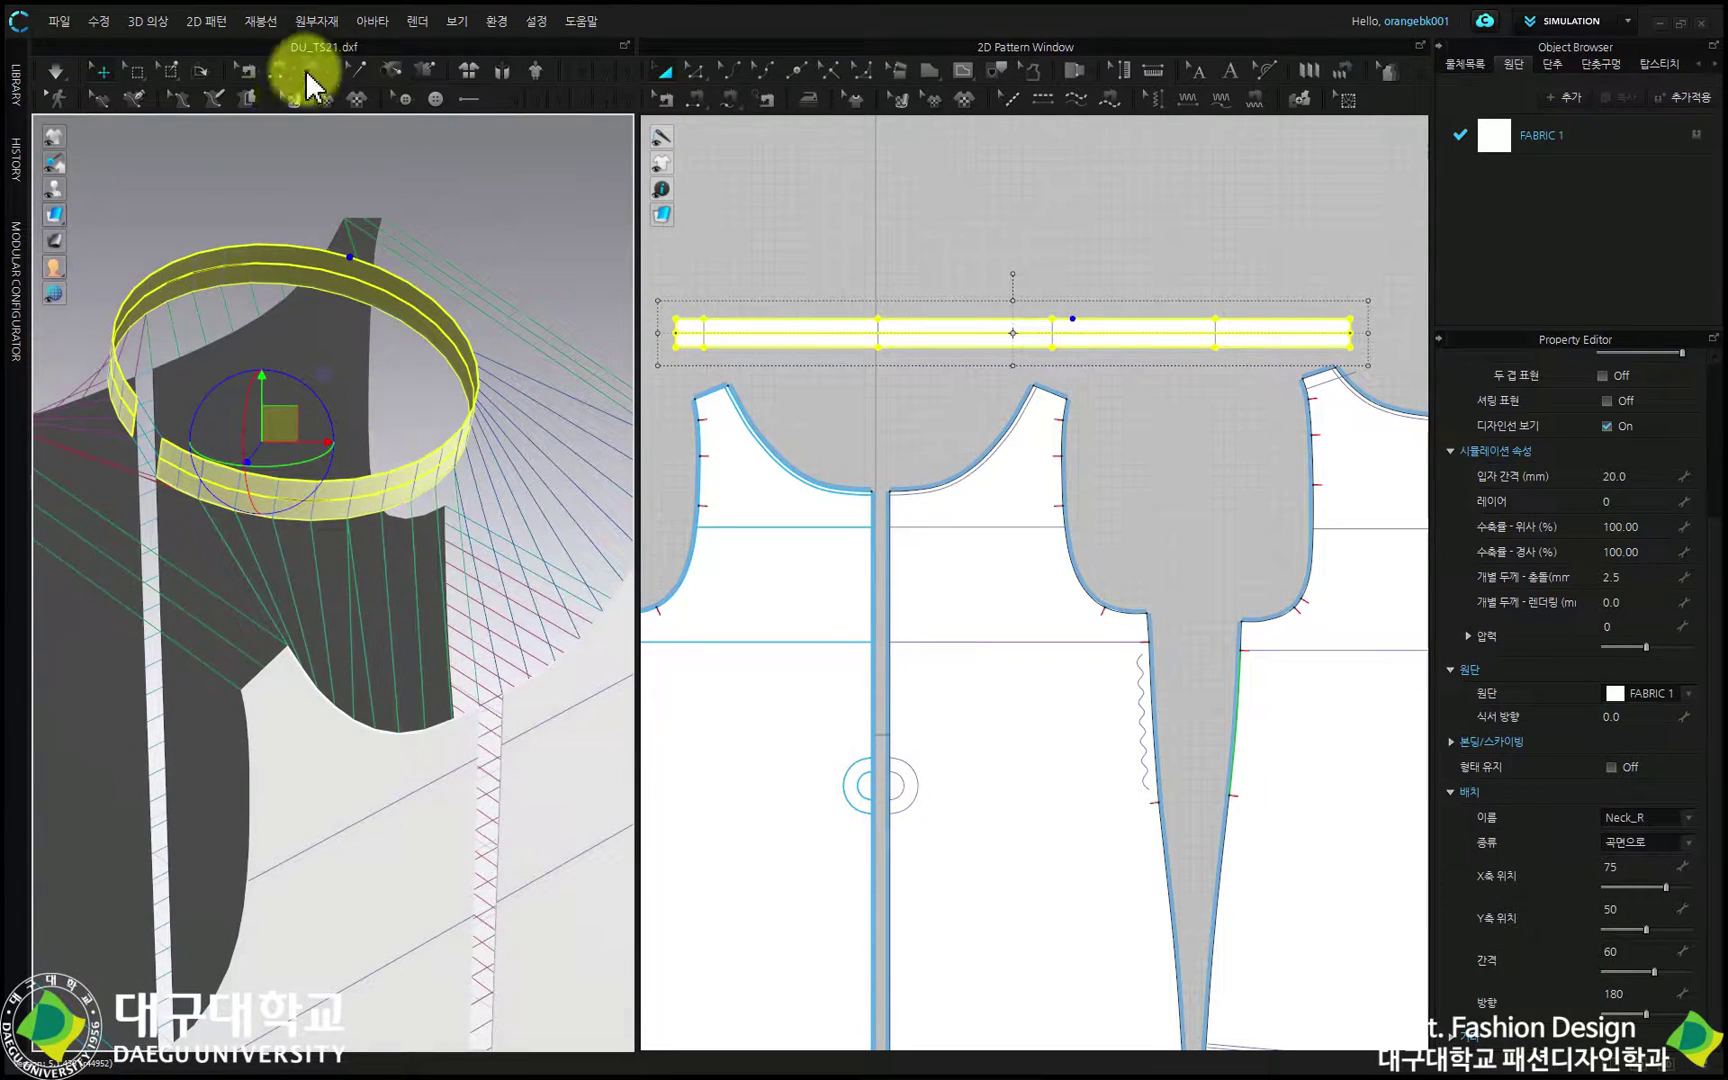
click(200, 70)
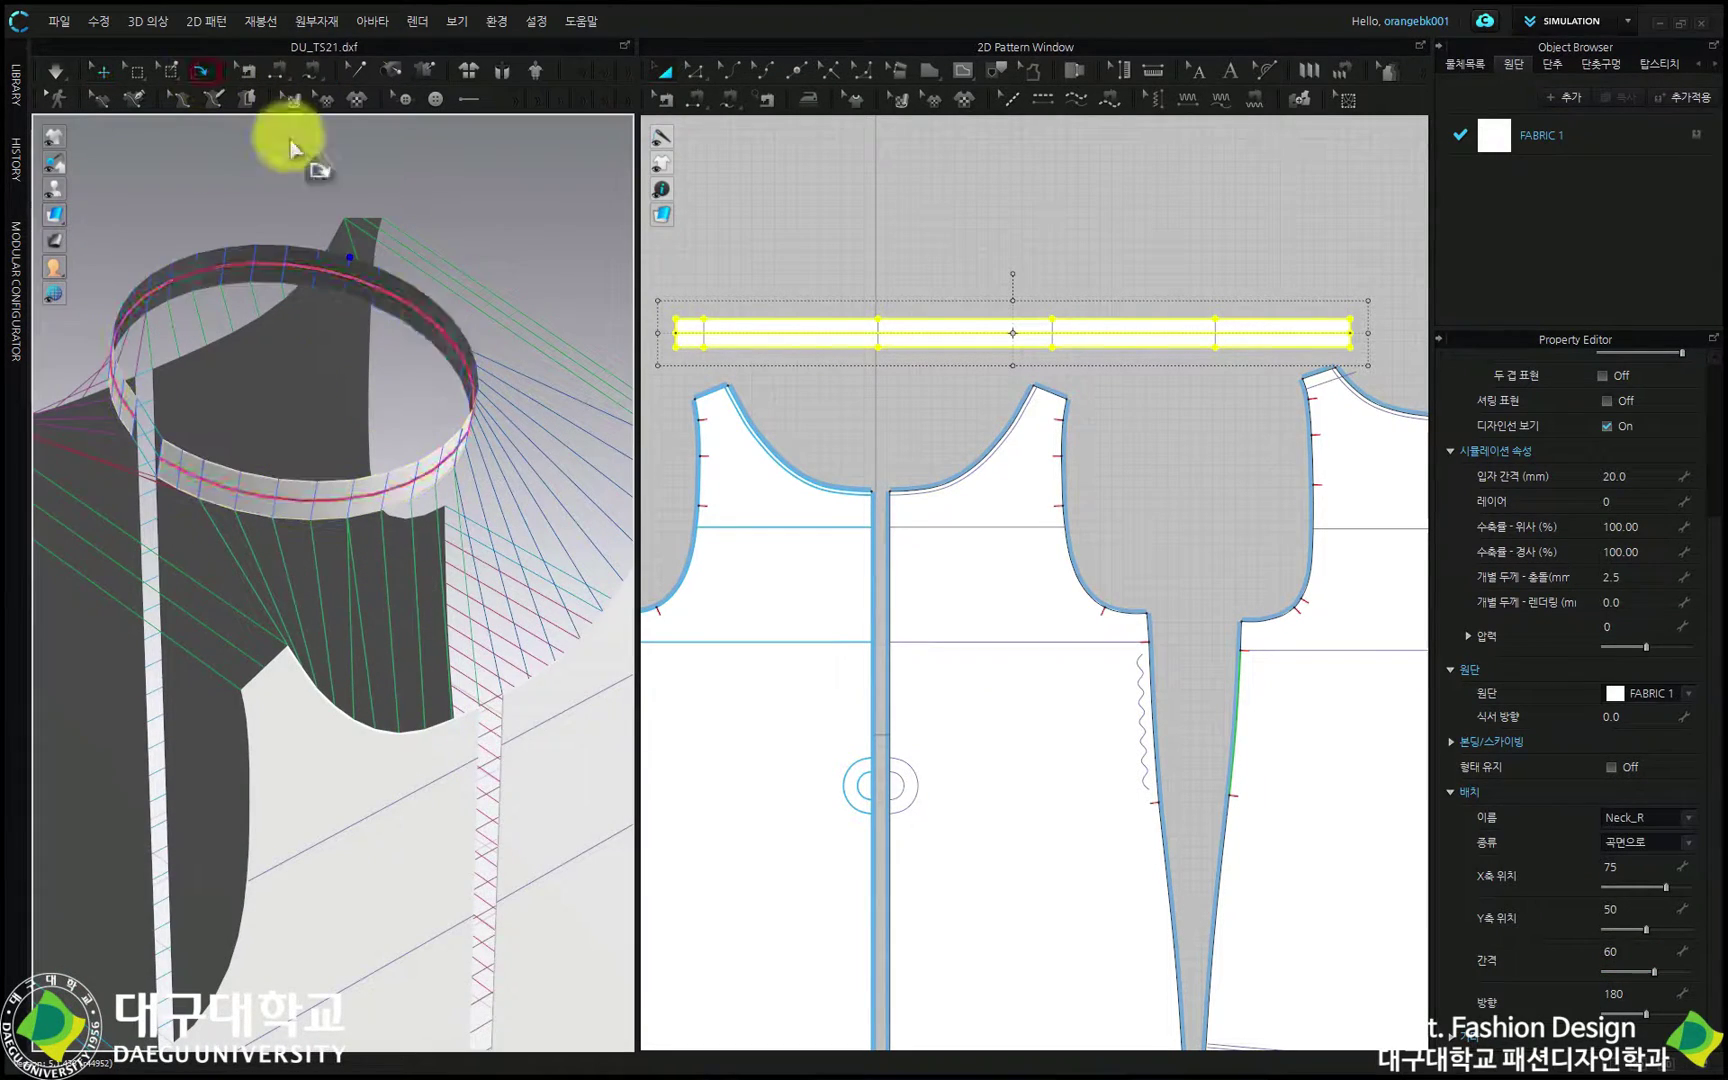
click(430, 320)
right_drag(447, 428, 374, 374)
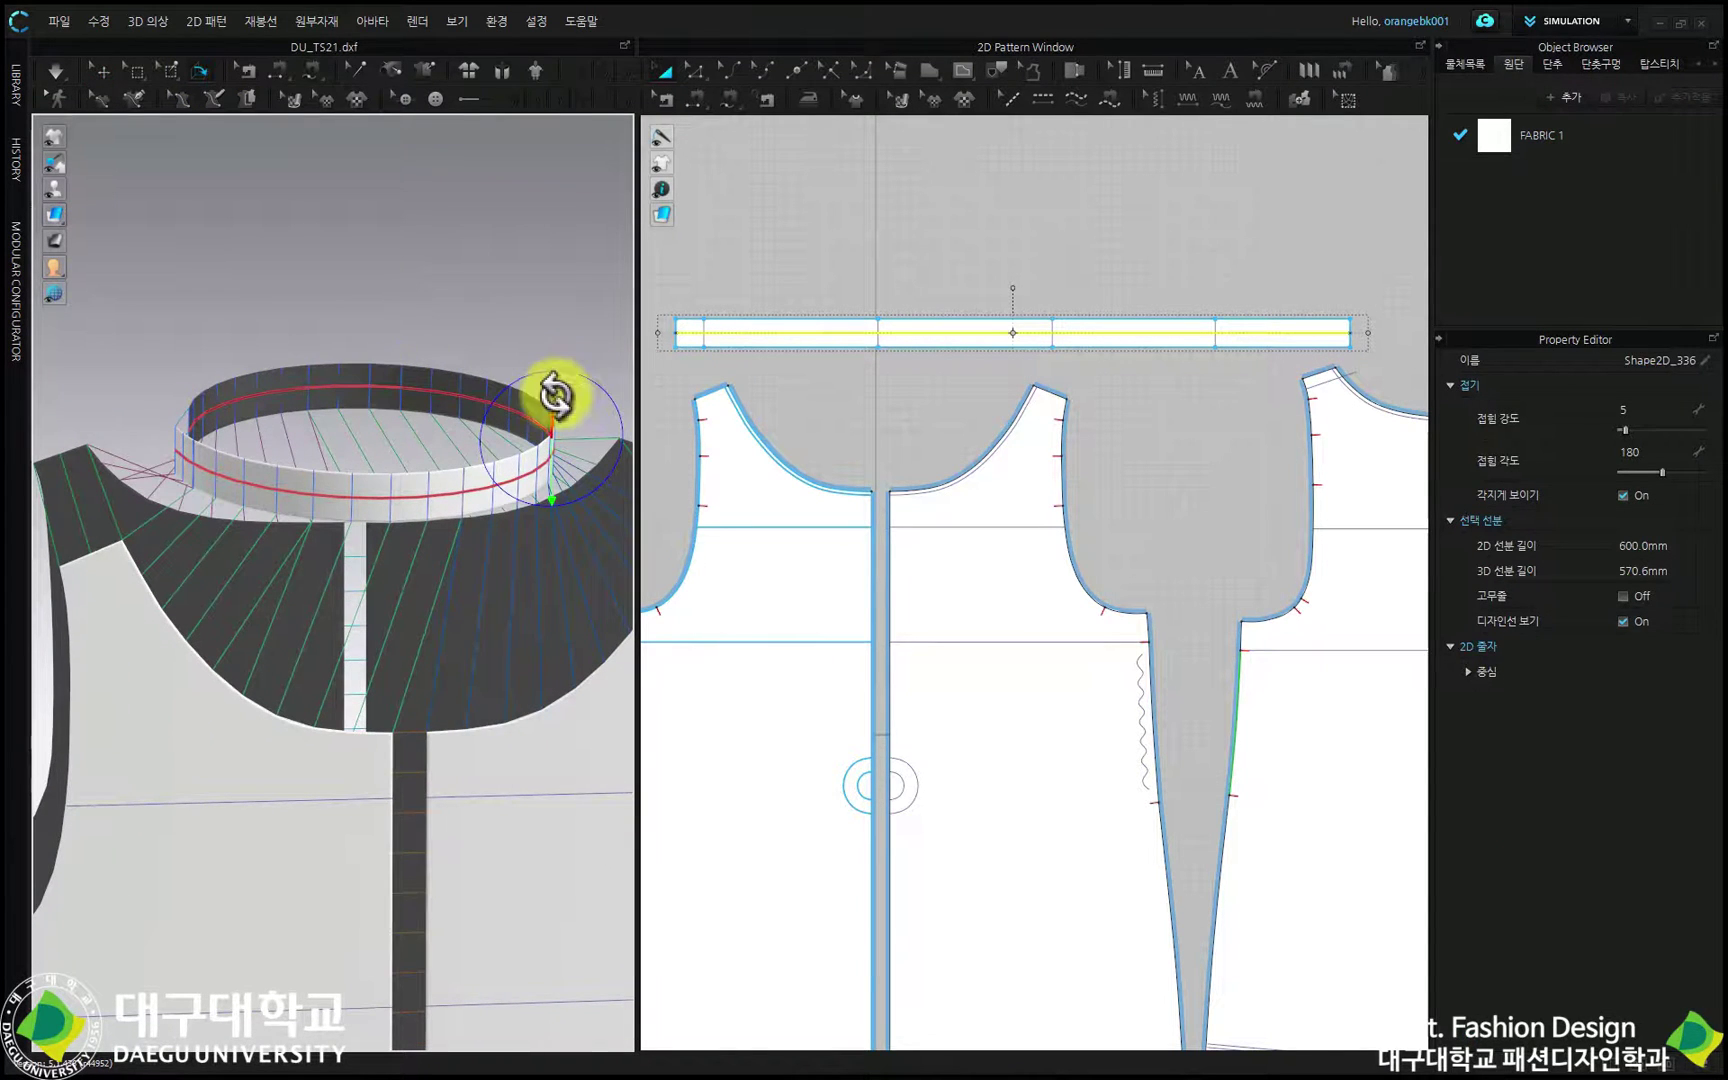
drag(557, 388, 530, 543)
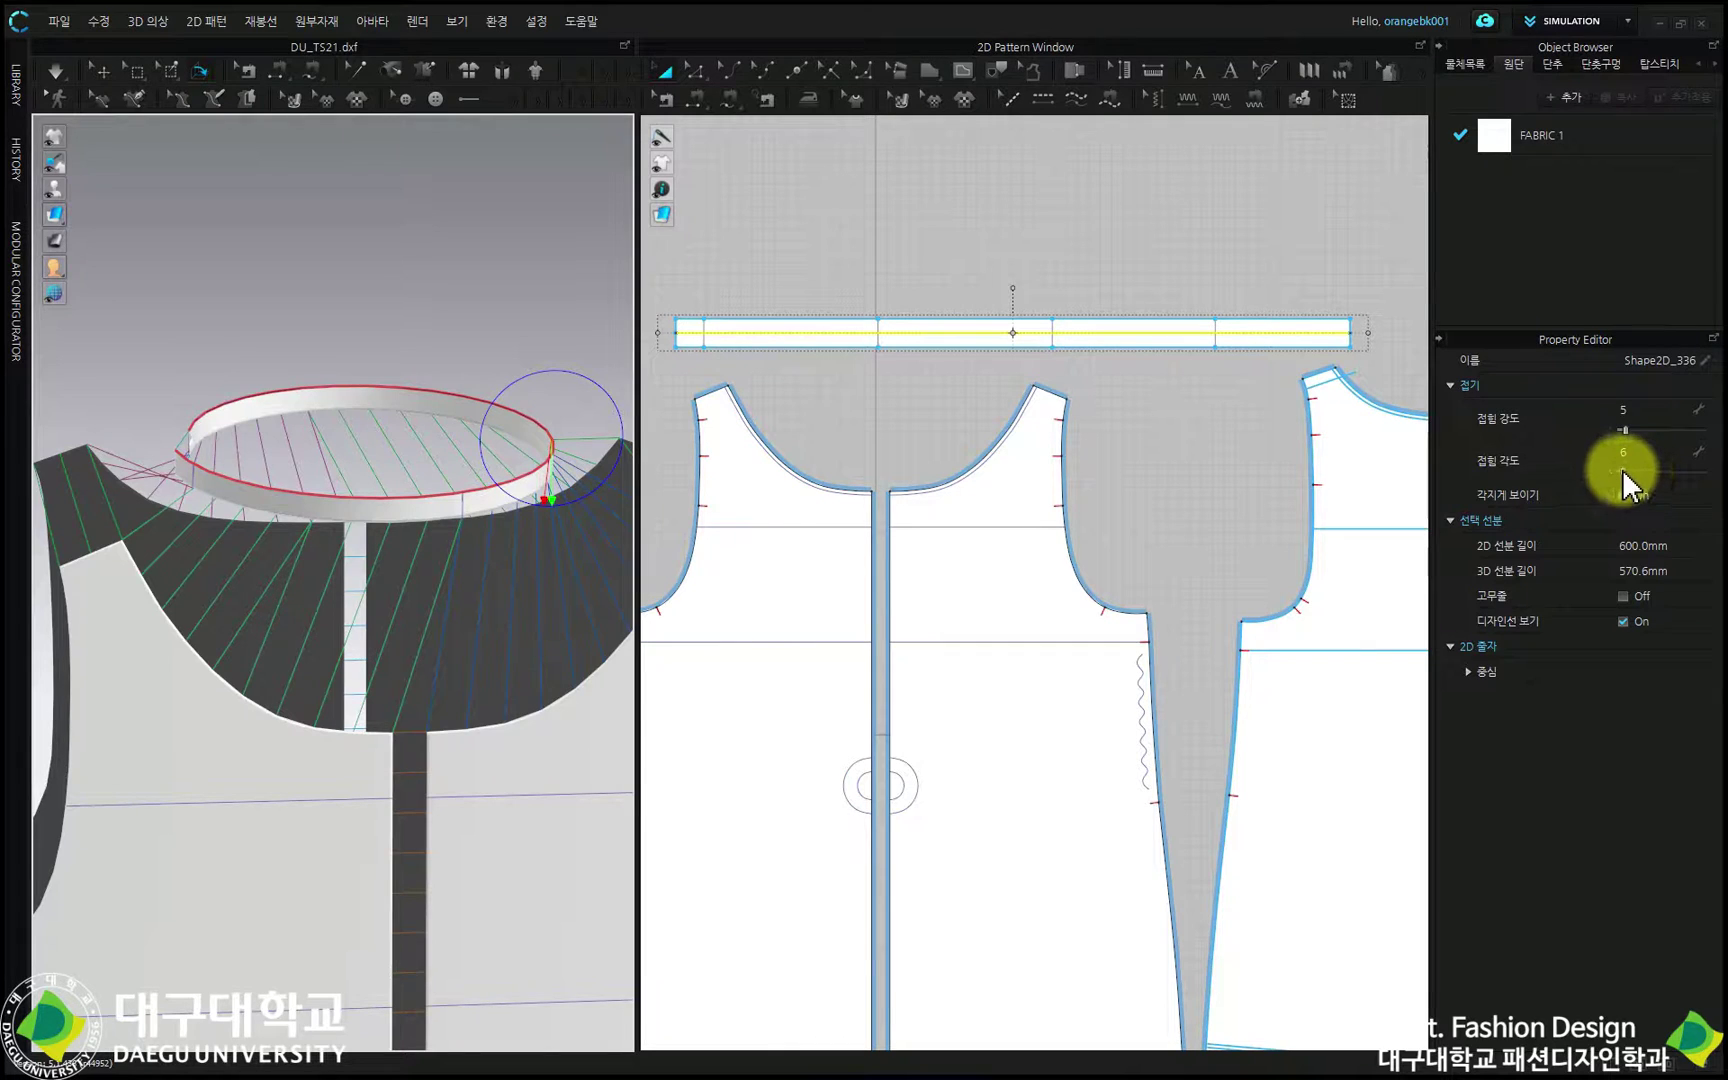
drag(1624, 476, 1516, 465)
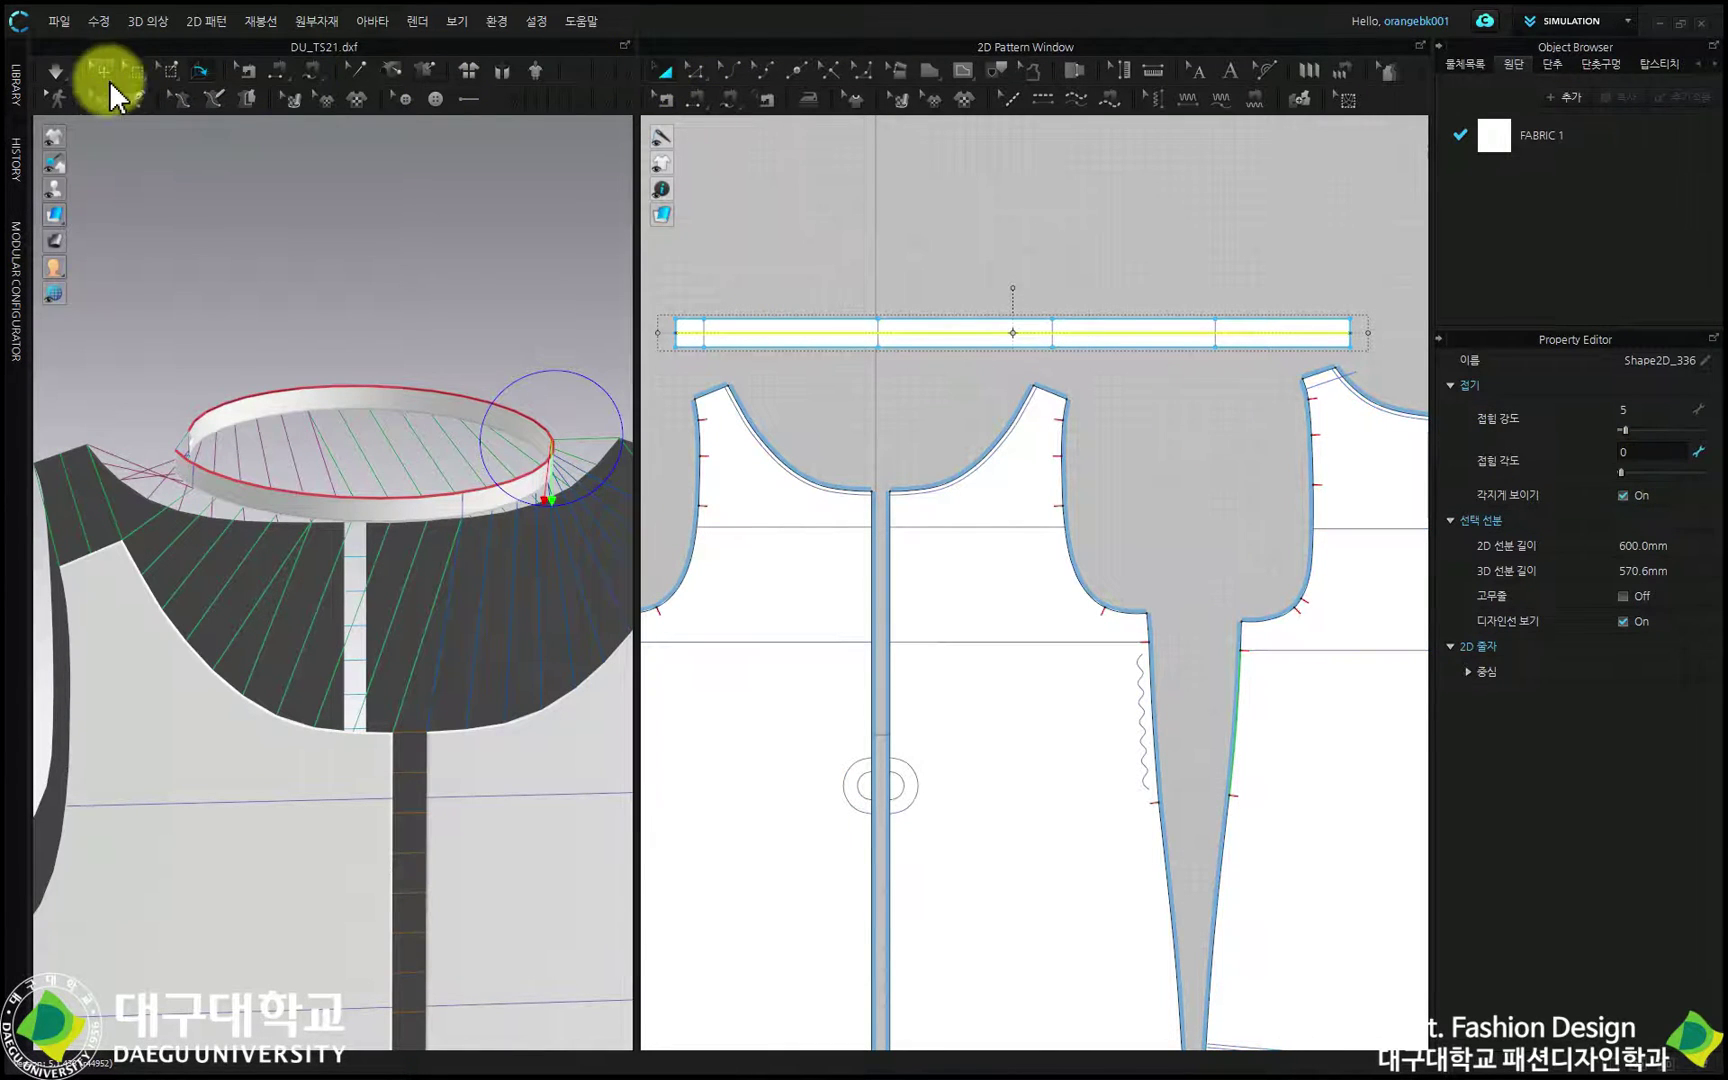
click(106, 76)
Simulate the garment briefly to test the folded neck band, stop, and undo the drape.
scroll(272, 218, down, 4)
click(53, 73)
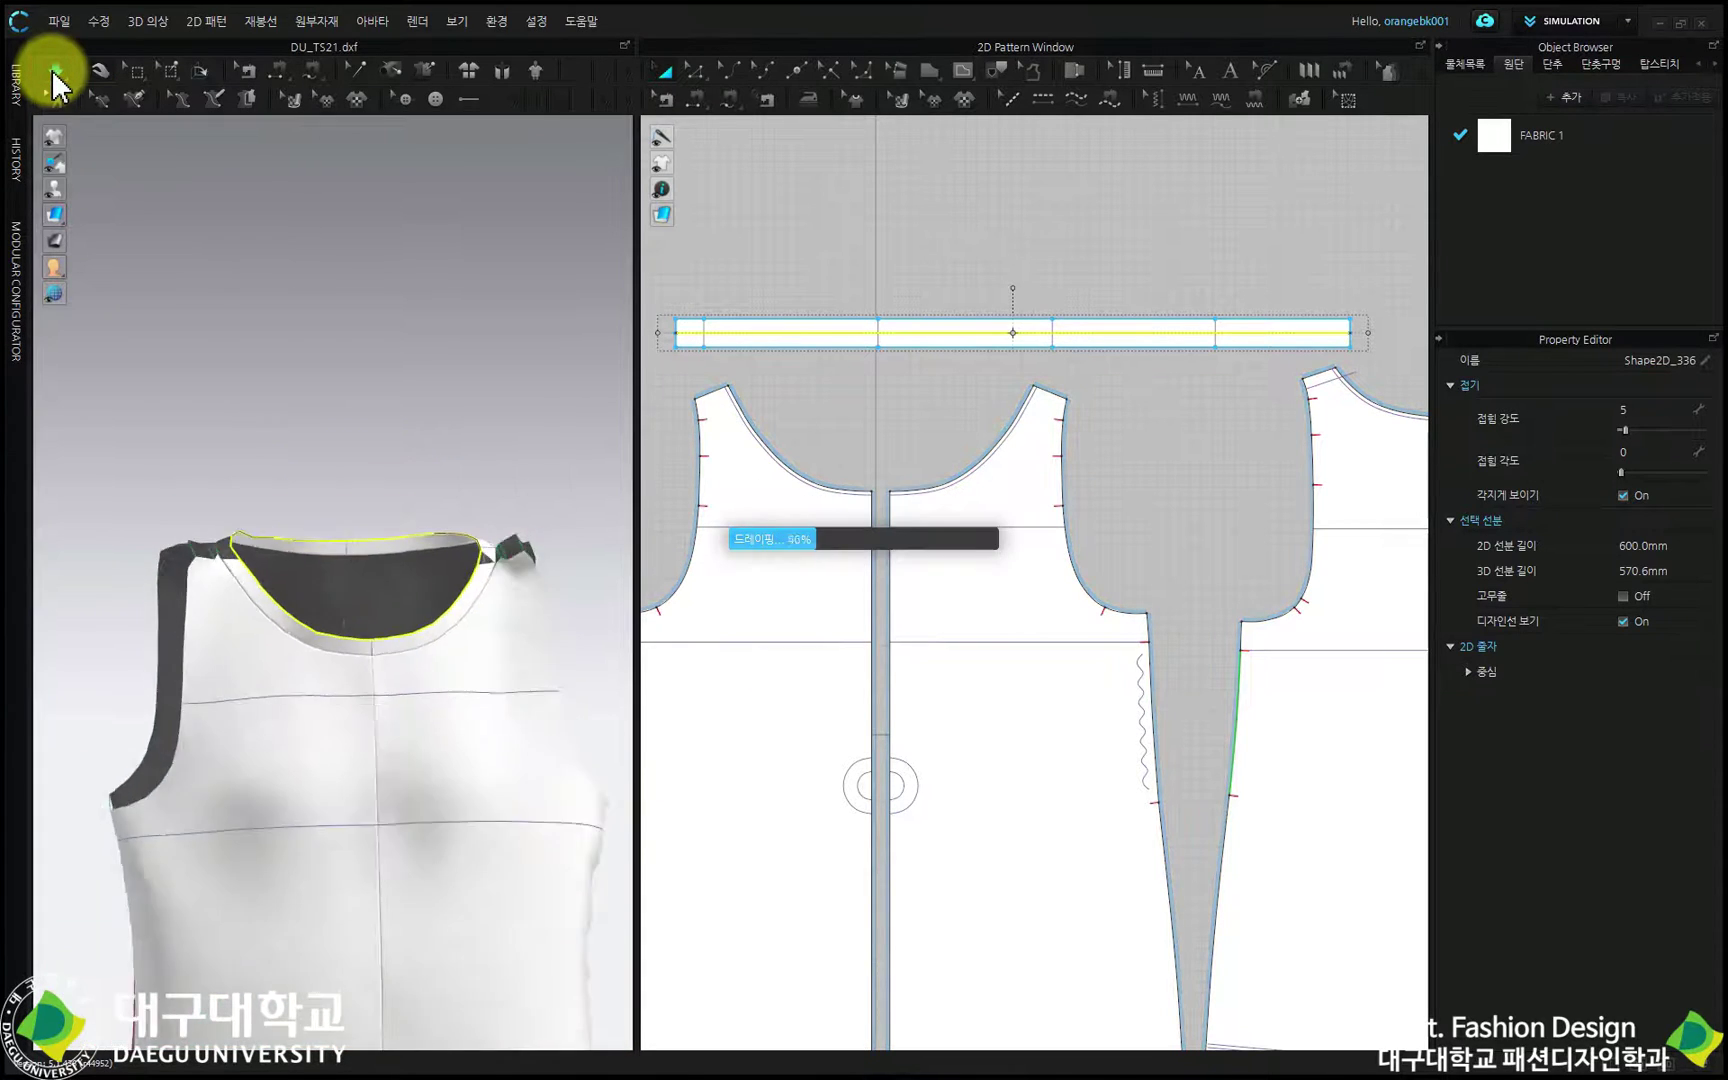
click(53, 73)
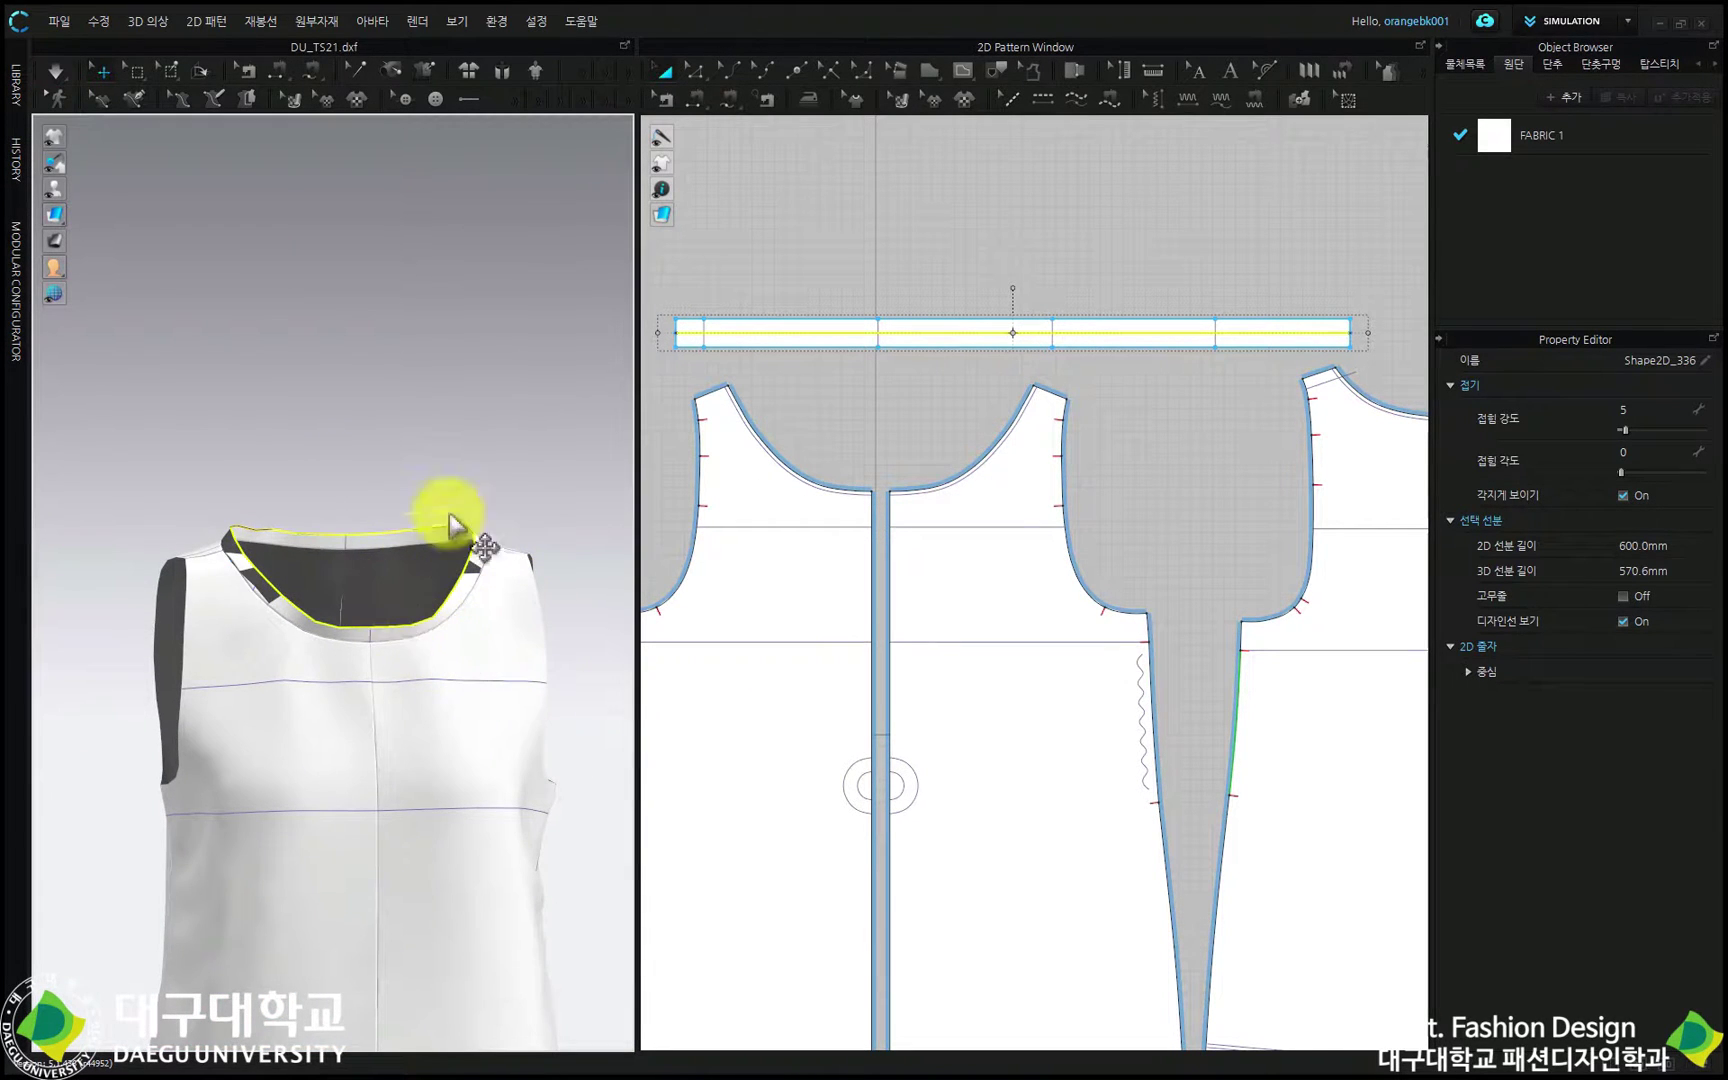
scroll(397, 640, up, 3)
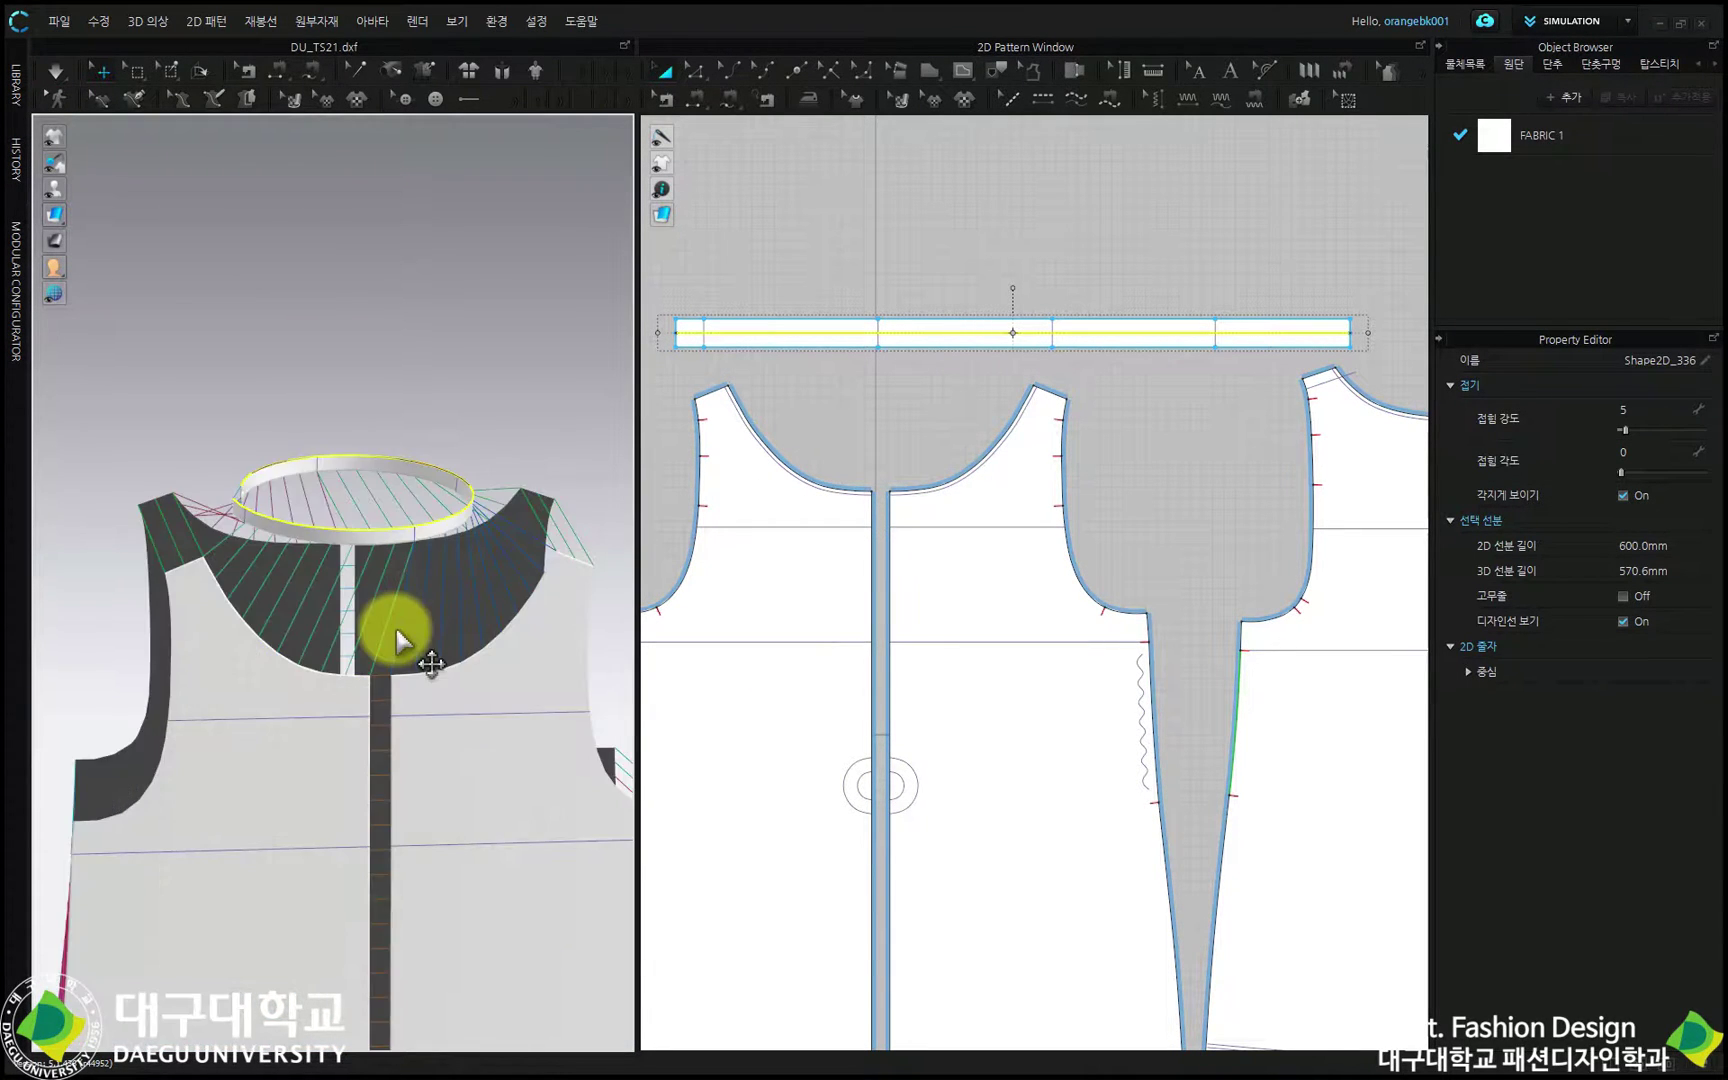
Set the neck band's particle distance to 5 mm.
right_drag(455, 432, 447, 559)
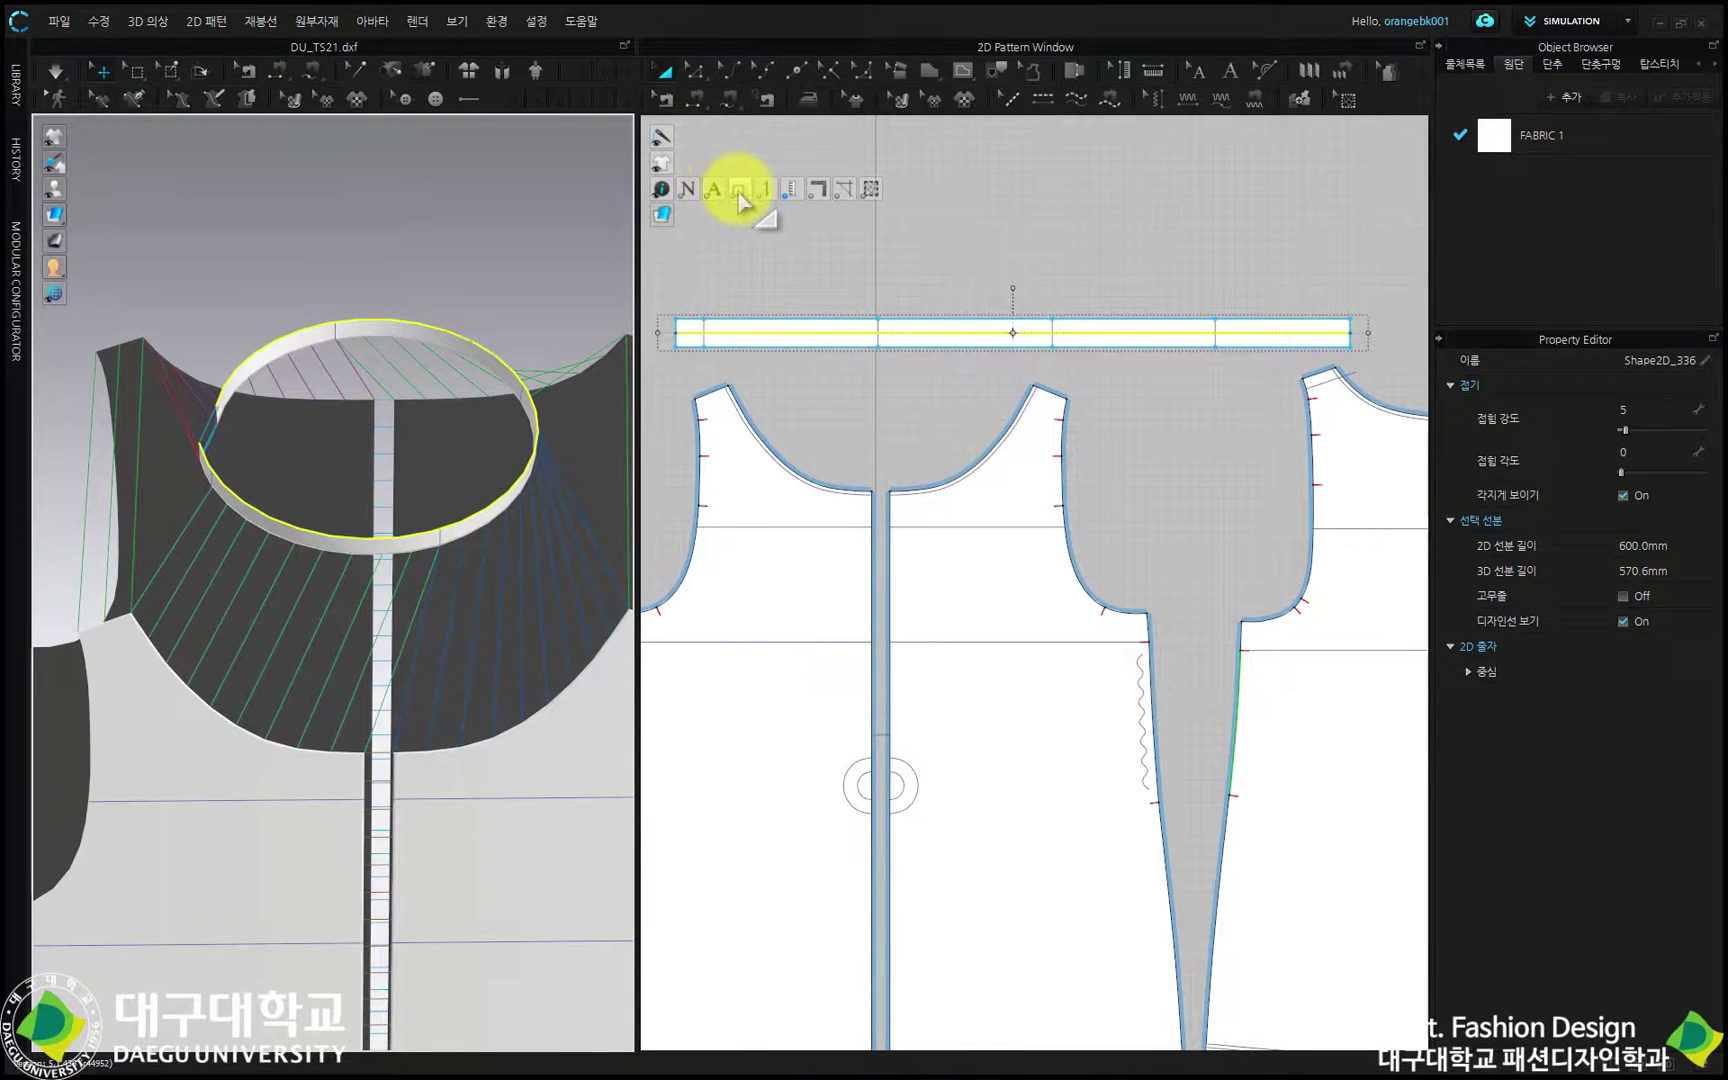
click(717, 330)
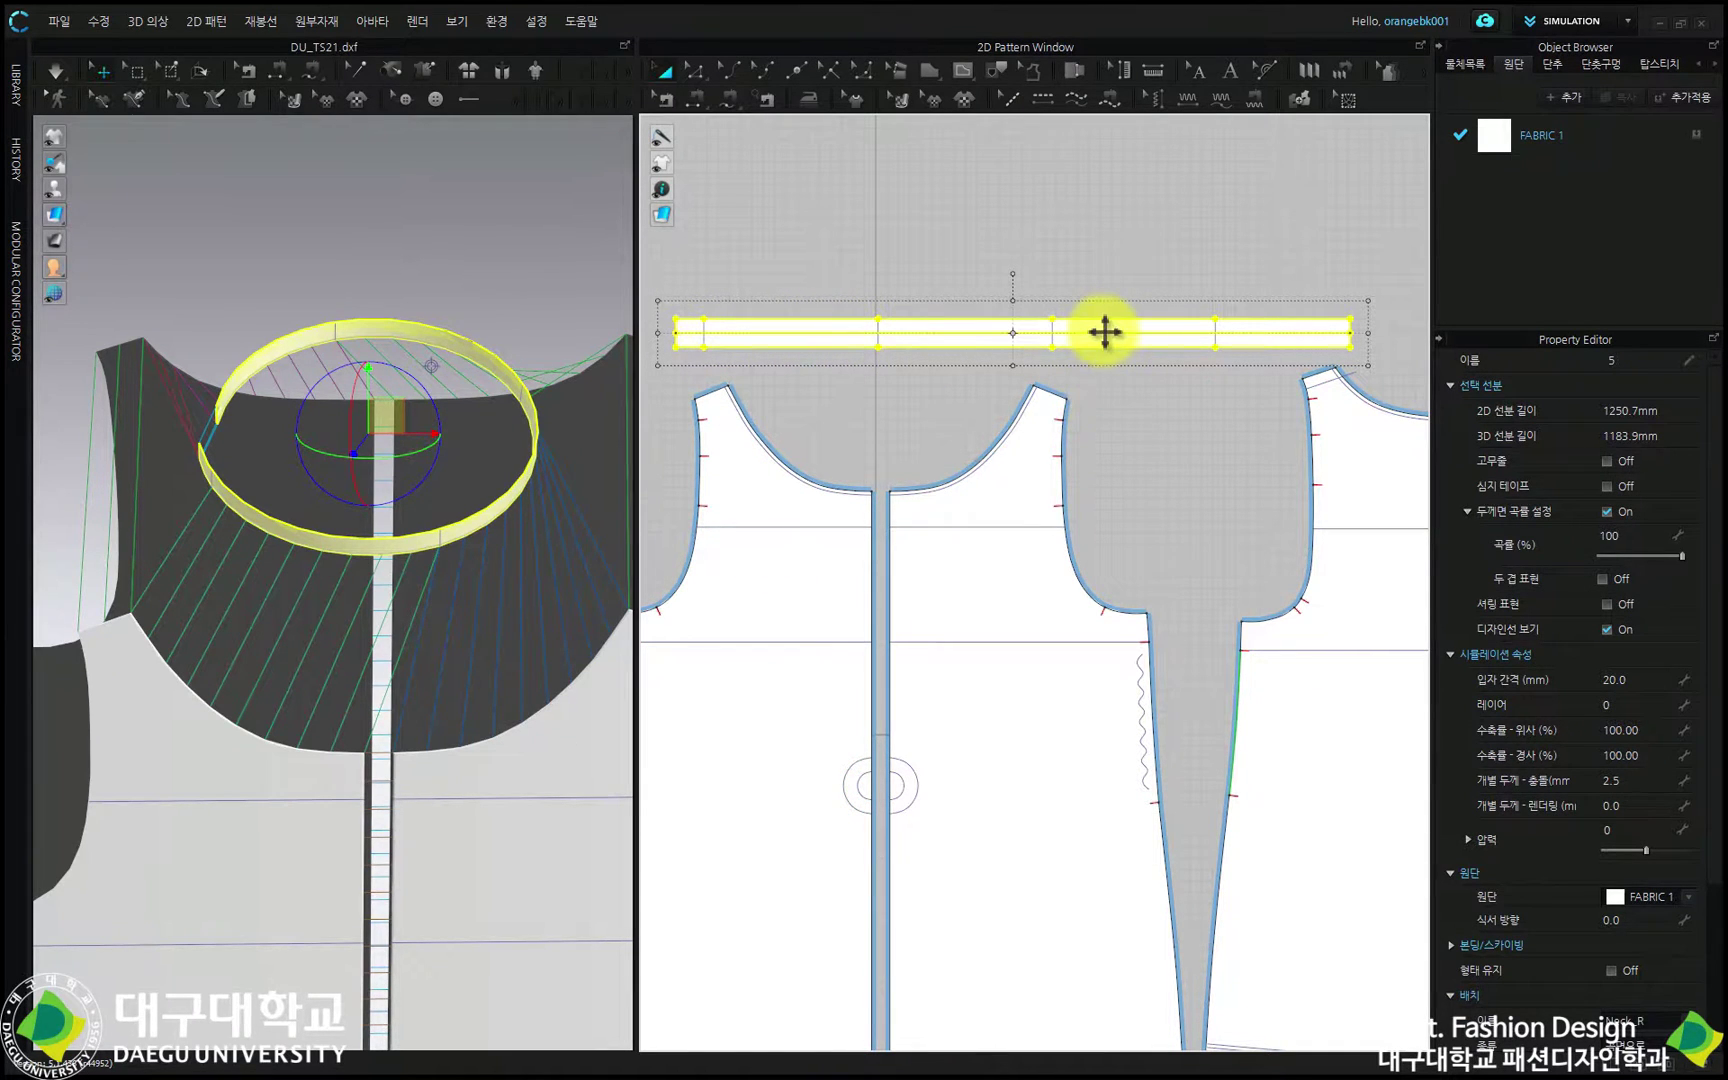
click(1654, 682)
text(5)
key(Return)
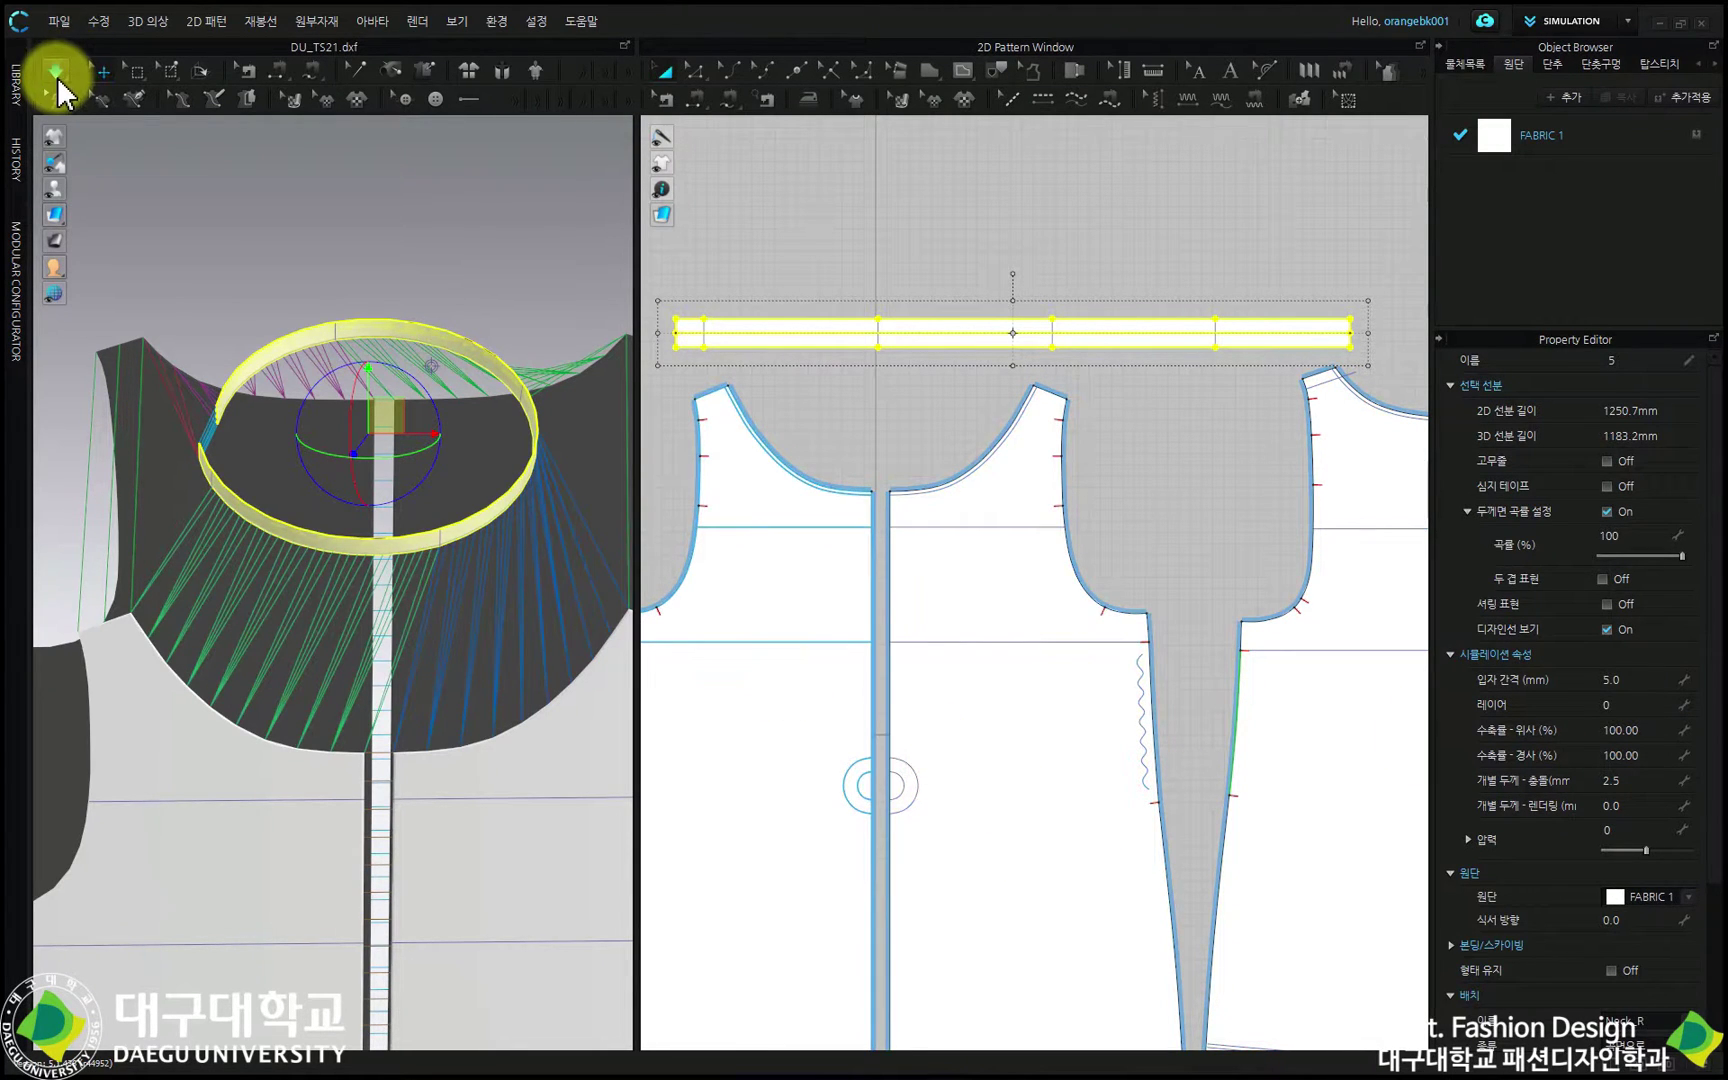
Simulate the garment to drape the body and folded neck band, and bring the undraped sleeve pieces into view.
click(57, 80)
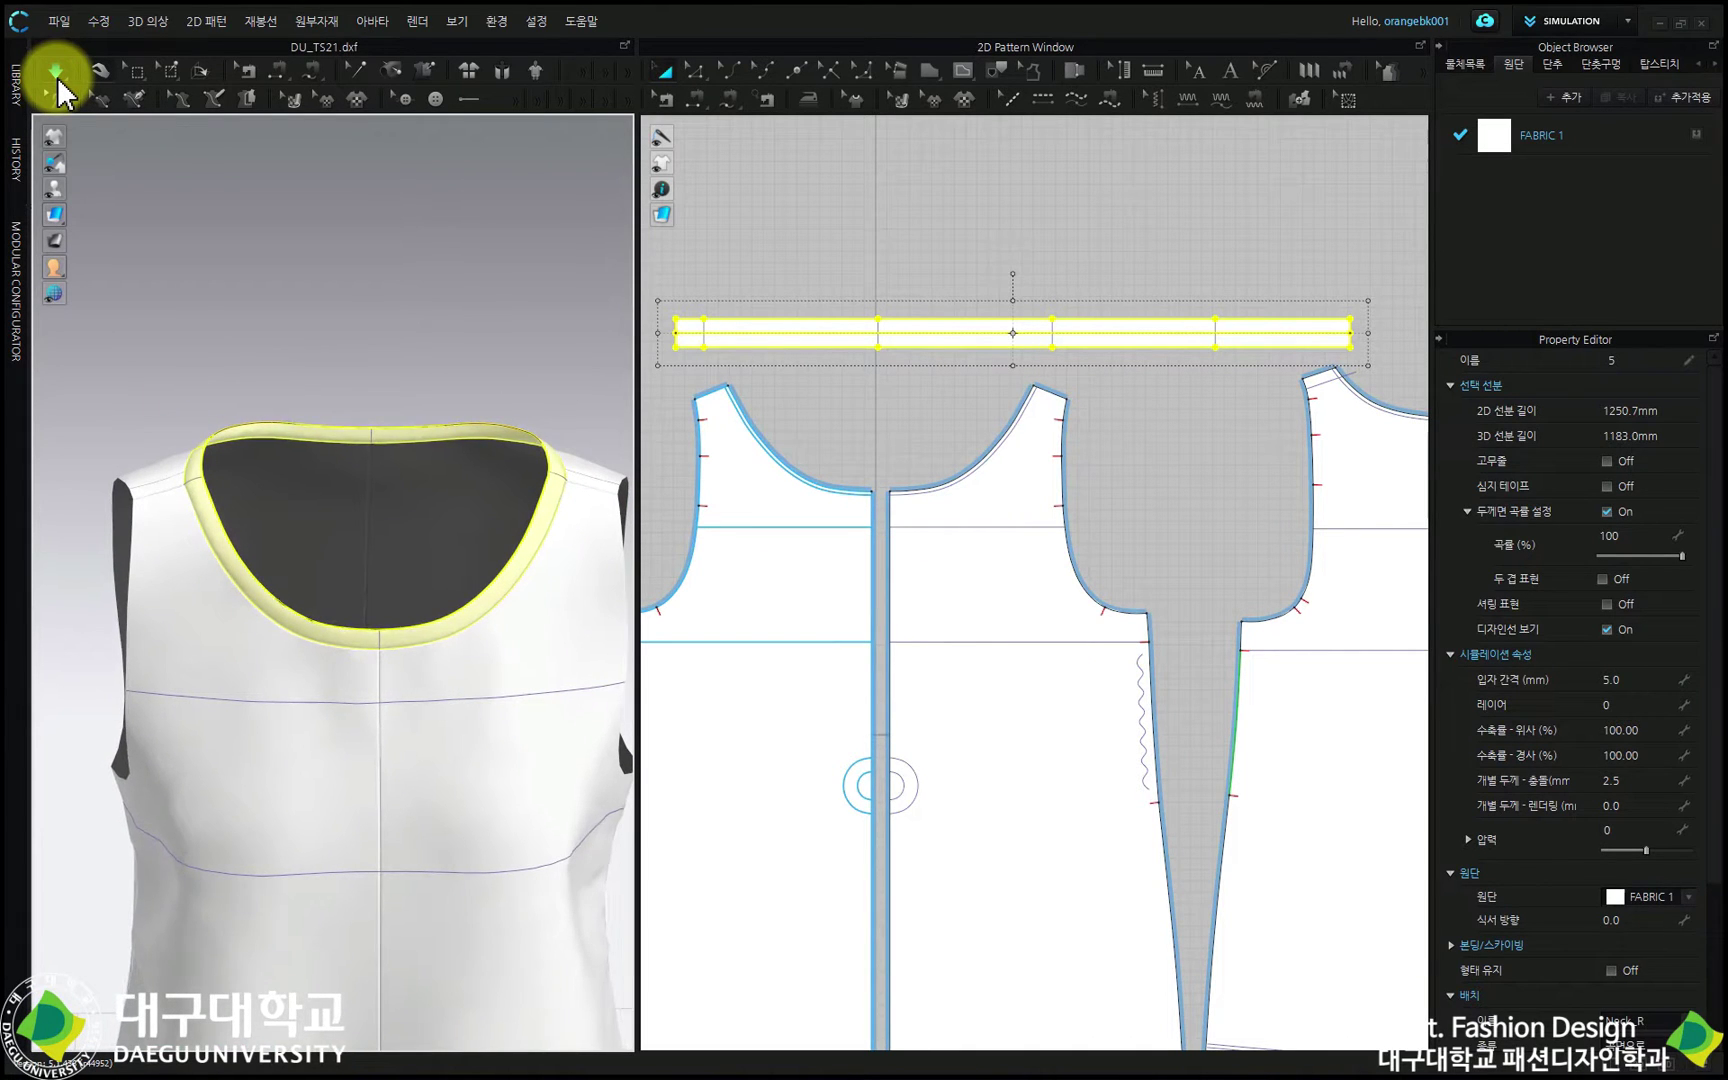
click(345, 272)
scroll(451, 528, down, 5)
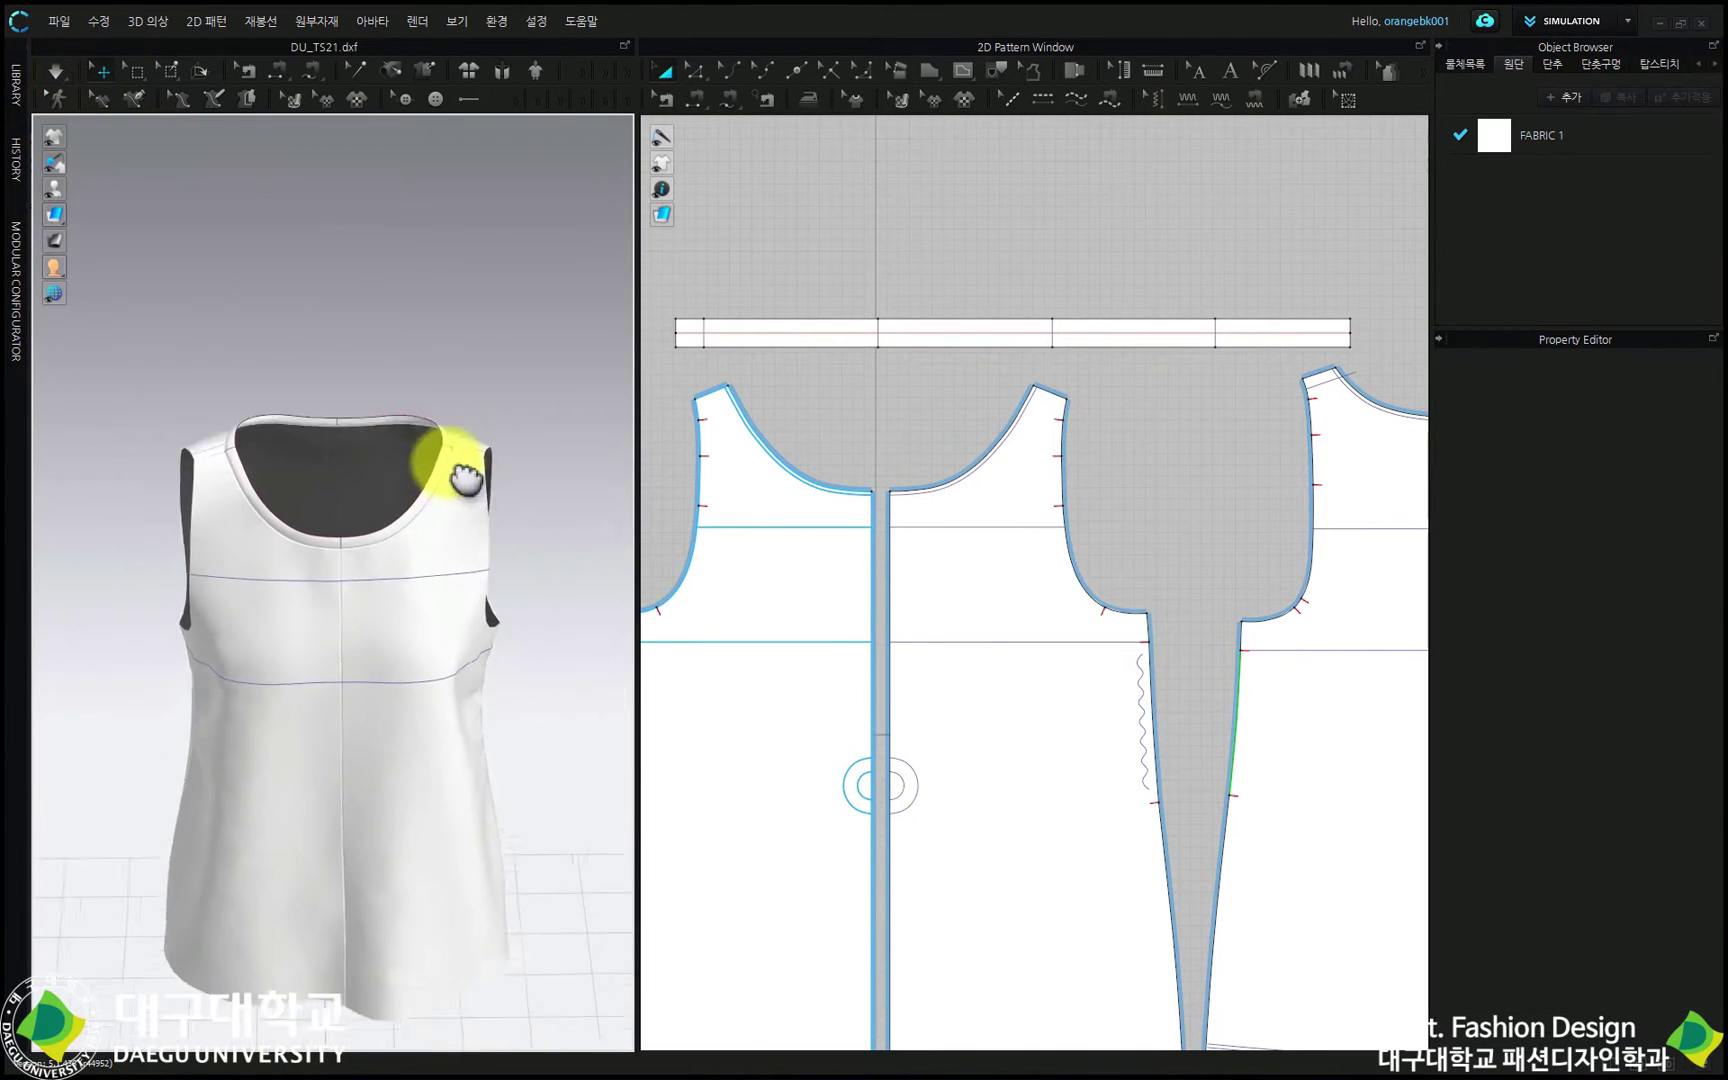
right_drag(465, 480, 459, 410)
scroll(459, 410, down, 4)
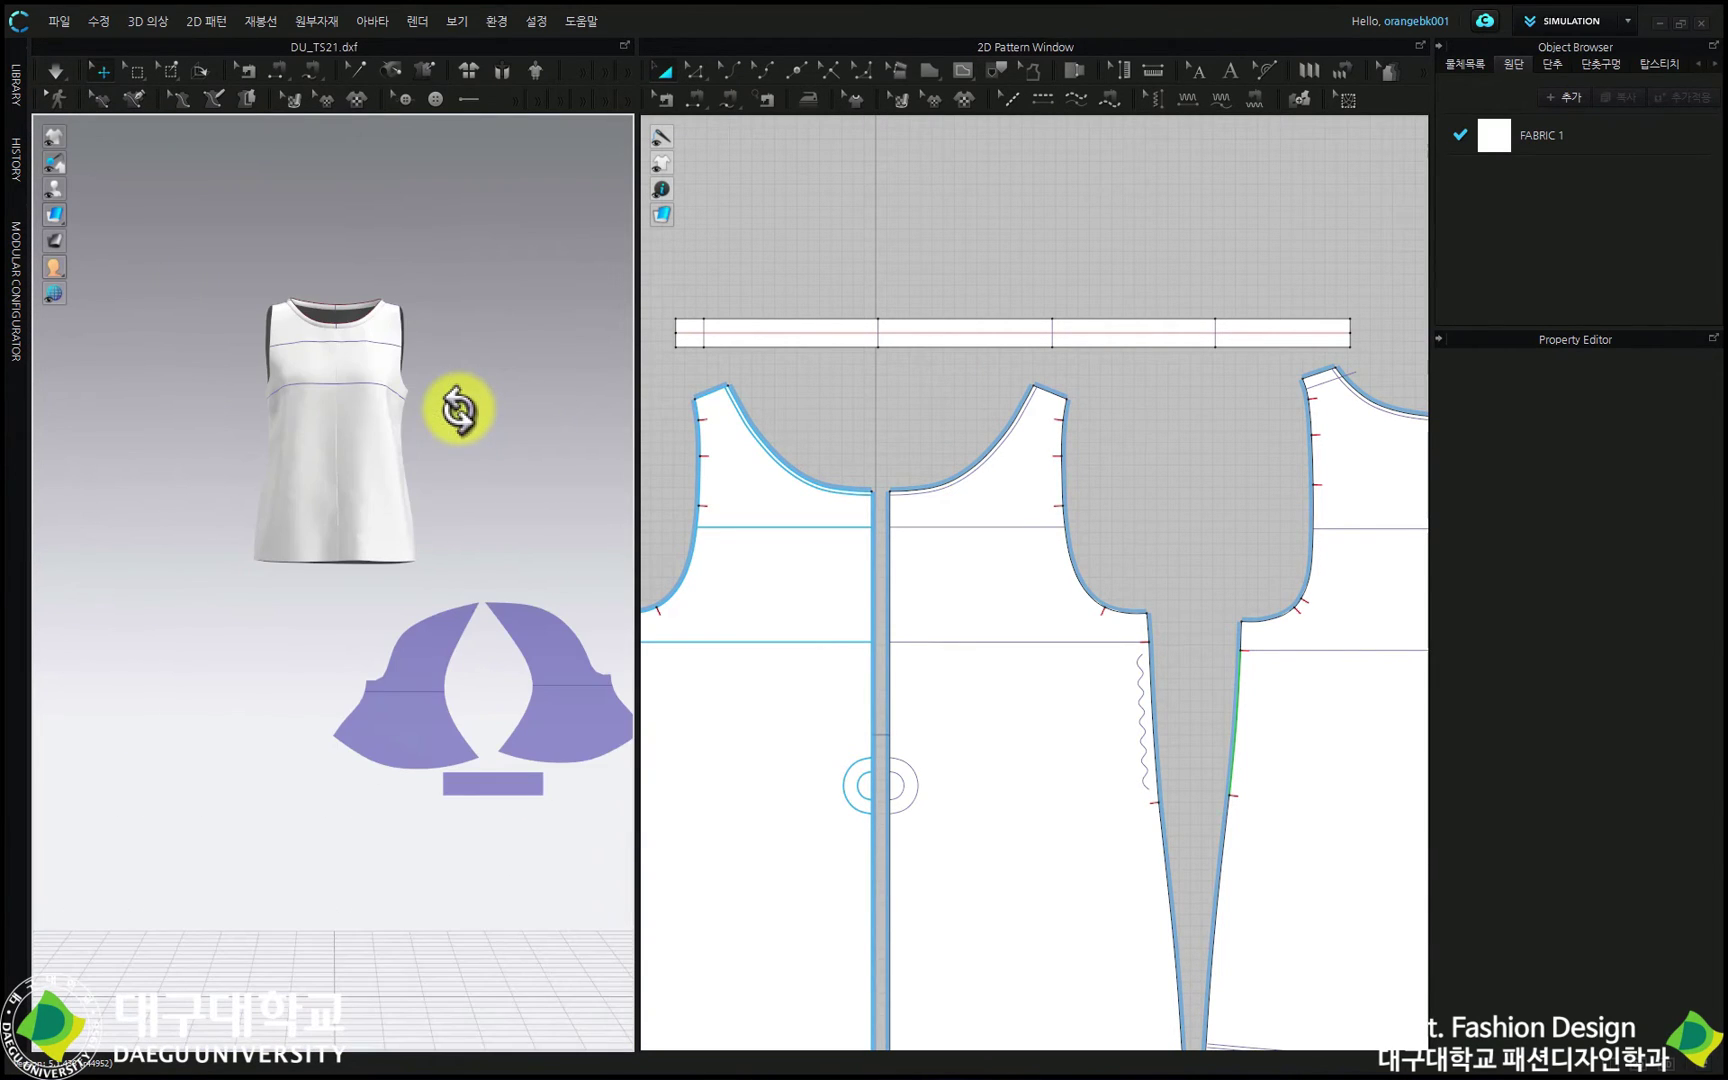